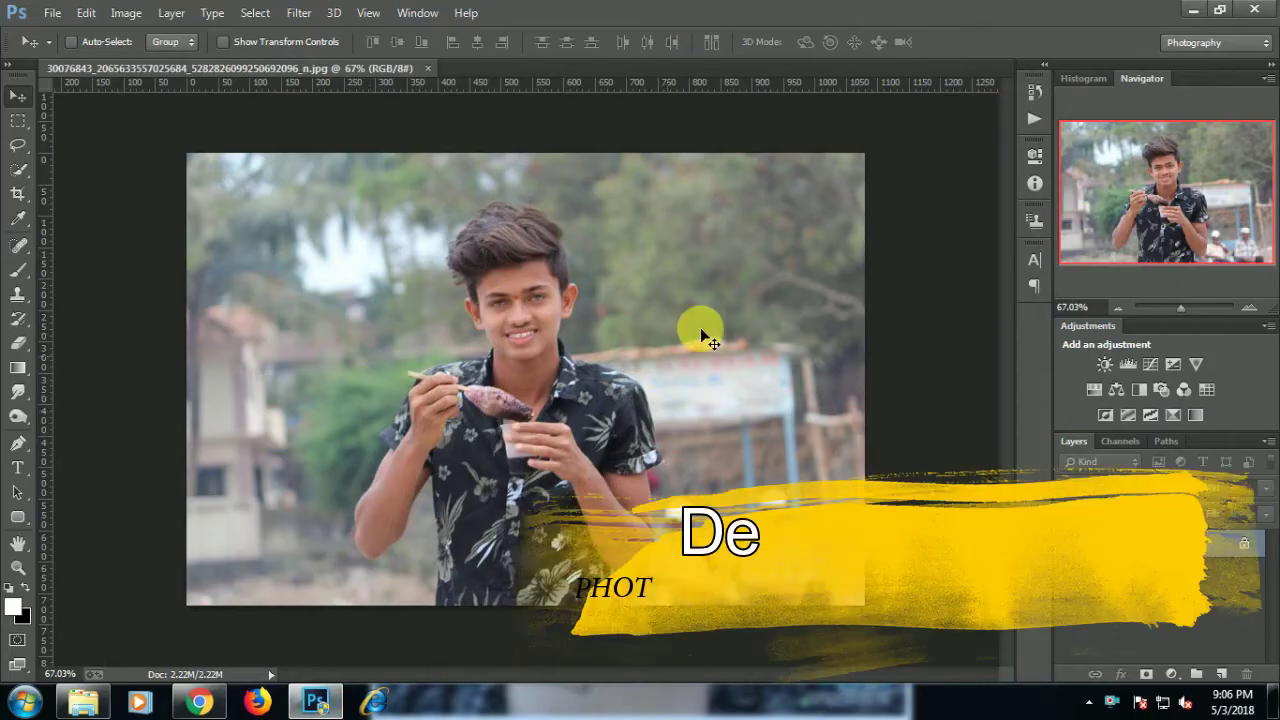
Zoom in slightly and unlock the Background layer so it becomes an editable Layer 0
left_click_drag(1182, 316, 1183, 316)
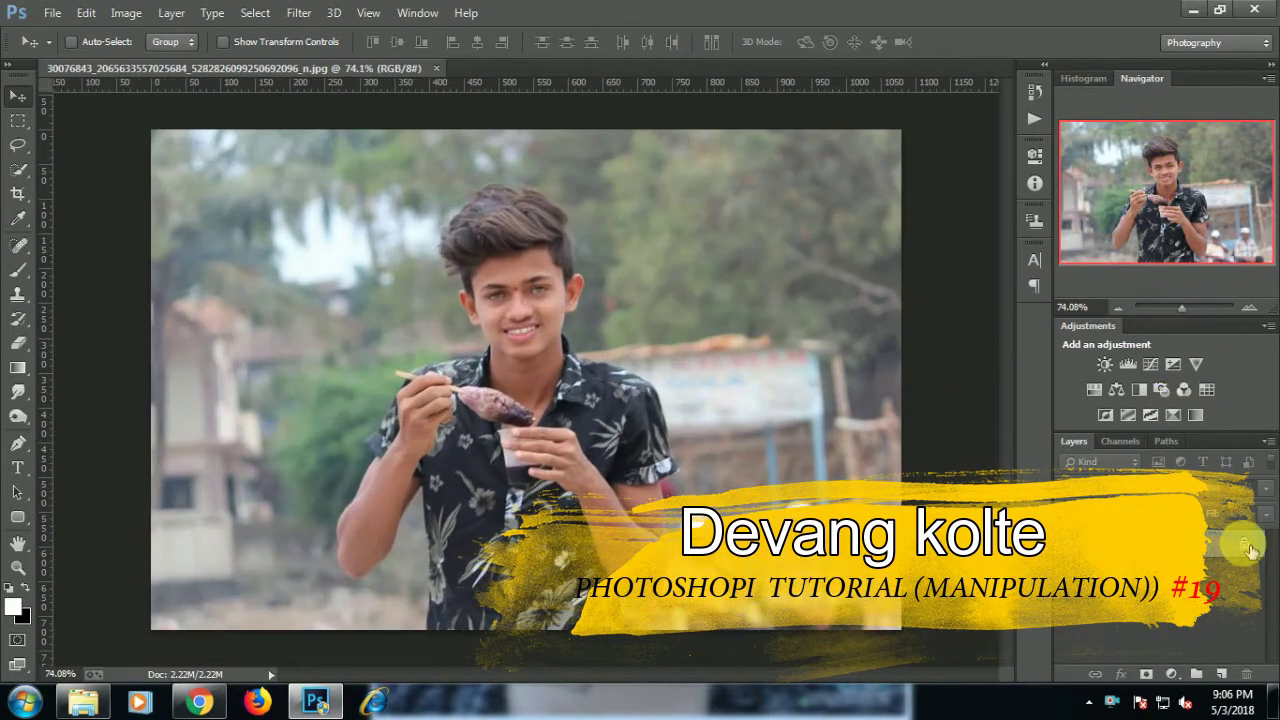
left_click(1244, 543)
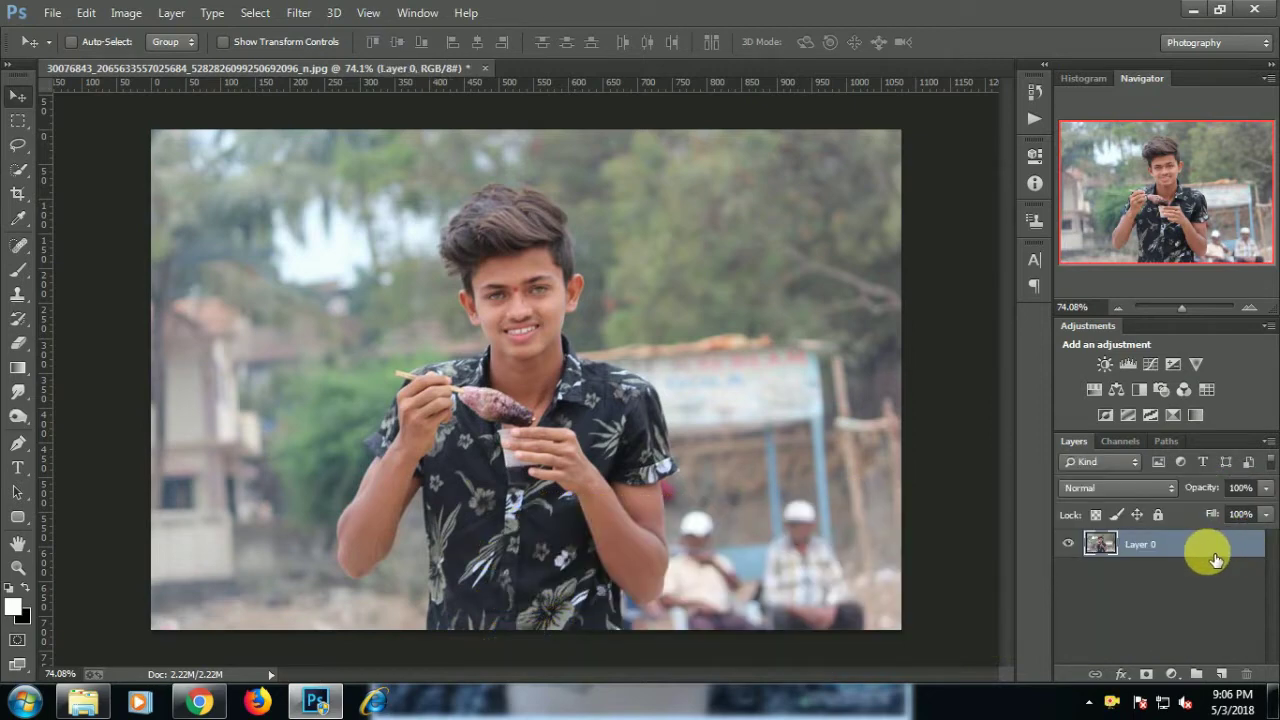
Duplicate the photo layer and, in Camera Raw, raise Saturation to +13 and increase Clarity
left_click_drag(1203, 553, 1222, 562)
key("ctrl+j")
left_click(292, 12)
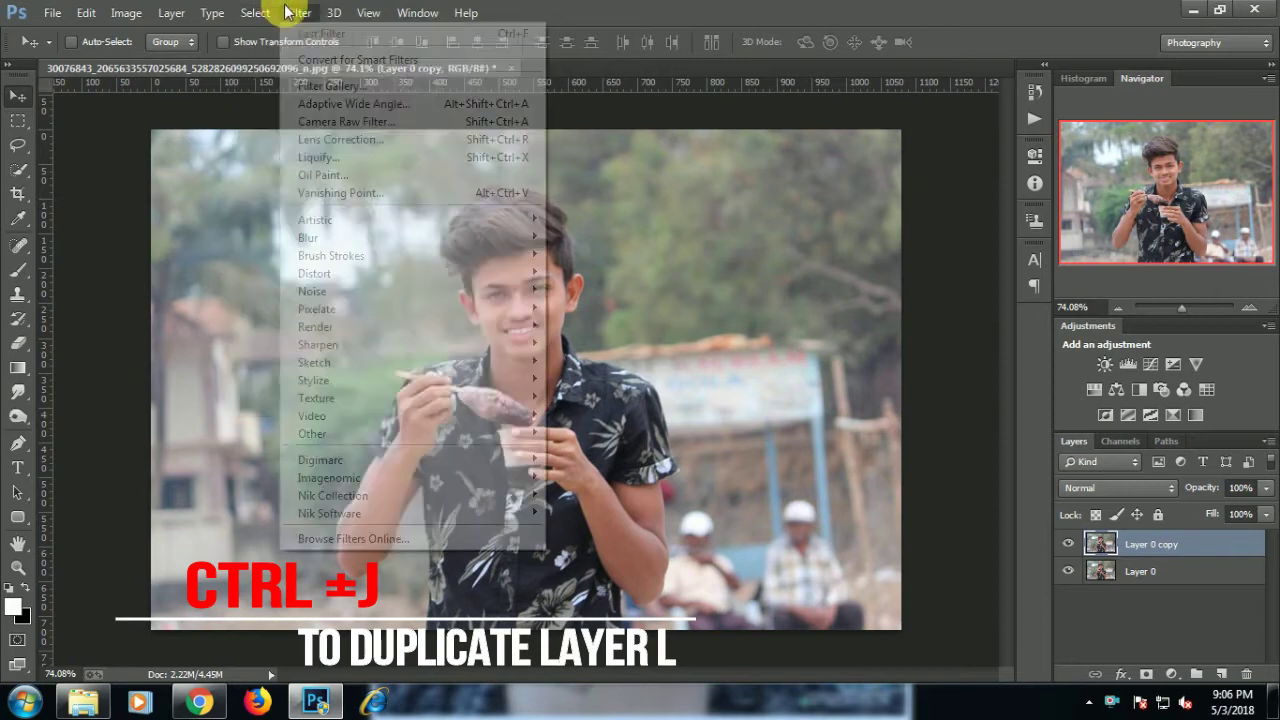
left_click(319, 122)
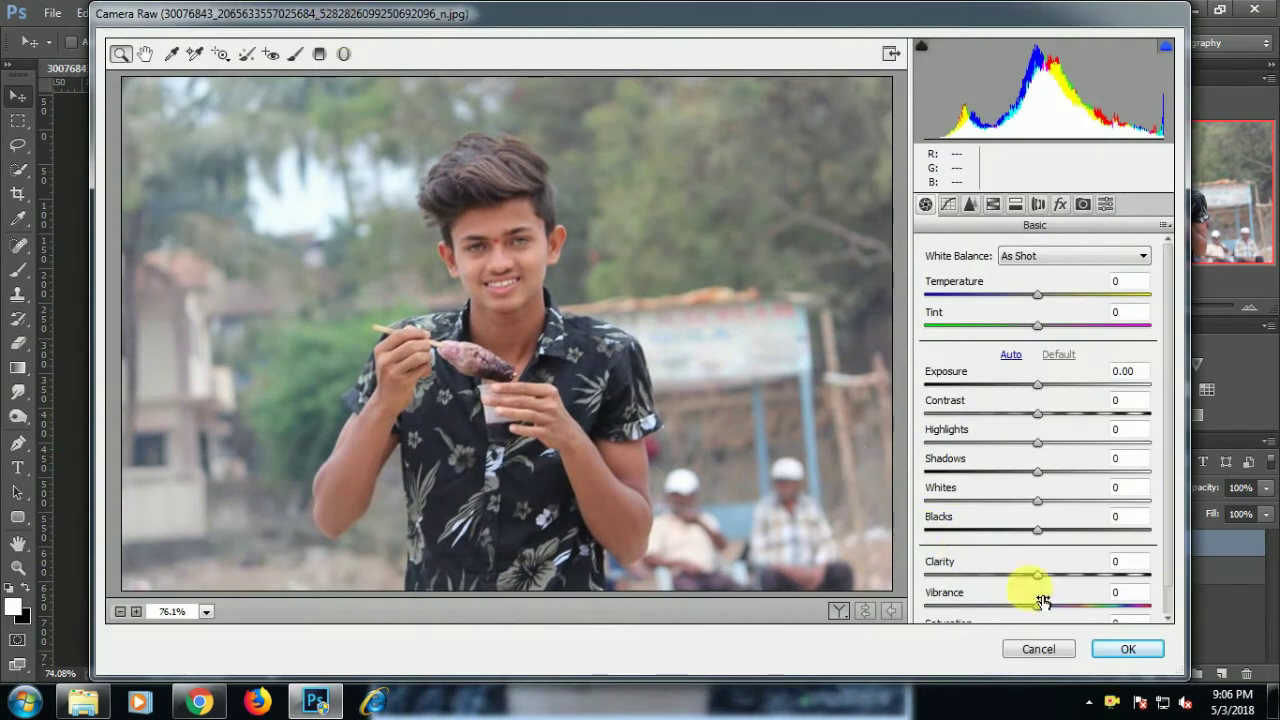
scroll(1060, 550, "down", 1)
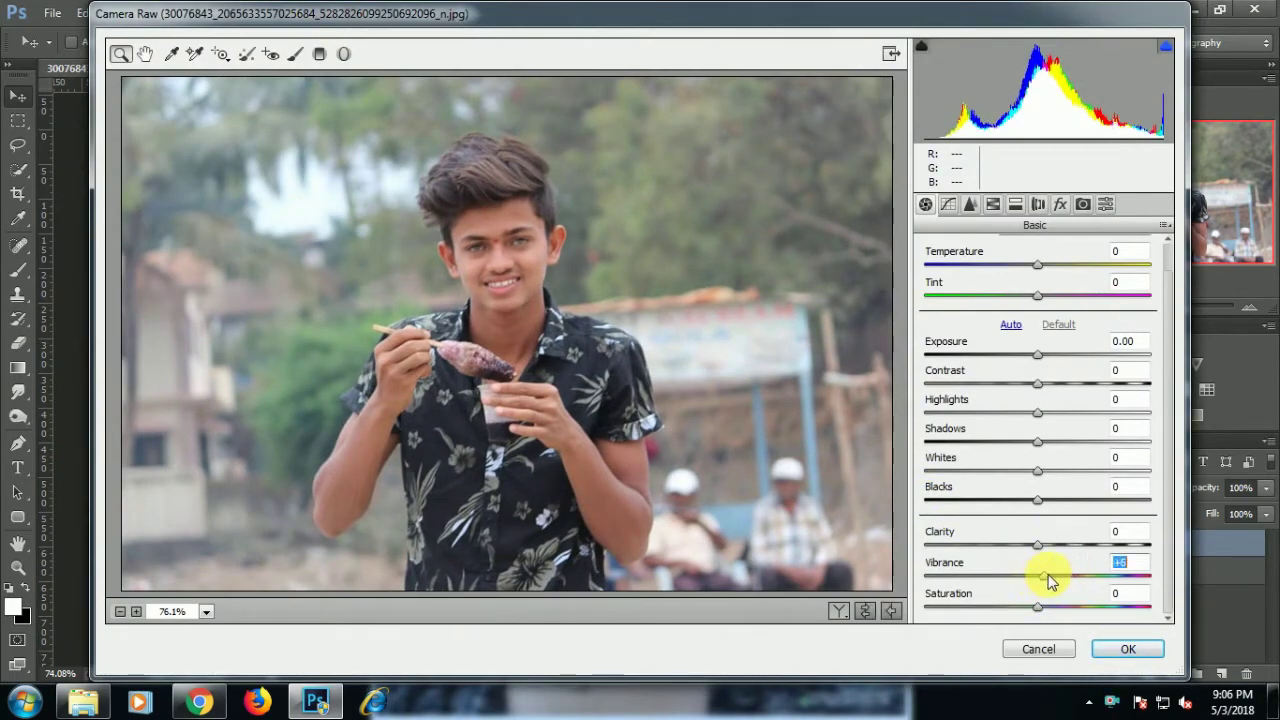
left_click_drag(1045, 607, 1051, 607)
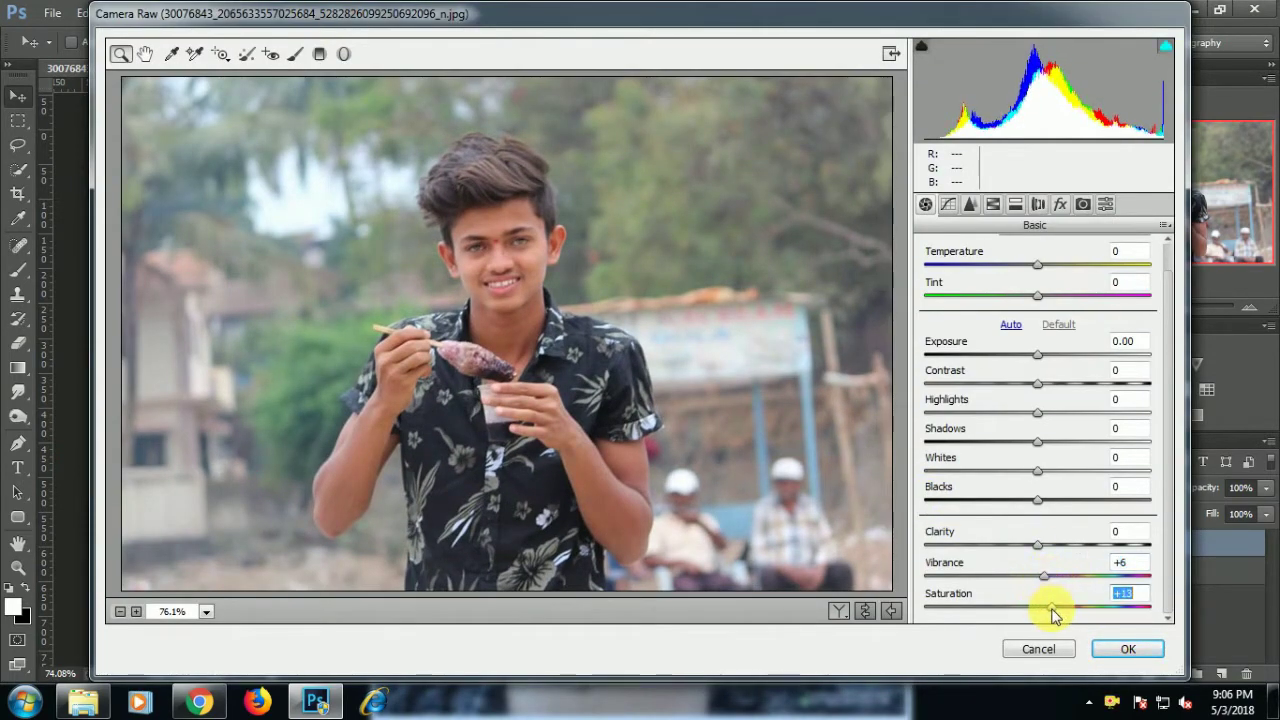
left_click_drag(1044, 545, 1066, 548)
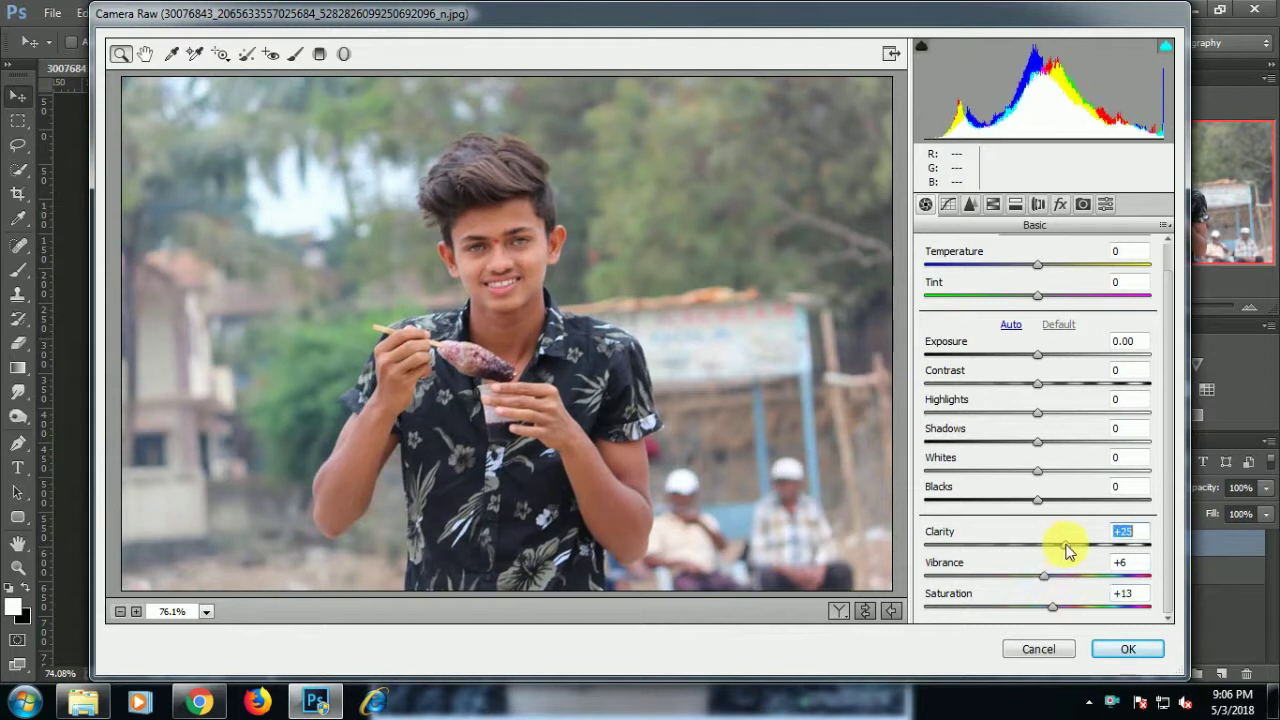
In HSL Saturation, push greens, yellows and blues to +100 and raise purples
left_click(970, 206)
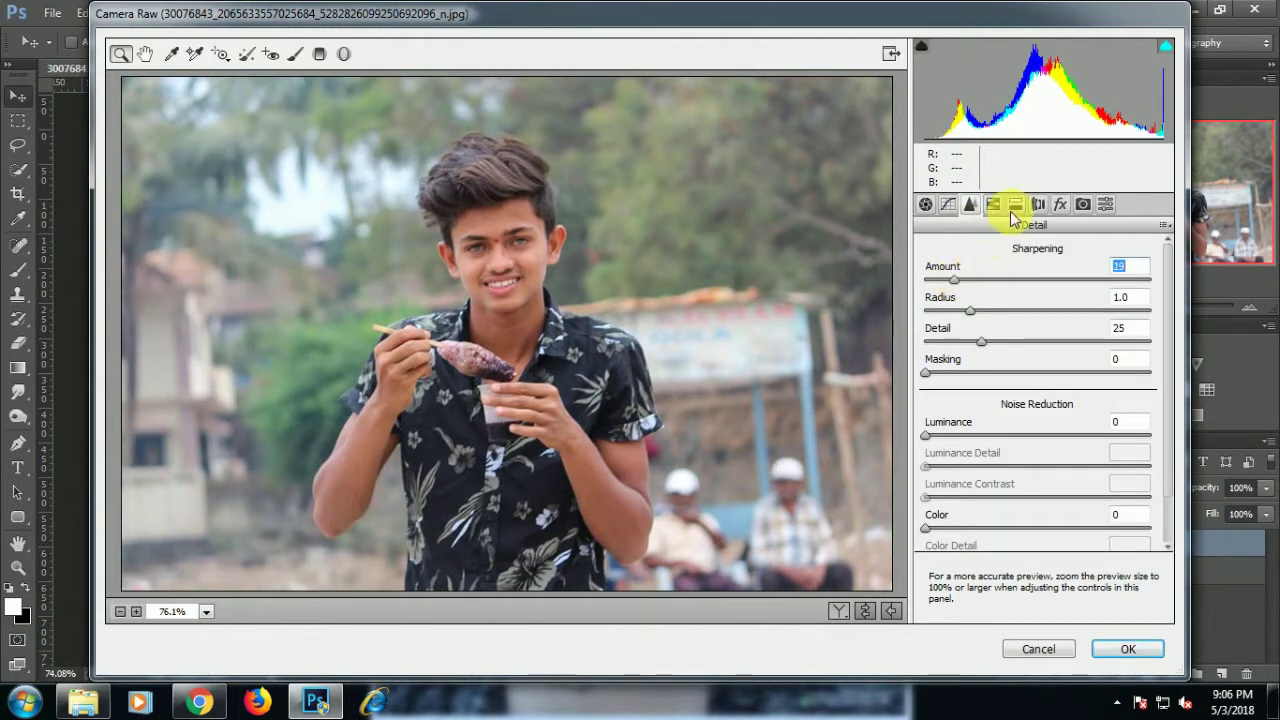
left_click(1011, 207)
left_click(995, 207)
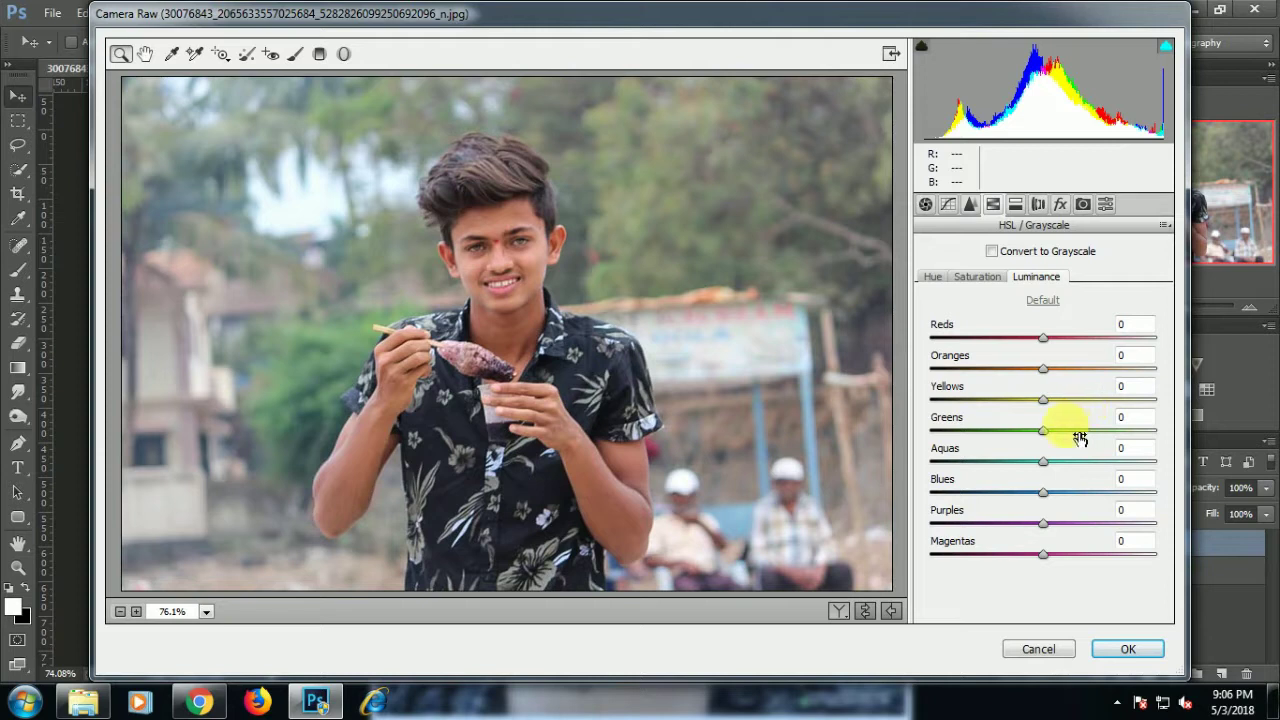
left_click(984, 278)
left_click_drag(1090, 430, 1156, 430)
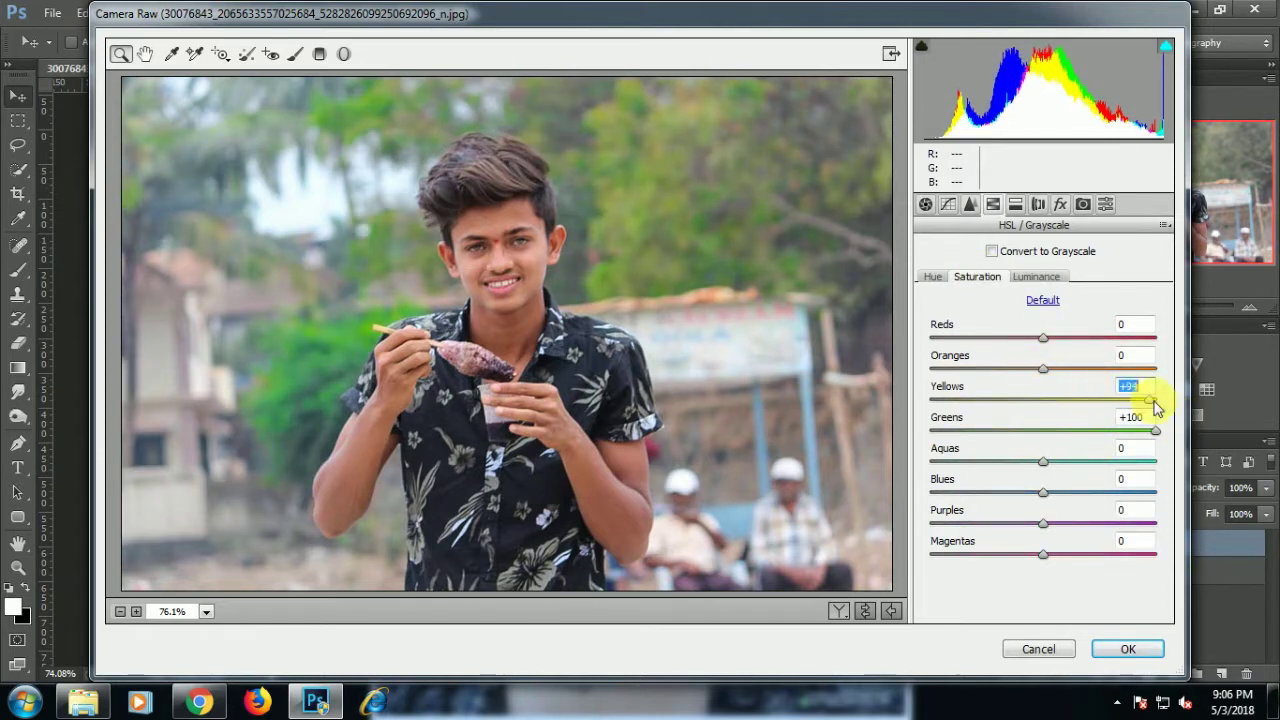
left_click_drag(1056, 403, 1176, 410)
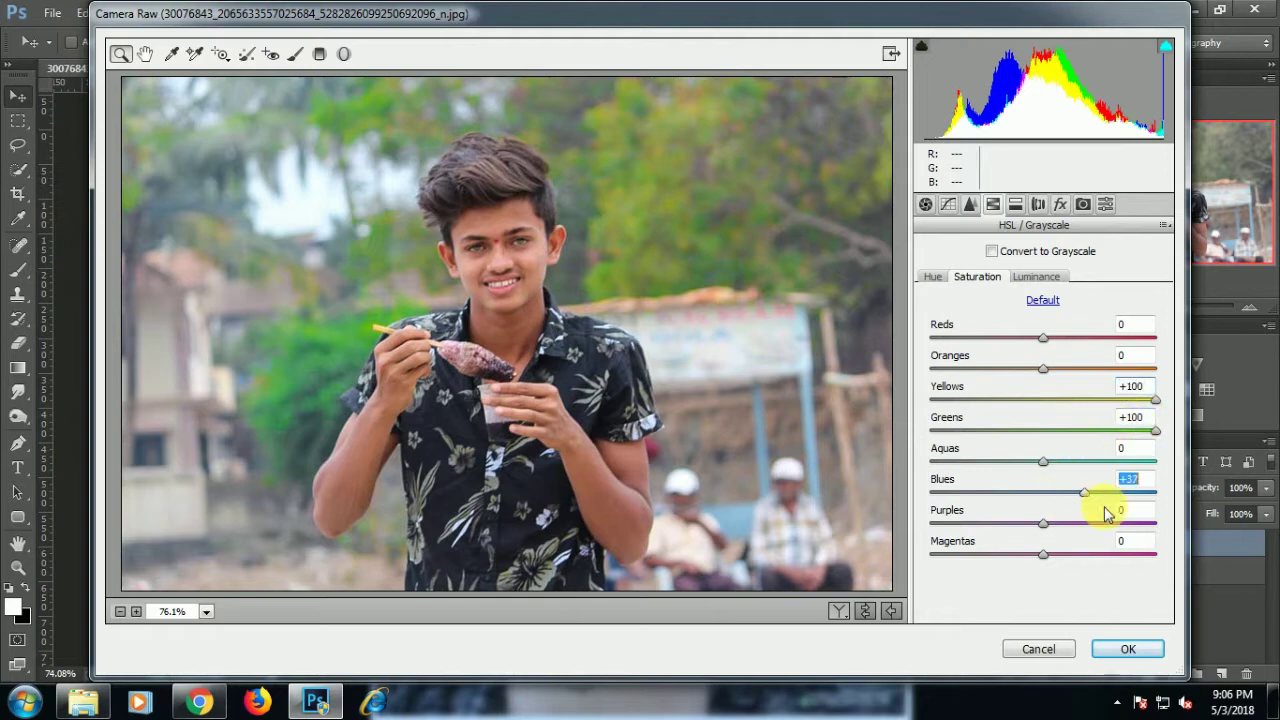
left_click_drag(1107, 514, 1172, 522)
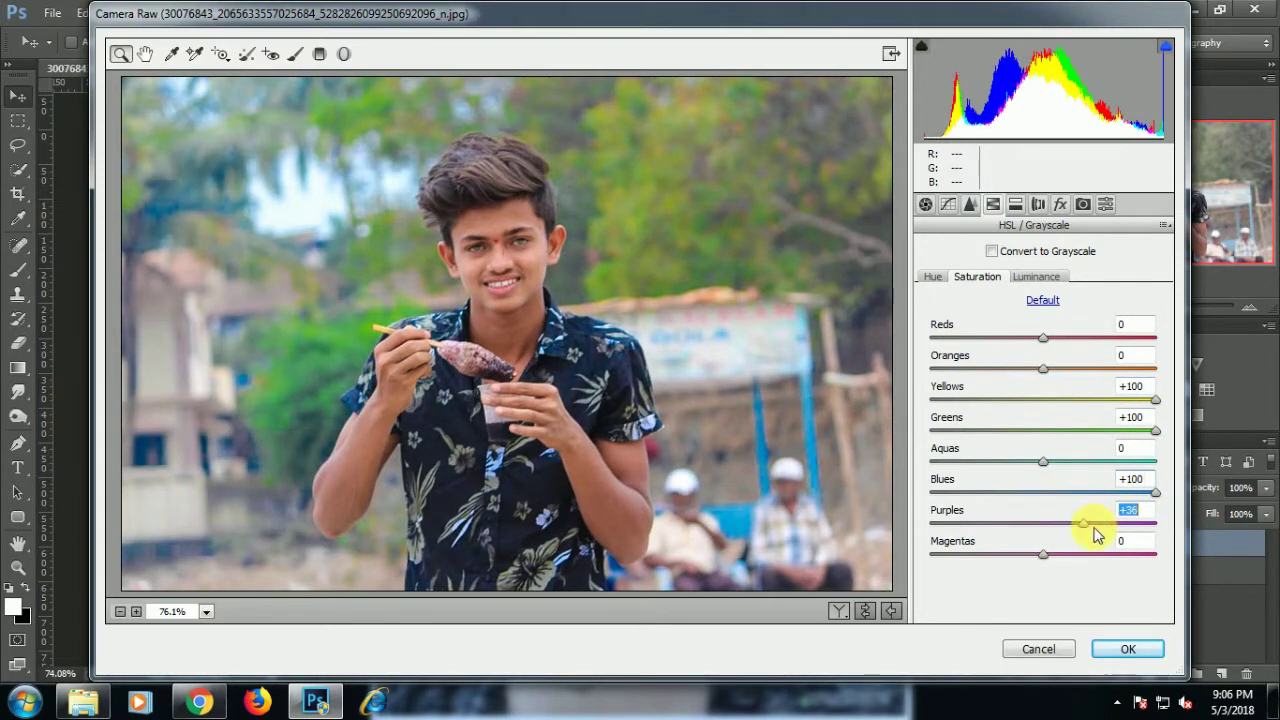
left_click_drag(1096, 535, 1170, 543)
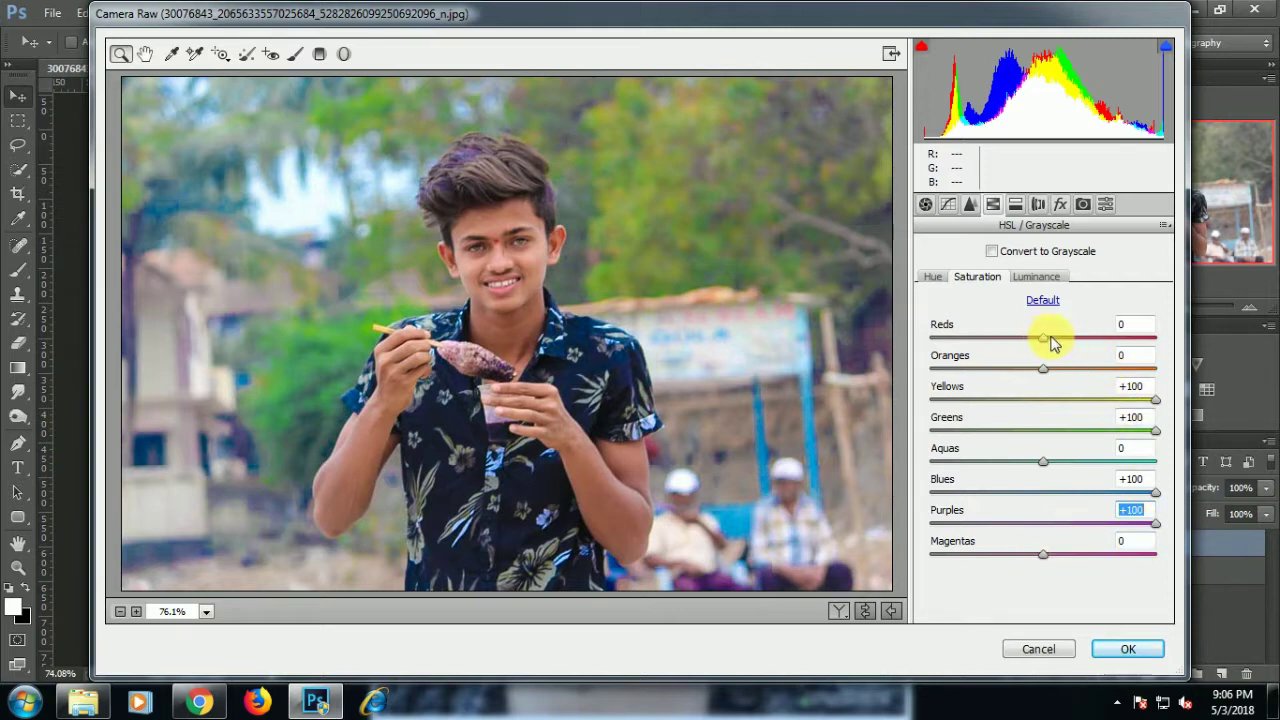
Brighten the red and orange luminance, then apply the Camera Raw adjustments
left_click(1037, 276)
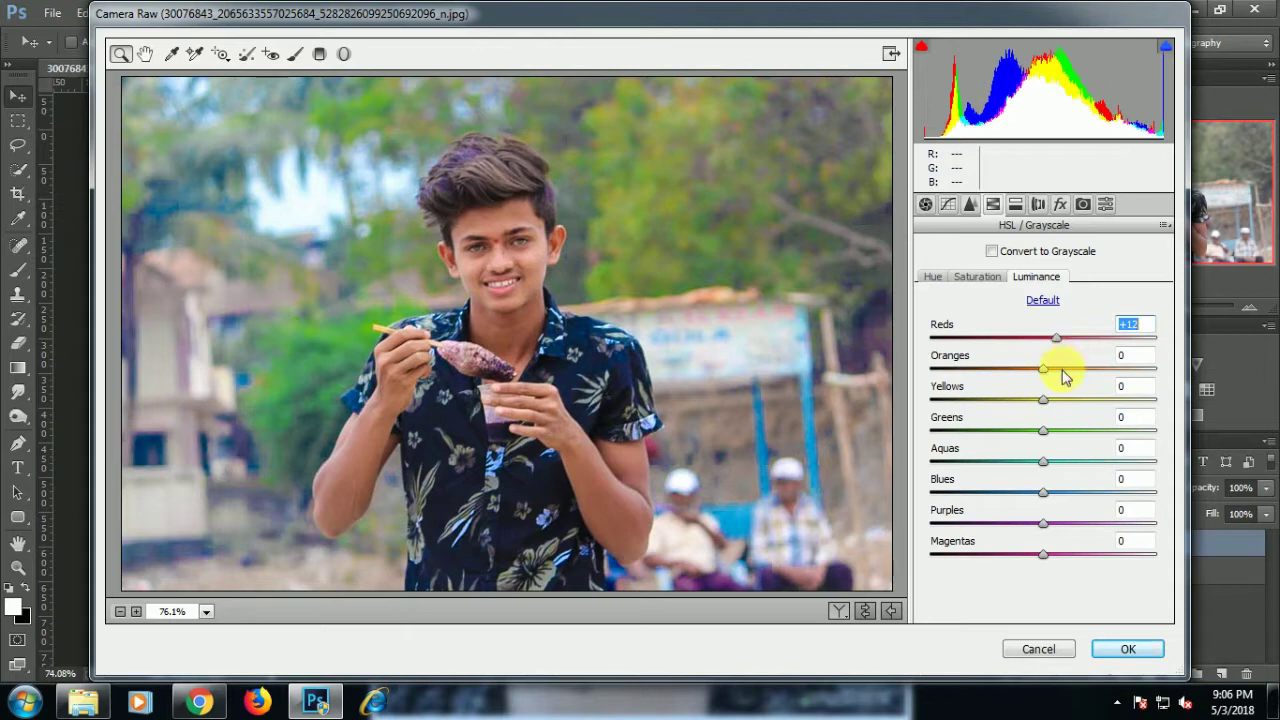
left_click(1062, 370)
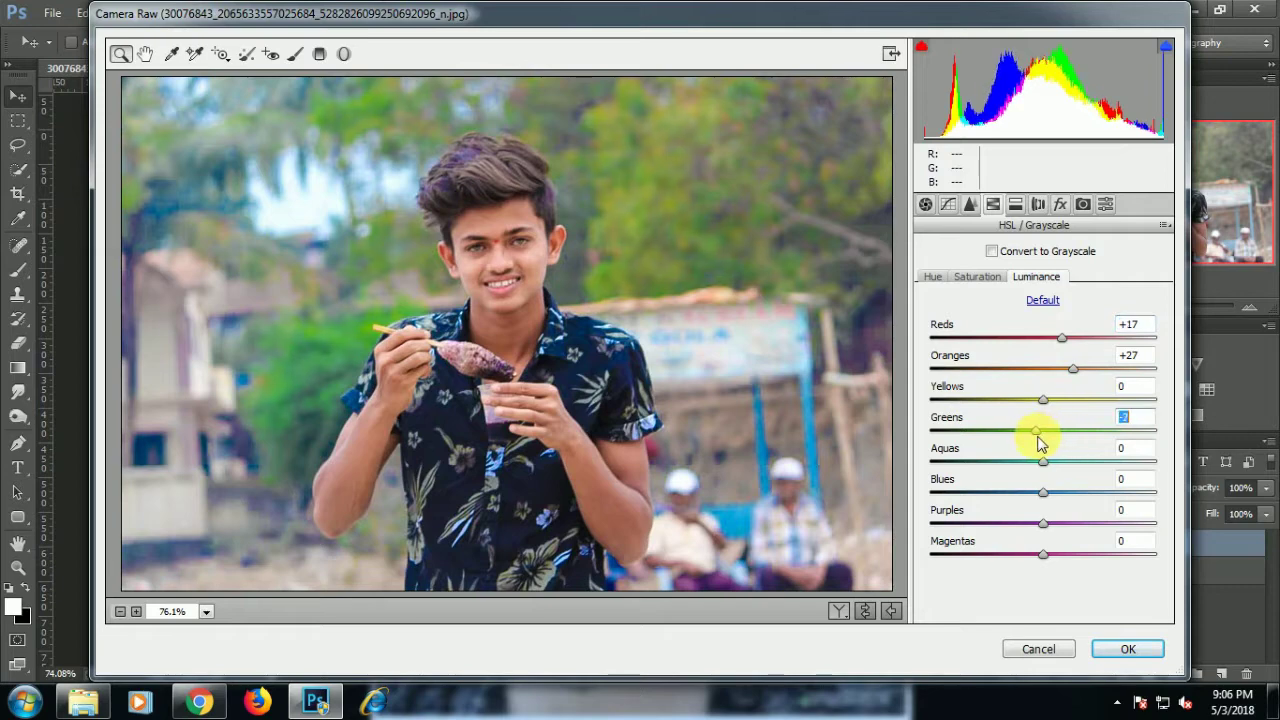
left_click(1128, 651)
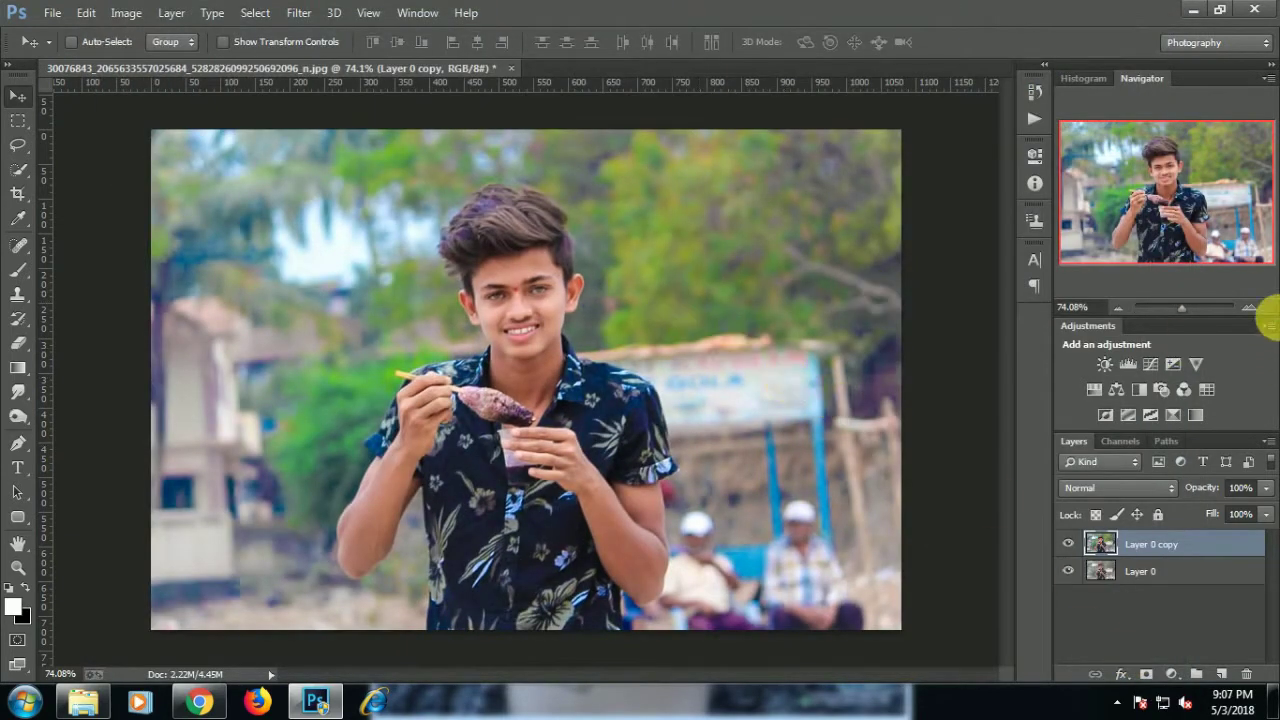
Run Camera Raw again on the layer and darken Blacks to -23
left_click(298, 12)
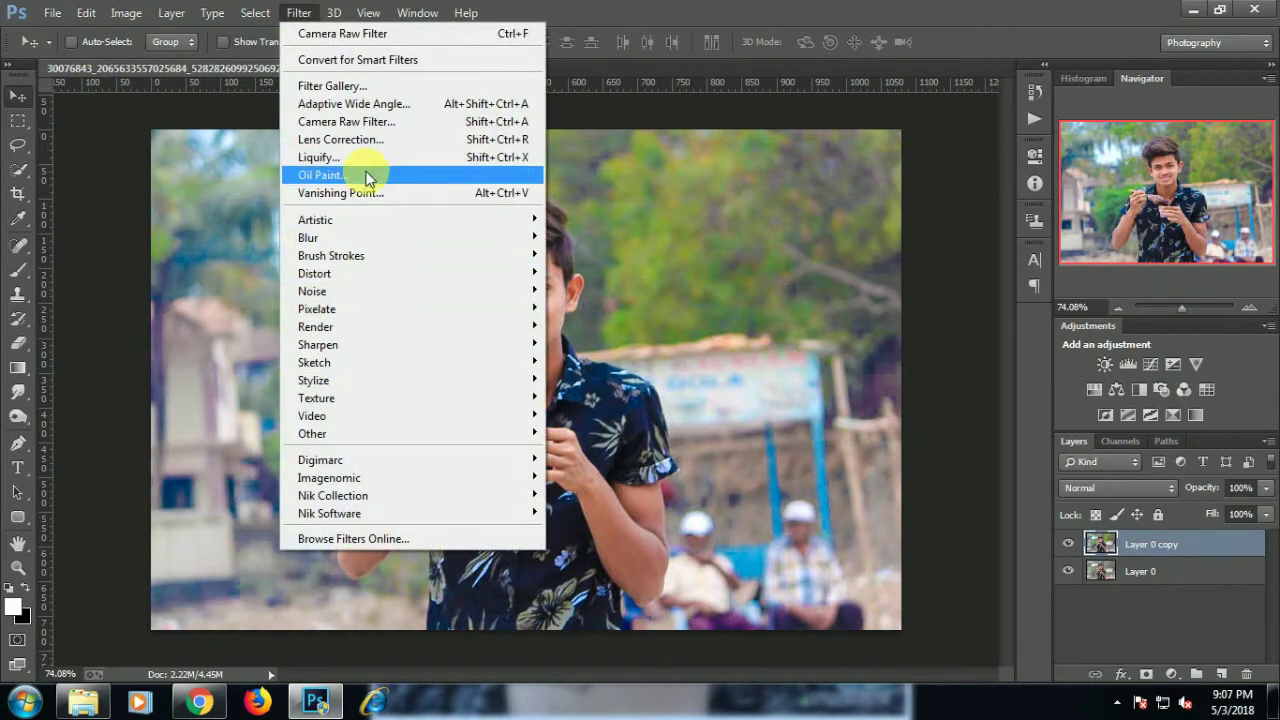
left_click(350, 121)
scroll(1019, 566, "down", 1)
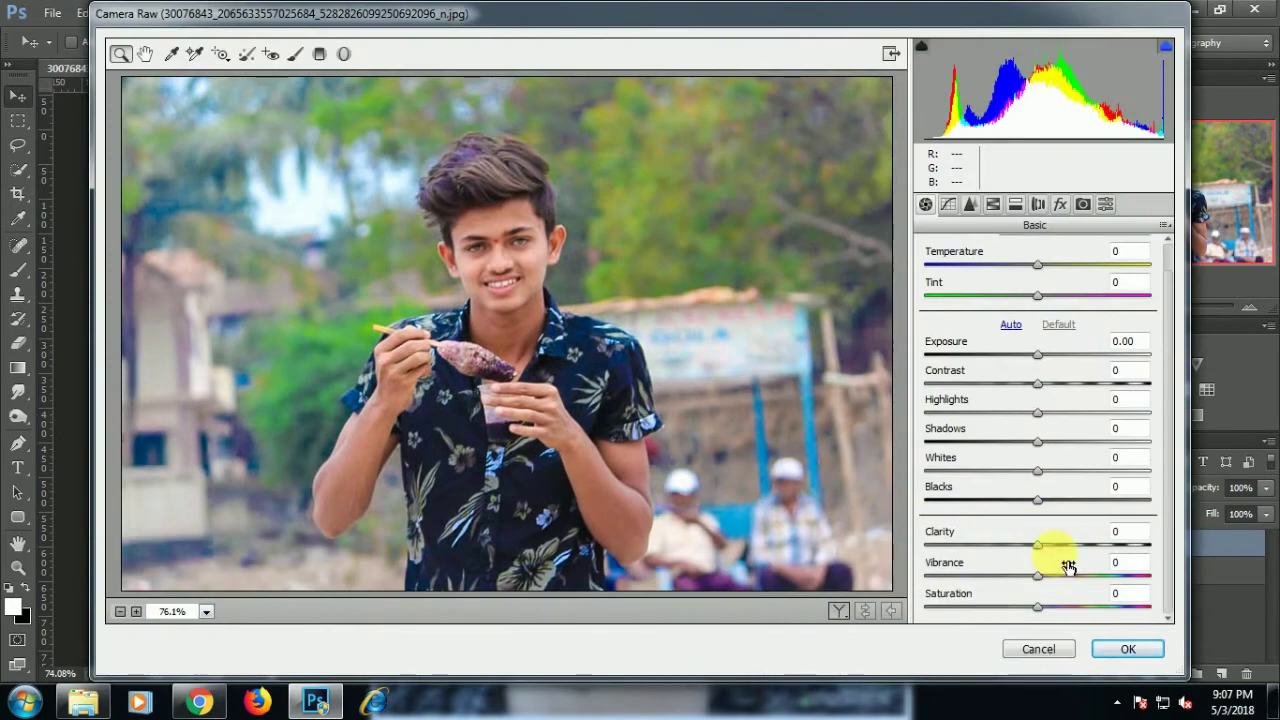
mouse_move(1050, 505)
left_mouse_down()
mouse_move(1011, 497)
mouse_move(1053, 476)
mouse_move(1052, 441)
left_mouse_up()
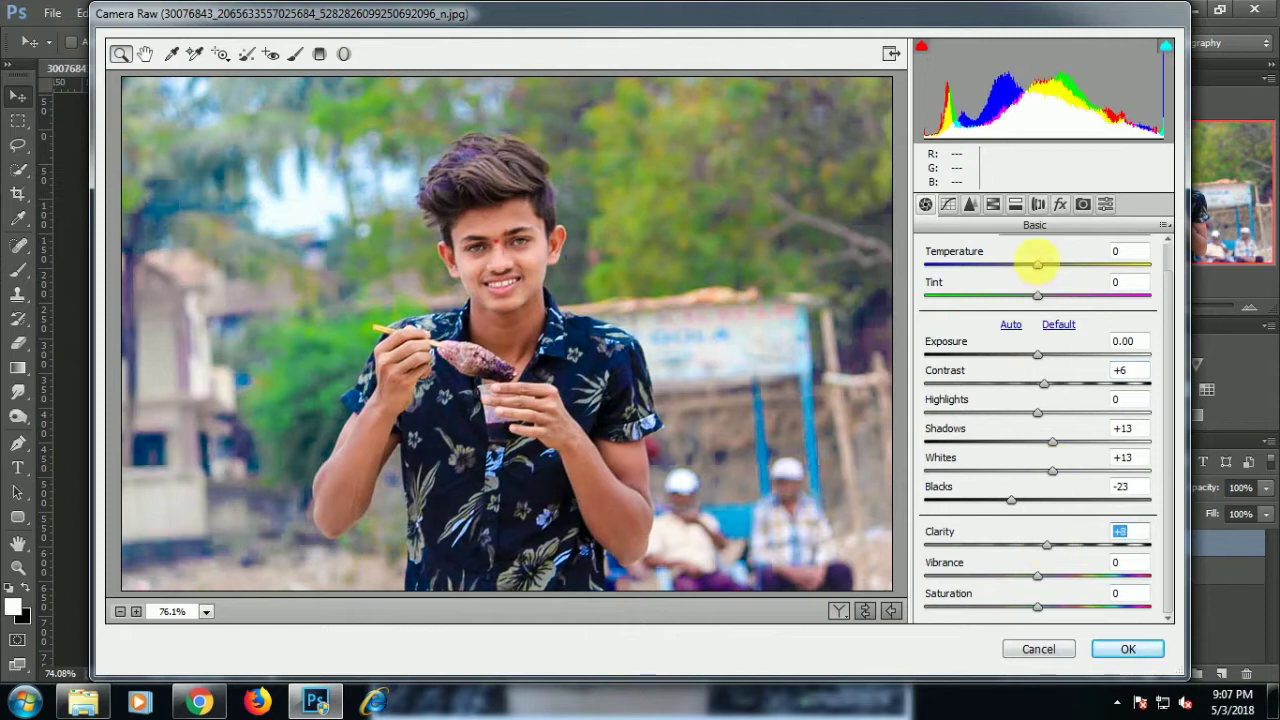
Set yellow saturation to +18, red luminance to +11, orange to +13, and apply
left_click(970, 205)
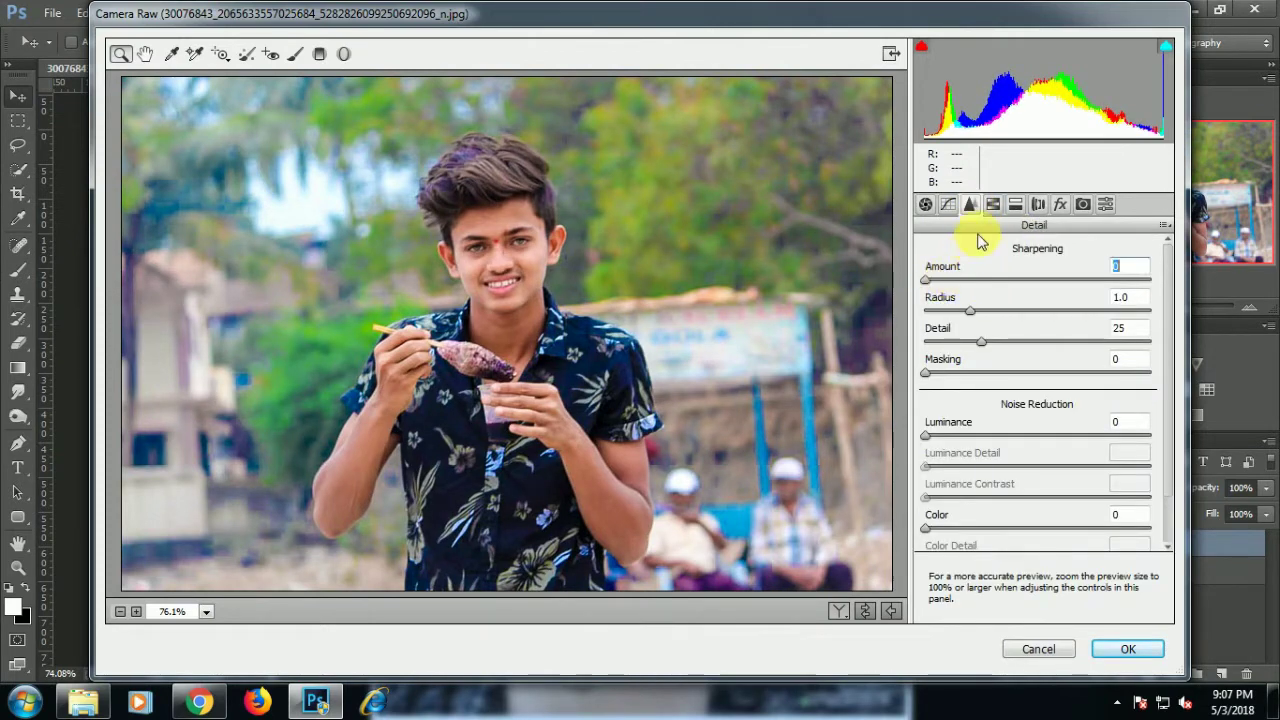
left_click(993, 205)
left_click(965, 279)
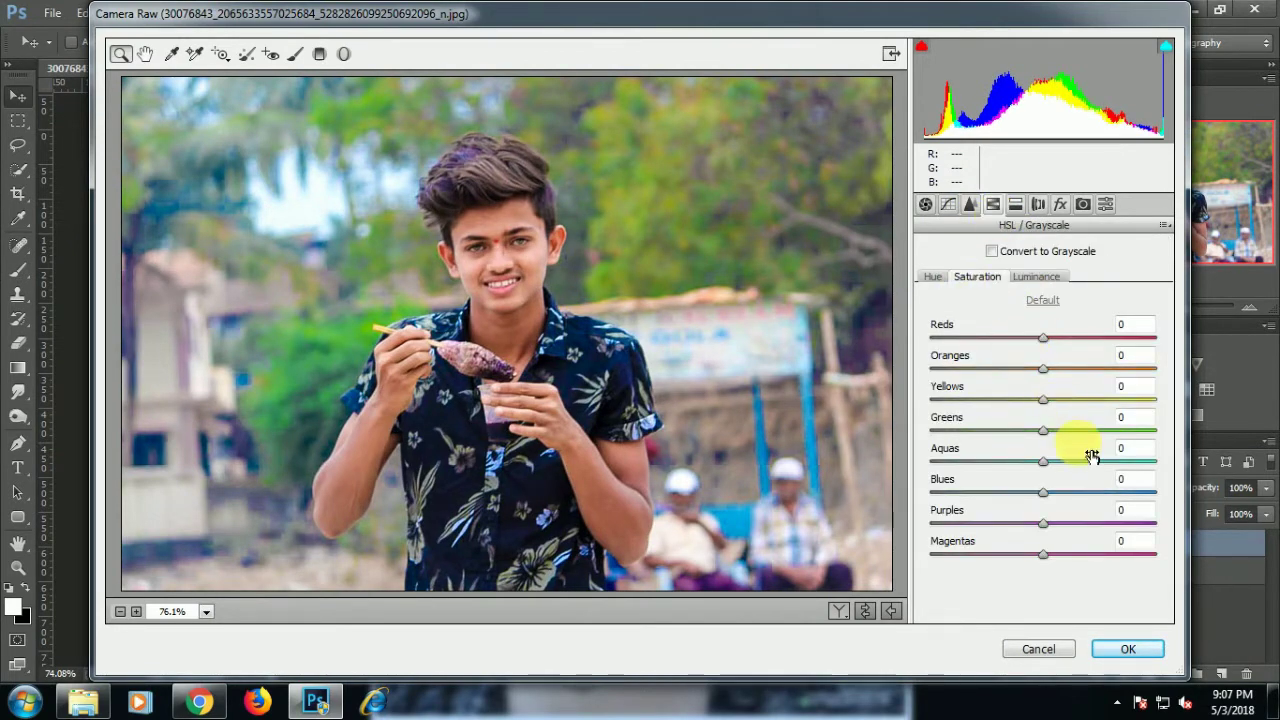
left_click_drag(1043, 399, 1062, 399)
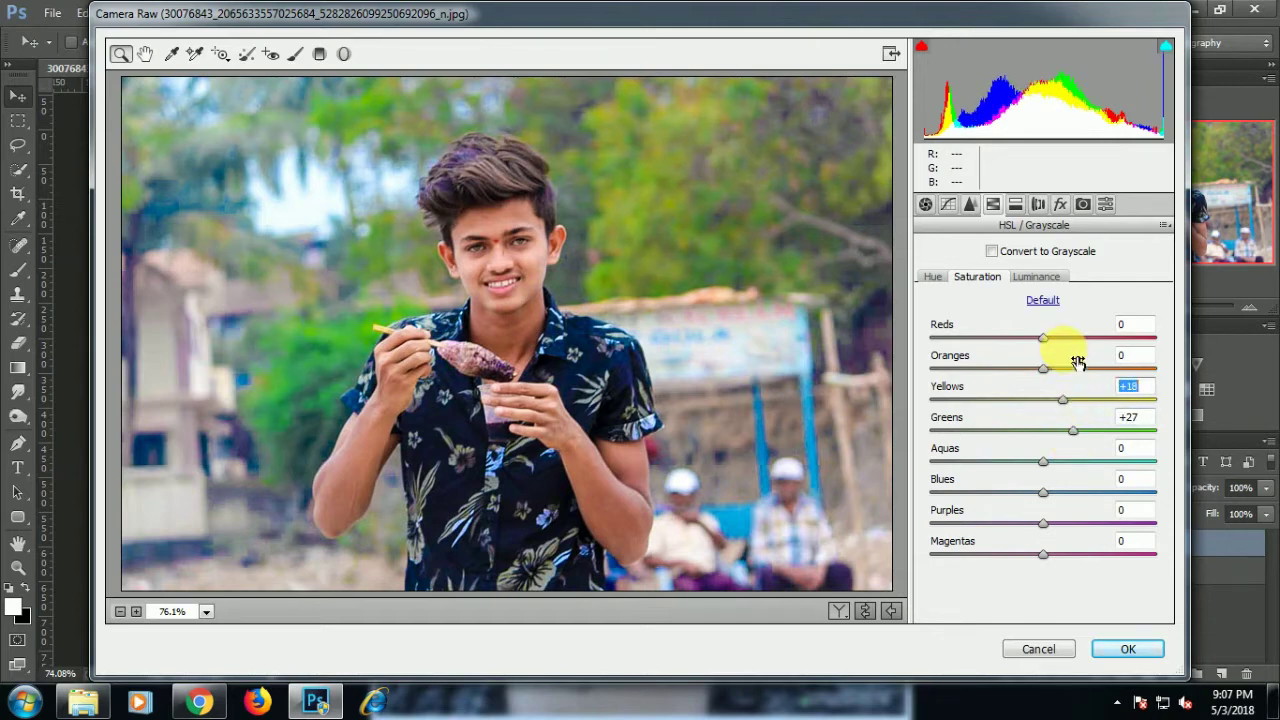
left_click(1036, 277)
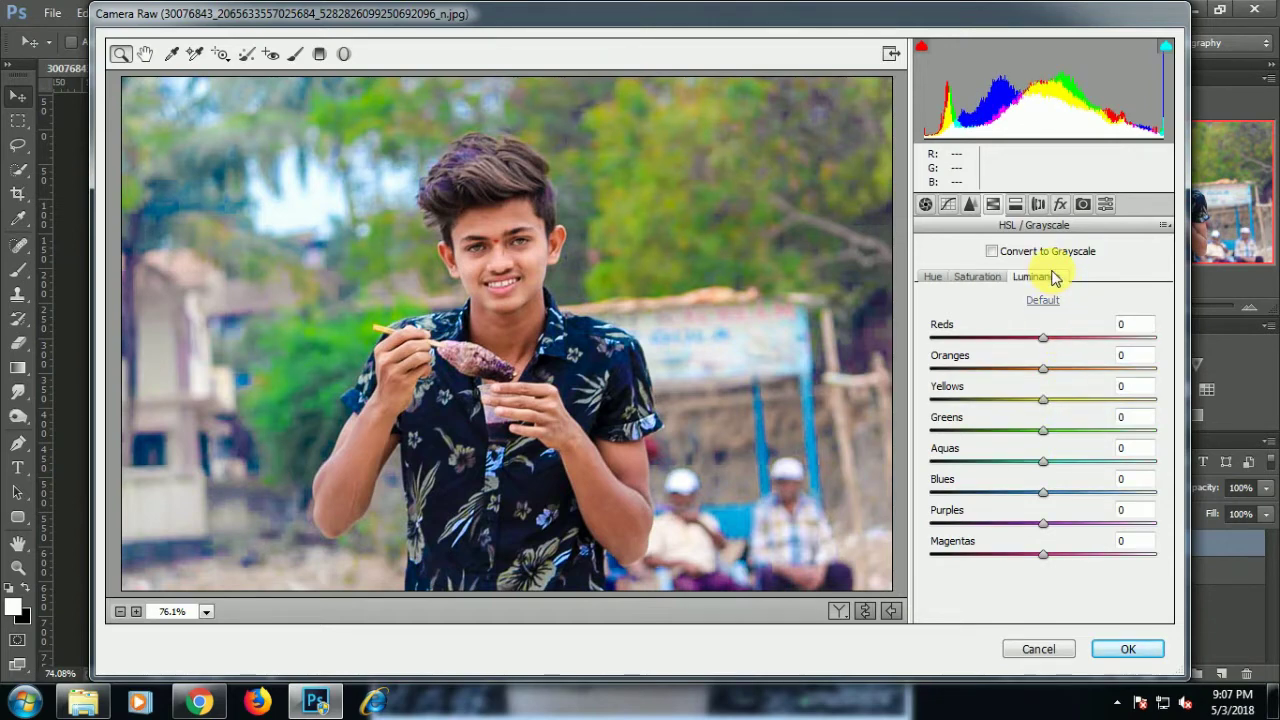
mouse_move(1043, 338)
left_mouse_down()
mouse_move(1055, 338)
mouse_move(1057, 368)
left_mouse_up()
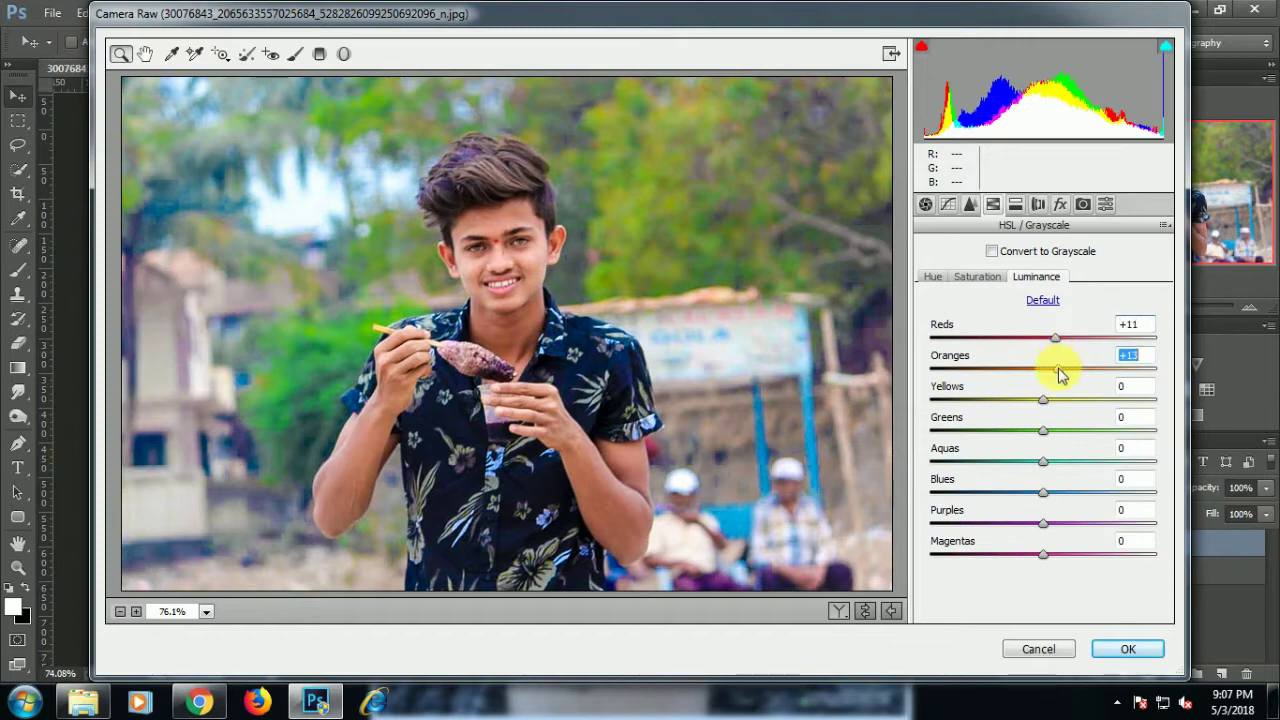
left_click(1112, 652)
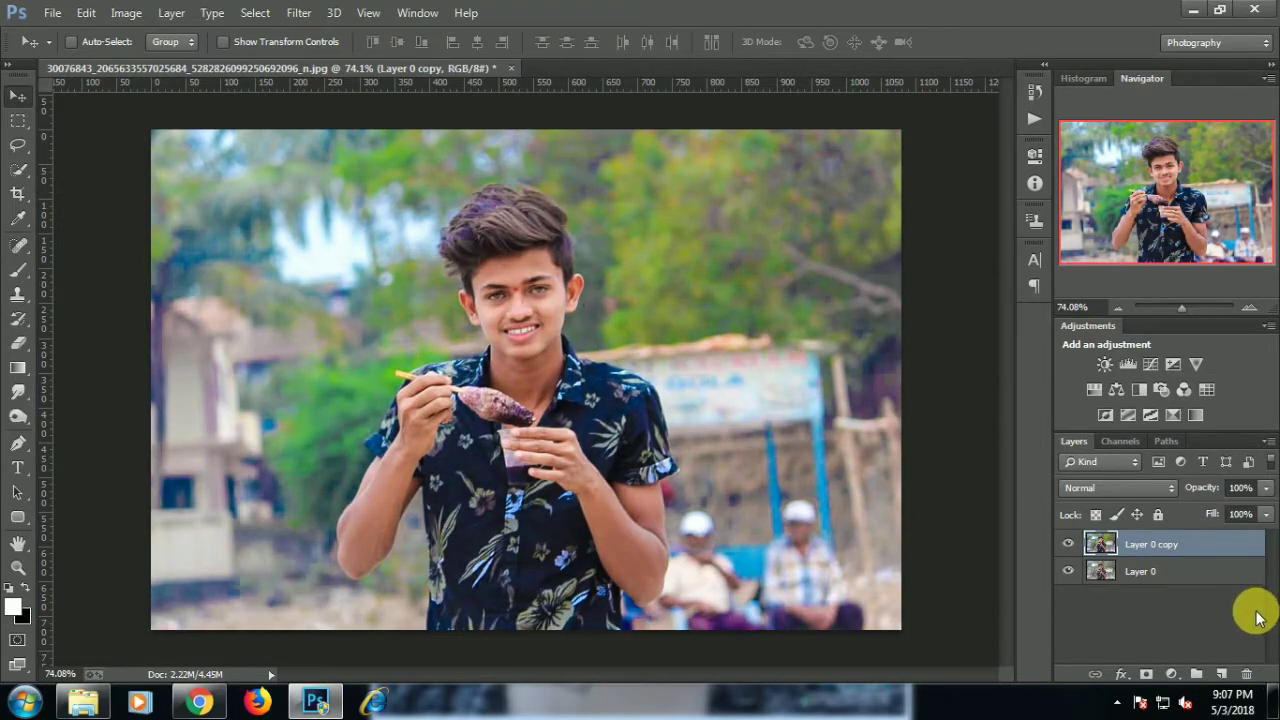
Merge the graded copy into Layer 0 and duplicate the merged layer
right_click(1218, 550)
left_click(849, 532)
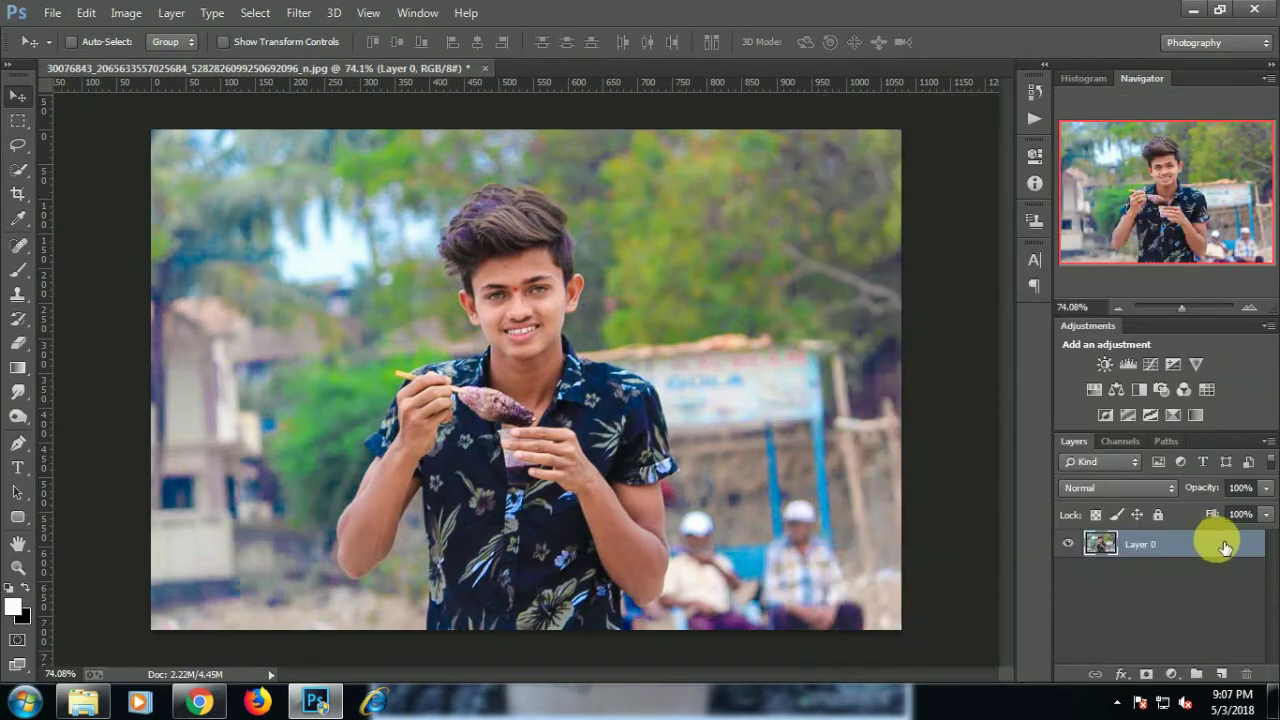
key("ctrl+j")
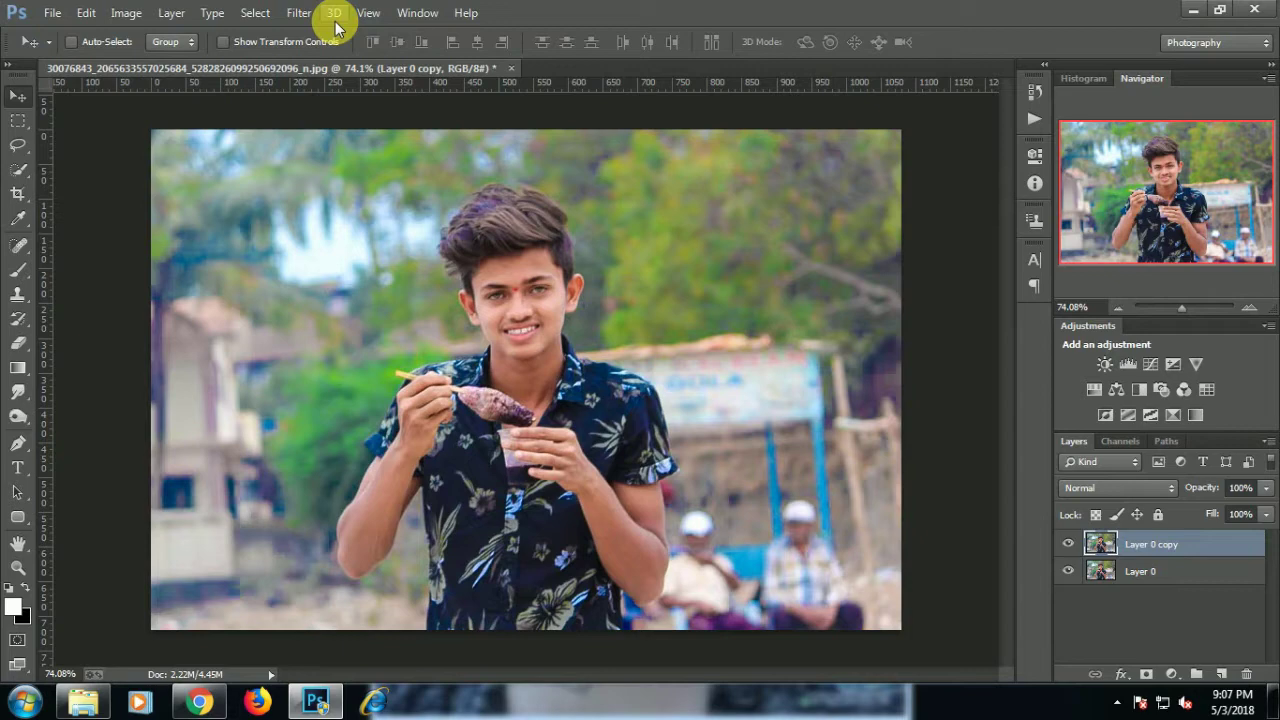
left_click(305, 13)
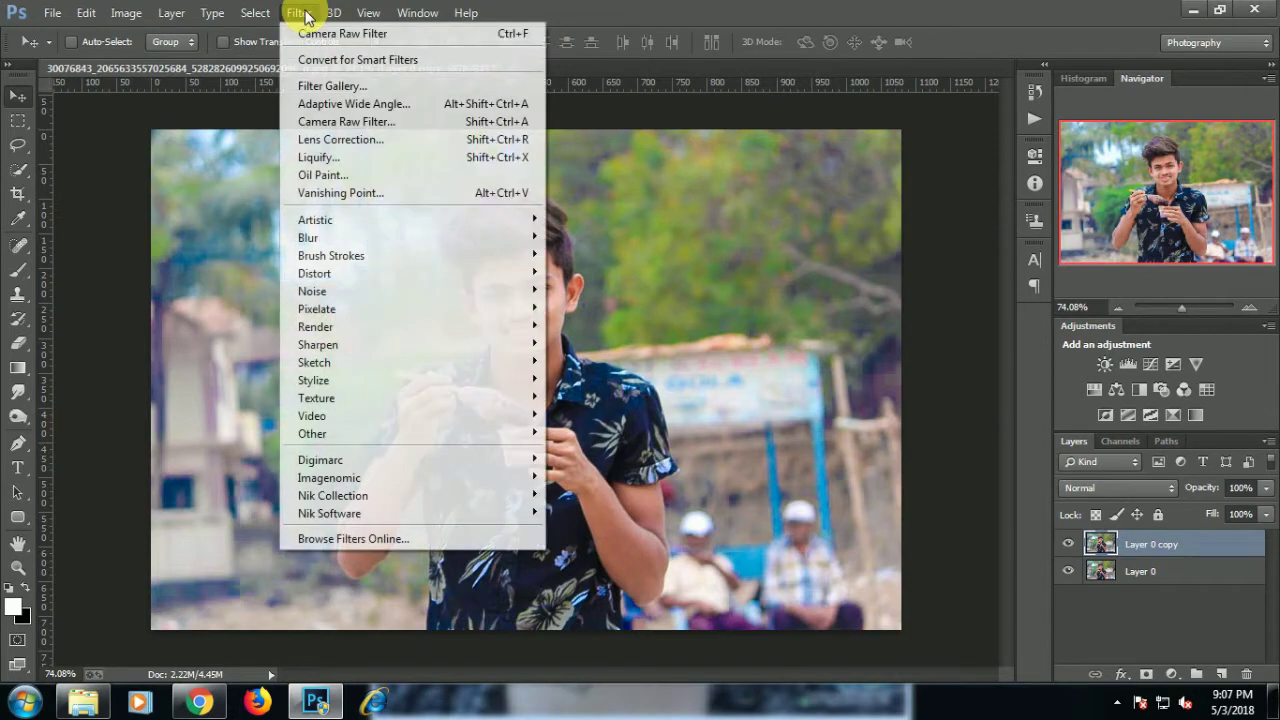
left_click(300, 13)
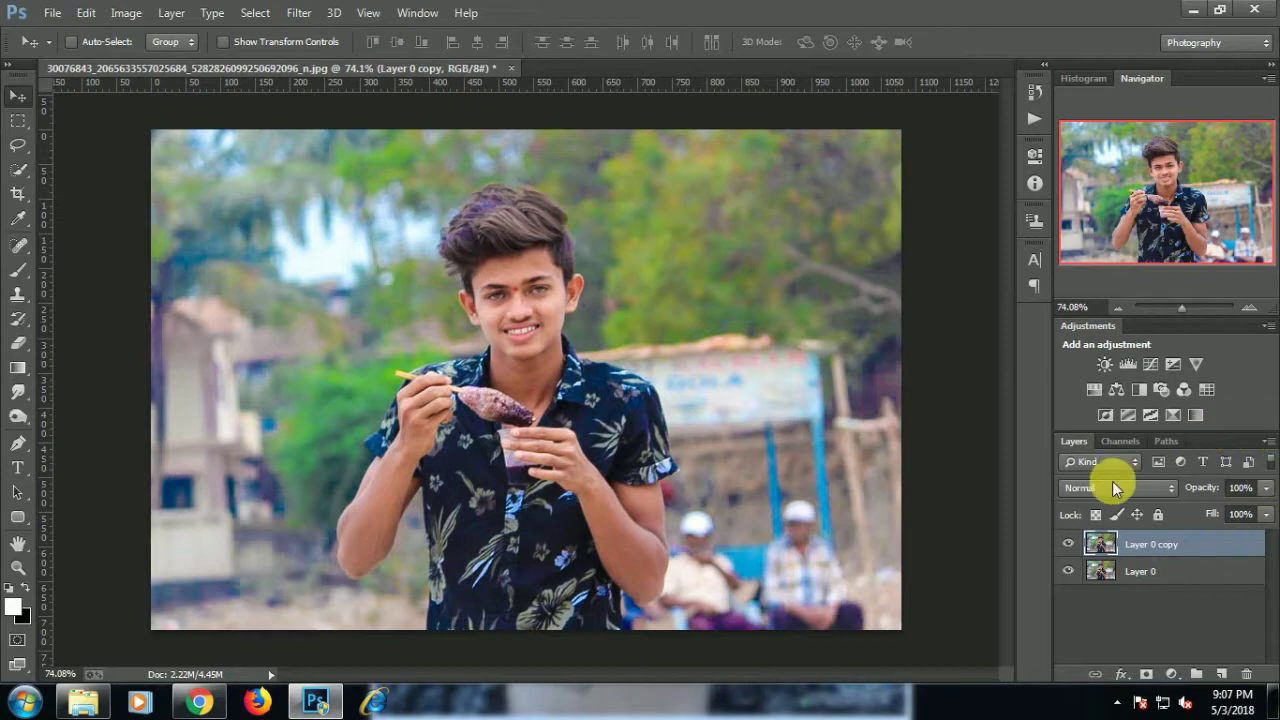
Switch to the Eraser and make its brush much smaller
left_click(18, 342)
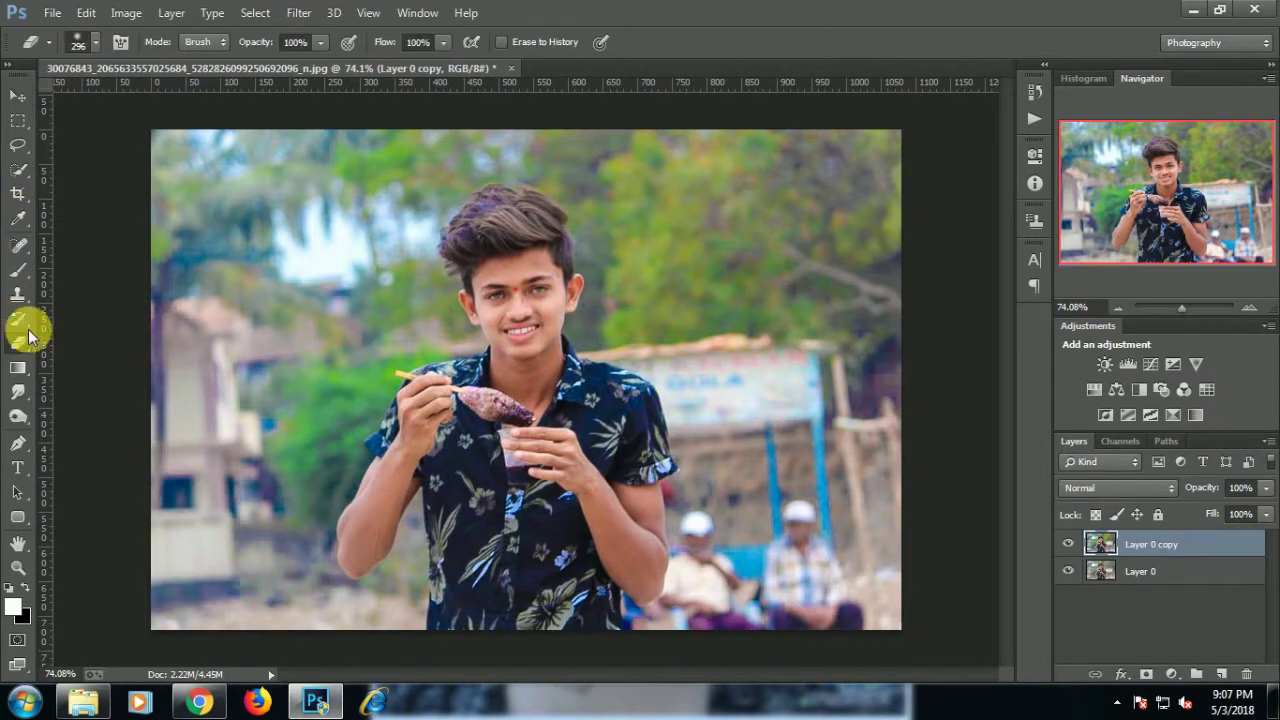
right_click(568, 248)
left_click(466, 216)
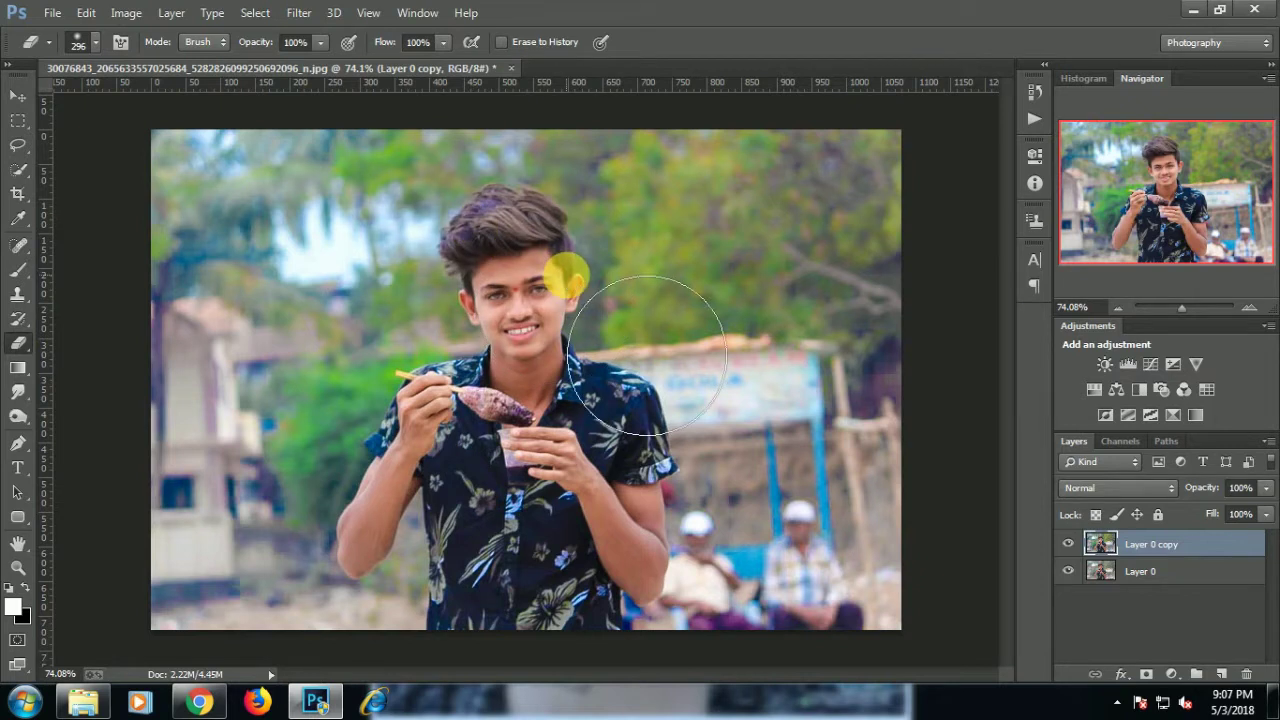
left_click_drag(565, 276, 501, 222)
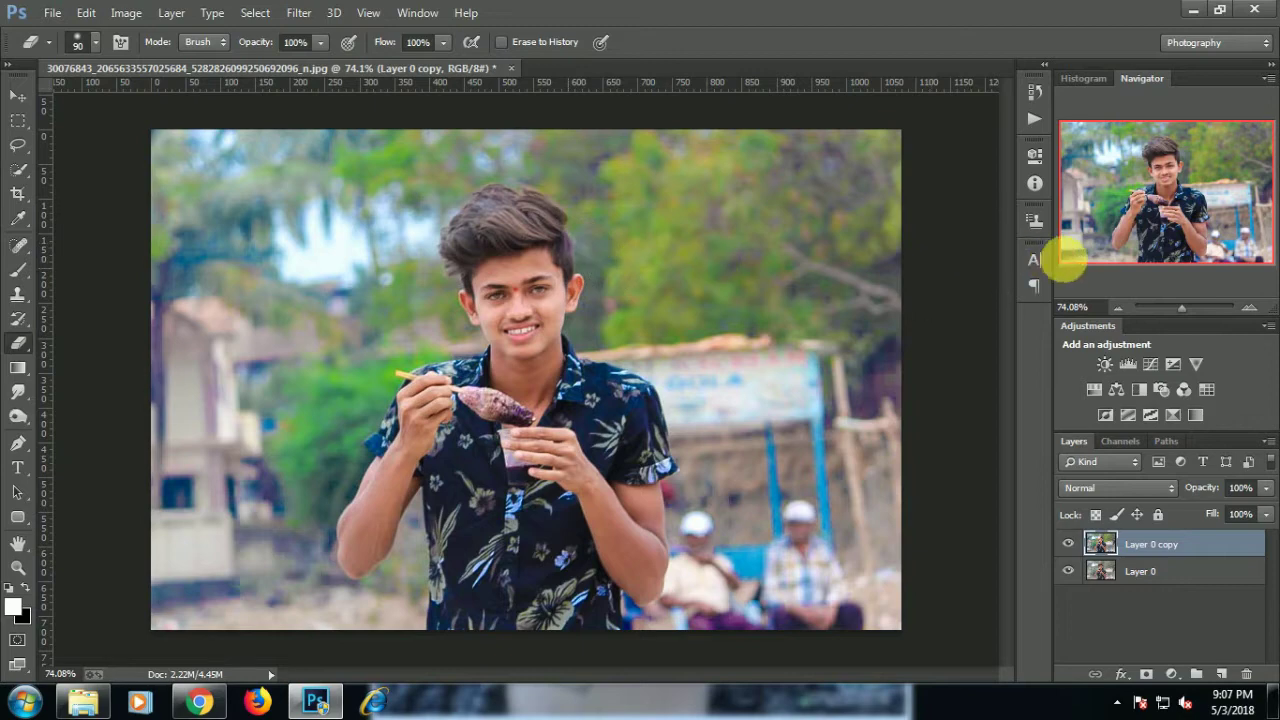
Zoom to about 122% on the boy and merge the copy down into Layer 0
left_click_drag(1178, 310, 1187, 310)
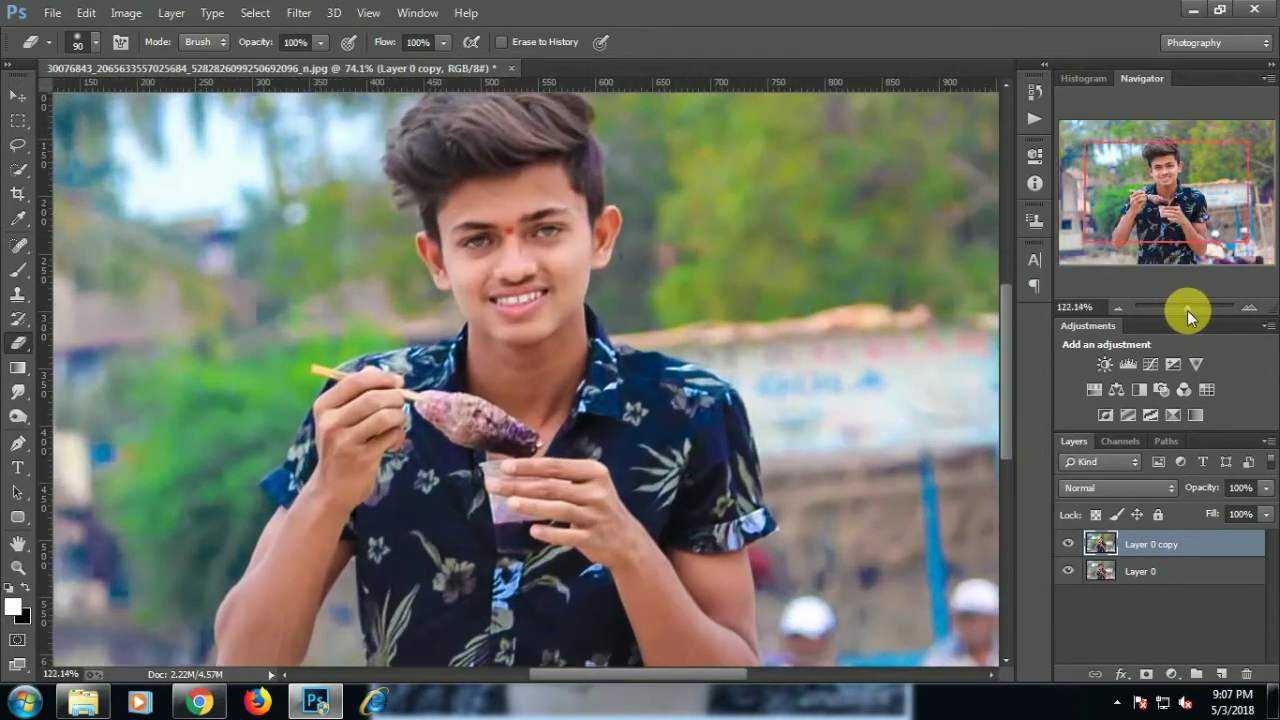
scroll(610, 340, "up", 2)
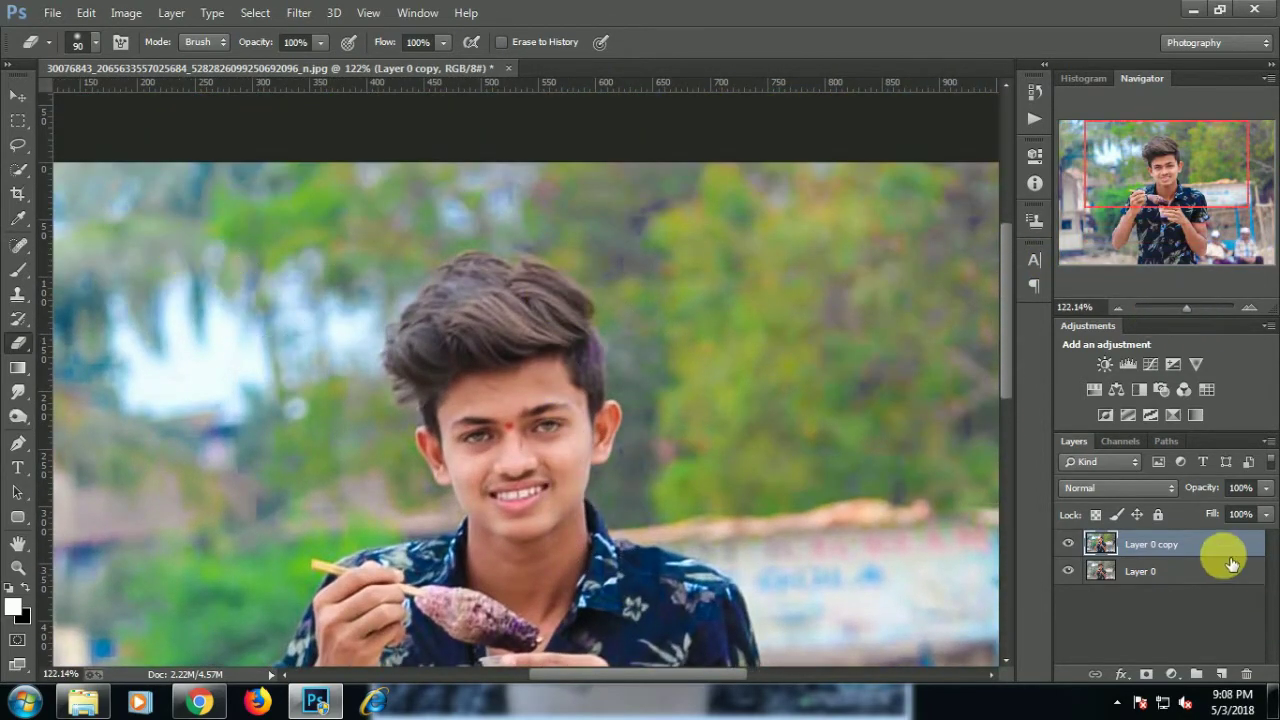
right_click(1145, 544)
left_click(851, 537)
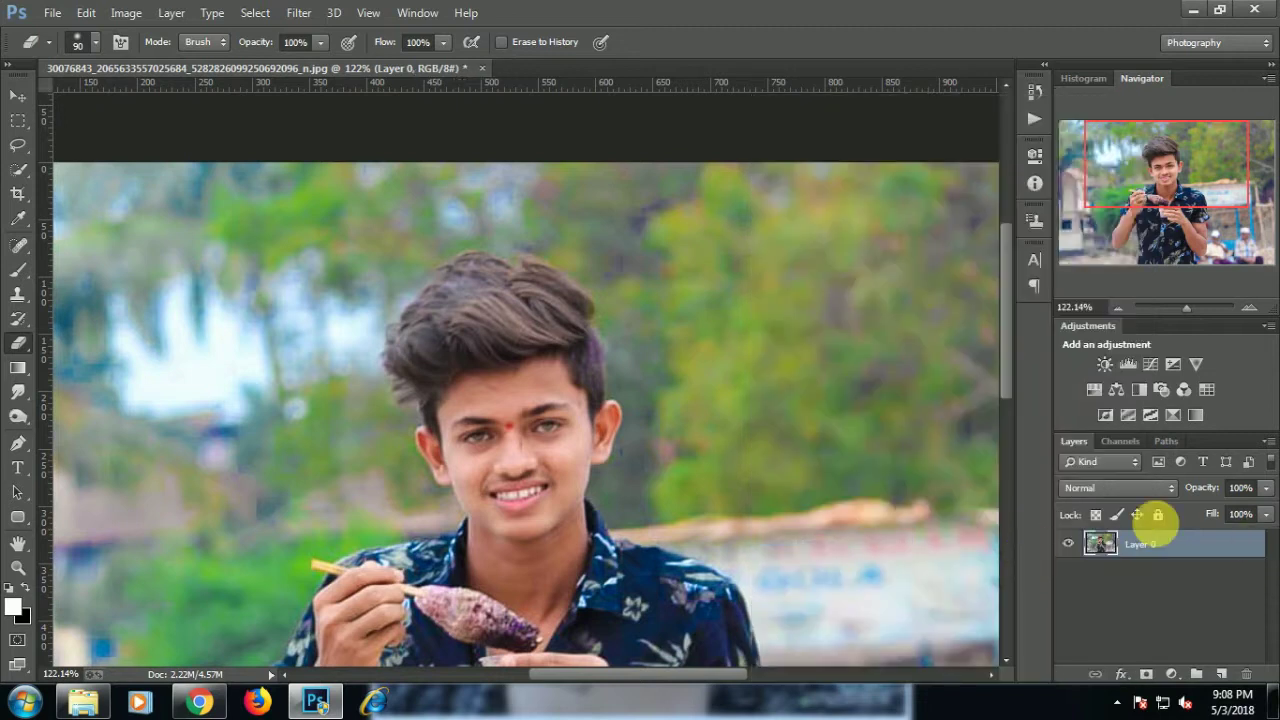
Select the boy's hair and upper body with the Quick Selection tool
left_click(21, 174)
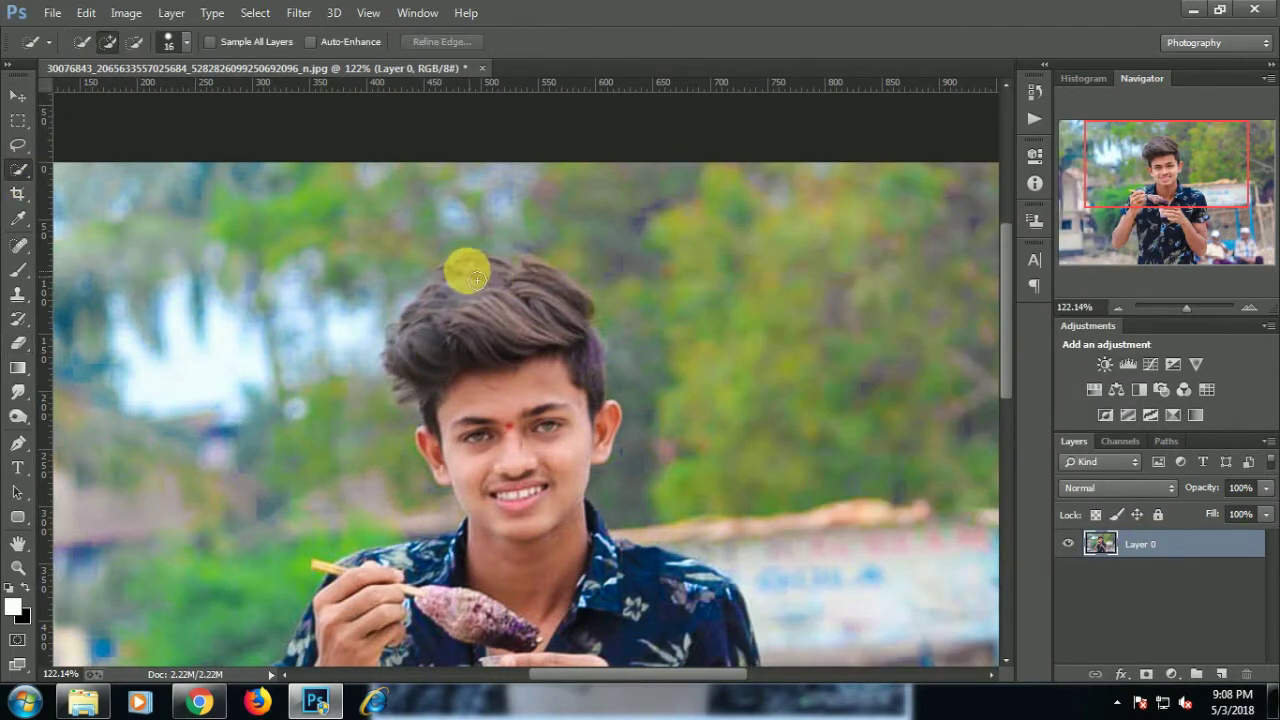
mouse_move(447, 349)
left_mouse_down()
mouse_move(409, 363)
mouse_move(514, 346)
mouse_move(503, 271)
mouse_move(456, 293)
mouse_move(531, 274)
mouse_move(583, 323)
mouse_move(566, 466)
mouse_move(484, 497)
mouse_move(423, 443)
left_mouse_up()
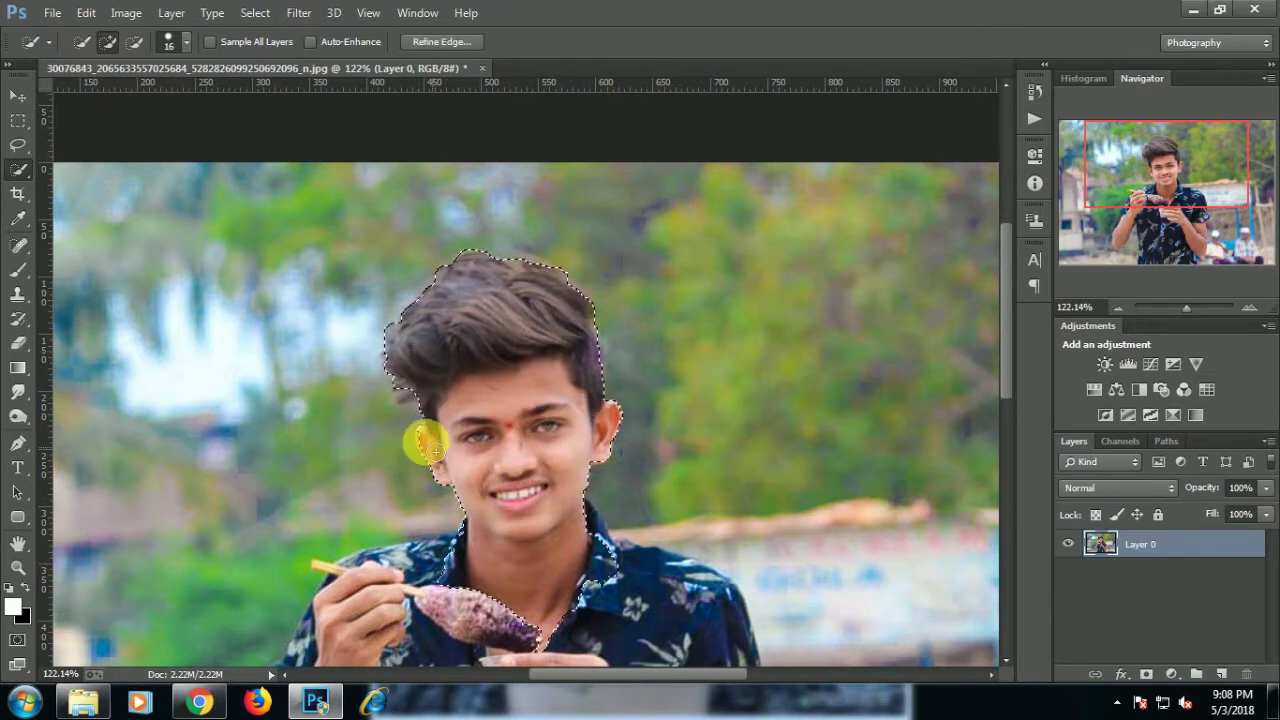
scroll(508, 443, "down", 3)
mouse_move(508, 443)
left_mouse_down()
mouse_move(443, 566)
mouse_move(371, 486)
mouse_move(383, 497)
mouse_move(582, 364)
mouse_move(660, 426)
mouse_move(677, 374)
mouse_move(737, 346)
mouse_move(719, 253)
mouse_move(775, 312)
left_mouse_up()
scroll(450, 543, "down", 2)
scroll(450, 543, "down", 2)
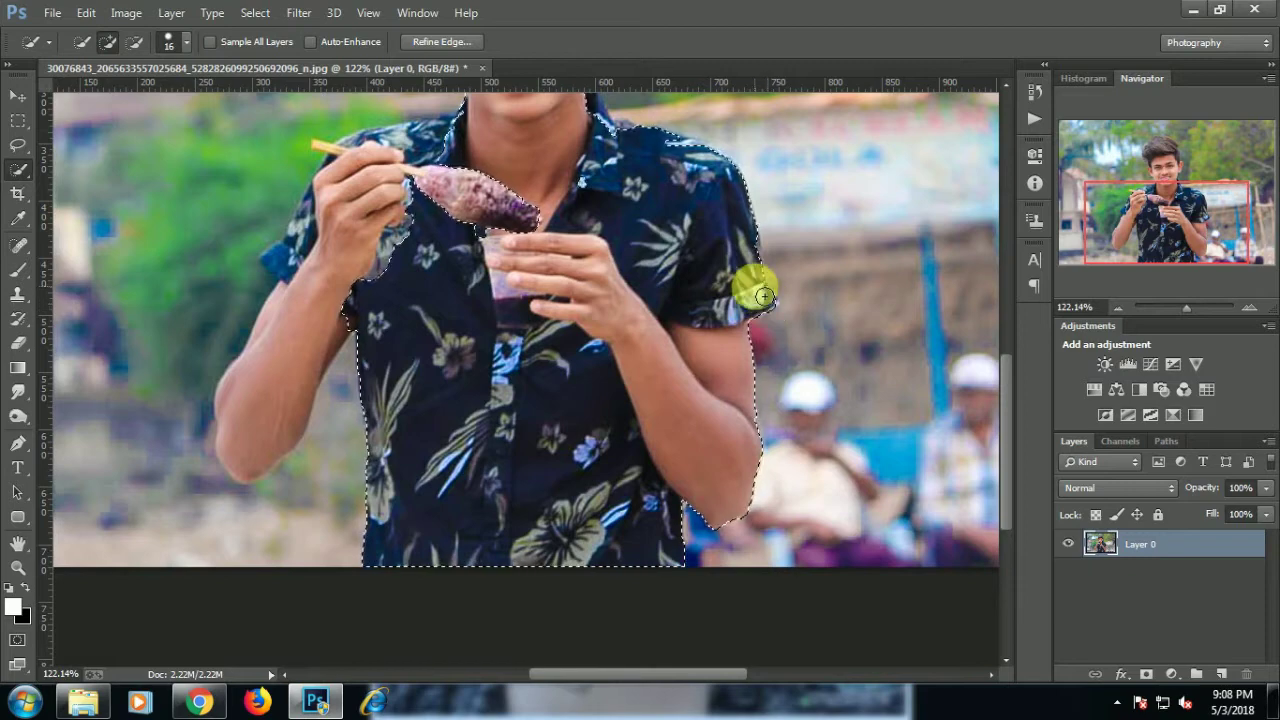
Zoom to 300% on the right shoulder and add the collar and neck edge to the selection
left_click(763, 253, "ctrl")
left_click(763, 253, "ctrl")
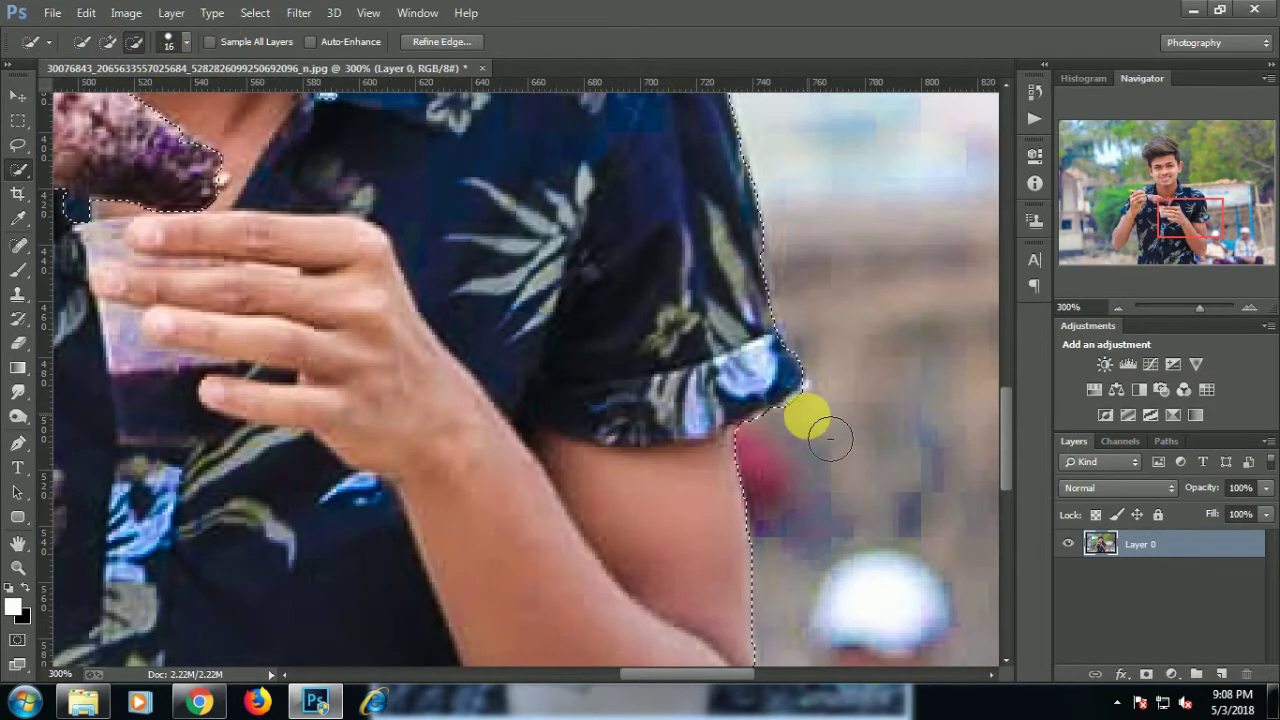
scroll(428, 366, "up", 1)
scroll(252, 322, "up", 4)
left_click(107, 42)
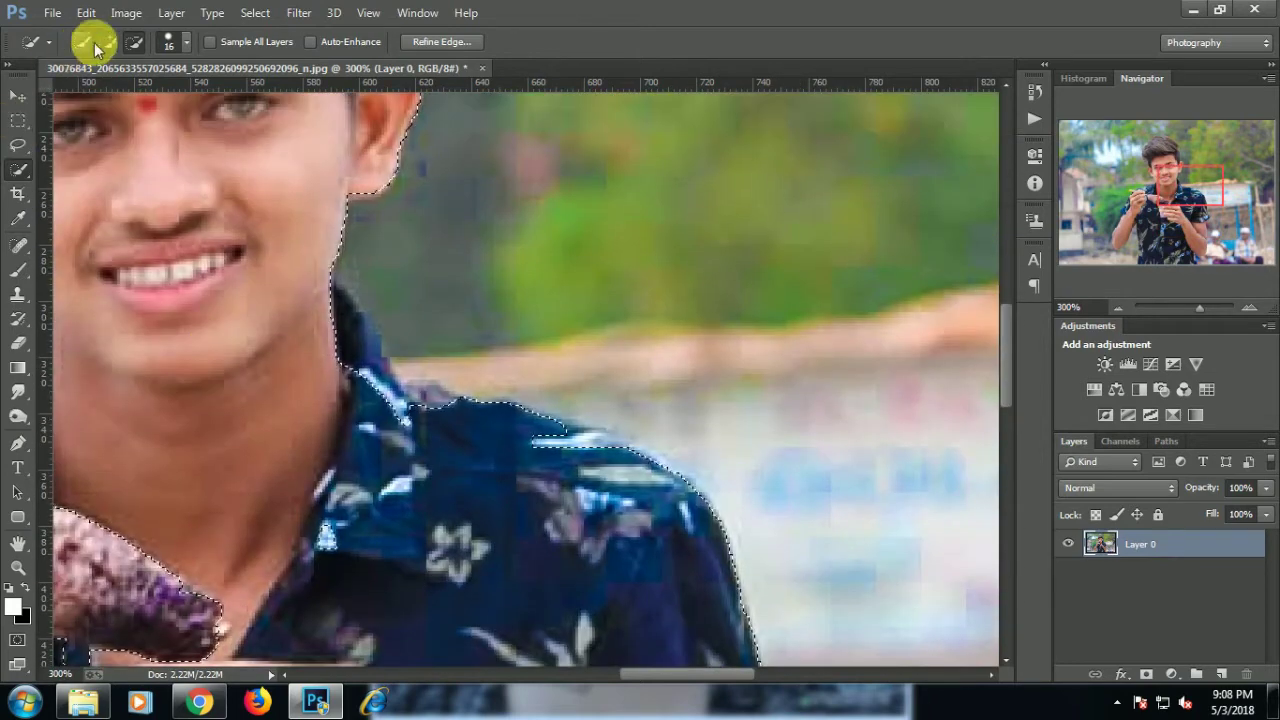
mouse_move(329, 300)
left_mouse_down()
mouse_move(442, 445)
mouse_move(604, 468)
left_mouse_up()
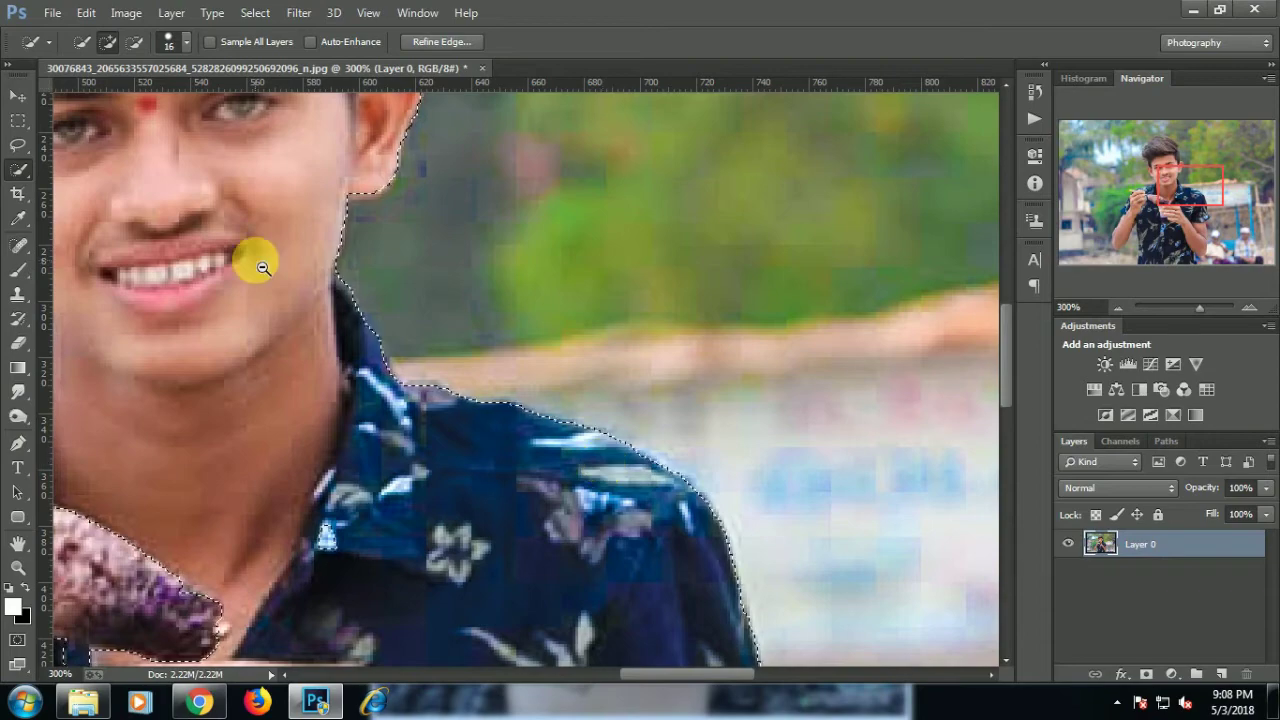
Add the hand, chopstick and arm to the boy selection
scroll(257, 257, "down", 3)
scroll(137, 177, "down", 2)
scroll(269, 325, "up", 3)
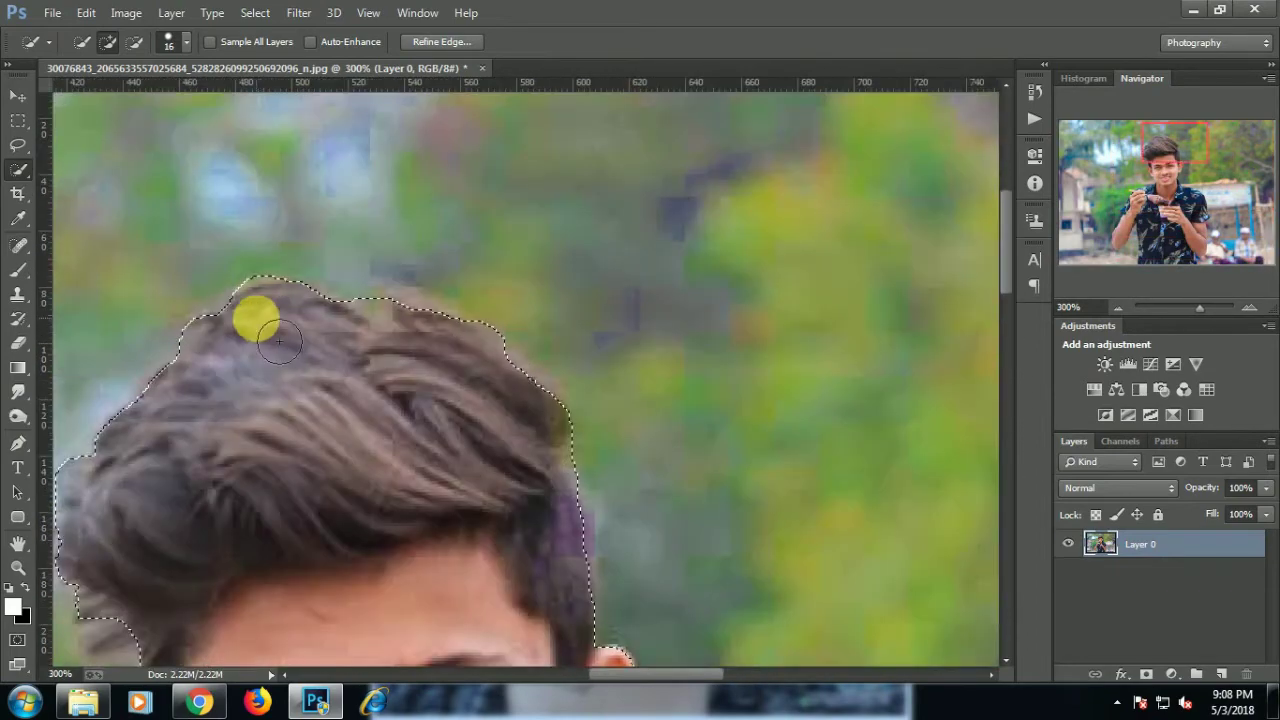
scroll(385, 410, "down", 3)
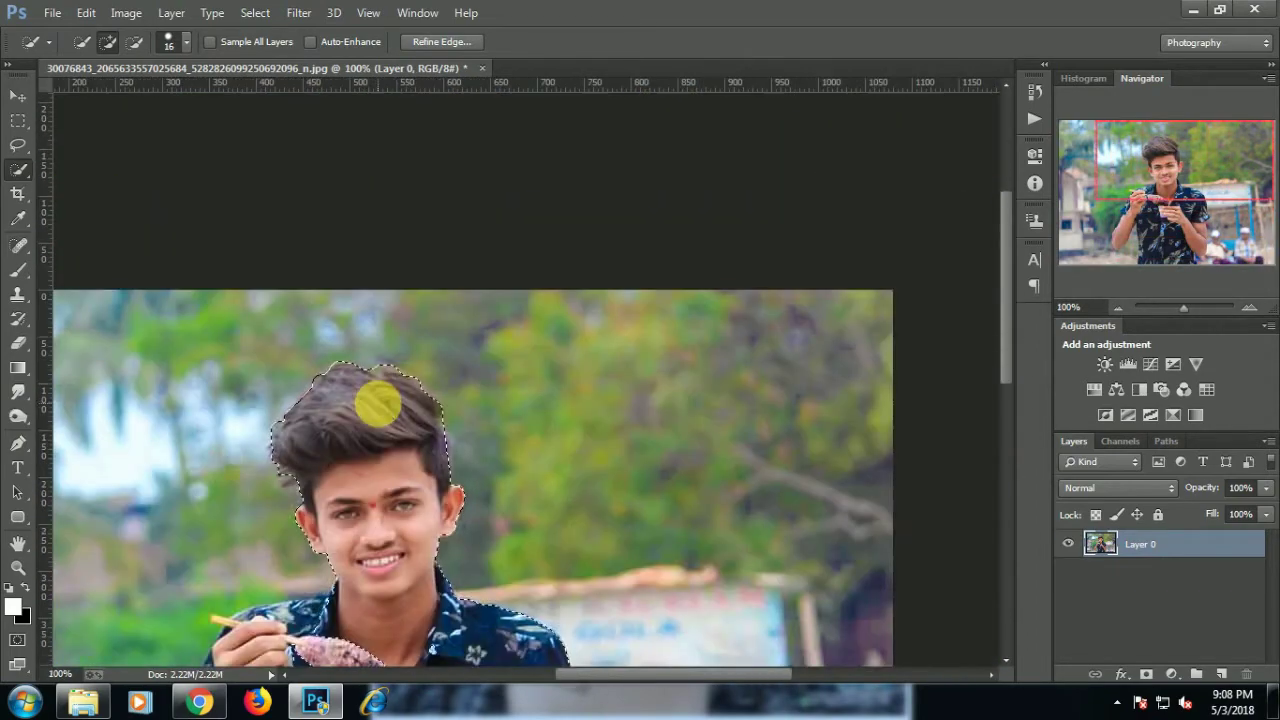
scroll(133, 496, "up", 2)
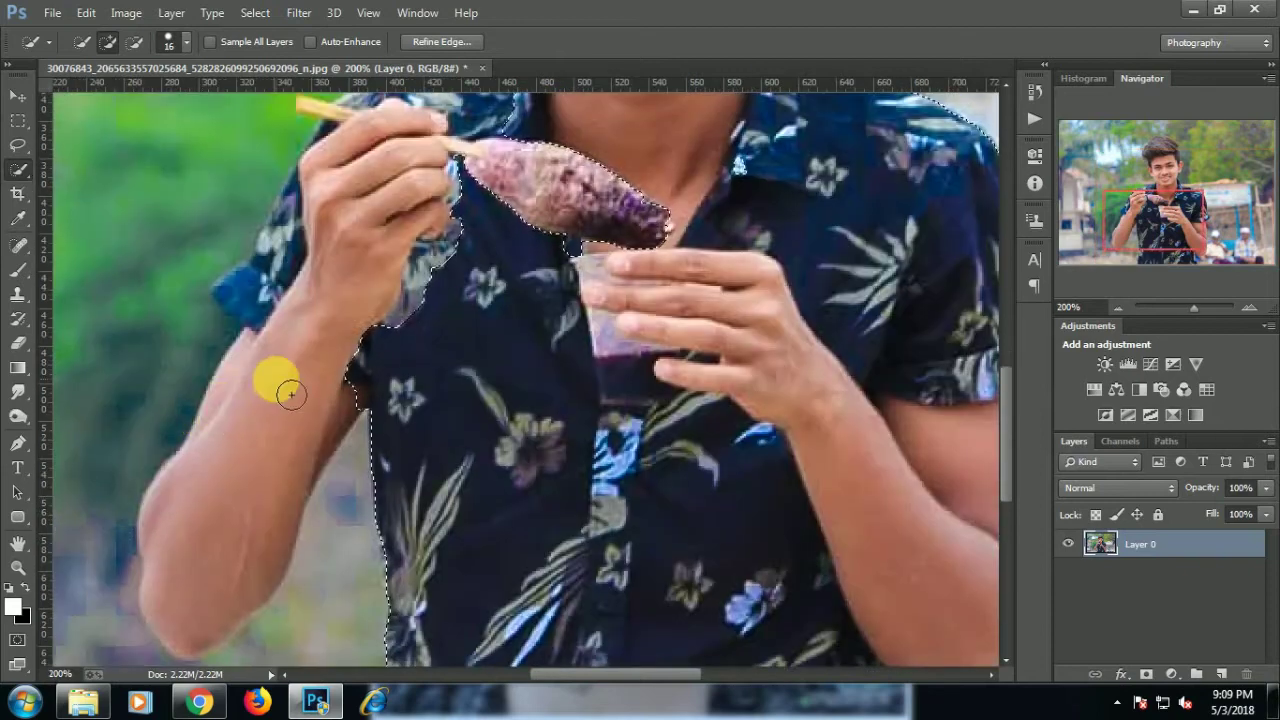
scroll(240, 449, "up", 1)
mouse_move(258, 414)
left_mouse_down()
mouse_move(337, 292)
mouse_move(515, 212)
left_mouse_up()
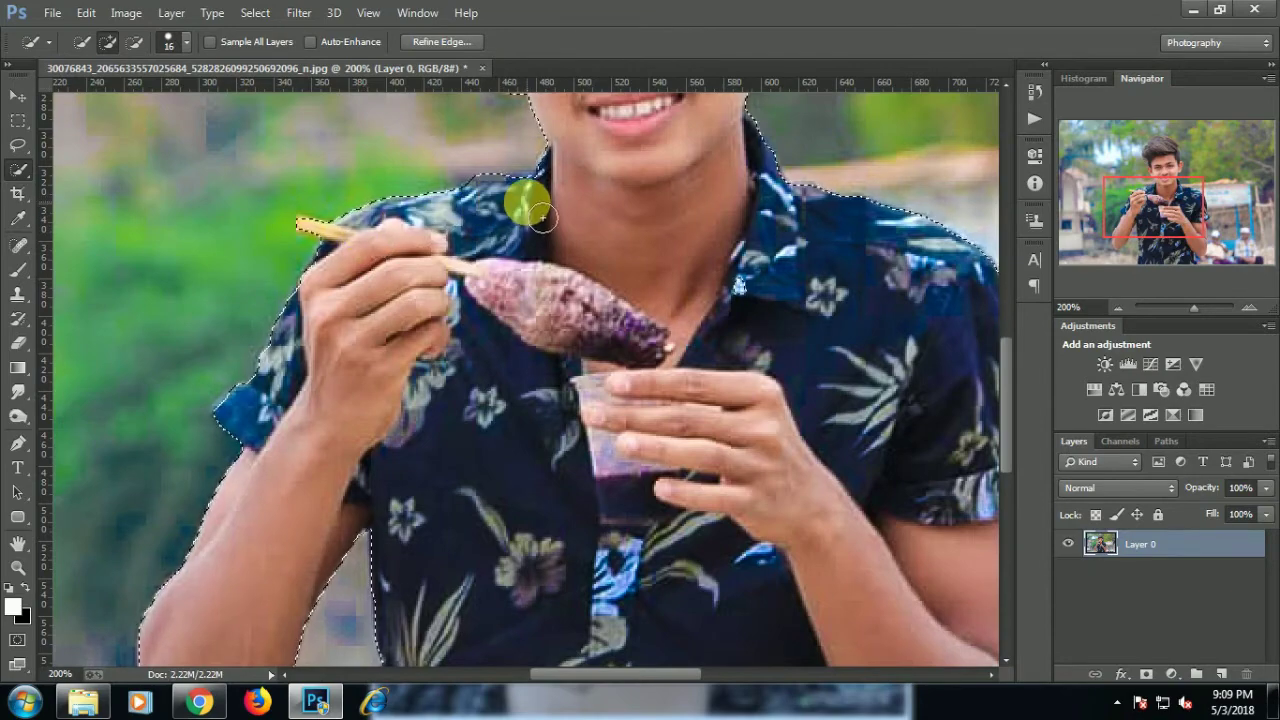
scroll(743, 280, "up", 2)
scroll(228, 474, "down", 4)
mouse_move(515, 212)
left_mouse_down()
mouse_move(228, 474)
mouse_move(943, 451)
left_mouse_up()
Complete the selection, then refine the soft left hair edge in Refine Edge
scroll(228, 474, "down", 3)
scroll(929, 471, "up", 3)
scroll(958, 470, "up", 2)
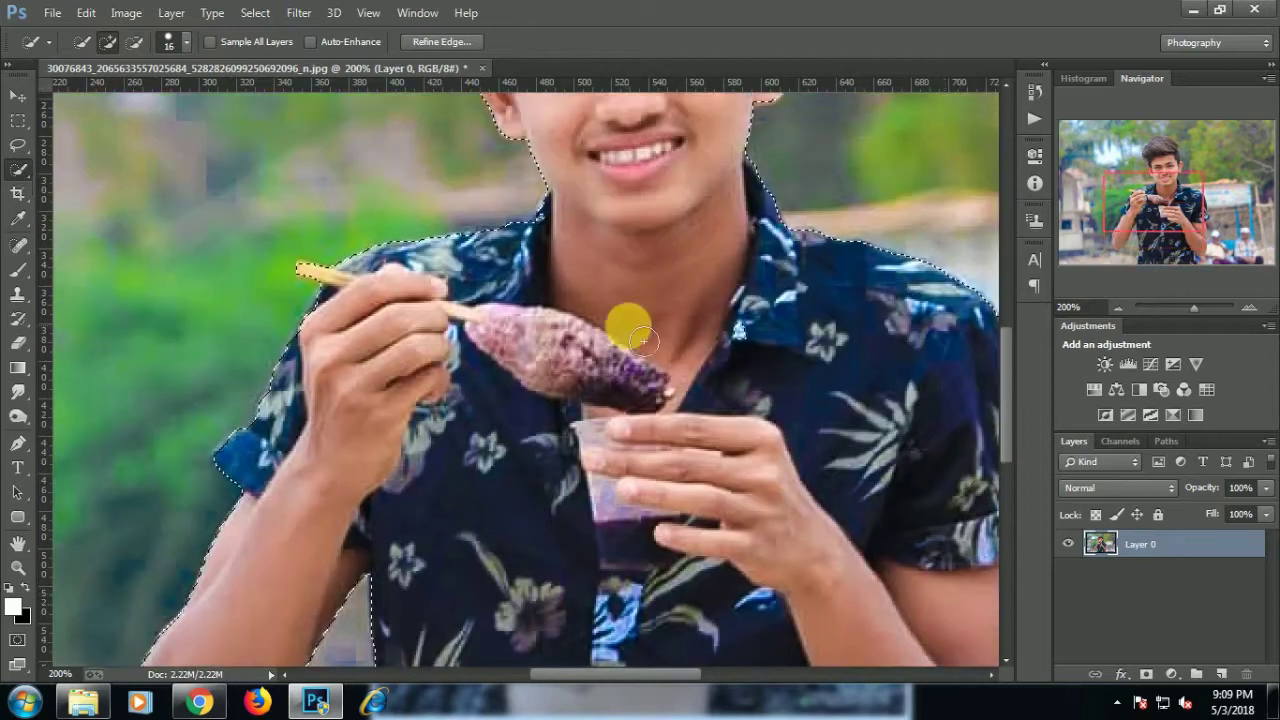
scroll(629, 323, "up", 2)
scroll(623, 329, "up", 2)
left_click_drag(634, 334, 522, 118)
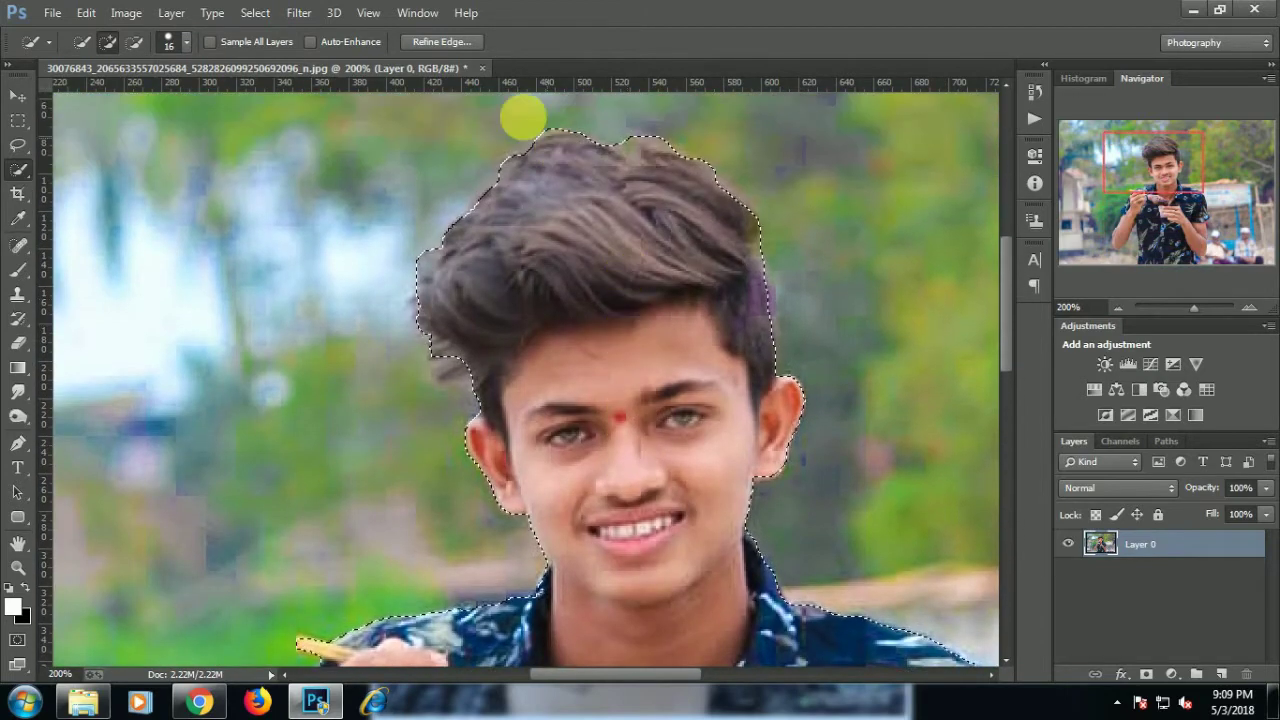
left_click(441, 41)
mouse_move(509, 183)
left_mouse_down()
mouse_move(438, 390)
mouse_move(482, 415)
left_mouse_up()
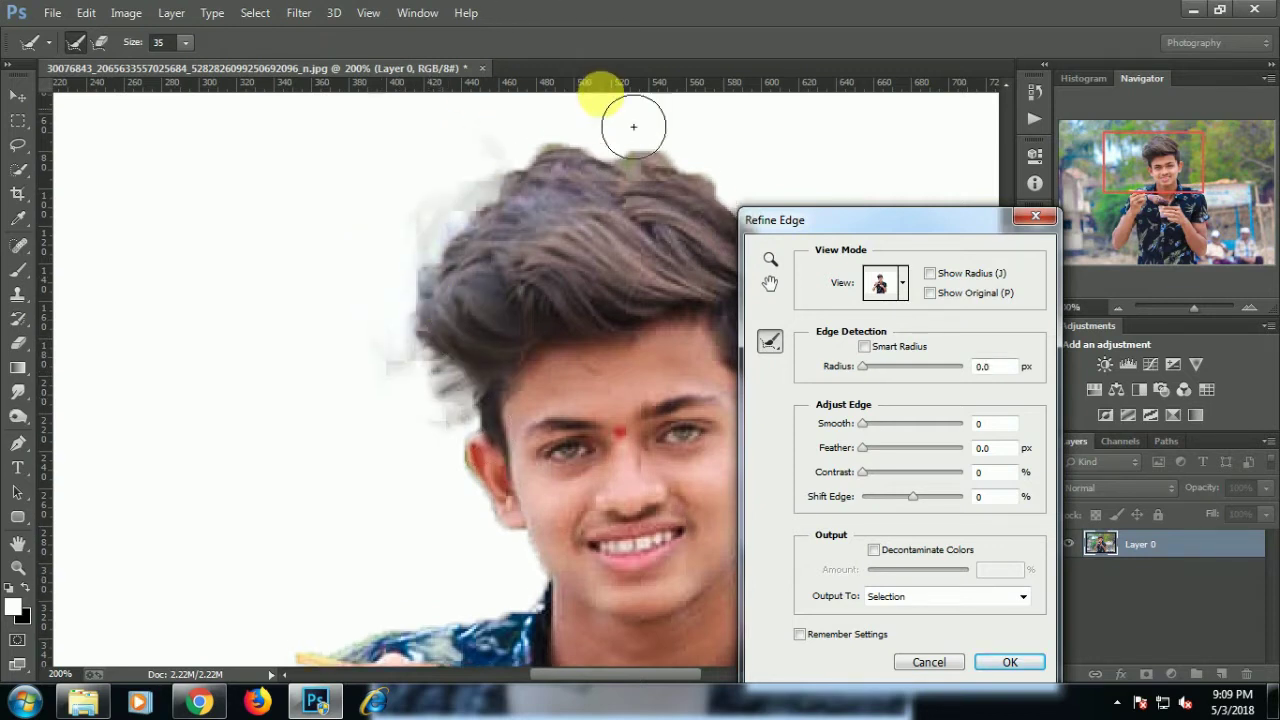
Brush the Refine Radius along the hair edge and across the top of the head, then apply it
left_click_drag(628, 128, 657, 266)
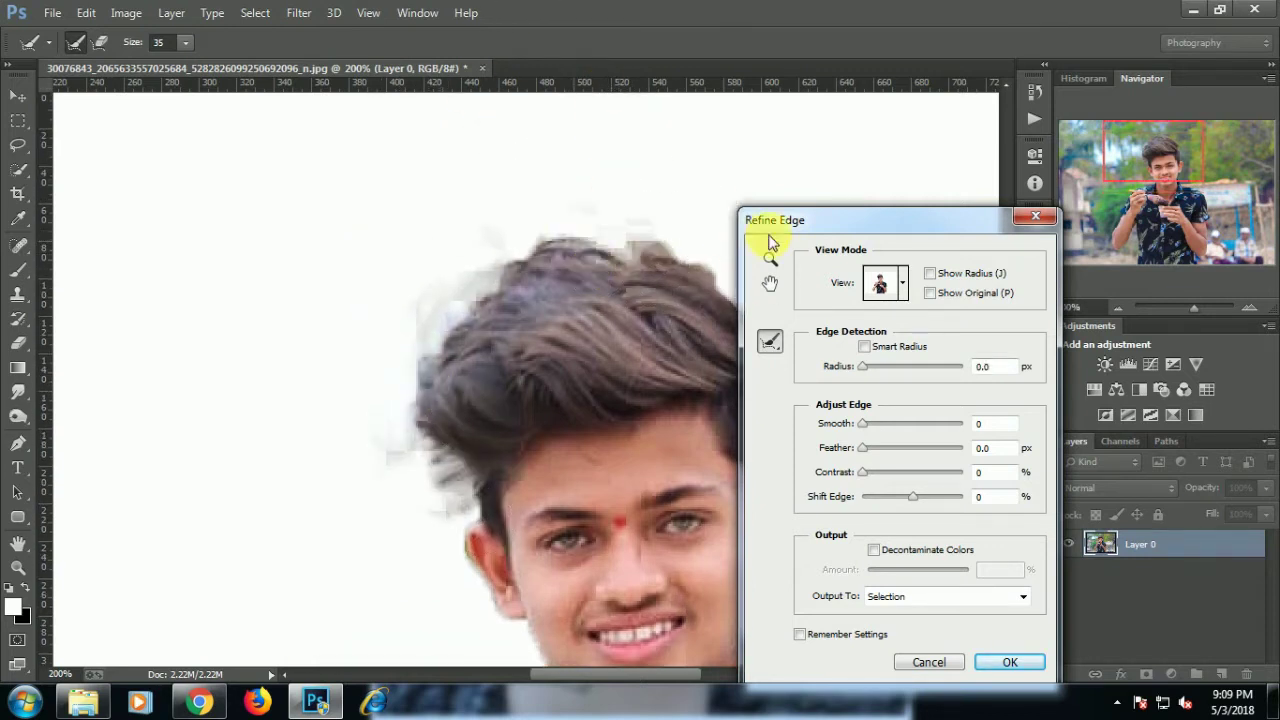
mouse_move(790, 221)
left_mouse_down()
mouse_move(586, 236)
mouse_move(238, 170)
left_mouse_up()
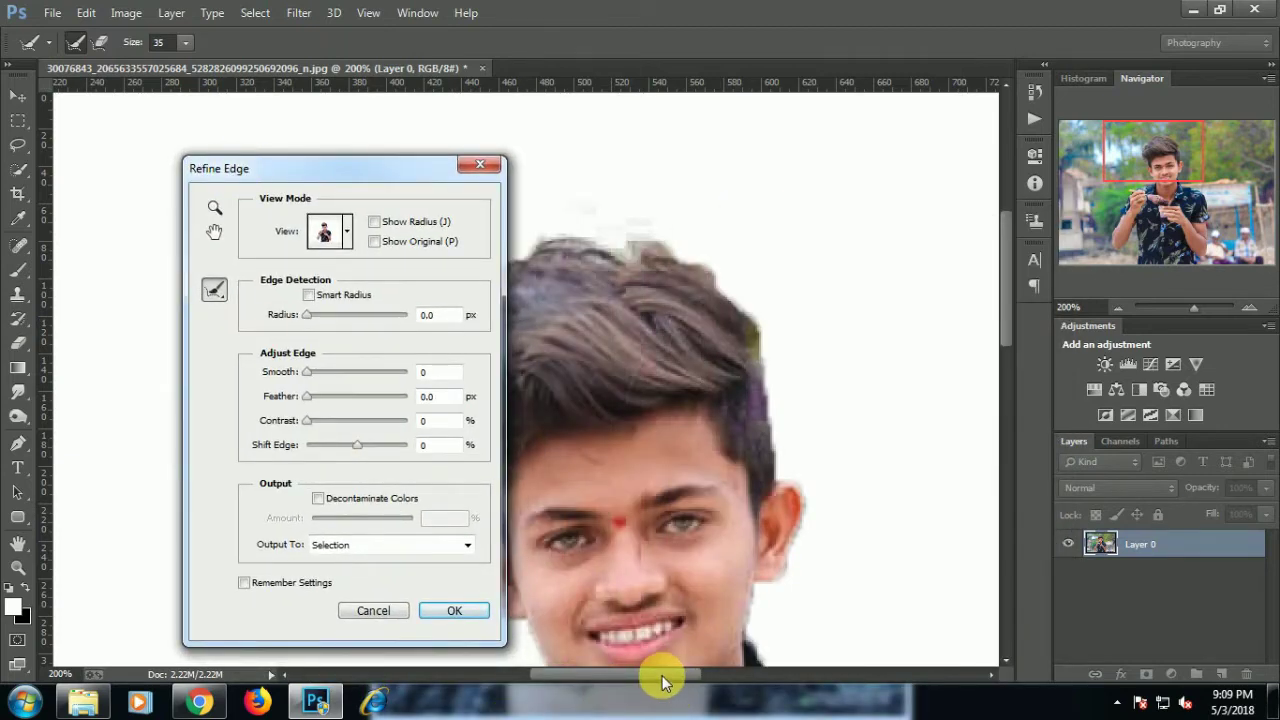
left_click_drag(665, 680, 676, 680)
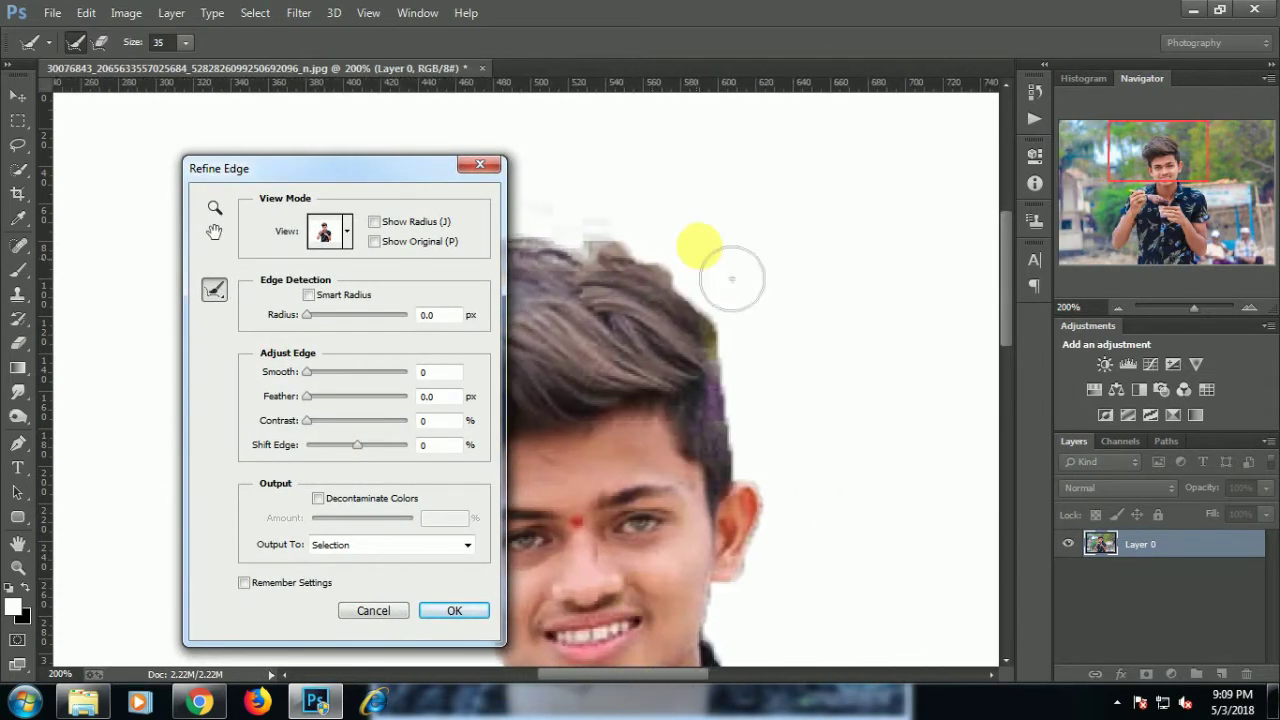
mouse_move(732, 278)
left_mouse_down()
mouse_move(732, 305)
mouse_move(777, 371)
left_mouse_up()
left_click_drag(351, 169, 845, 163)
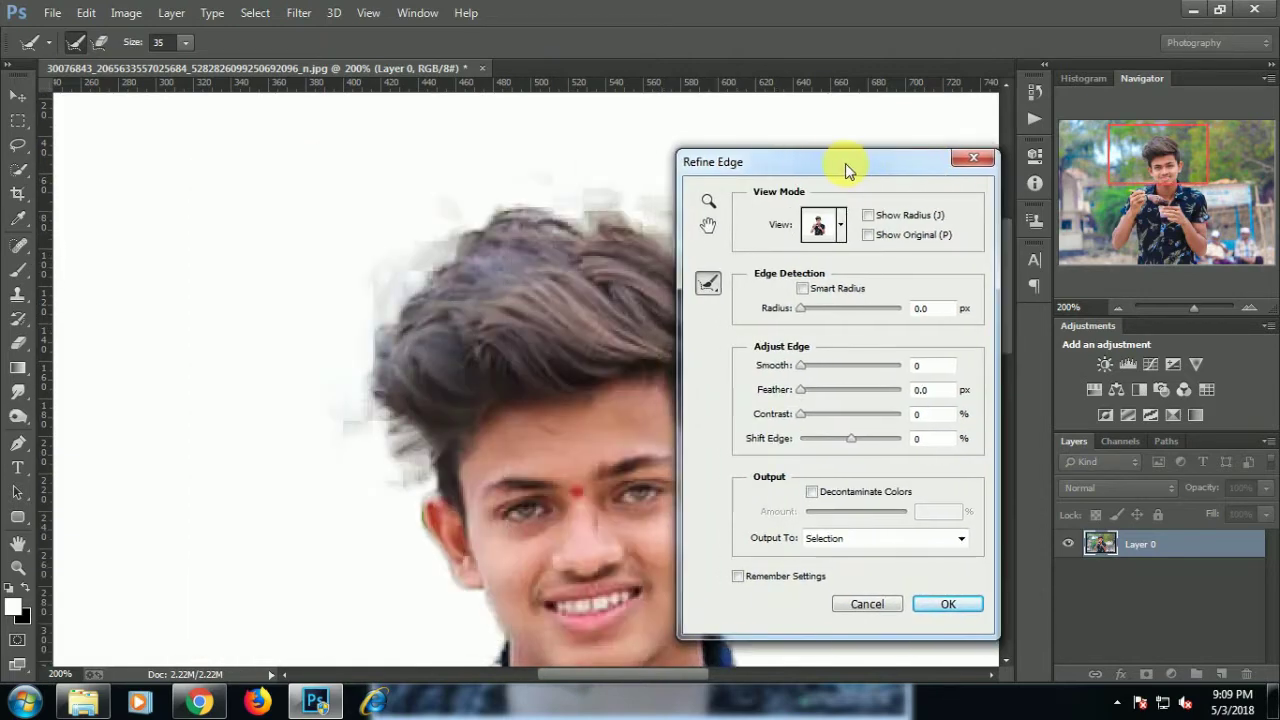
left_click(948, 604)
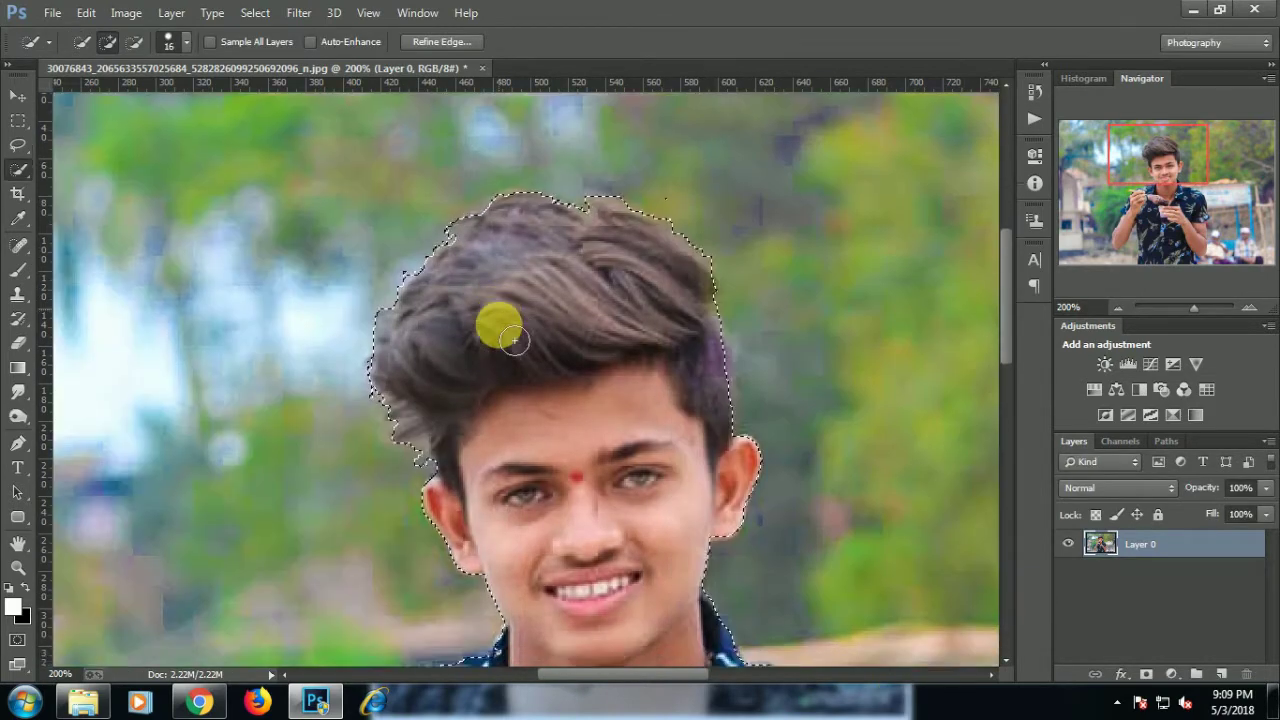
Zoom to about 90%, copy the selected boy to a new Layer 1, and verify by toggling Layer 0
scroll(972, 270, "down", 3)
left_click_drag(1191, 308, 1180, 311)
left_click_drag(1180, 316, 1184, 311)
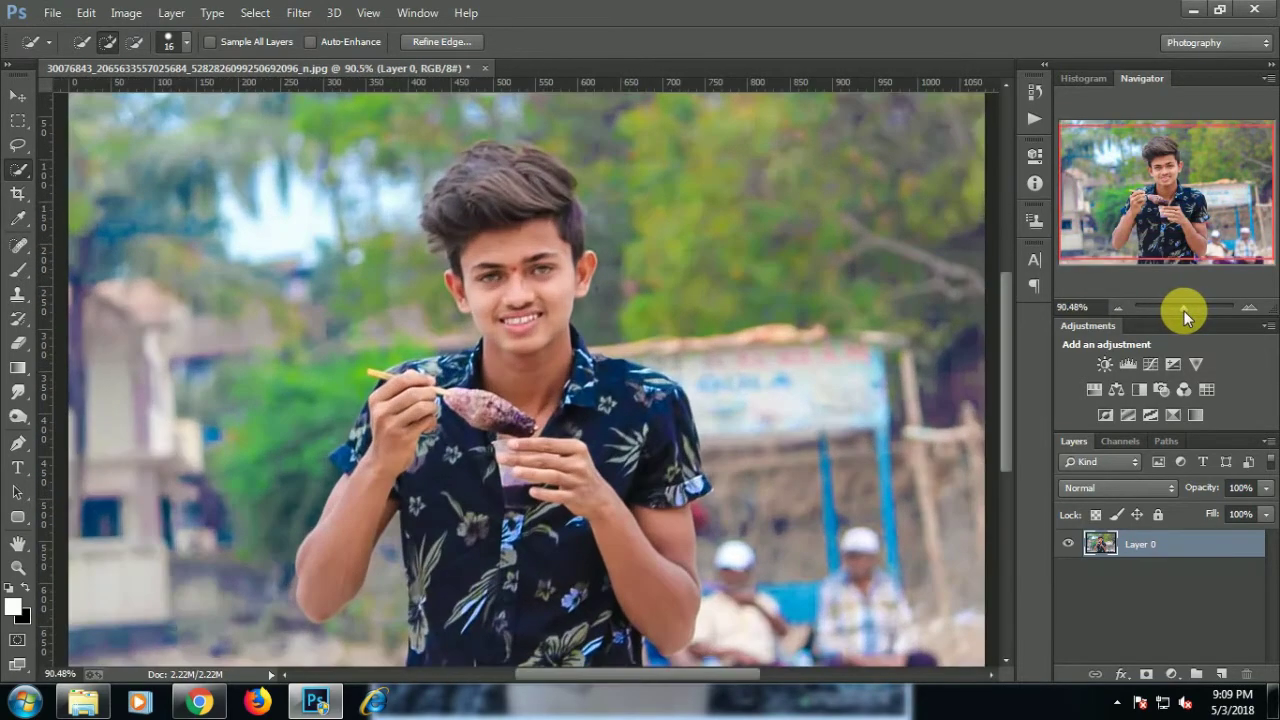
right_click(518, 281)
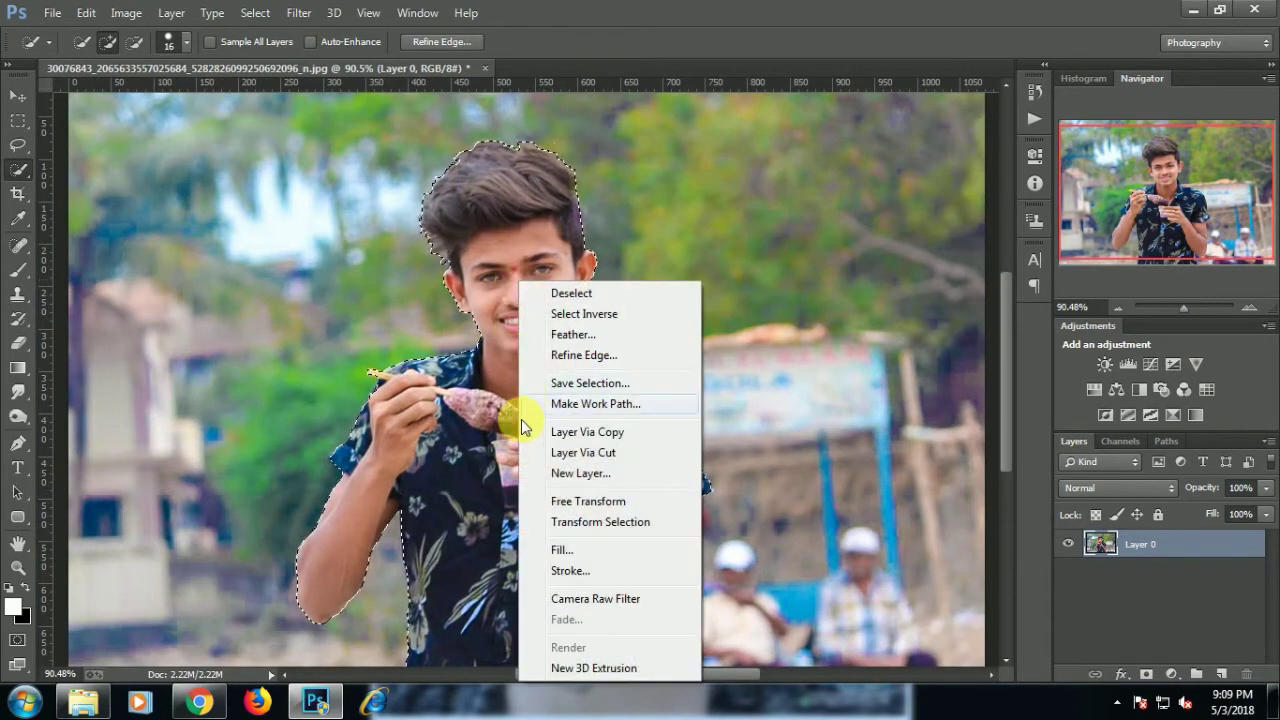
left_click(550, 432)
left_click(1068, 575)
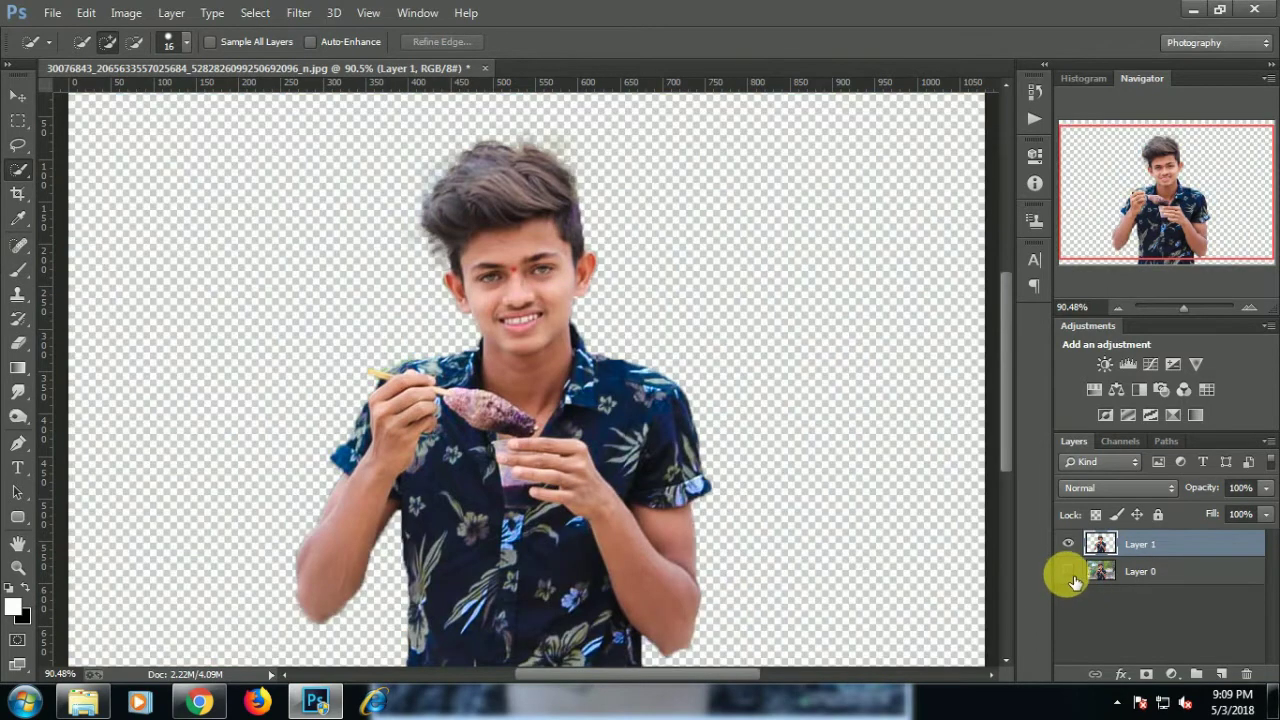
left_click(1068, 571)
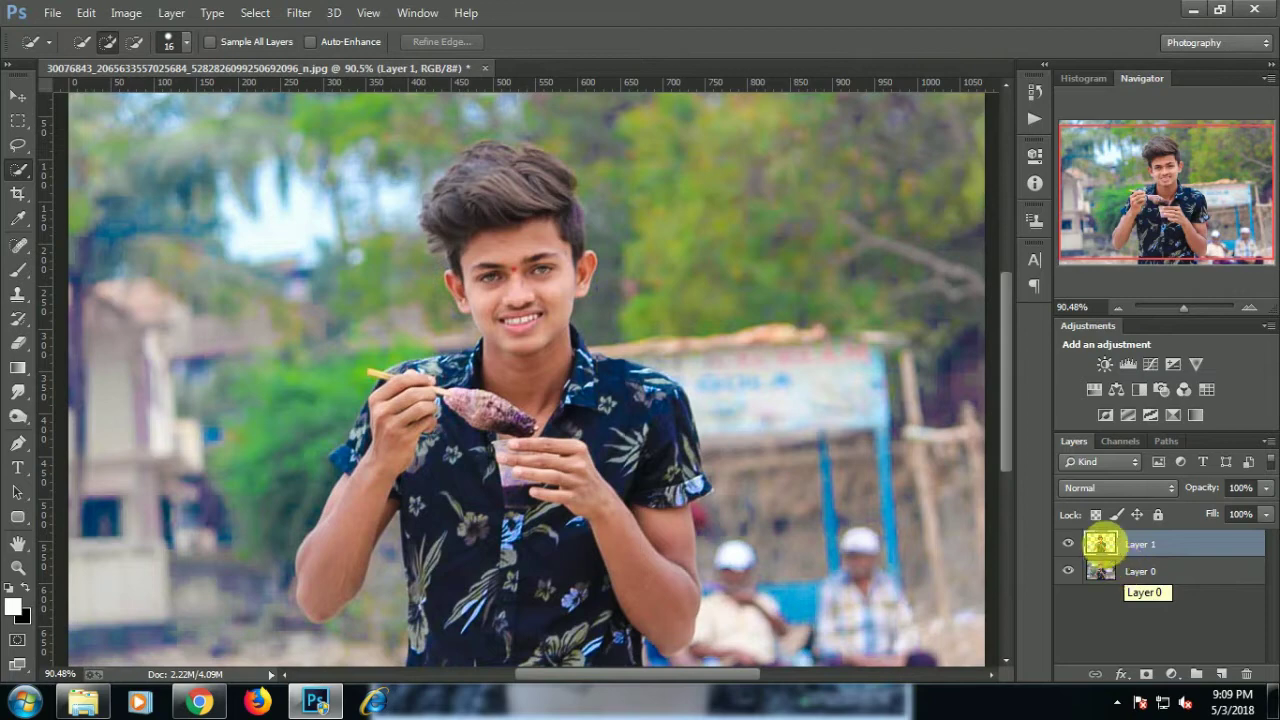
Load the boy's outline as a selection, make Layer 0 active and hide Layer 1
left_click(1100, 544, "ctrl")
left_click(14, 150)
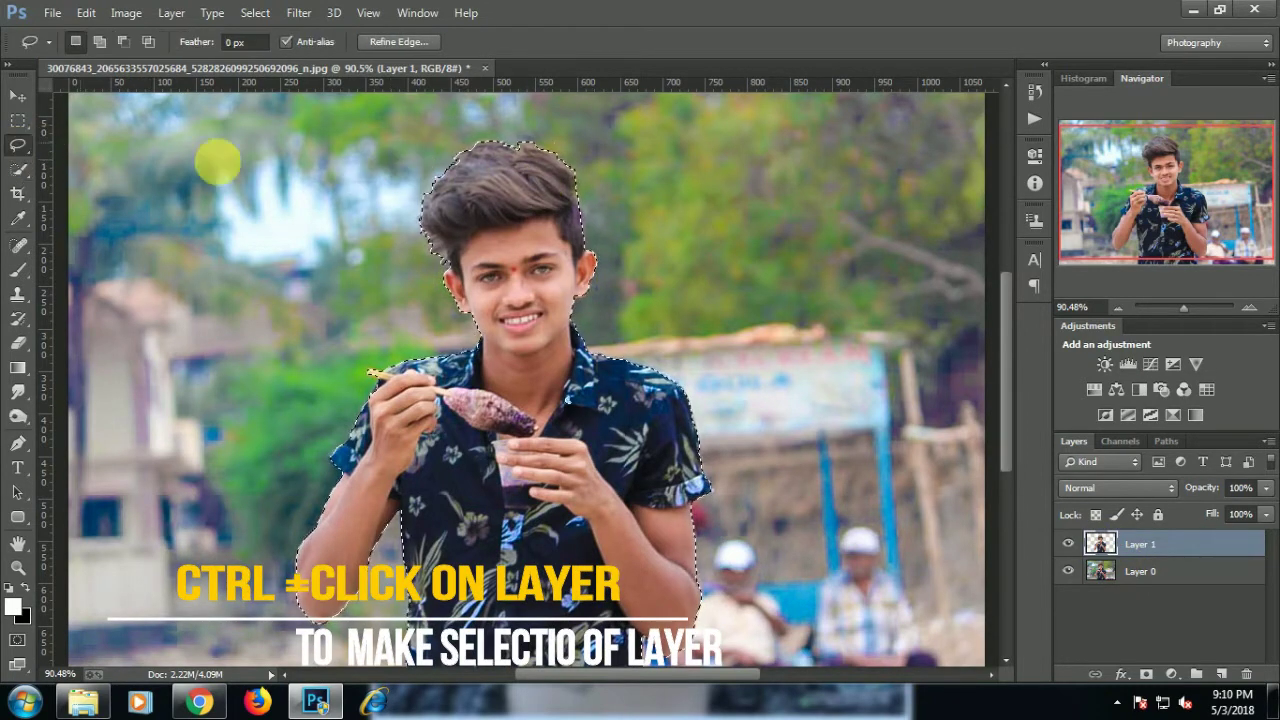
right_click(472, 242)
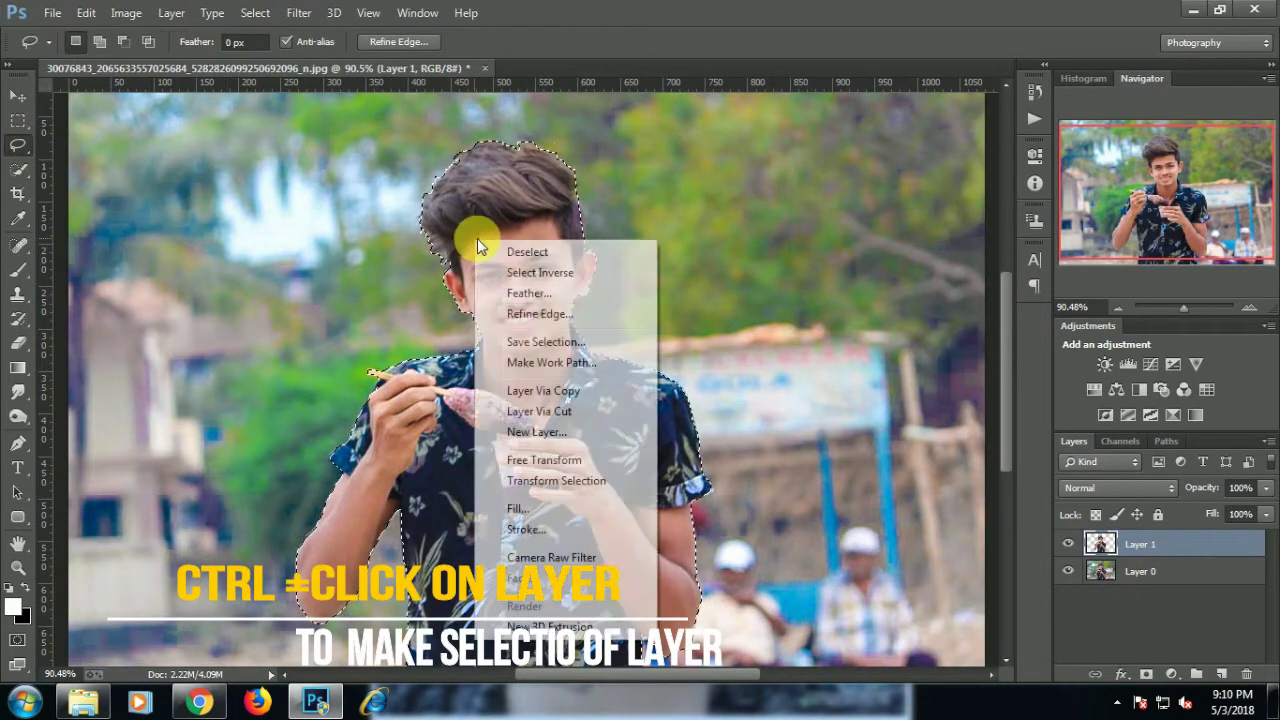
left_click(1221, 612)
left_click(1110, 571)
left_click(1068, 543)
Fill the selected person area with Content-Aware fill and deselect
right_click(790, 375)
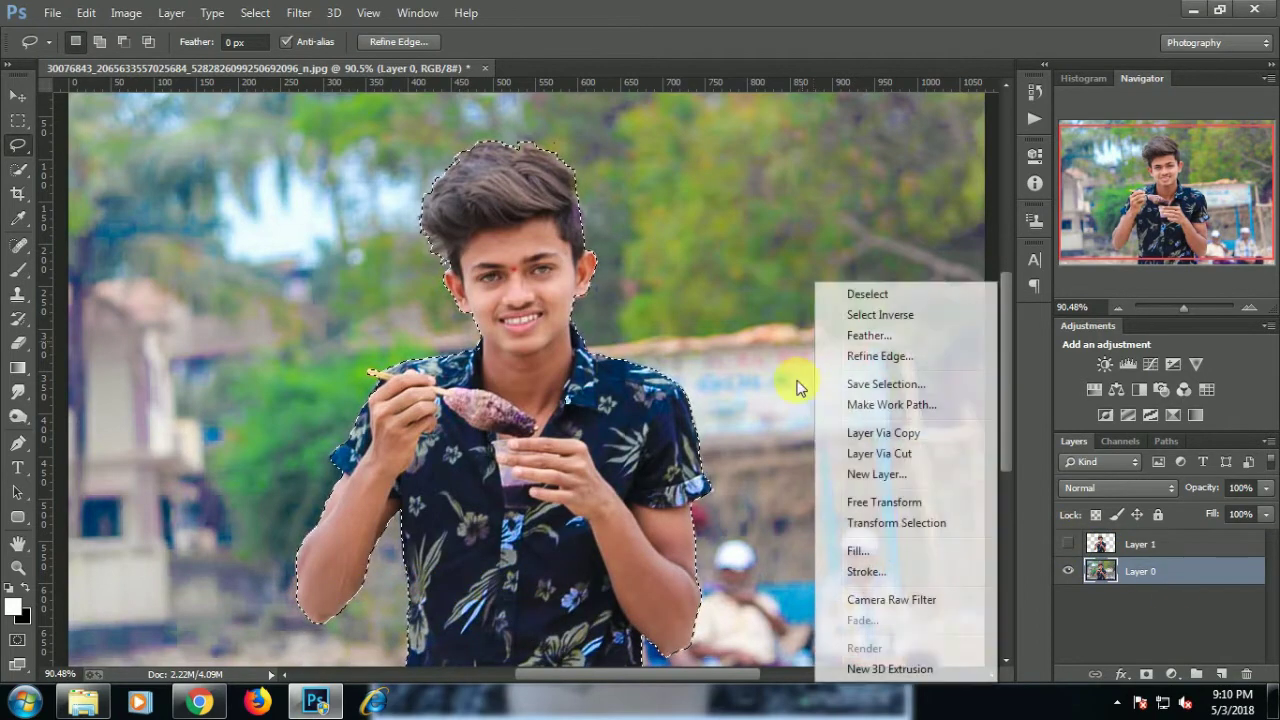
left_click(848, 548)
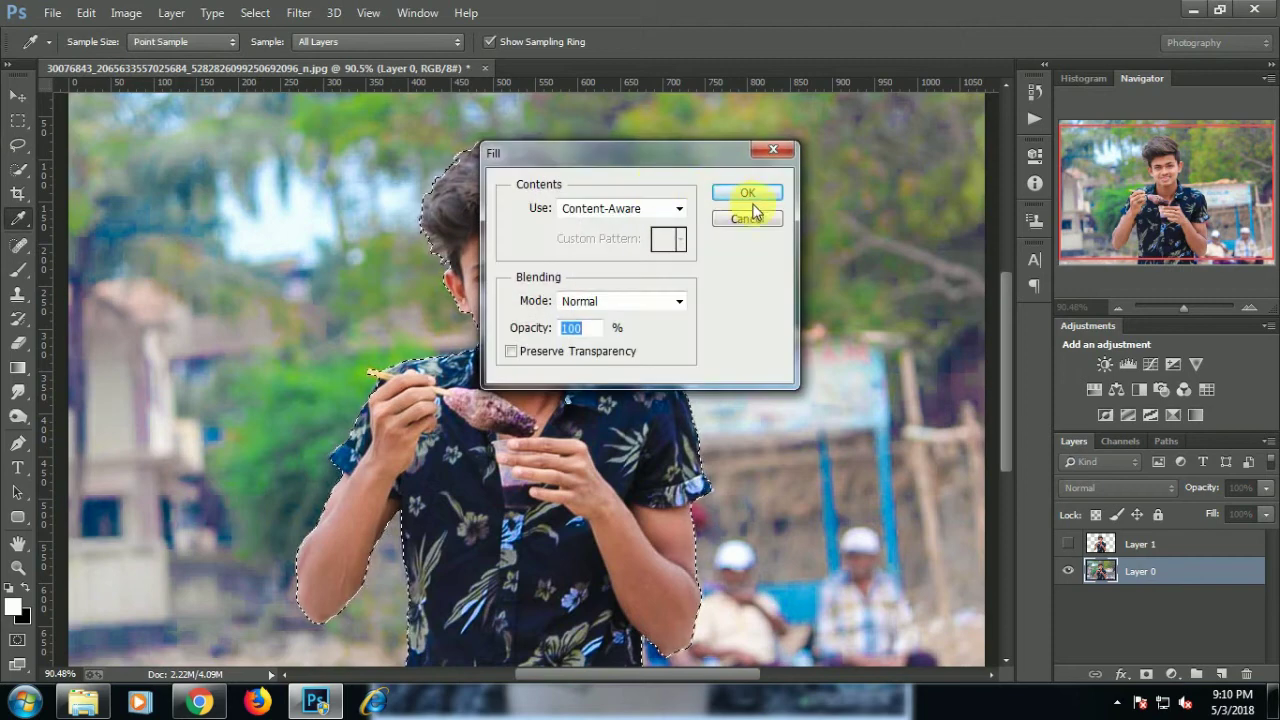
left_click(749, 200)
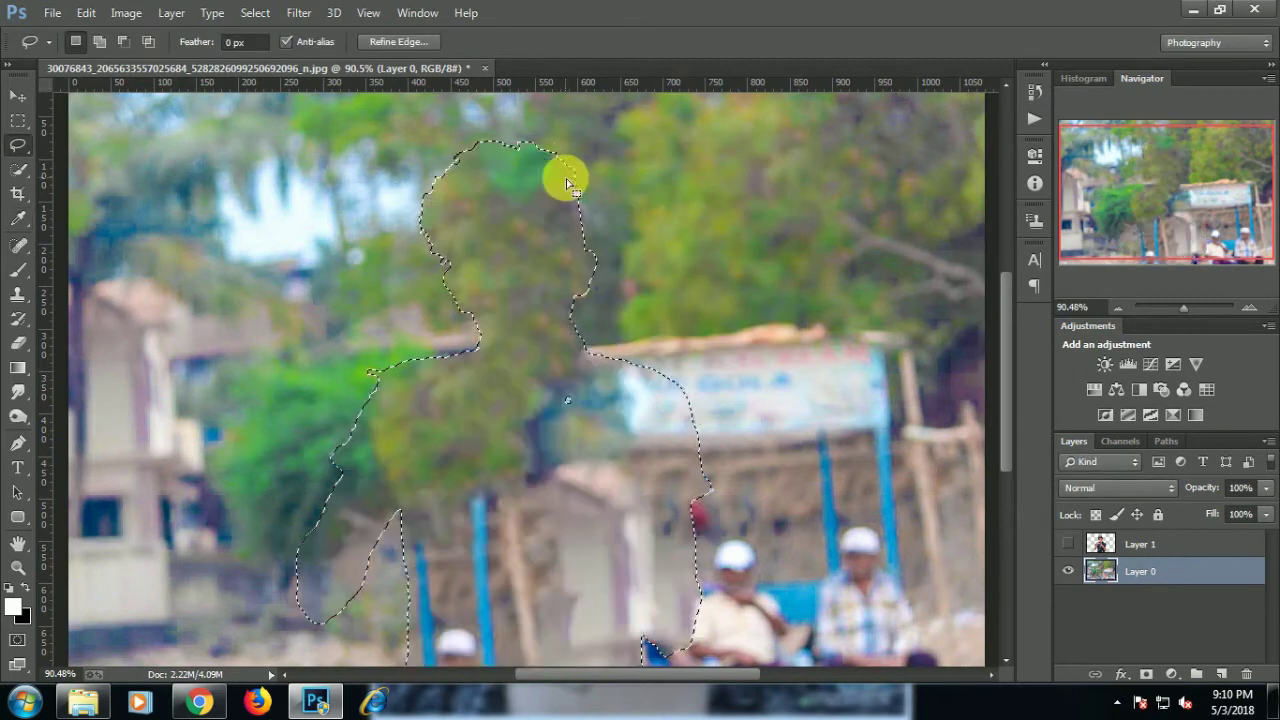
key("ctrl+d")
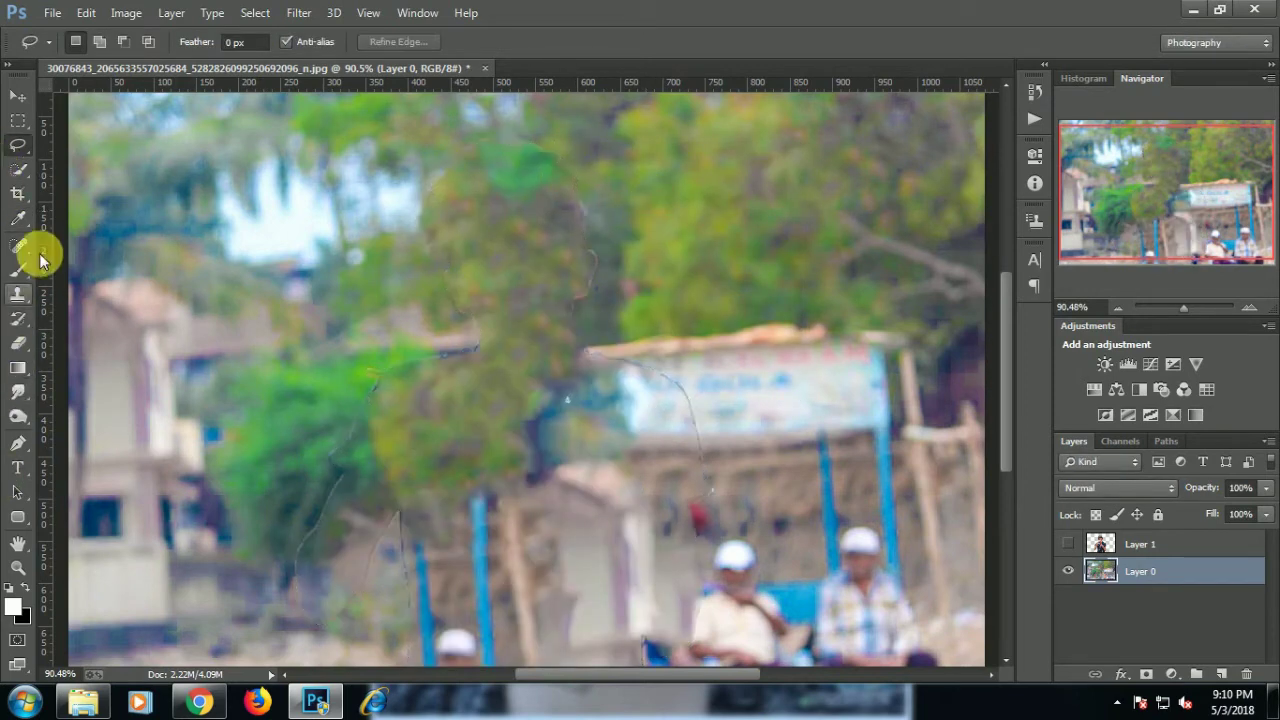
Paint out the faint leftover outline around the filled area with the content-aware Spot Healing Brush
left_click(18, 245)
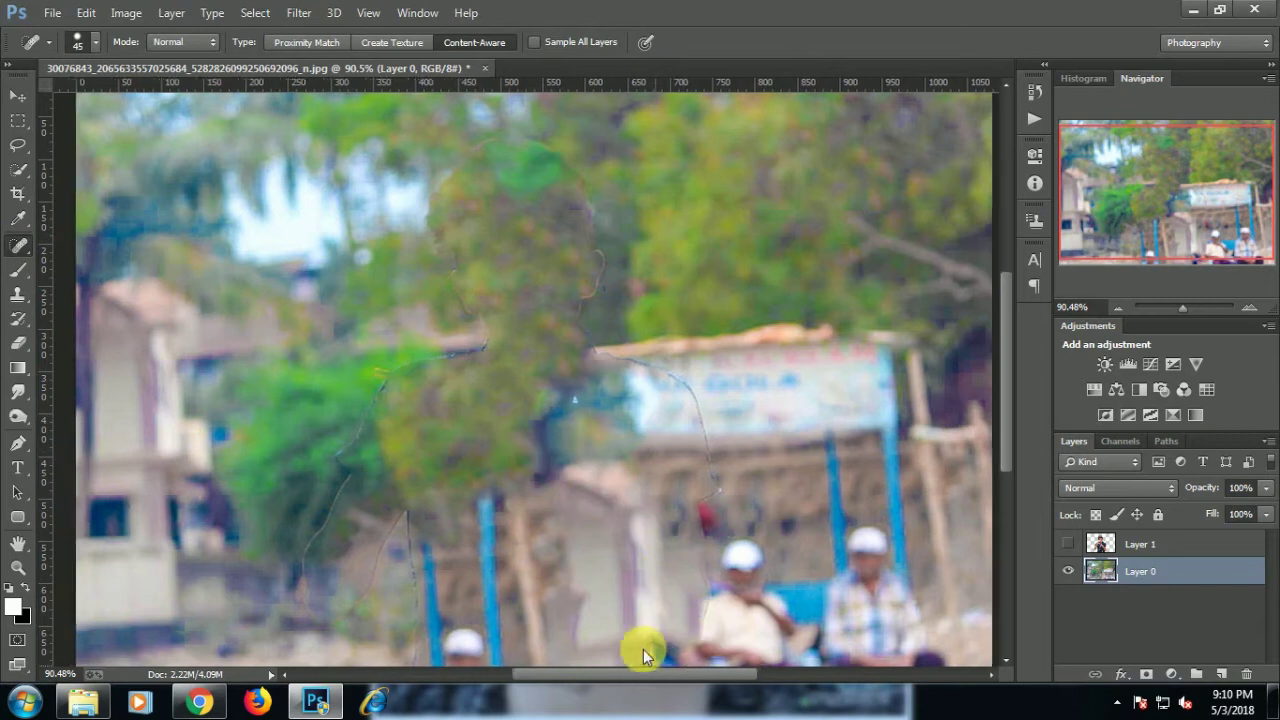
scroll(666, 660, "left", 1)
mouse_move(660, 640)
left_mouse_down()
mouse_move(703, 657)
mouse_move(735, 435)
mouse_move(721, 400)
mouse_move(644, 377)
mouse_move(615, 328)
mouse_move(637, 295)
mouse_move(617, 187)
mouse_move(563, 164)
mouse_move(502, 183)
mouse_move(468, 214)
mouse_move(515, 347)
mouse_move(429, 393)
mouse_move(370, 500)
mouse_move(343, 600)
mouse_move(373, 638)
mouse_move(429, 514)
mouse_move(420, 677)
left_mouse_up()
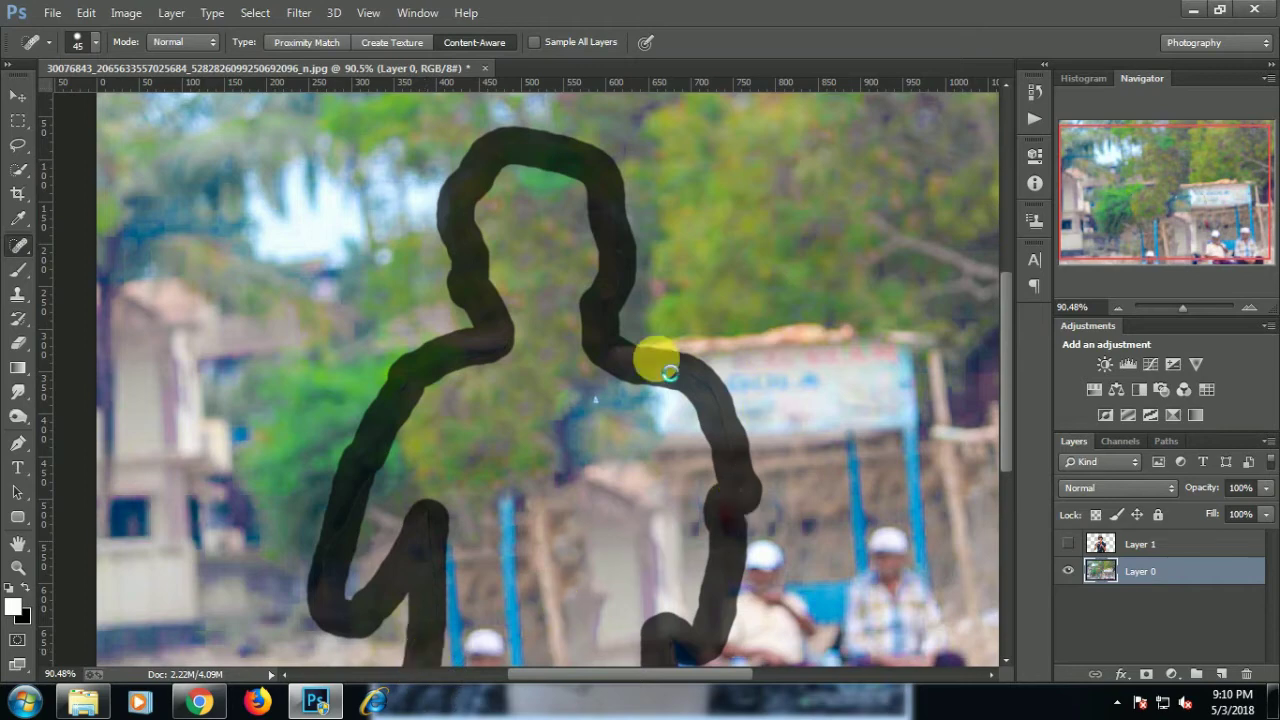
left_click_drag(618, 410, 614, 409)
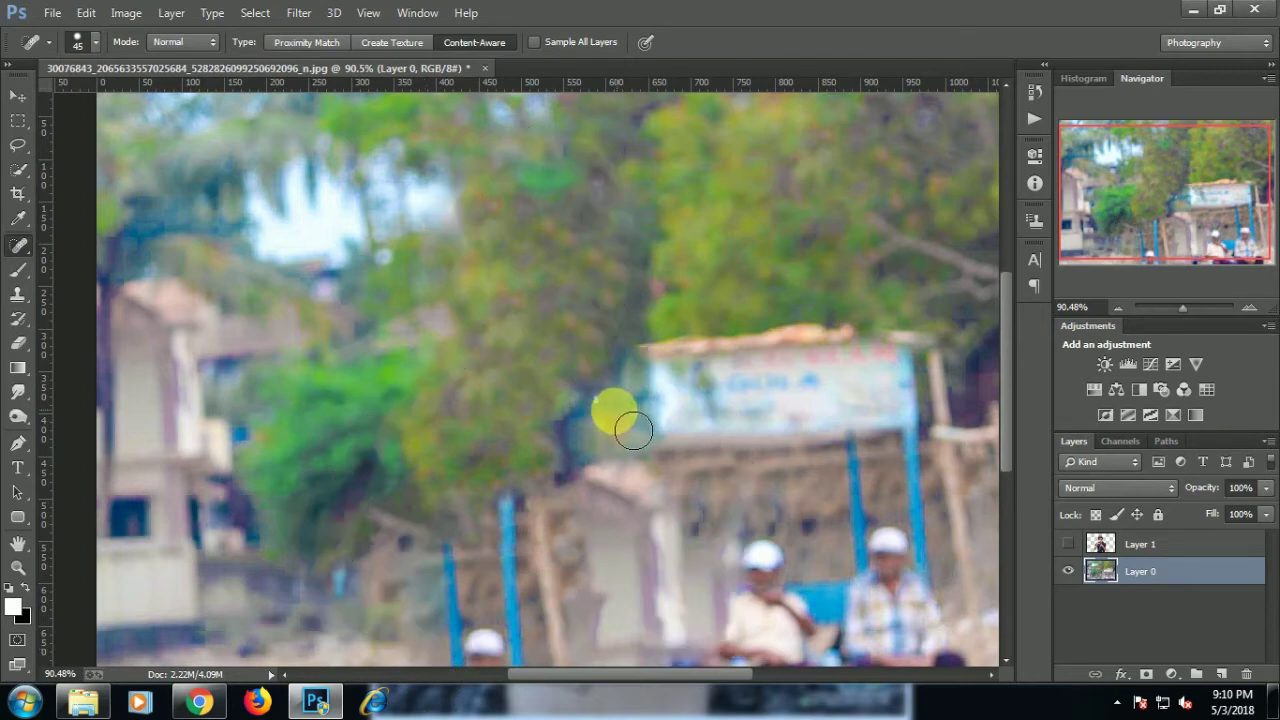
Zoom out and toggle Layer 1's visibility to compare the cutout against the cleaned background
left_click(1069, 544)
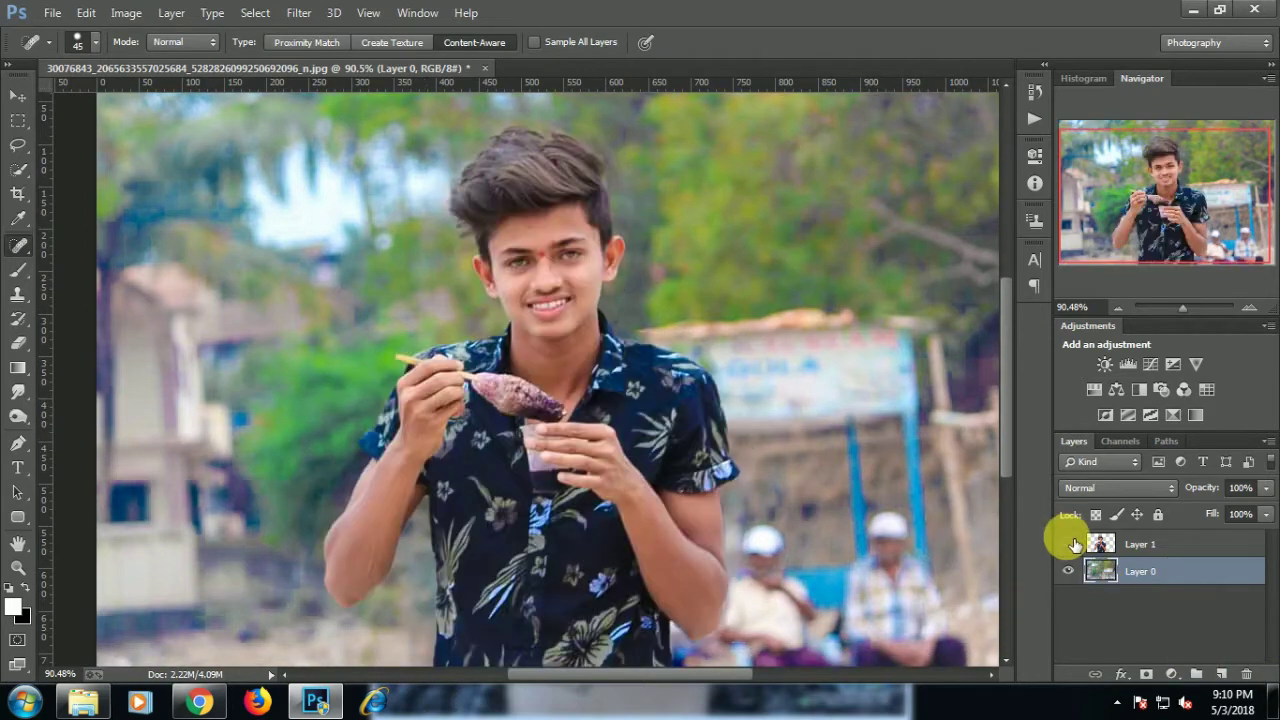
left_click(1069, 544)
left_click(1069, 544)
scroll(557, 284, "up", 2)
scroll(557, 284, "up", 1)
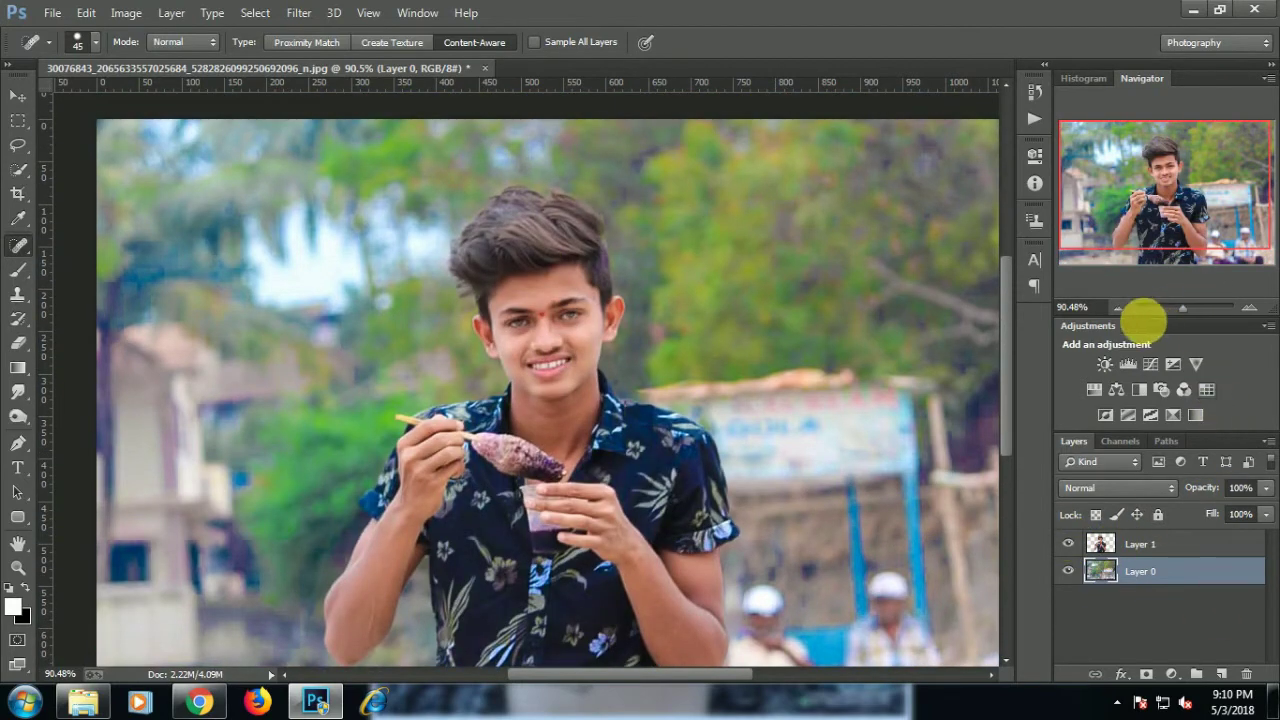
left_click_drag(1182, 311, 1181, 311)
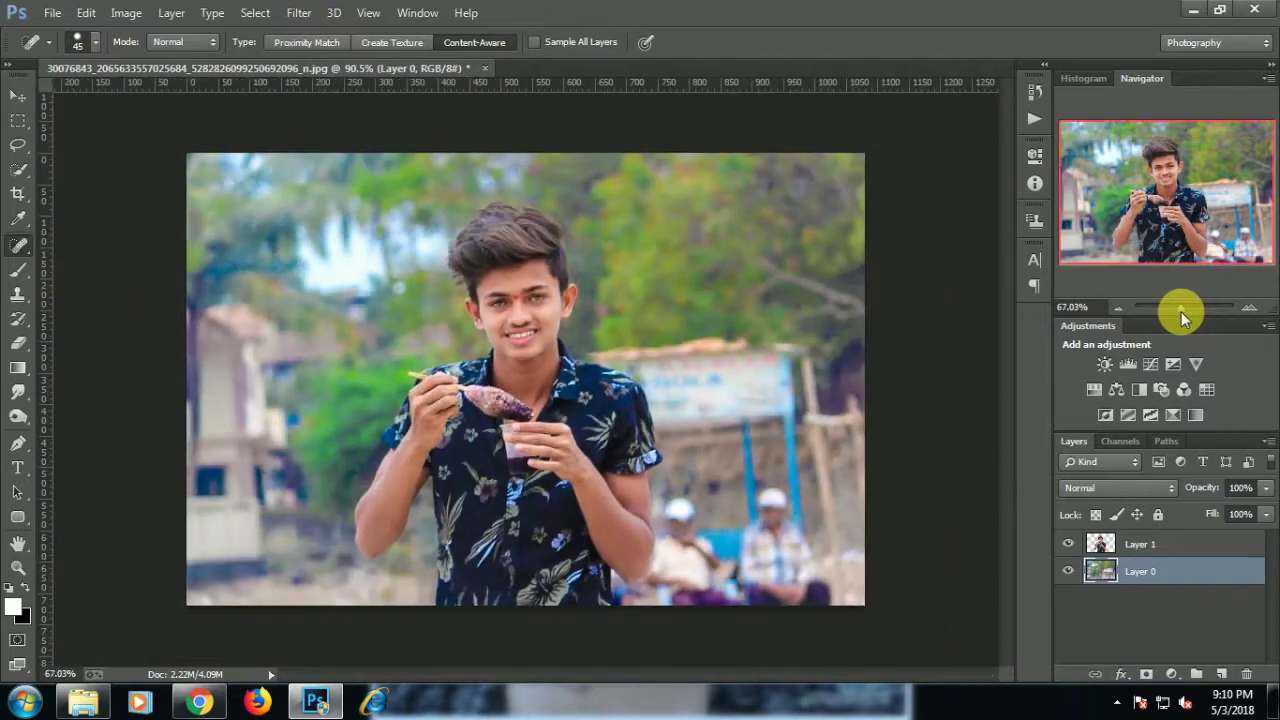
left_click(1068, 543)
left_click(1068, 543)
left_click(1068, 543)
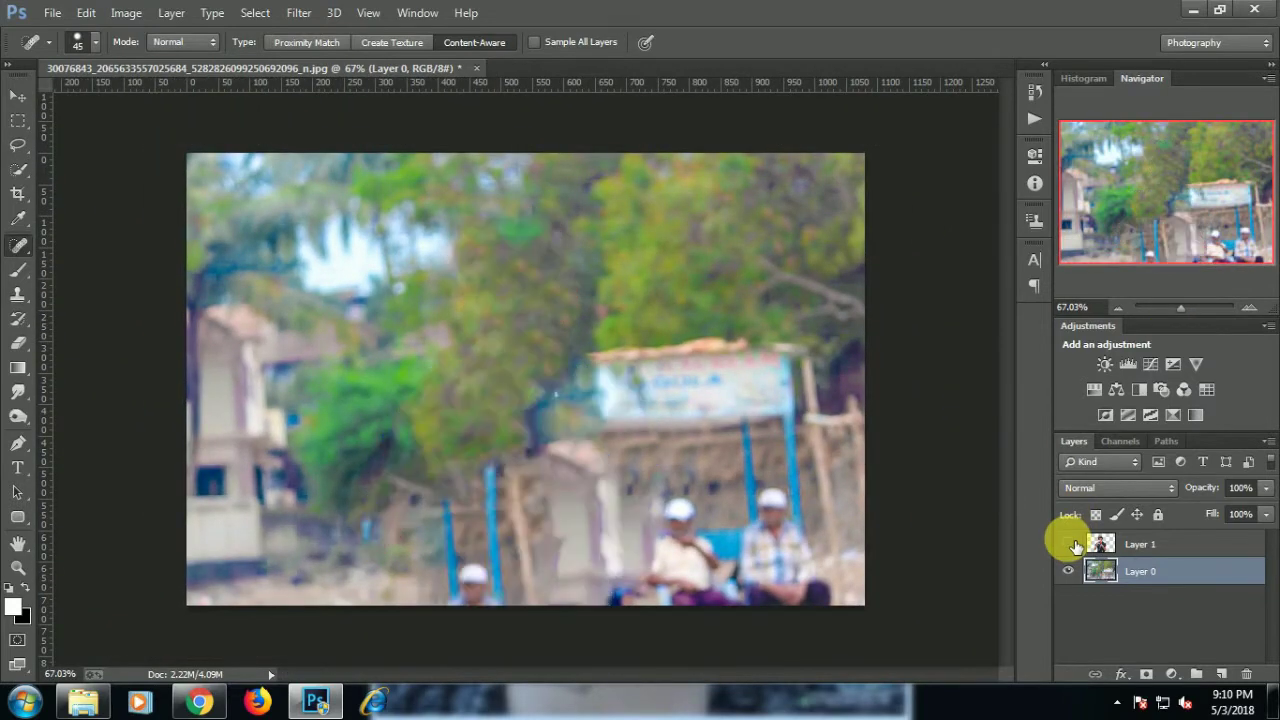
left_click(1070, 545)
Make Layer 0 active and launch Color Efex Pro 4 from the Filter menu
left_click(1143, 543)
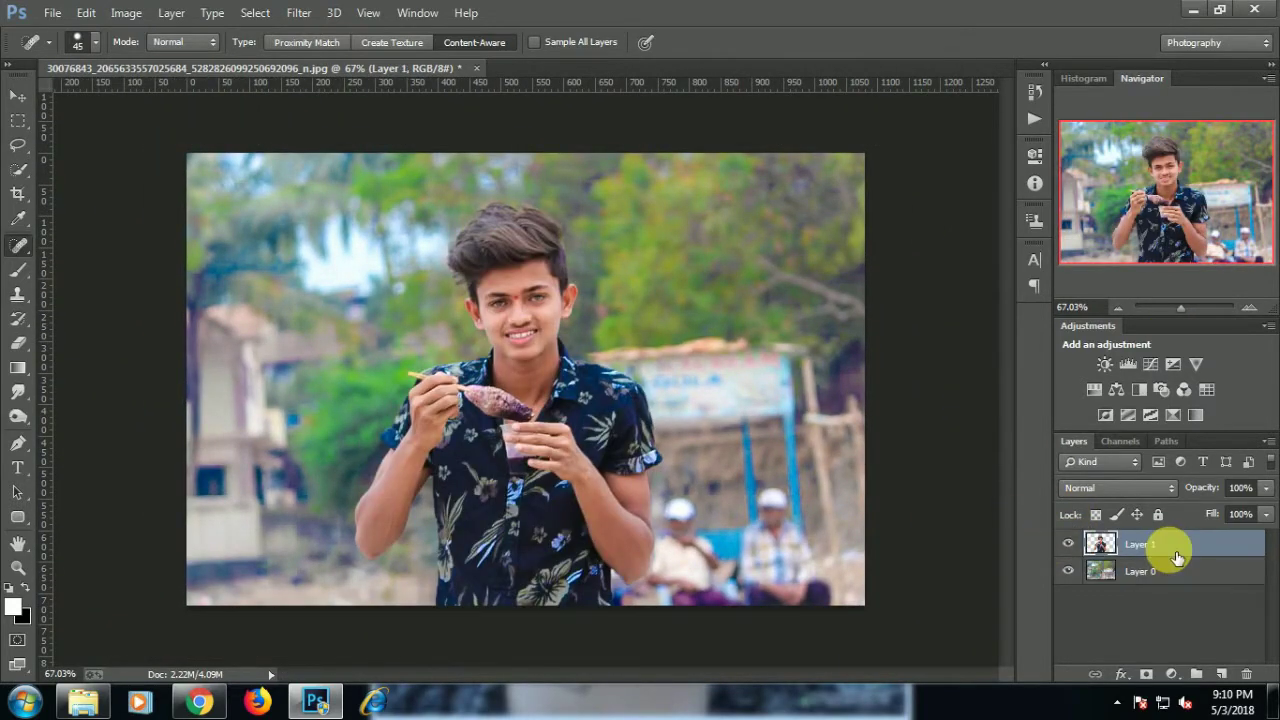
left_click(1143, 568)
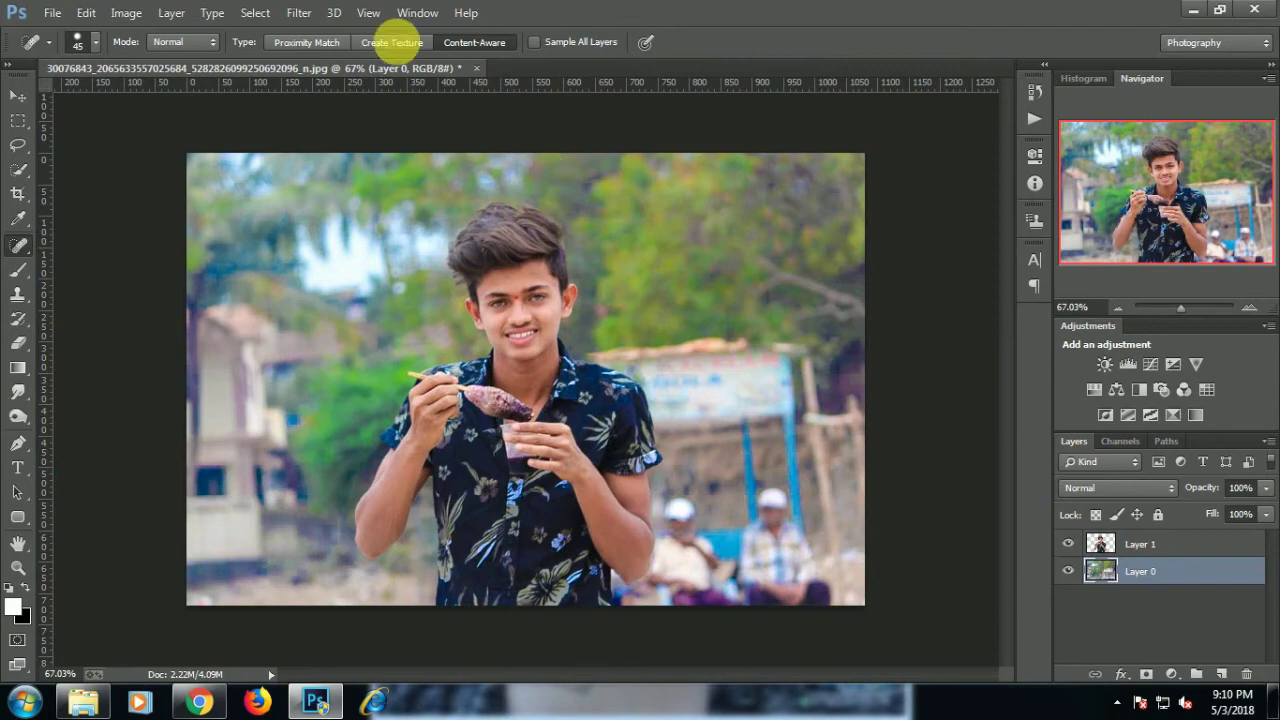
left_click(298, 12)
left_click(626, 494)
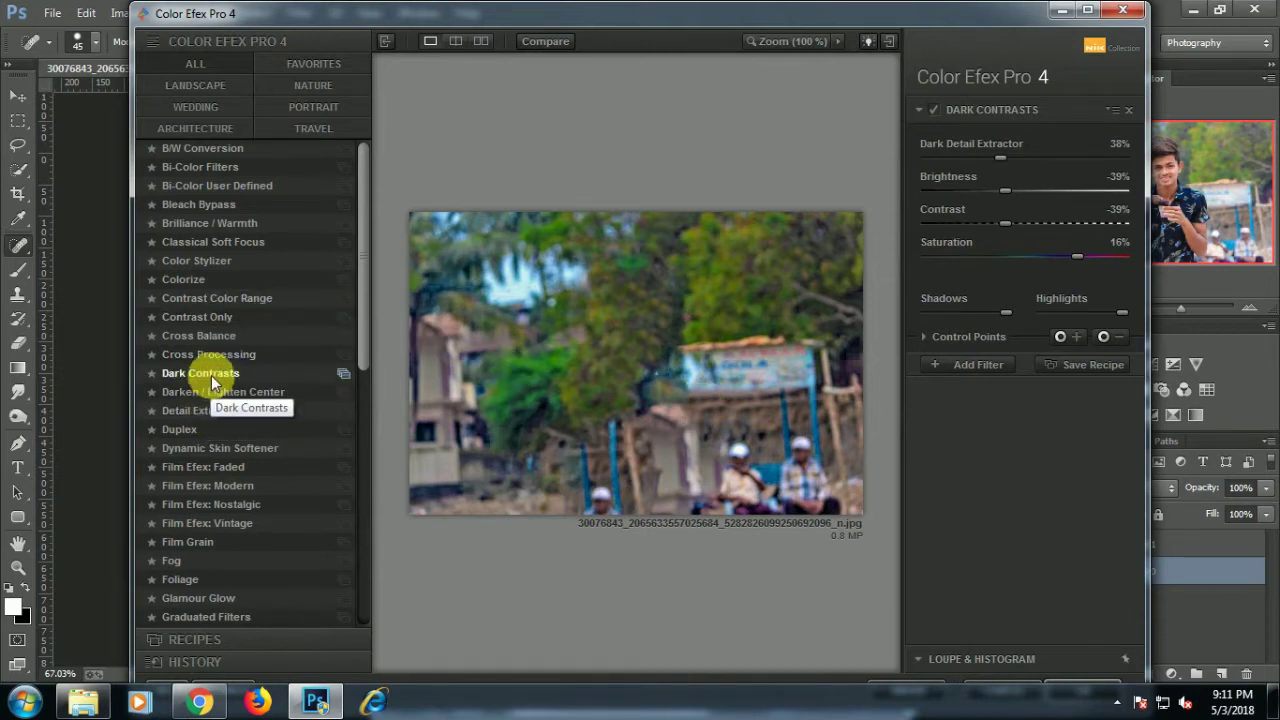
Apply Dark Contrasts with Saturation raised to 18% and Dark Detail Extractor set to 60%
left_click(178, 373)
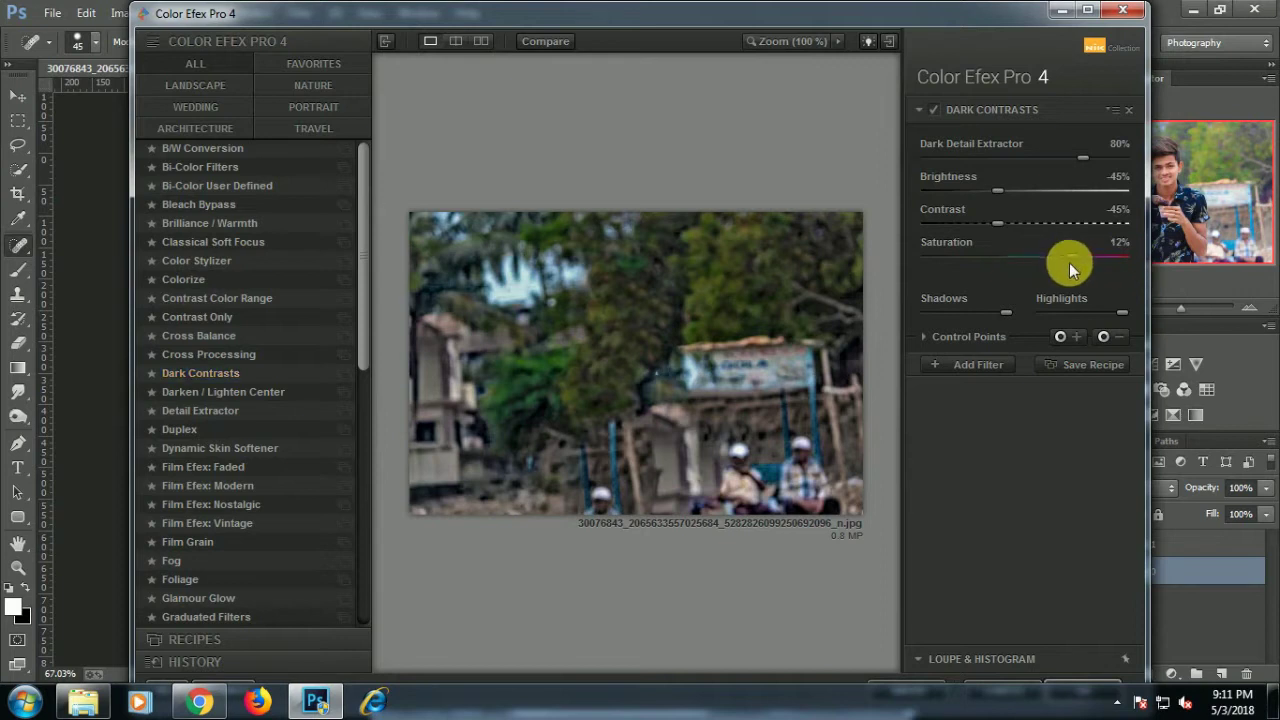
left_click_drag(1069, 258, 1080, 257)
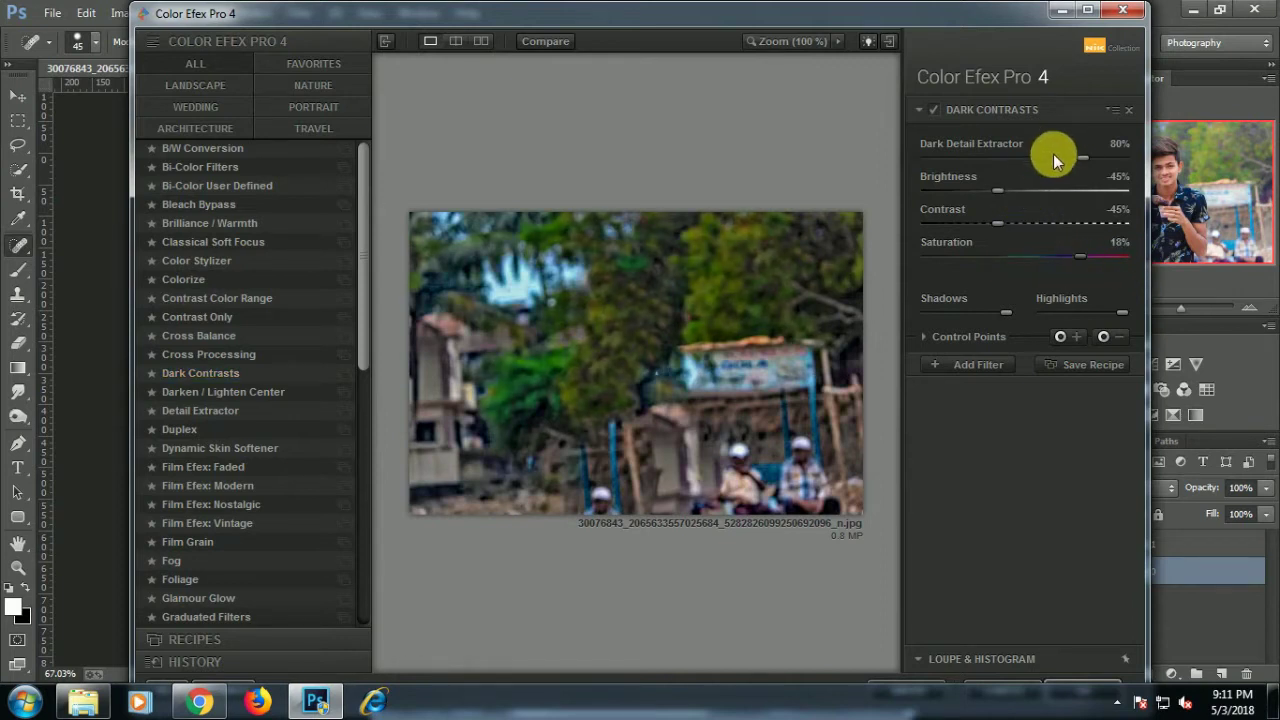
left_click_drag(1055, 158, 1037, 158)
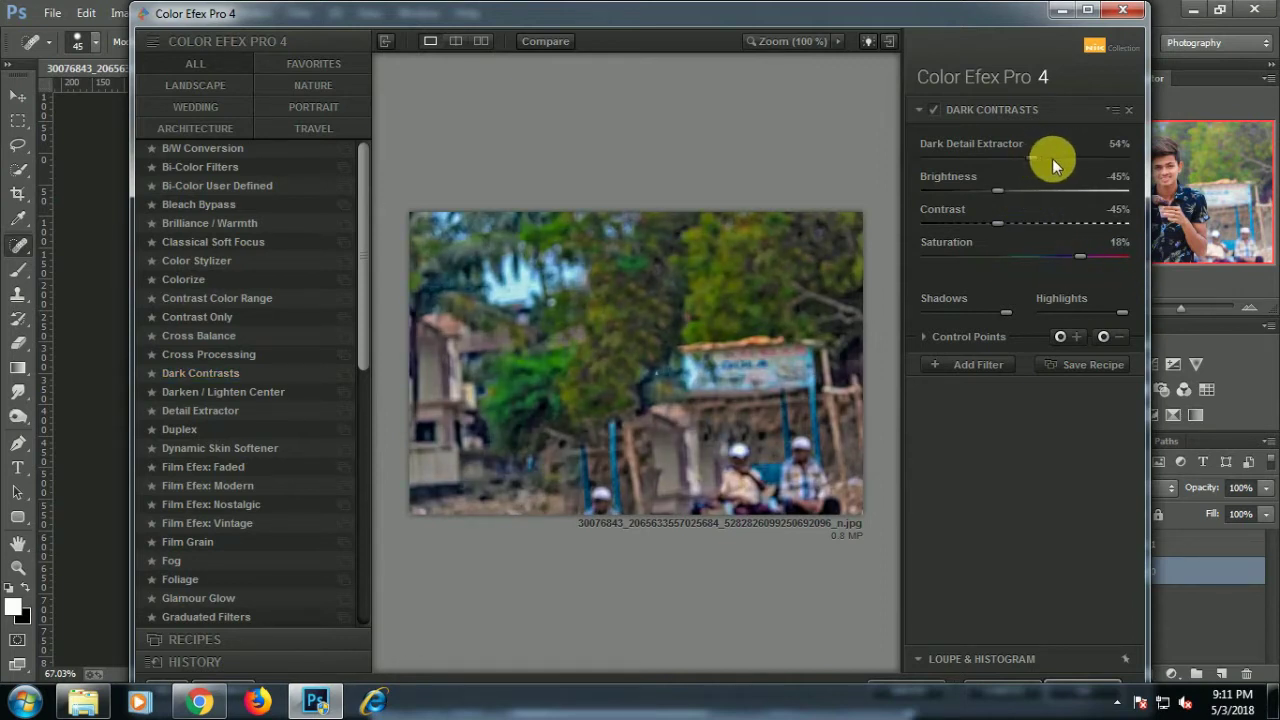
left_click_drag(1045, 158, 1010, 193)
Add Contrast Color Range, cutting Color Contrast and Contrast to almost nothing
left_click(996, 362)
left_click(180, 300)
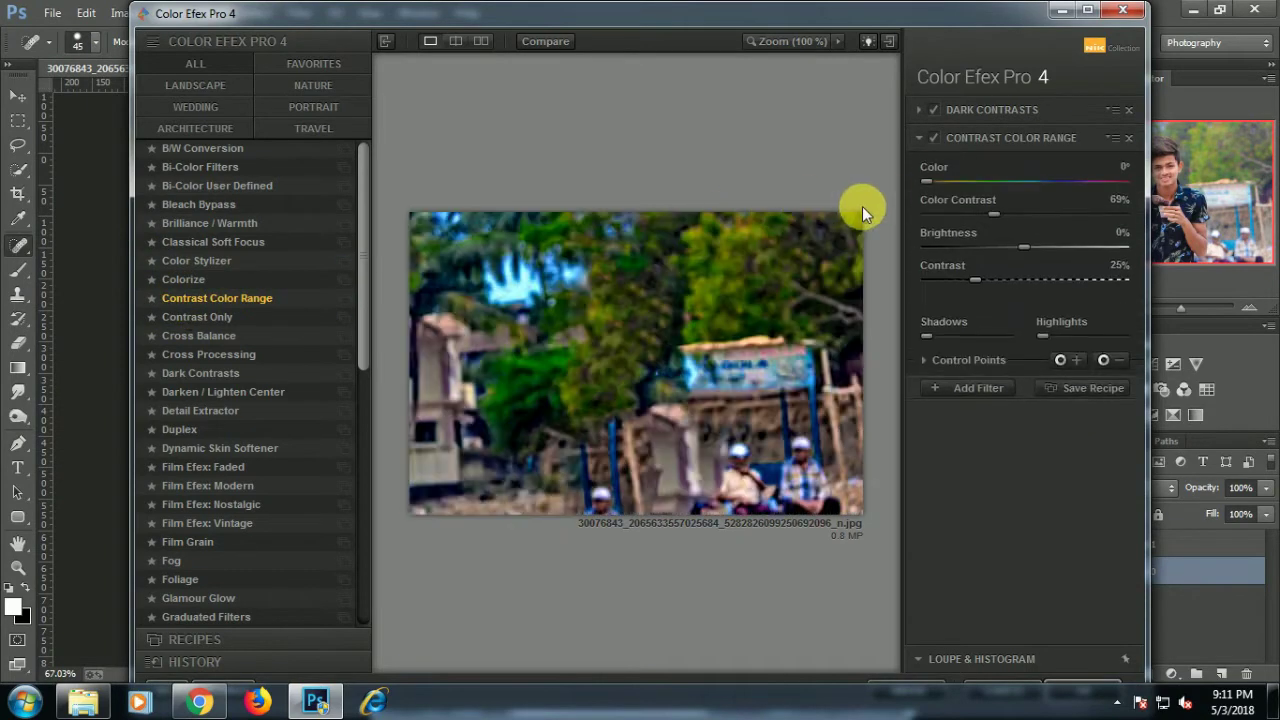
left_click(928, 218)
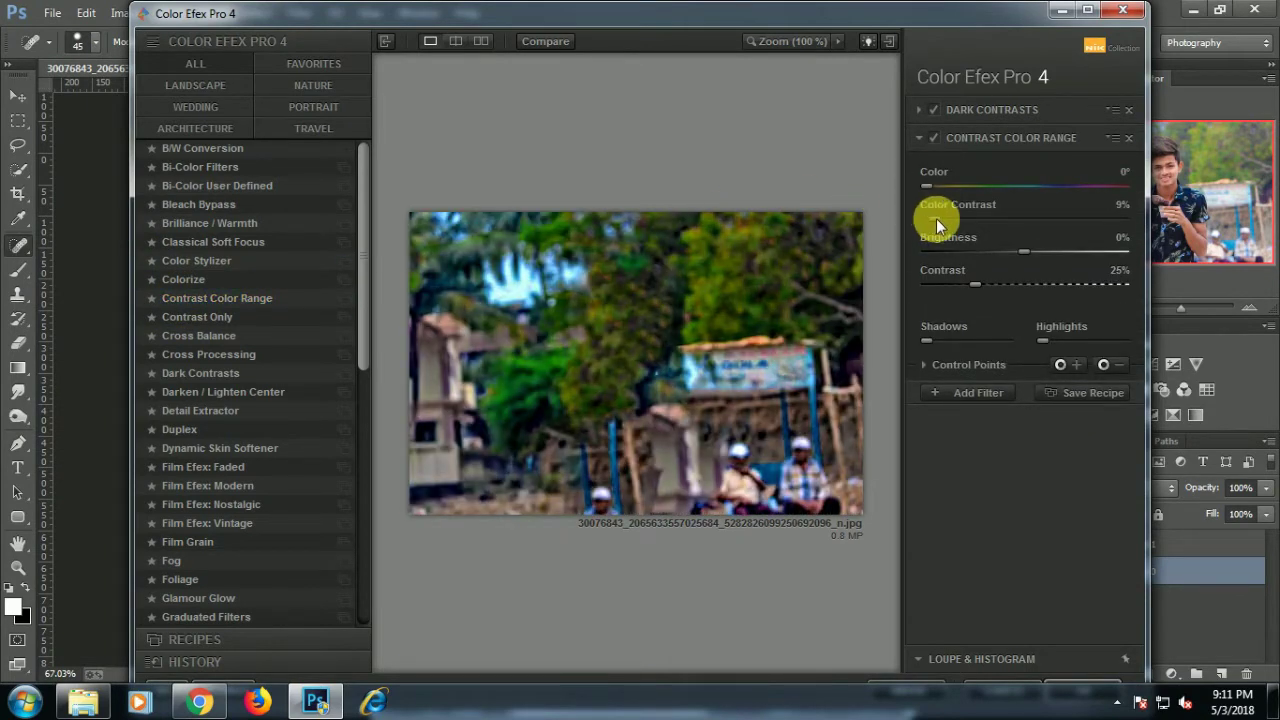
left_click(930, 287)
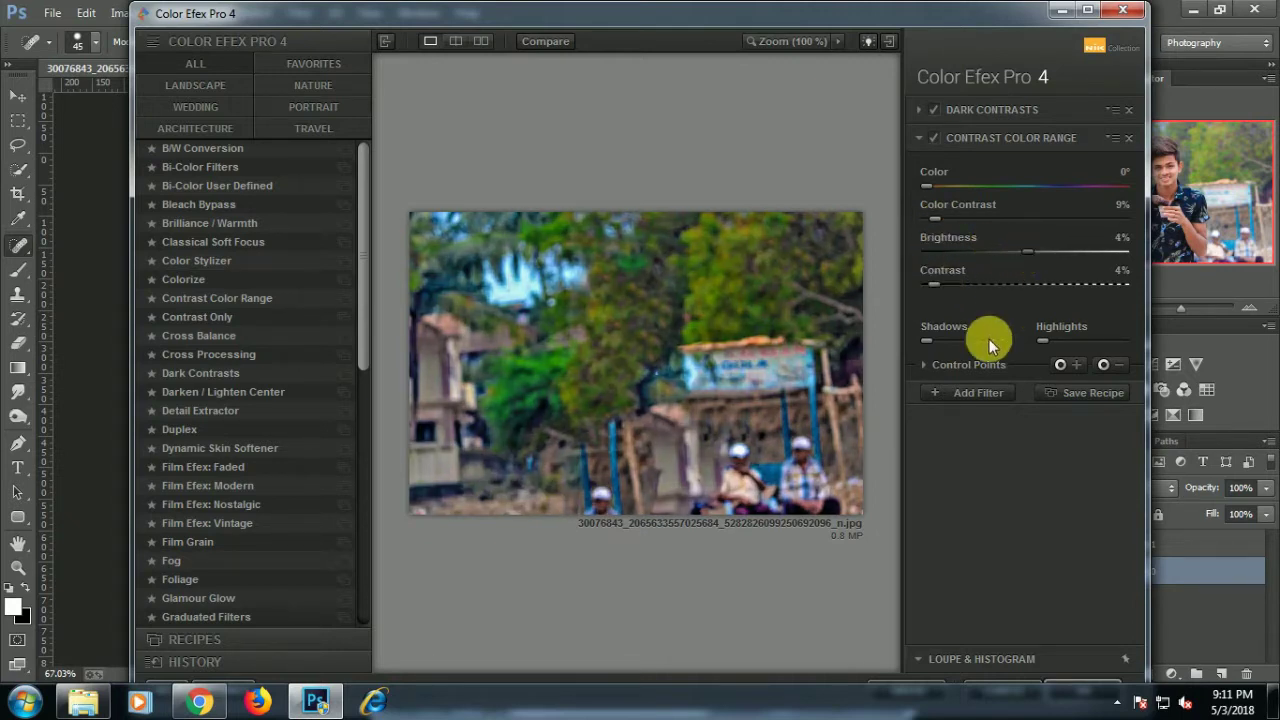
Add Tonal Contrast as a third filter in the stack
left_click(968, 393)
scroll(310, 530, "down", 8)
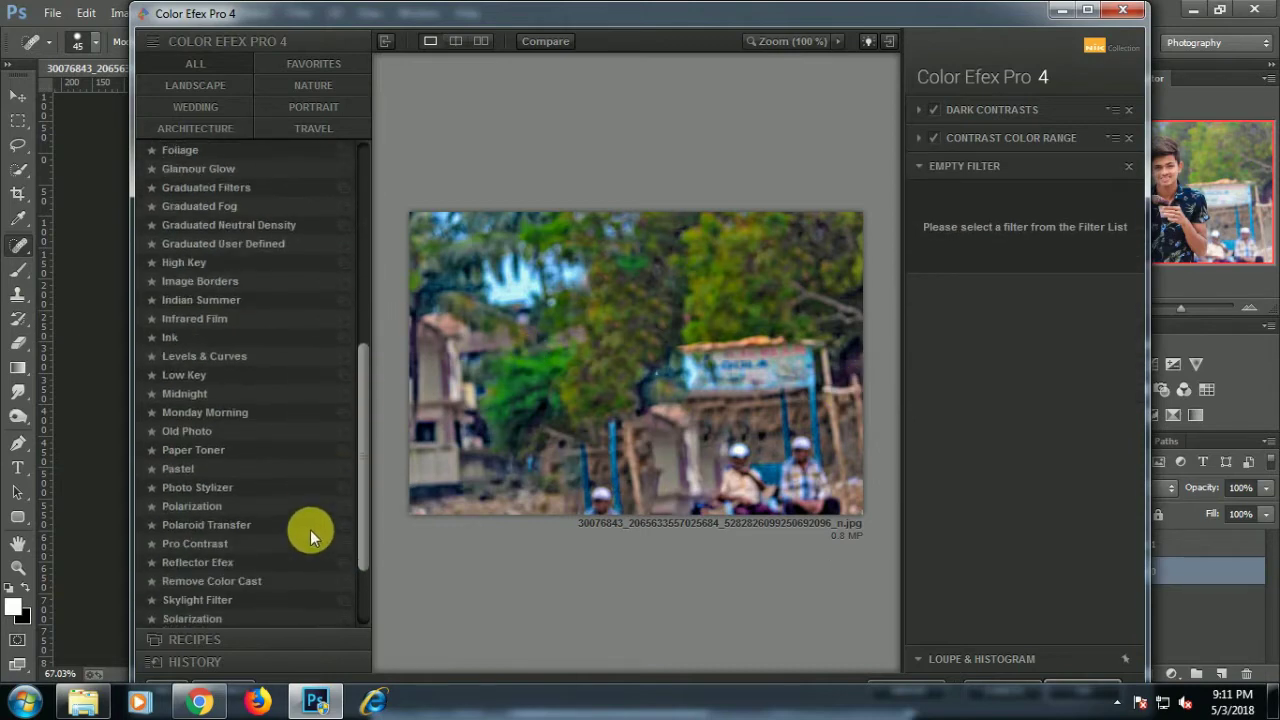
scroll(310, 540, "down", 1)
scroll(307, 571, "down", 1)
scroll(302, 605, "down", 1)
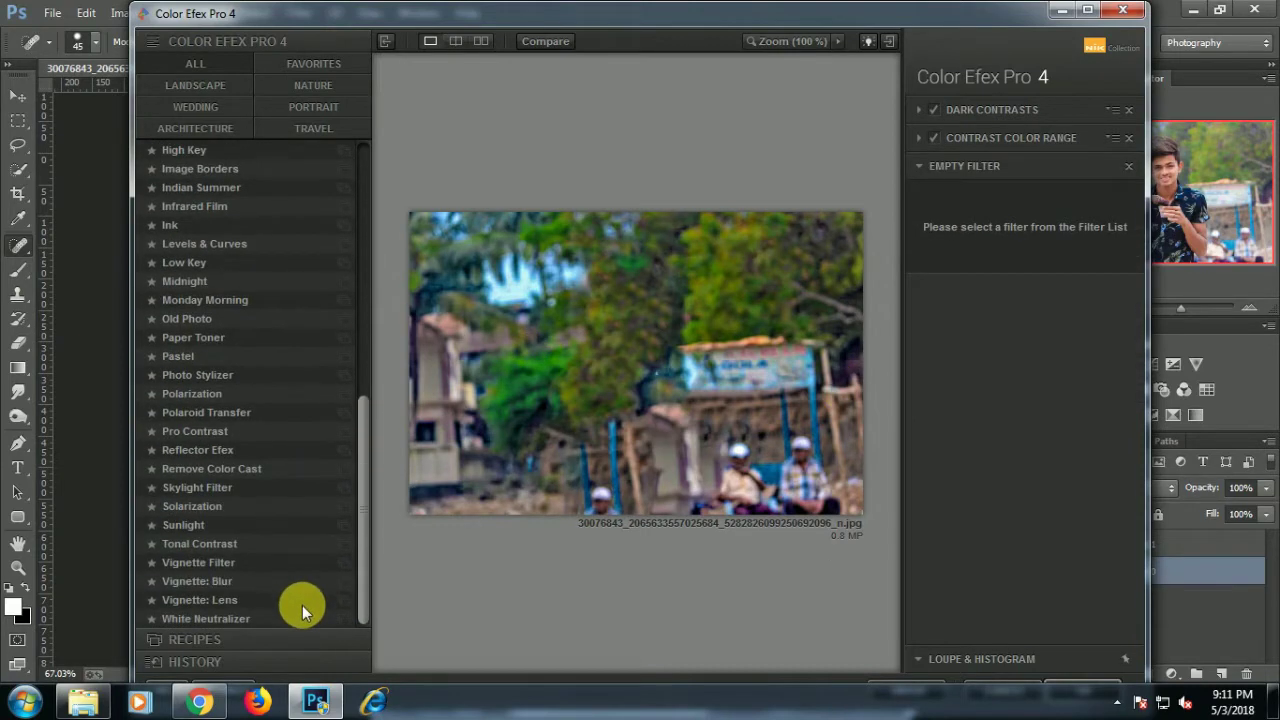
left_click(212, 543)
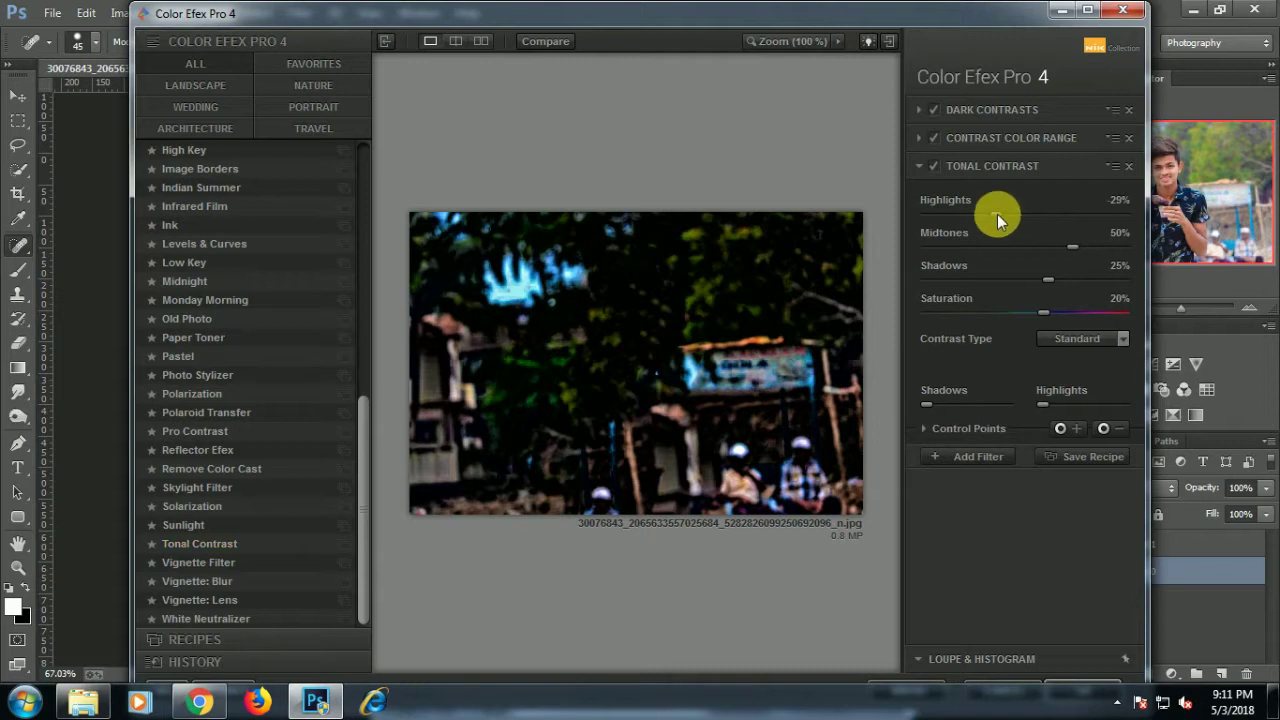
Tune Tonal Contrast: adjust Midtones, set Highlights to -24% and Saturation to 31%
left_click(1009, 248)
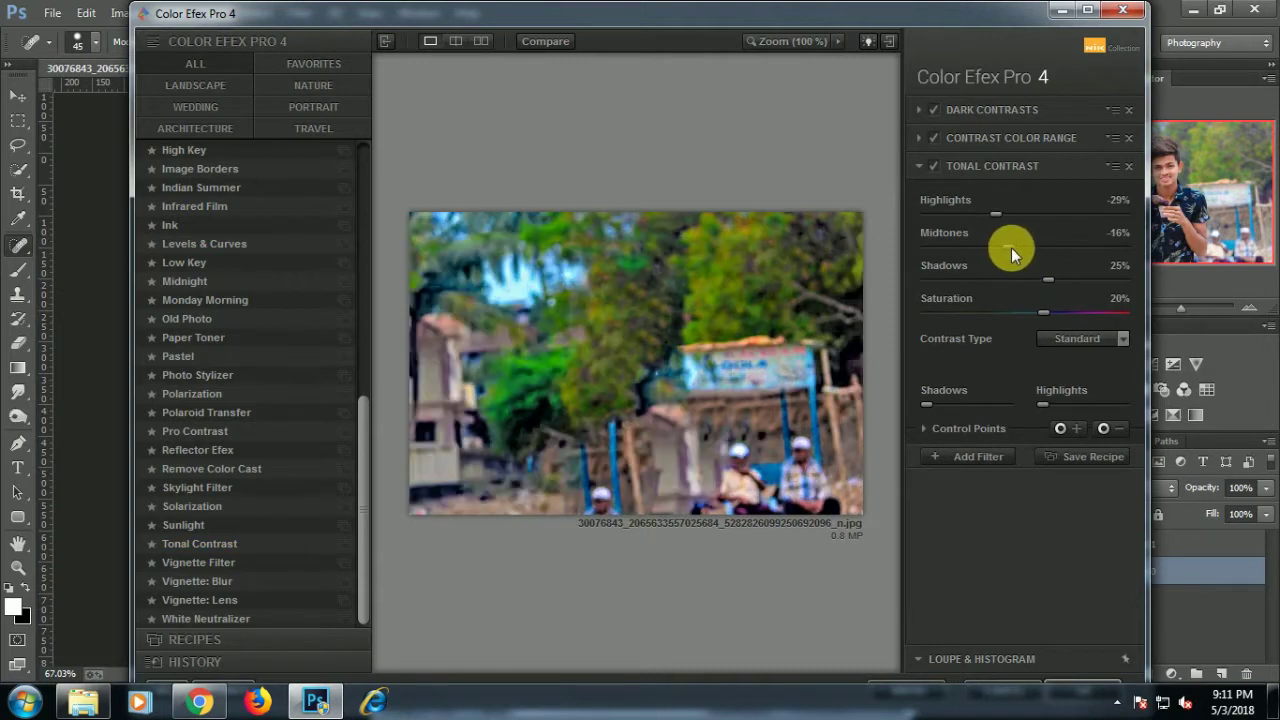
left_click(1019, 245)
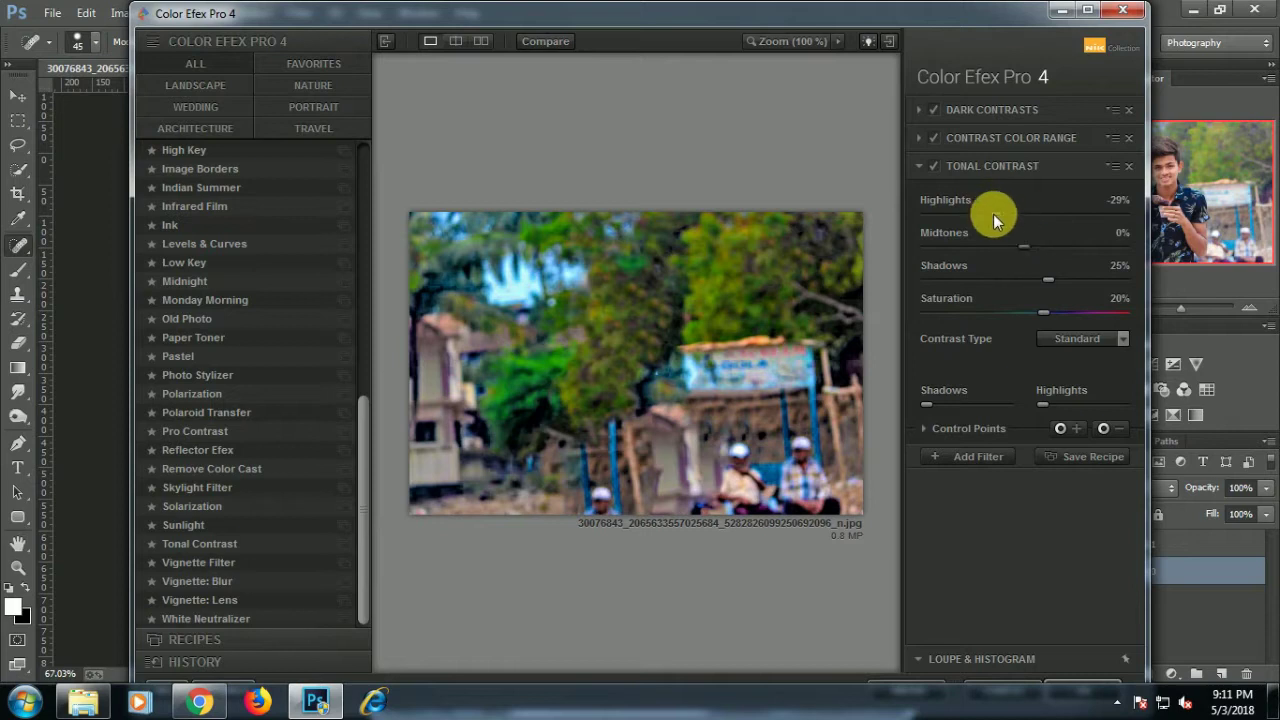
left_click_drag(1006, 215, 1000, 214)
mouse_move(1049, 313)
left_mouse_down()
mouse_move(1062, 312)
mouse_move(1024, 246)
left_mouse_up()
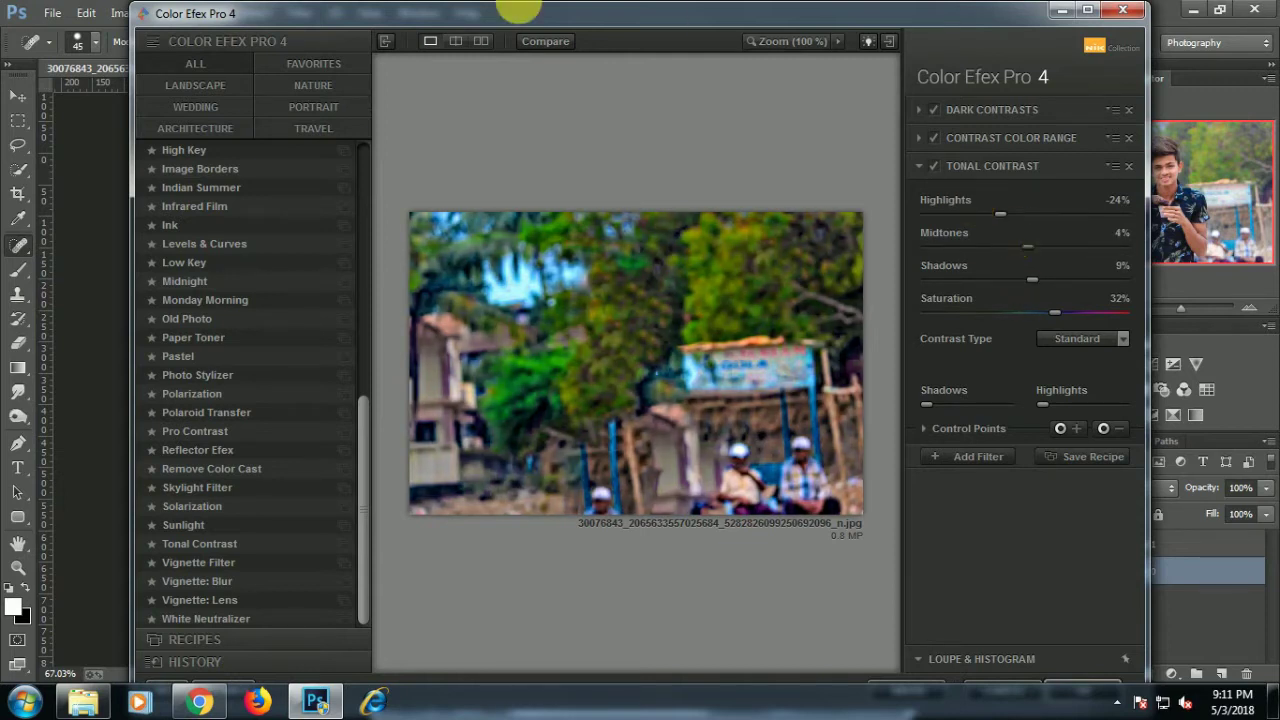
Toggle Tonal Contrast off and on to compare, then apply the filter stack to Photoshop
double_click(518, 12)
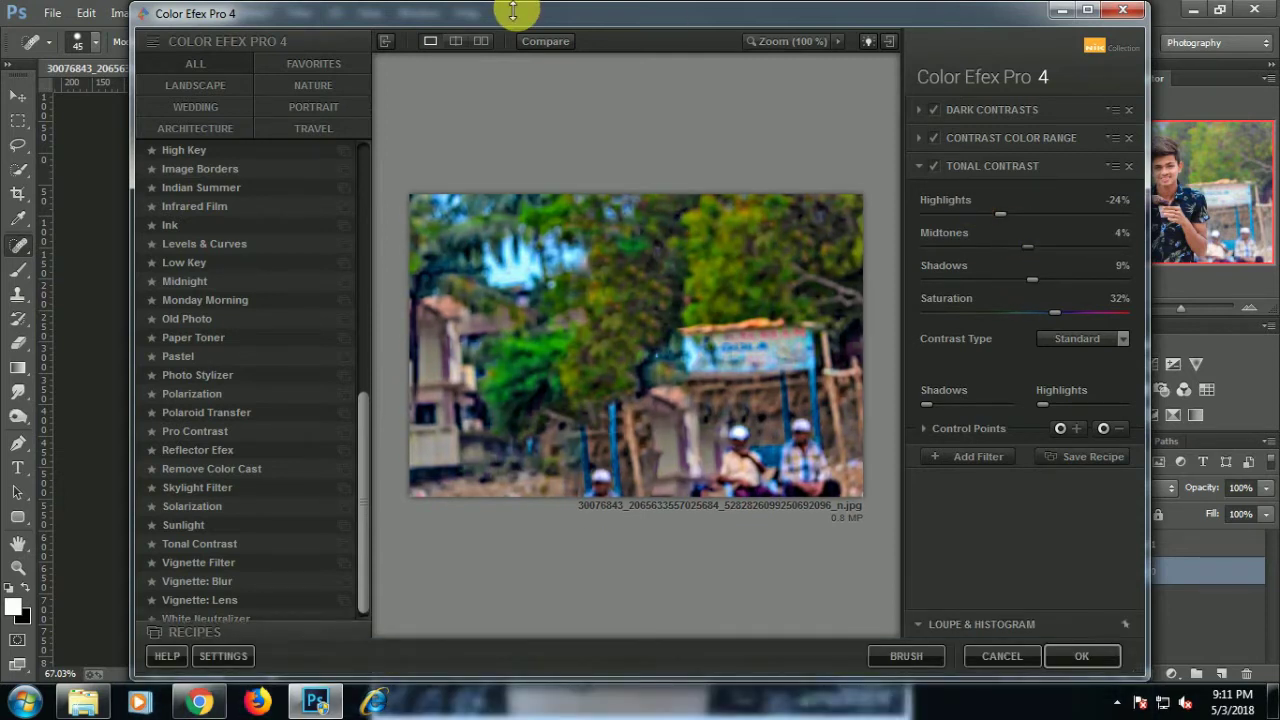
left_click(934, 166)
left_click(934, 166)
left_click(934, 166)
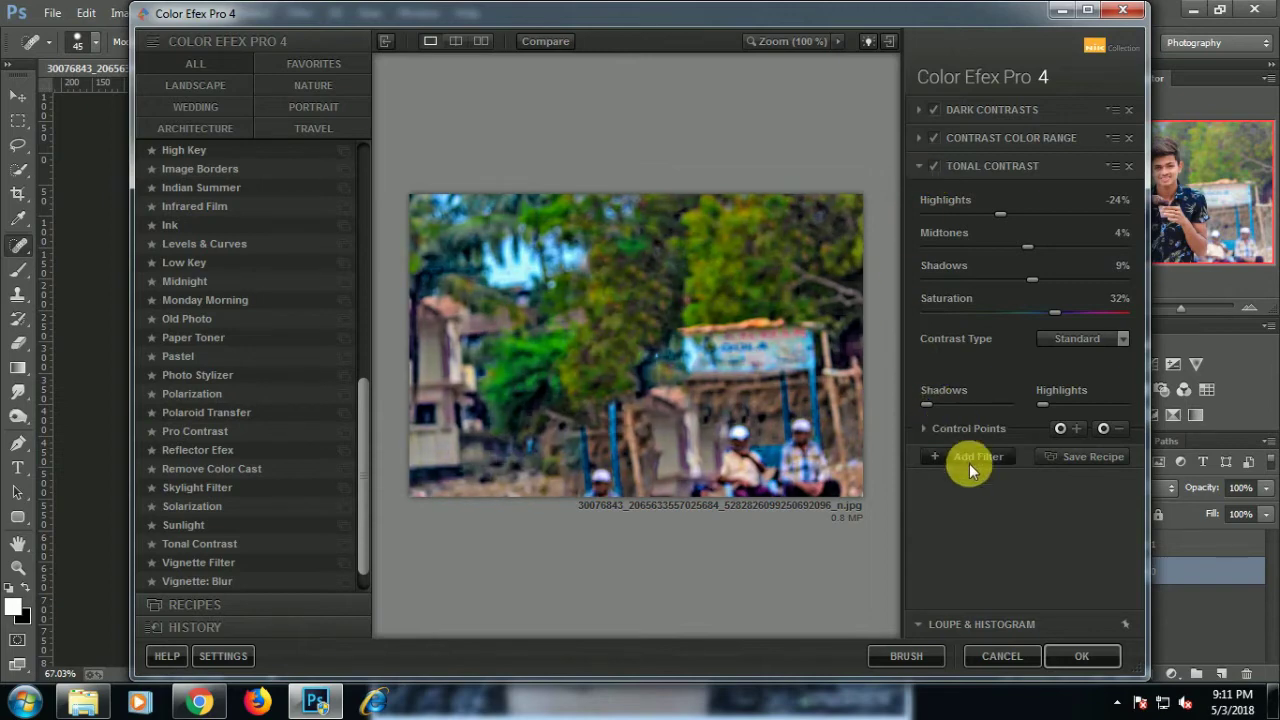
left_click(970, 460)
left_click(1078, 658)
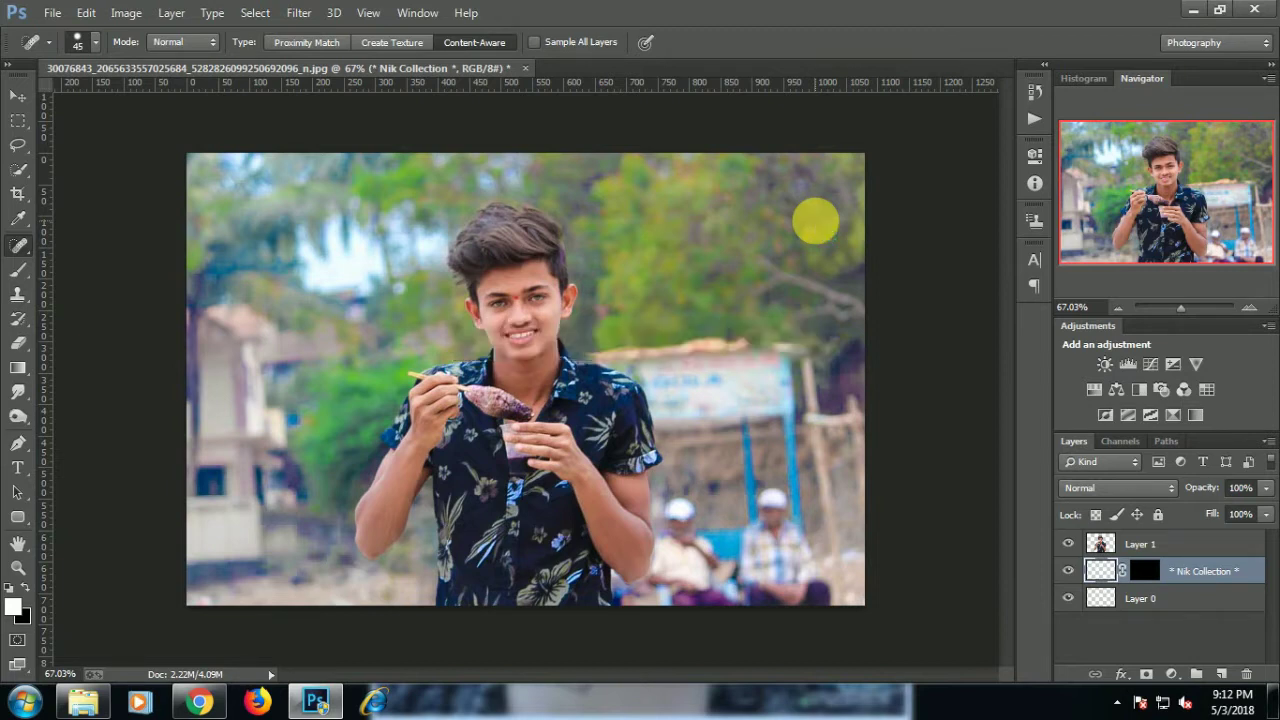
Apply a 17 px Field Blur with 35% Light Bokeh and a 125–126 light range
left_click(303, 12)
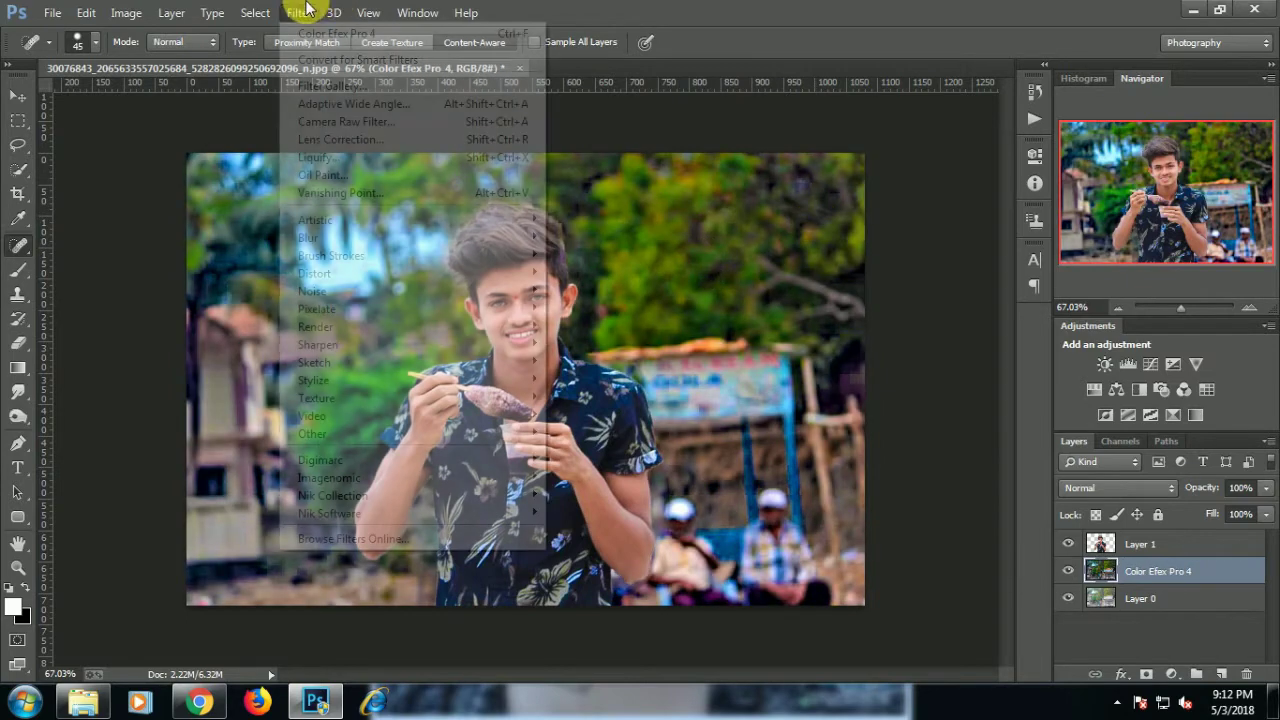
left_click(619, 238)
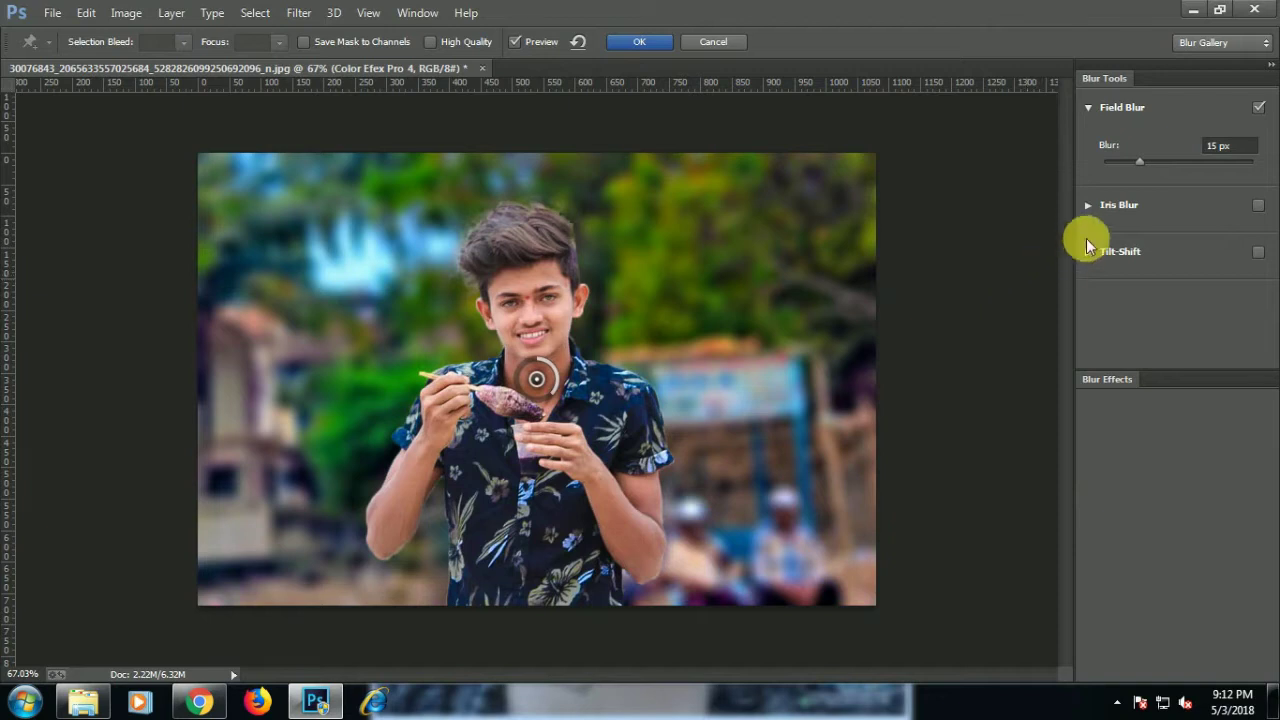
left_click(1146, 160)
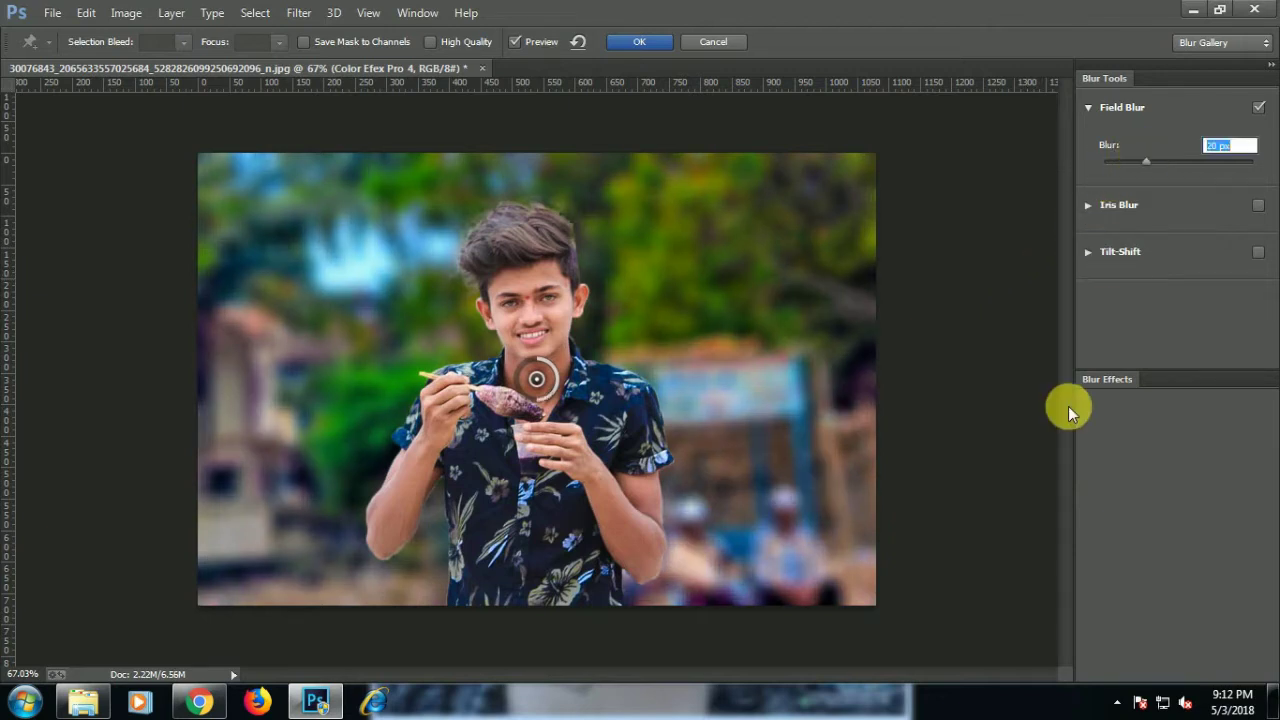
left_click(1092, 386)
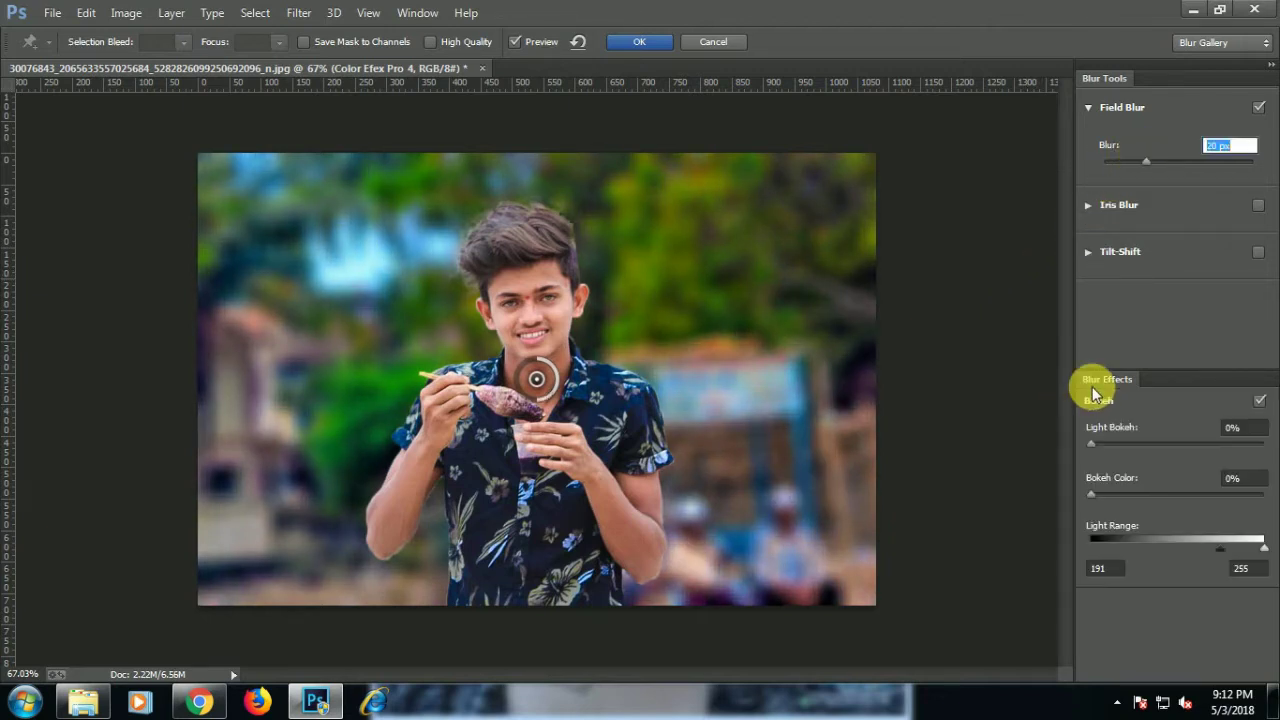
left_click(1167, 444)
left_click(1177, 545)
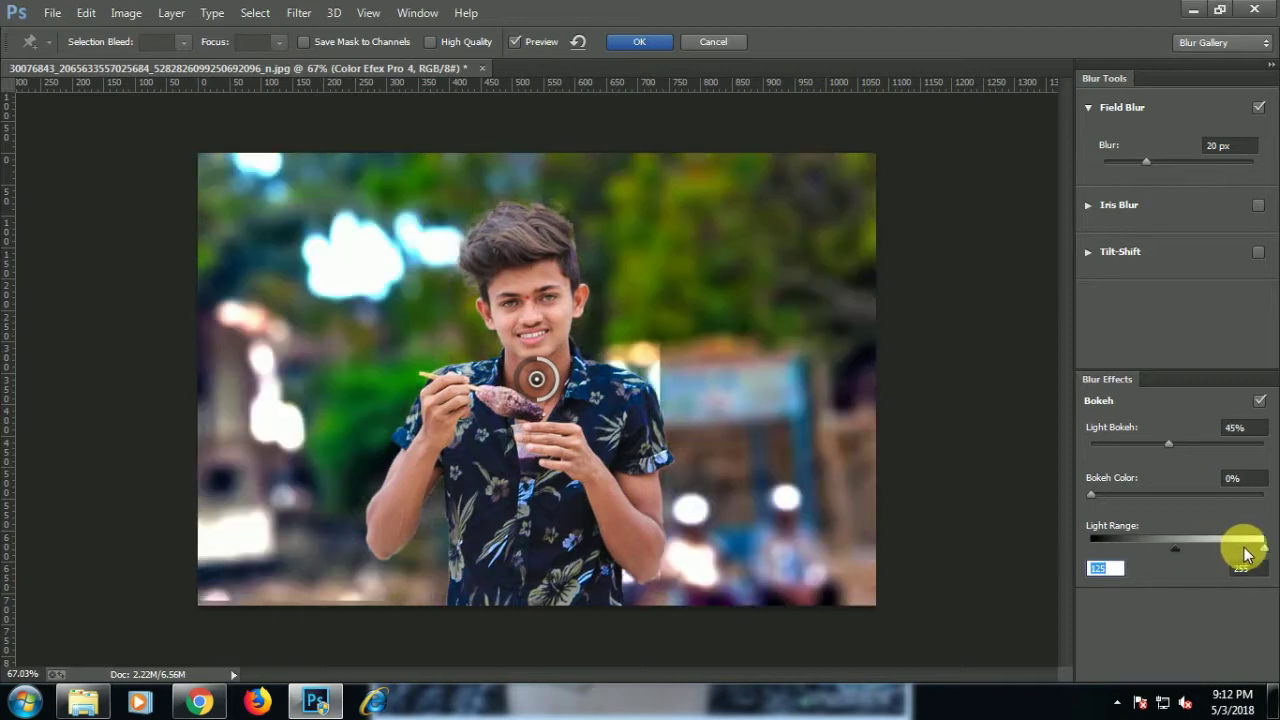
left_click_drag(1248, 553, 1126, 551)
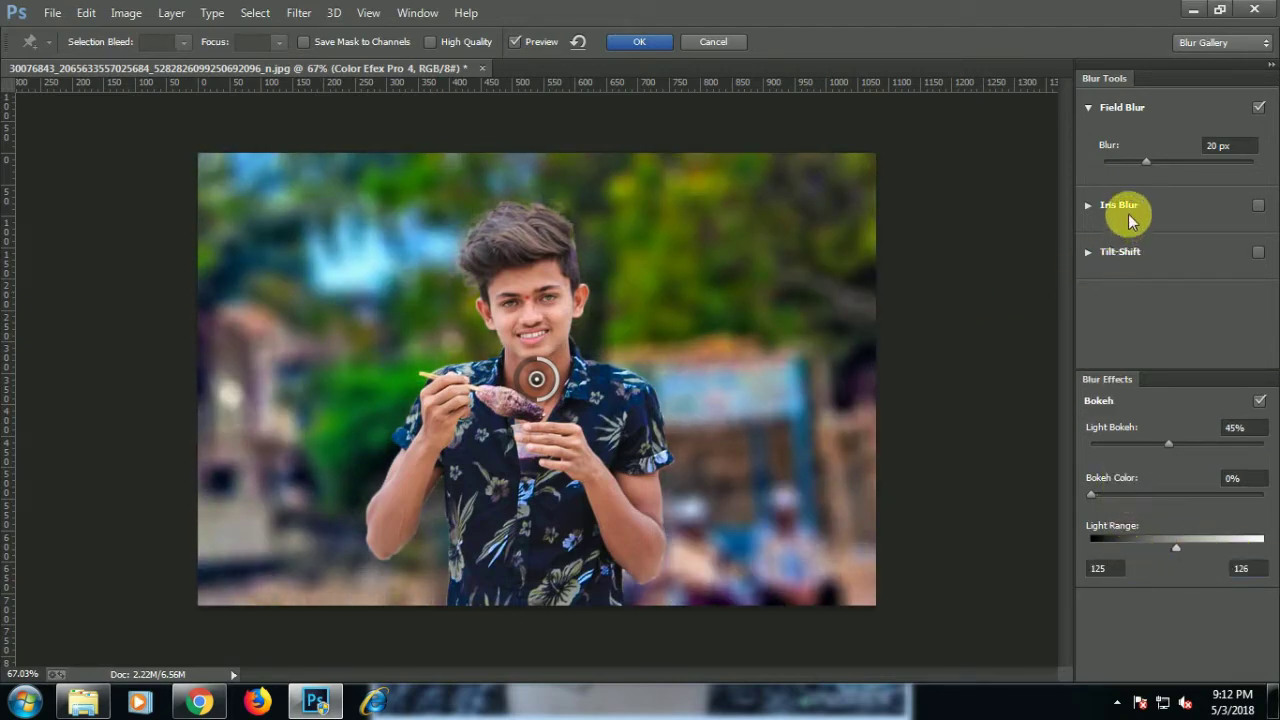
left_click_drag(1146, 161, 1147, 161)
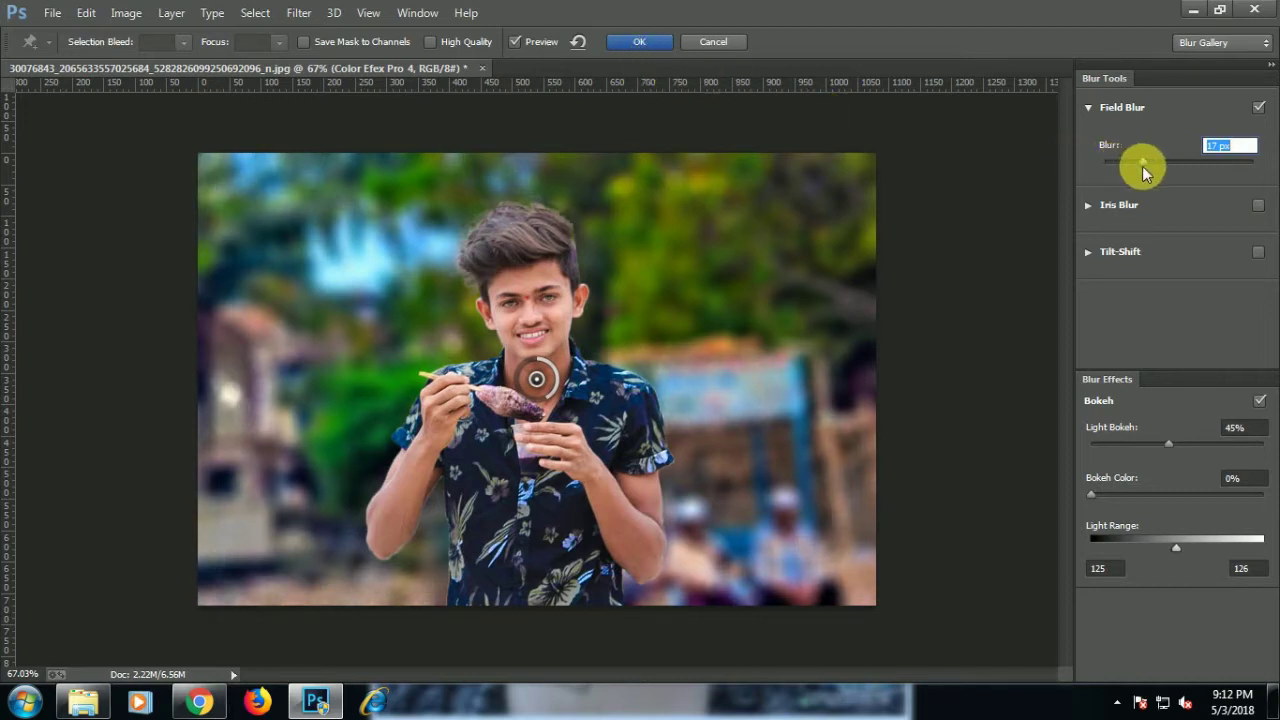
left_click_drag(1168, 443, 1157, 447)
left_click(635, 45)
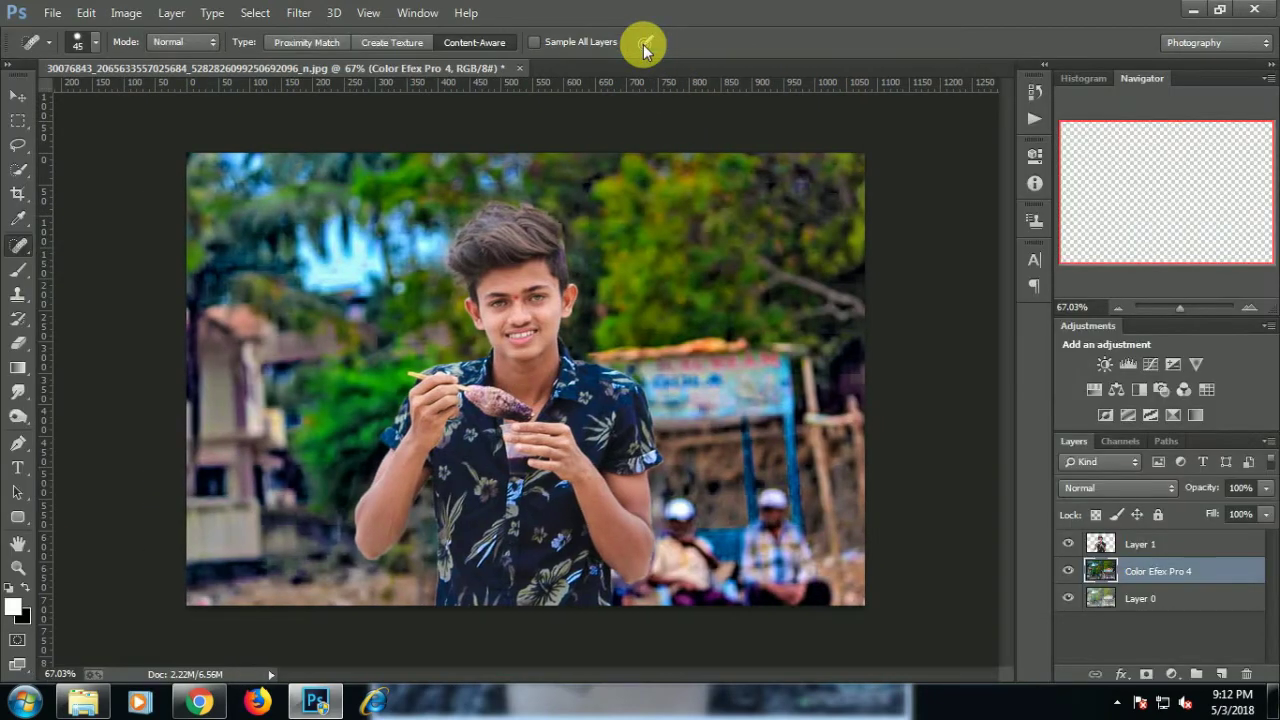
On Layer 1, zoom in and set the Eraser brush to 40 px
left_click(1130, 543)
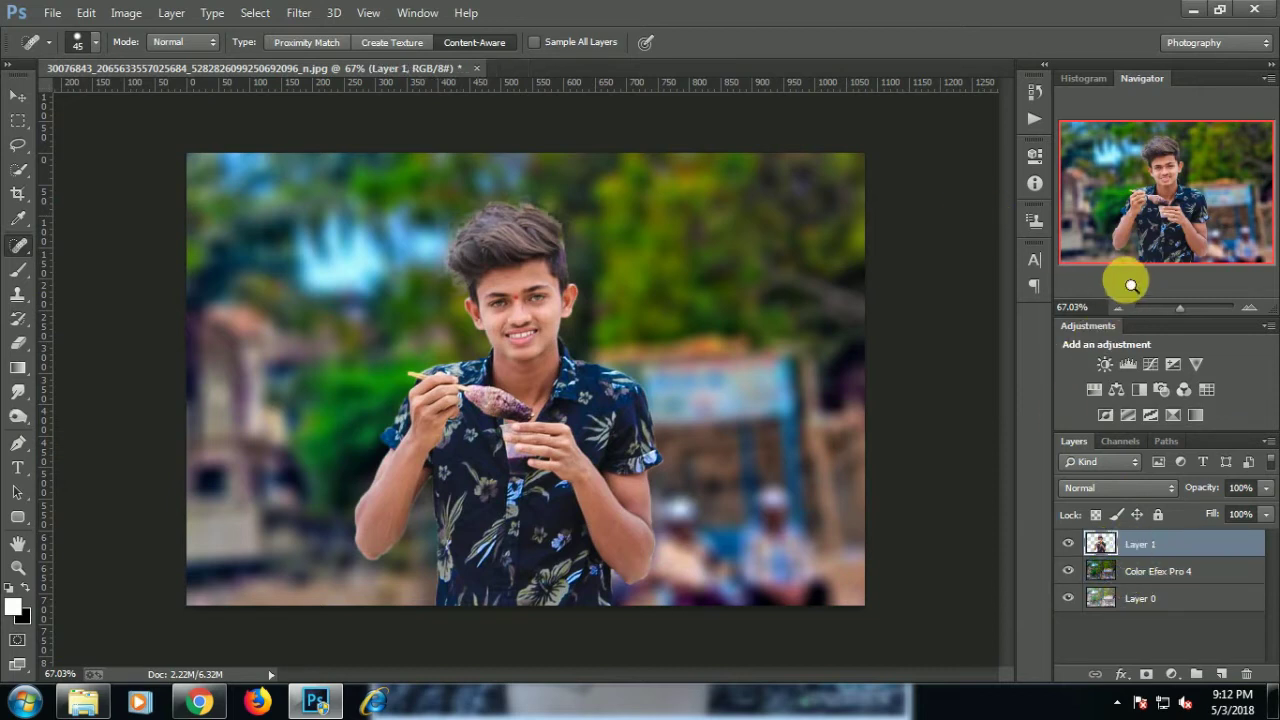
scroll(517, 246, "up", 1)
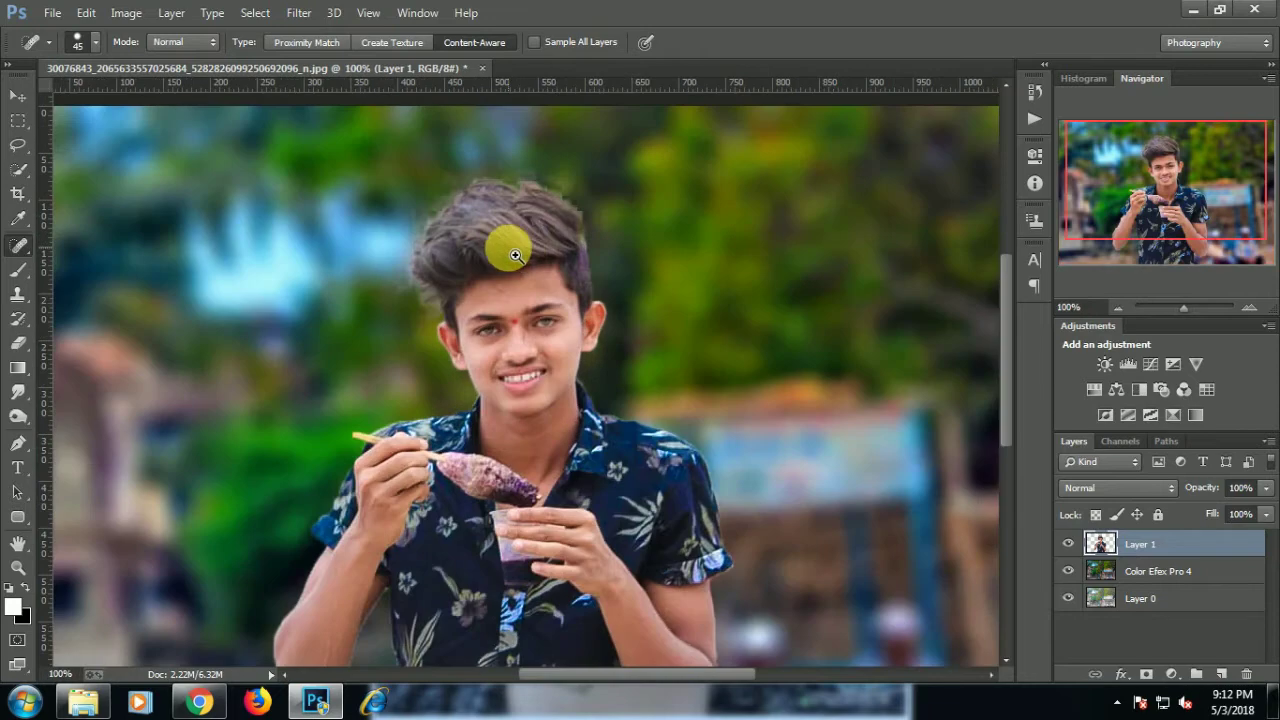
scroll(510, 250, "up", 1)
left_click(18, 342)
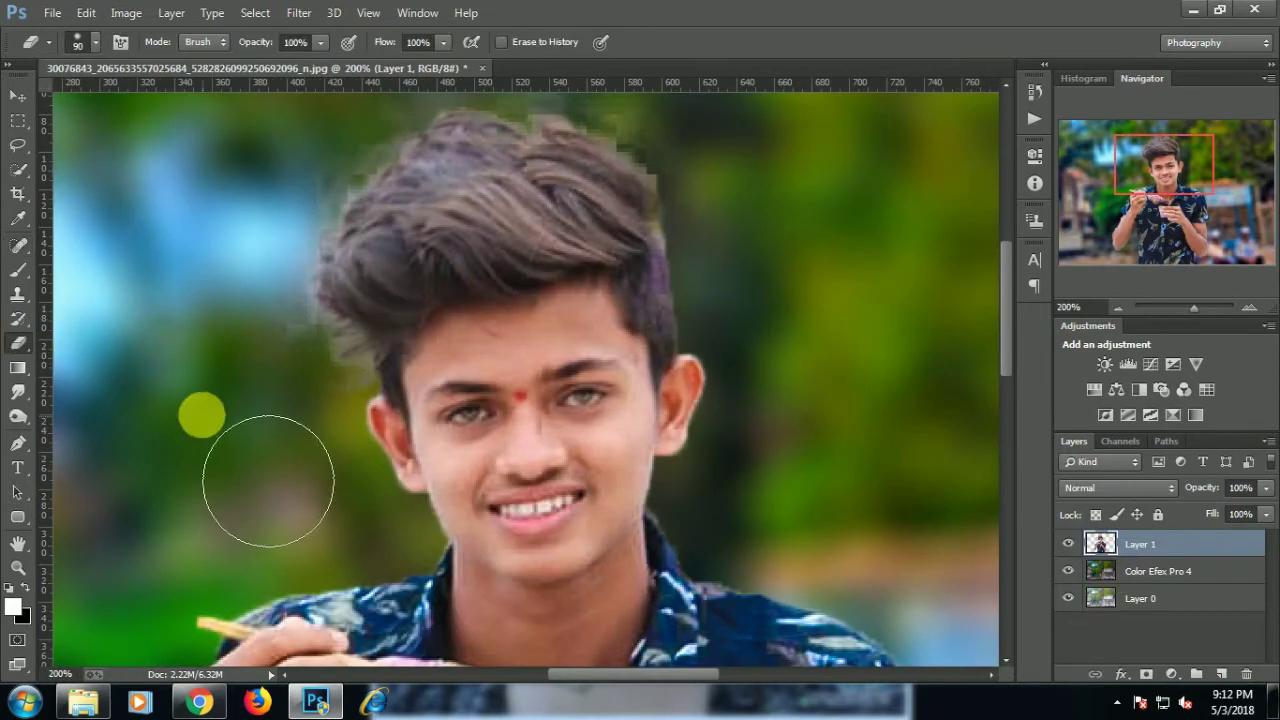
right_click(198, 360)
left_click_drag(324, 251, 290, 251)
left_click(126, 269)
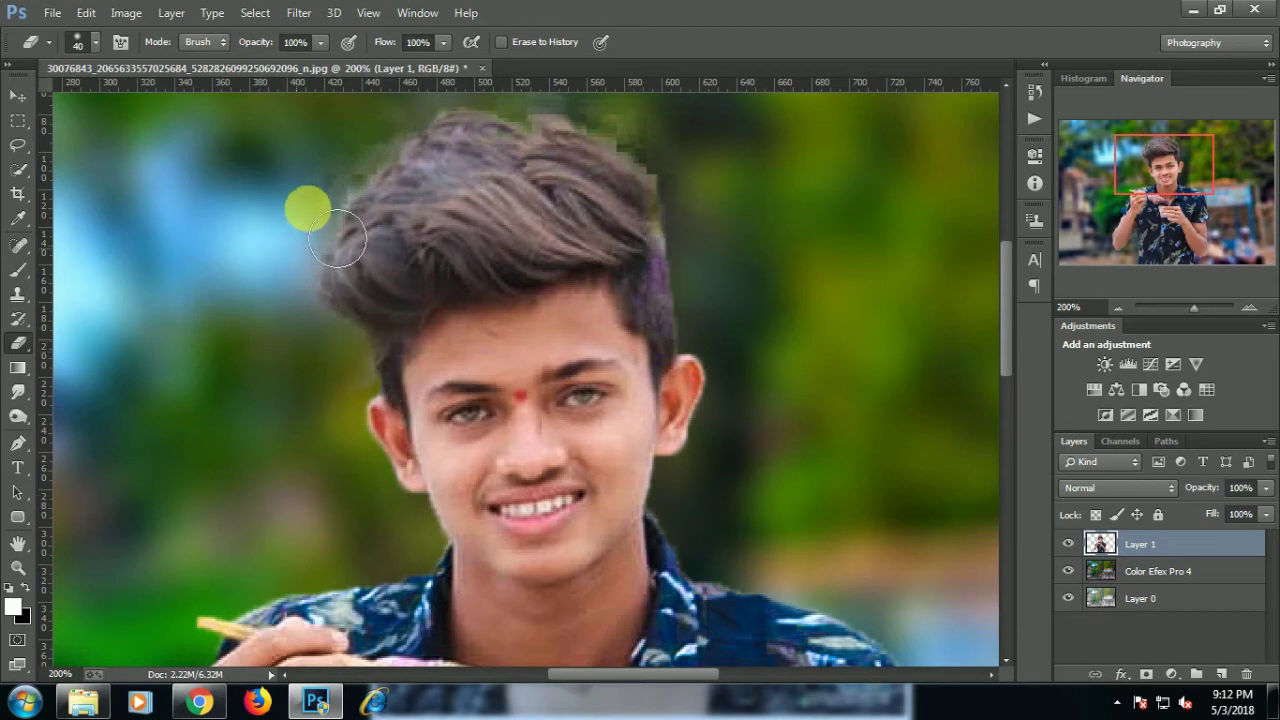
Zoom in further and switch to the Smudge tool
scroll(400, 150, "up", 2)
scroll(414, 134, "up", 1)
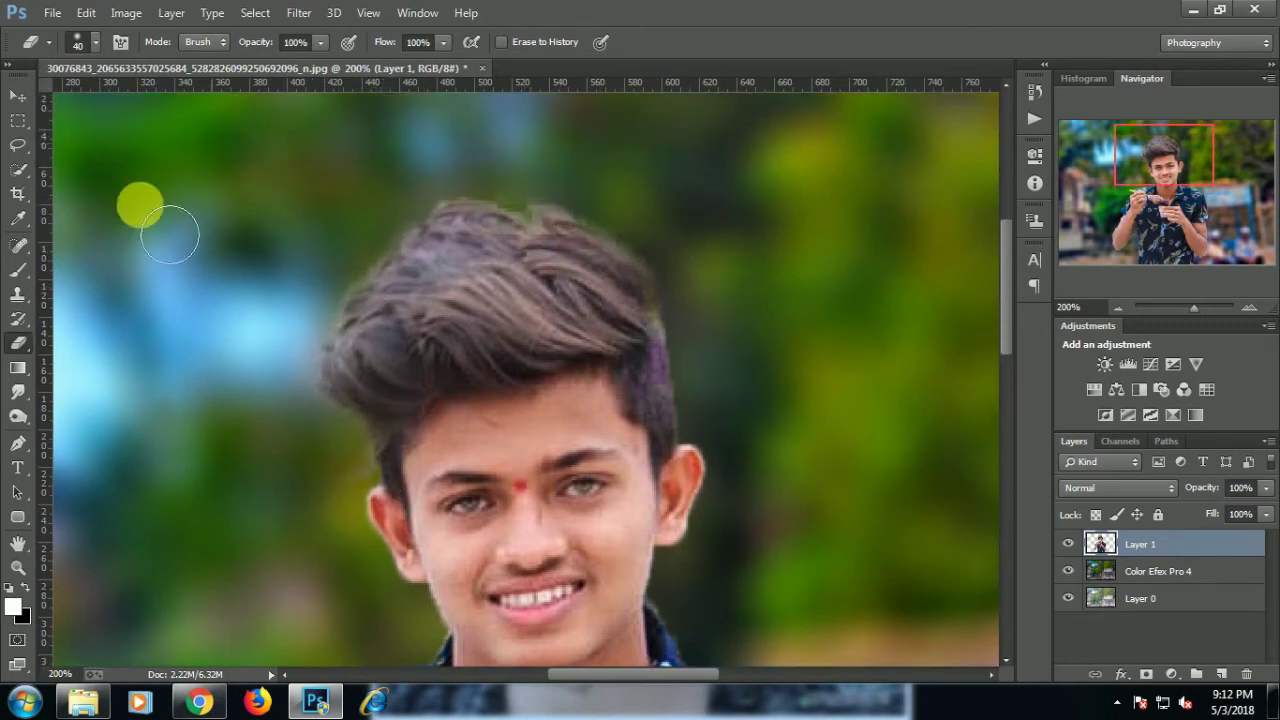
left_click(16, 395)
Choose the scattered 24 px smudge brush and set Smudge Strength to 54%
right_click(630, 215)
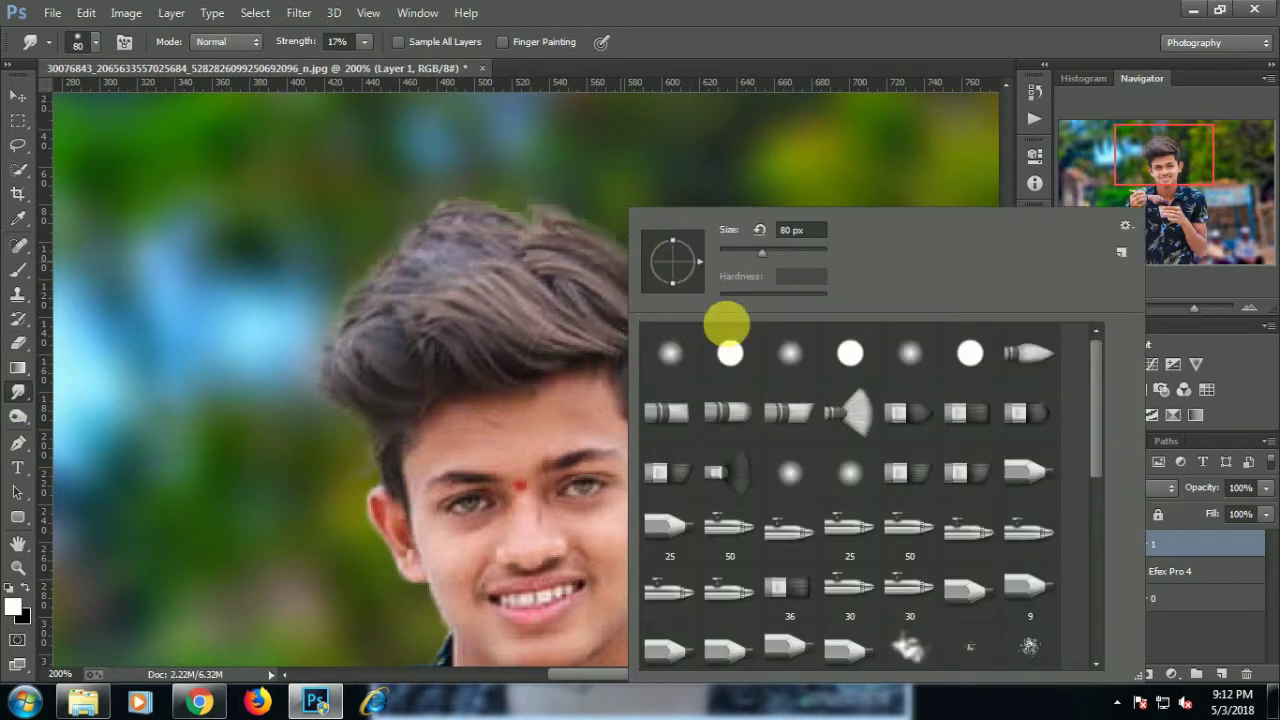
scroll(876, 523, "down", 3)
scroll(876, 523, "down", 2)
left_click(1020, 458)
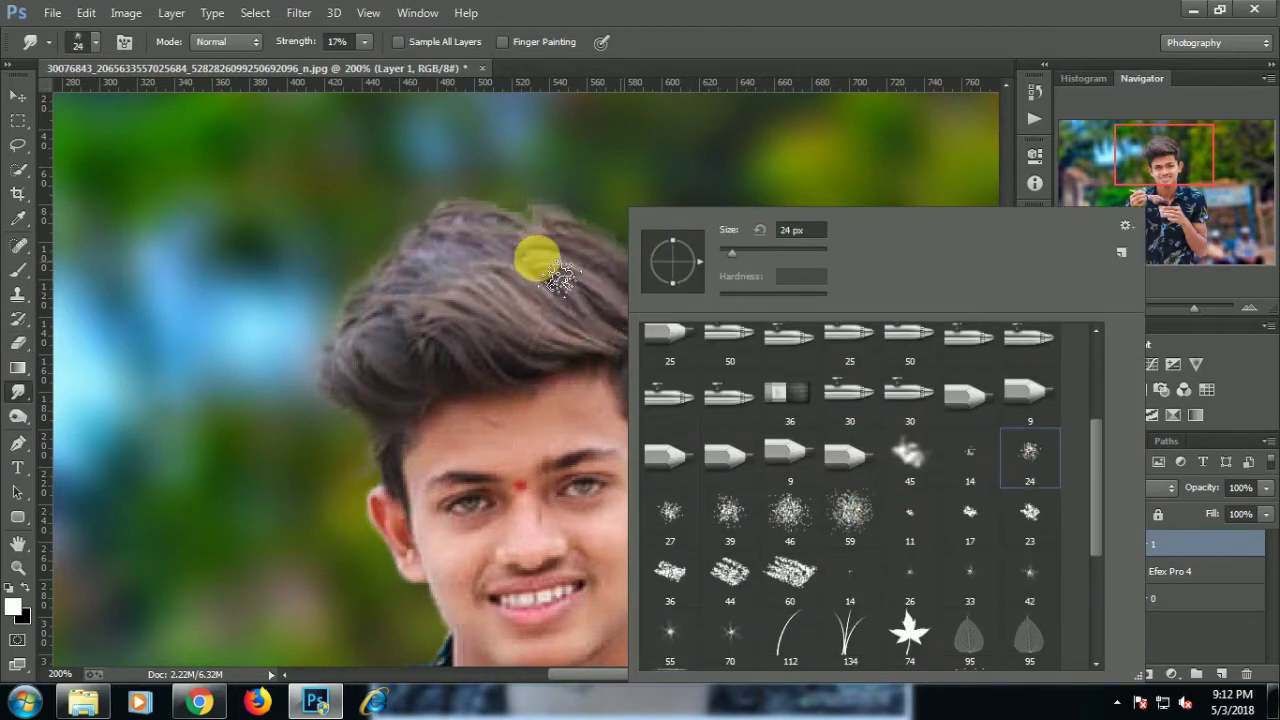
left_click(415, 308)
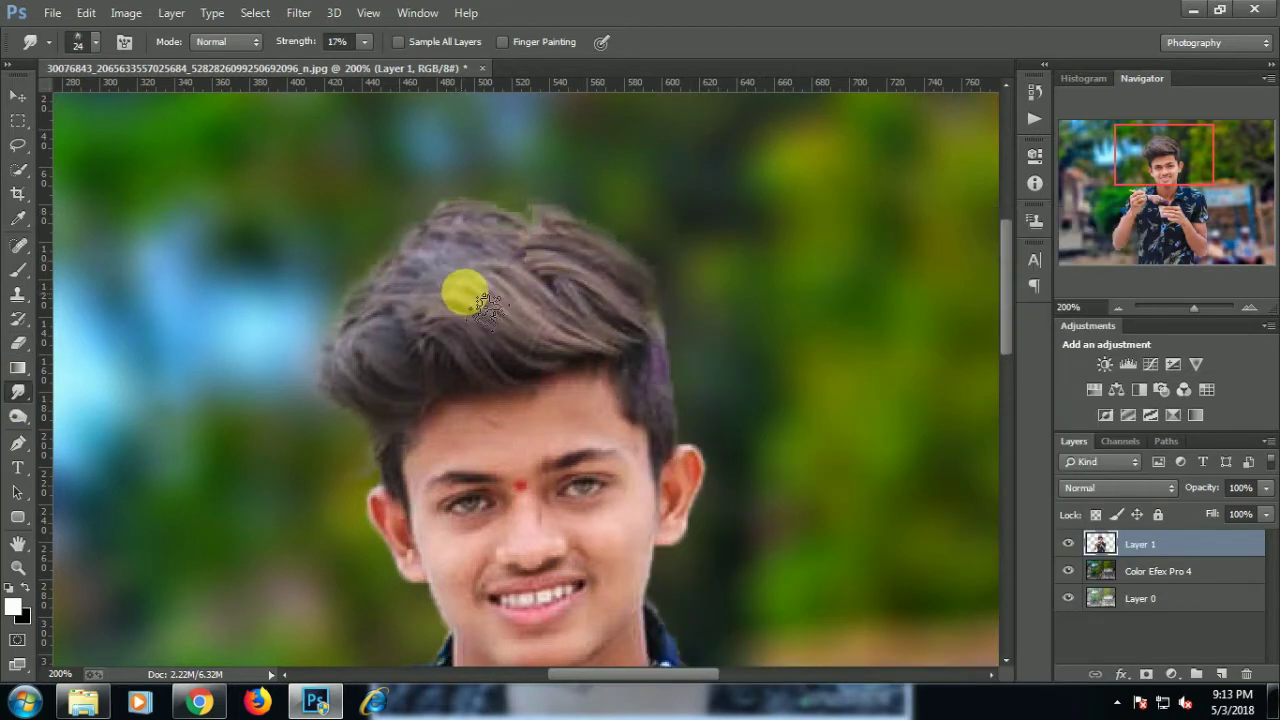
double_click(343, 42)
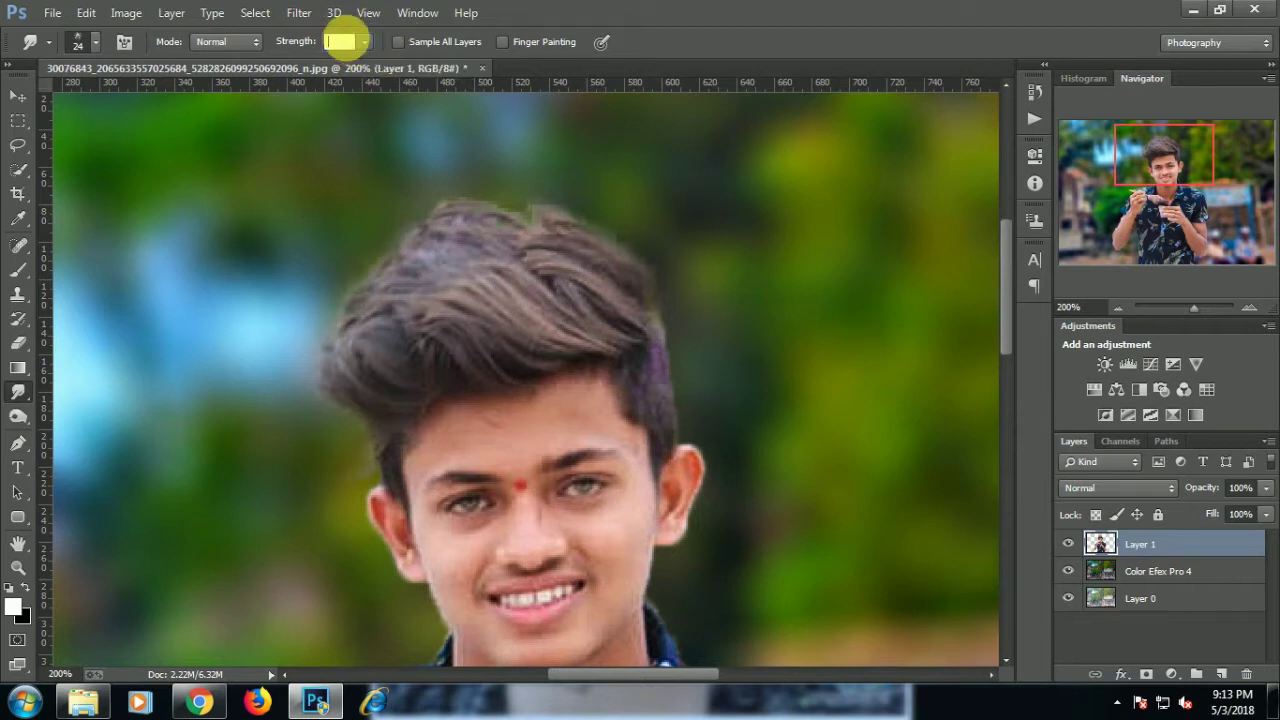
type("504")
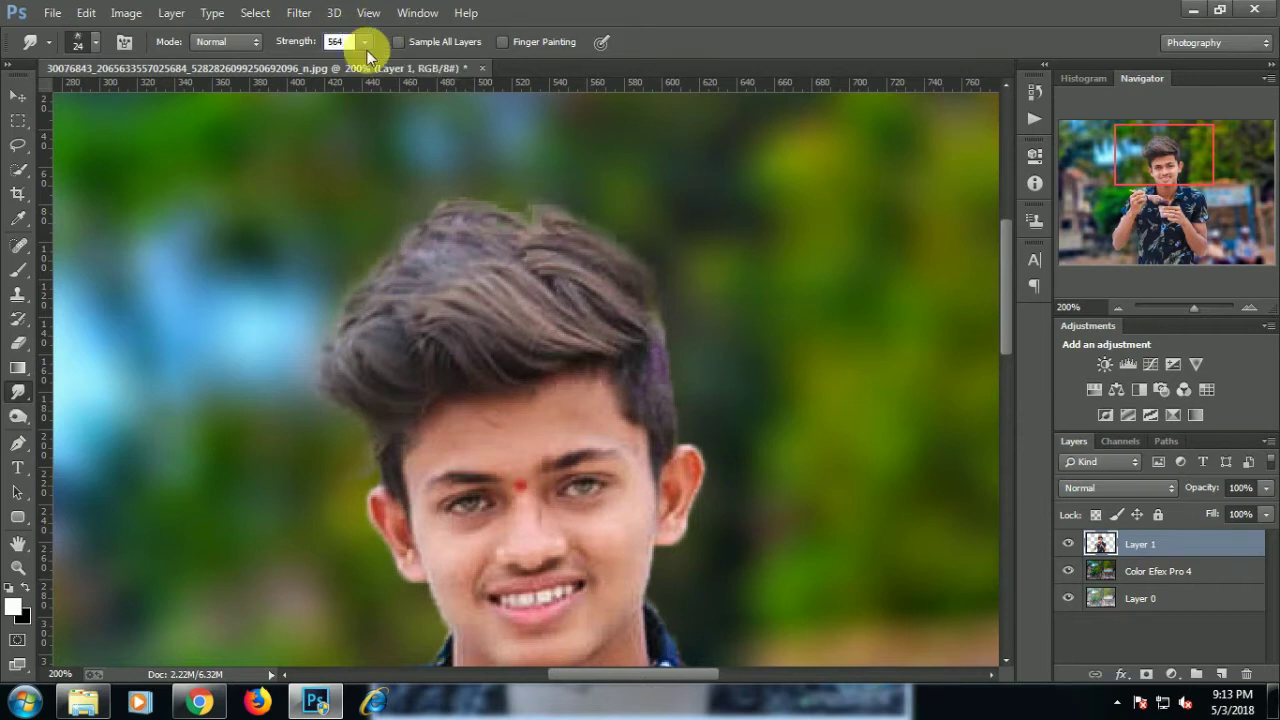
type("4")
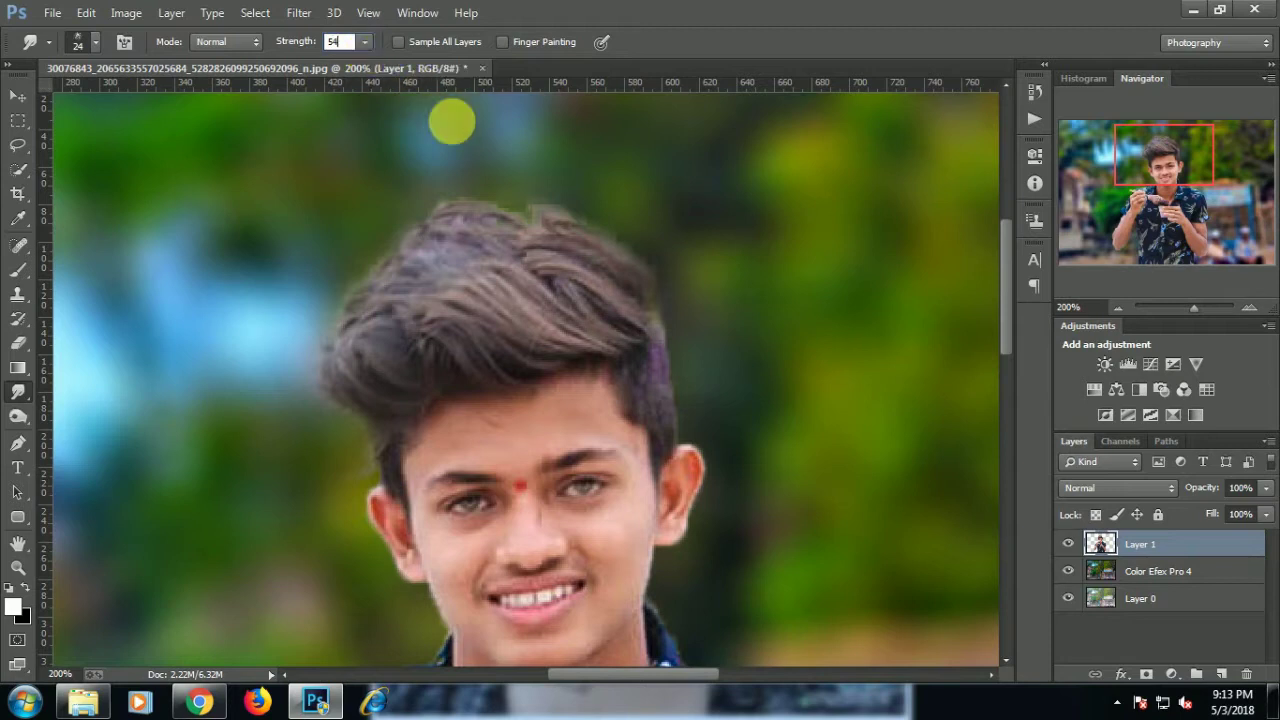
key("Return")
Set the brush to size 30 and smudge the top hair edge into the background
scroll(621, 268, "up", 2)
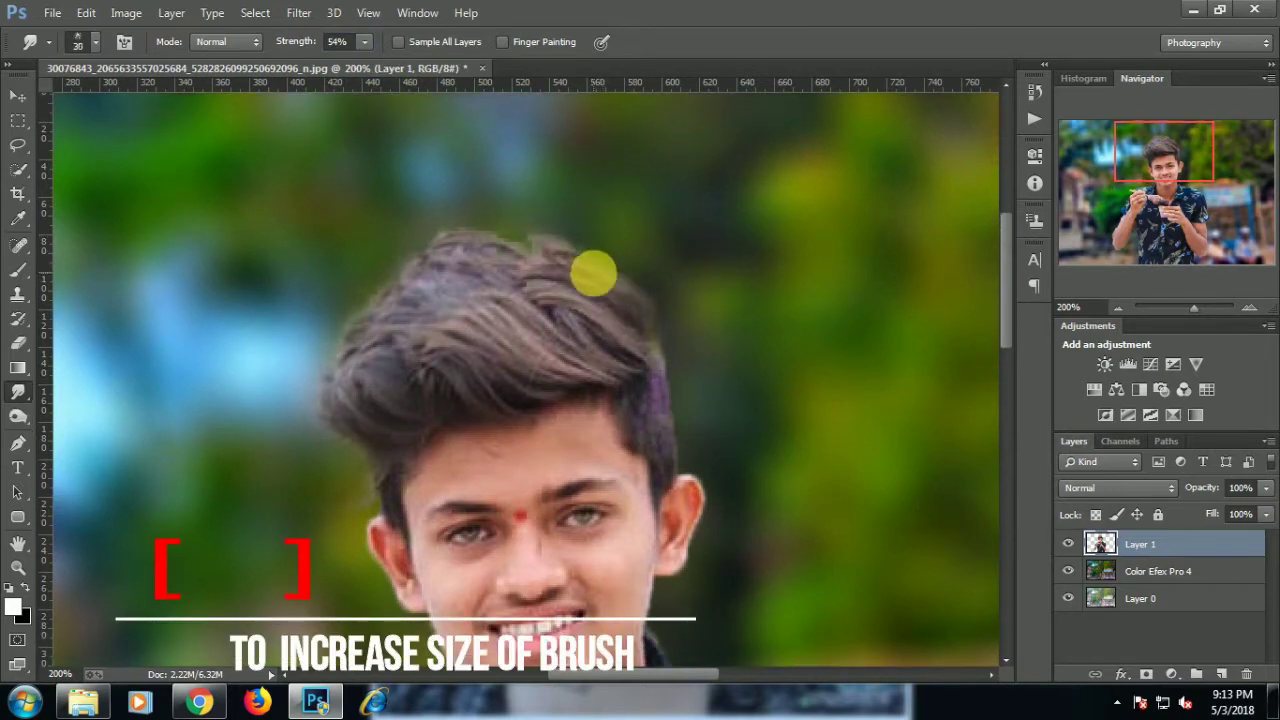
key("bracketright")
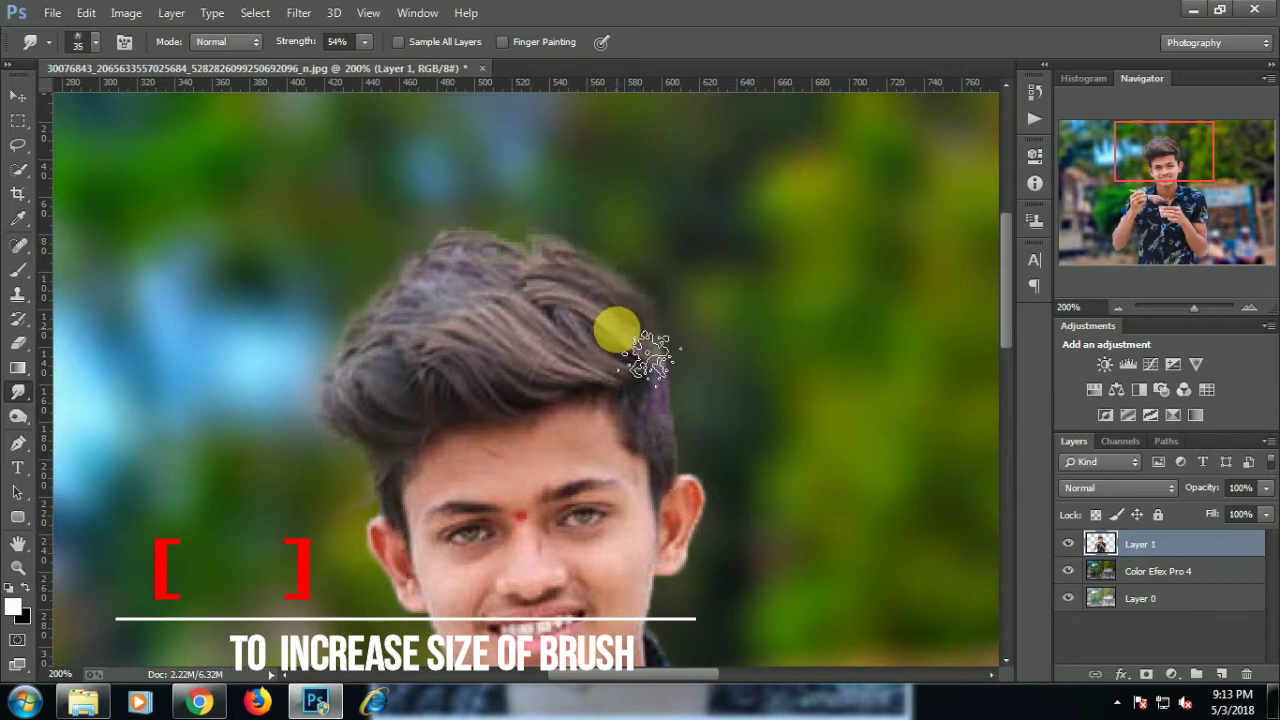
key("bracketleft")
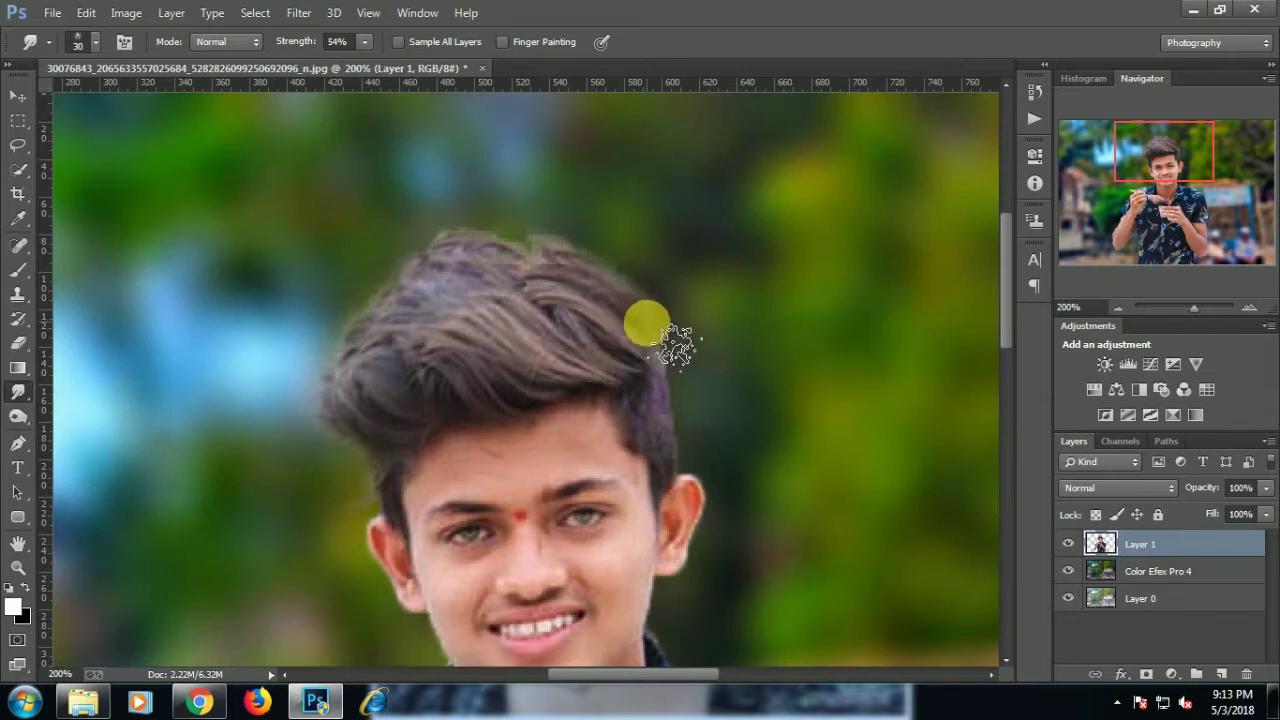
left_click_drag(674, 322, 654, 253)
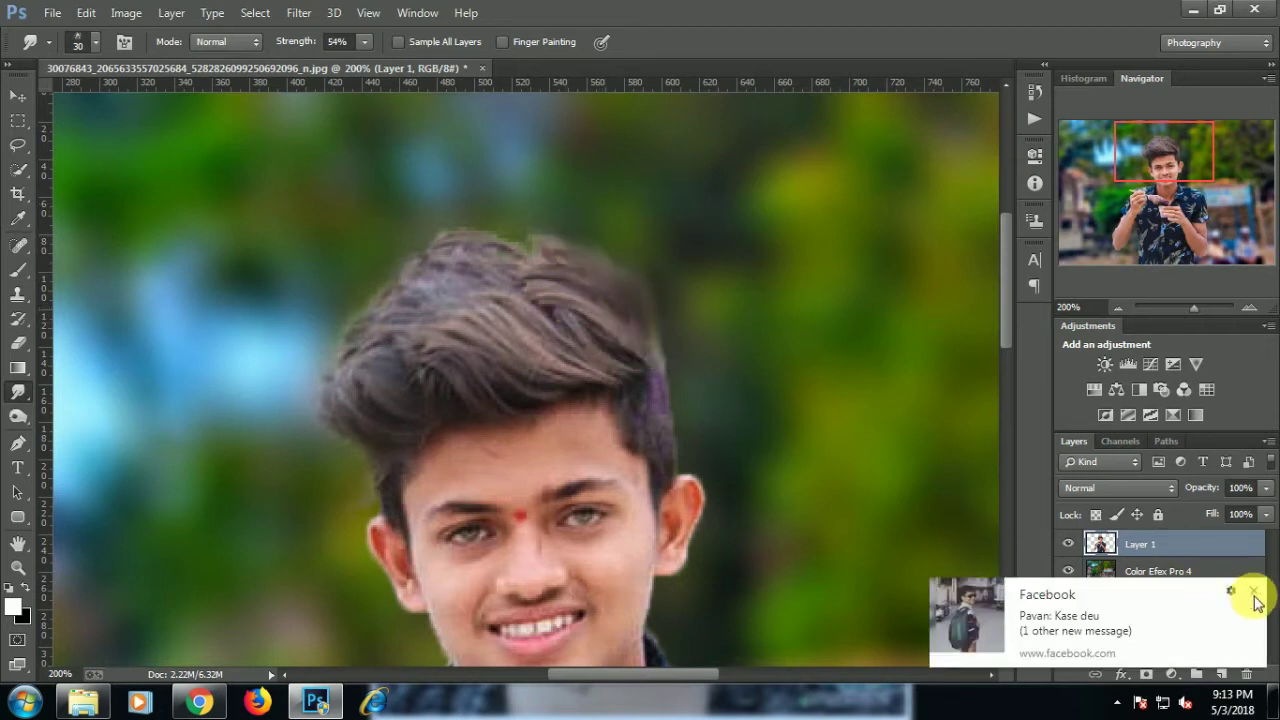
left_click(1254, 591)
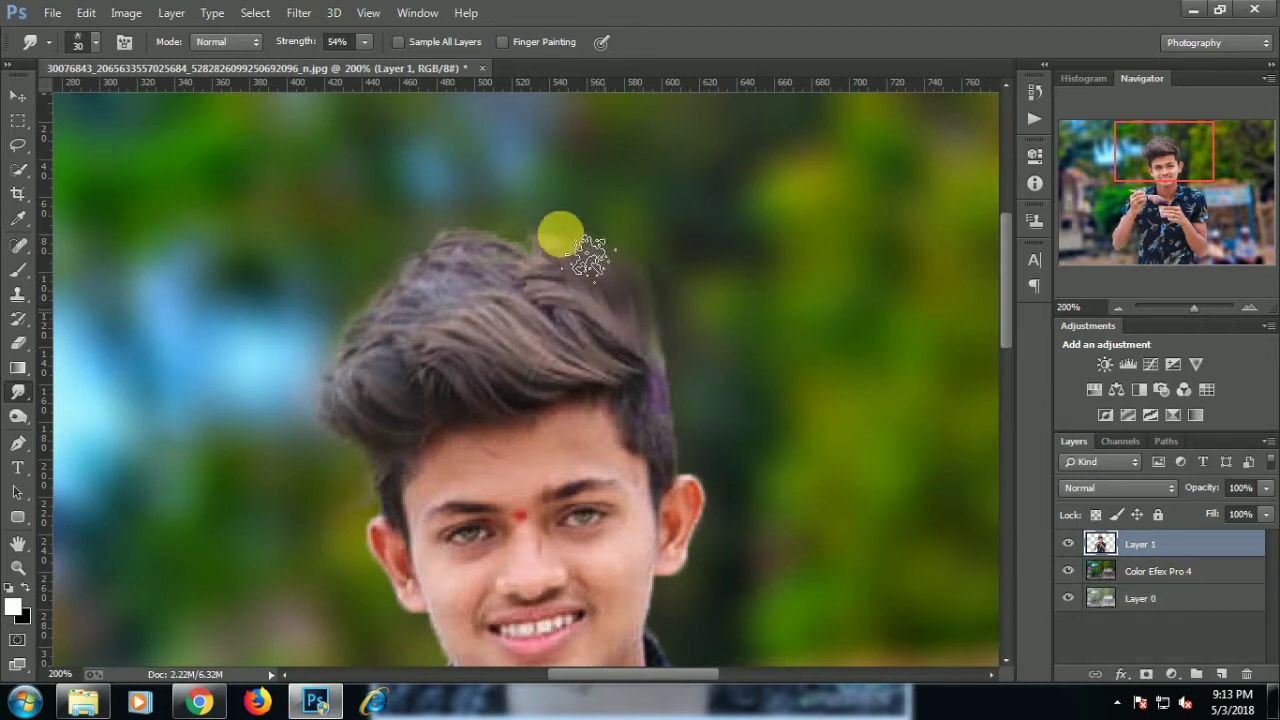
mouse_move(590, 256)
left_mouse_down()
mouse_move(591, 320)
mouse_move(503, 249)
mouse_move(563, 291)
mouse_move(515, 278)
mouse_move(648, 368)
mouse_move(528, 299)
mouse_move(545, 362)
mouse_move(592, 398)
mouse_move(506, 402)
mouse_move(443, 345)
mouse_move(663, 356)
mouse_move(632, 268)
mouse_move(663, 349)
mouse_move(666, 257)
mouse_move(629, 323)
mouse_move(585, 295)
left_mouse_up()
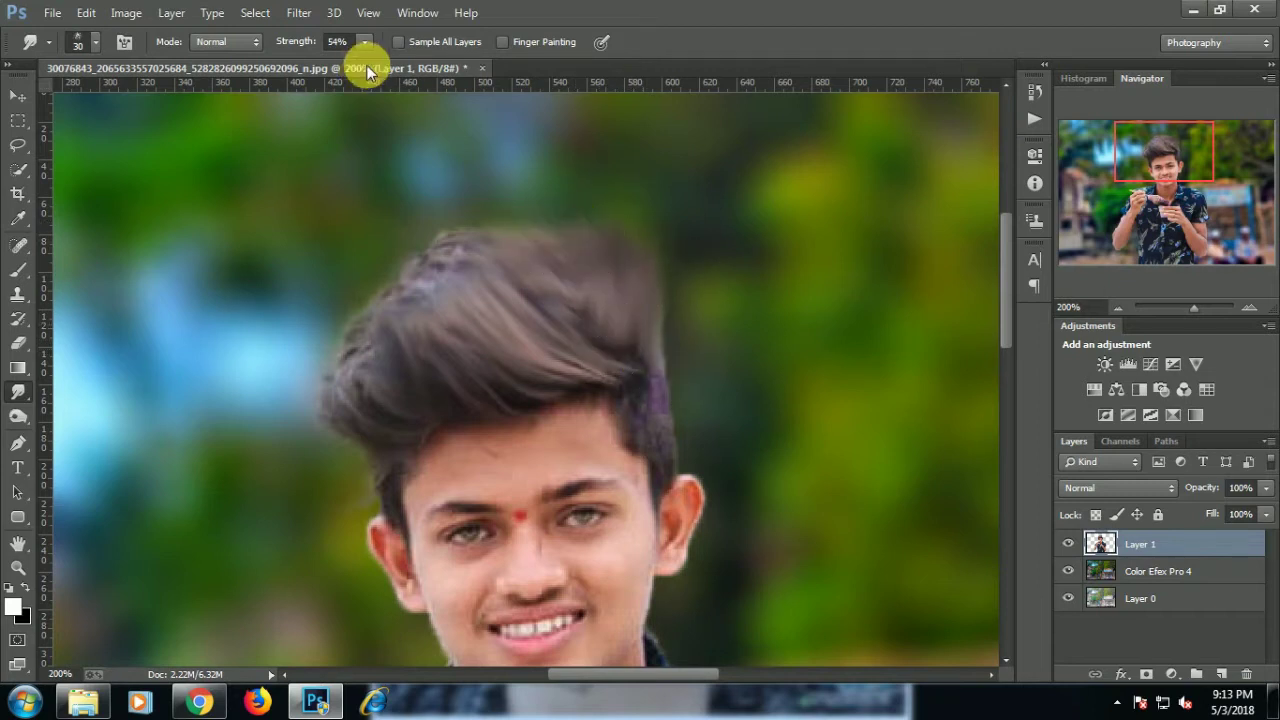
Raise Smudge Strength to 64% and push the upper-left and right hair into wisps
key("6")
key("4")
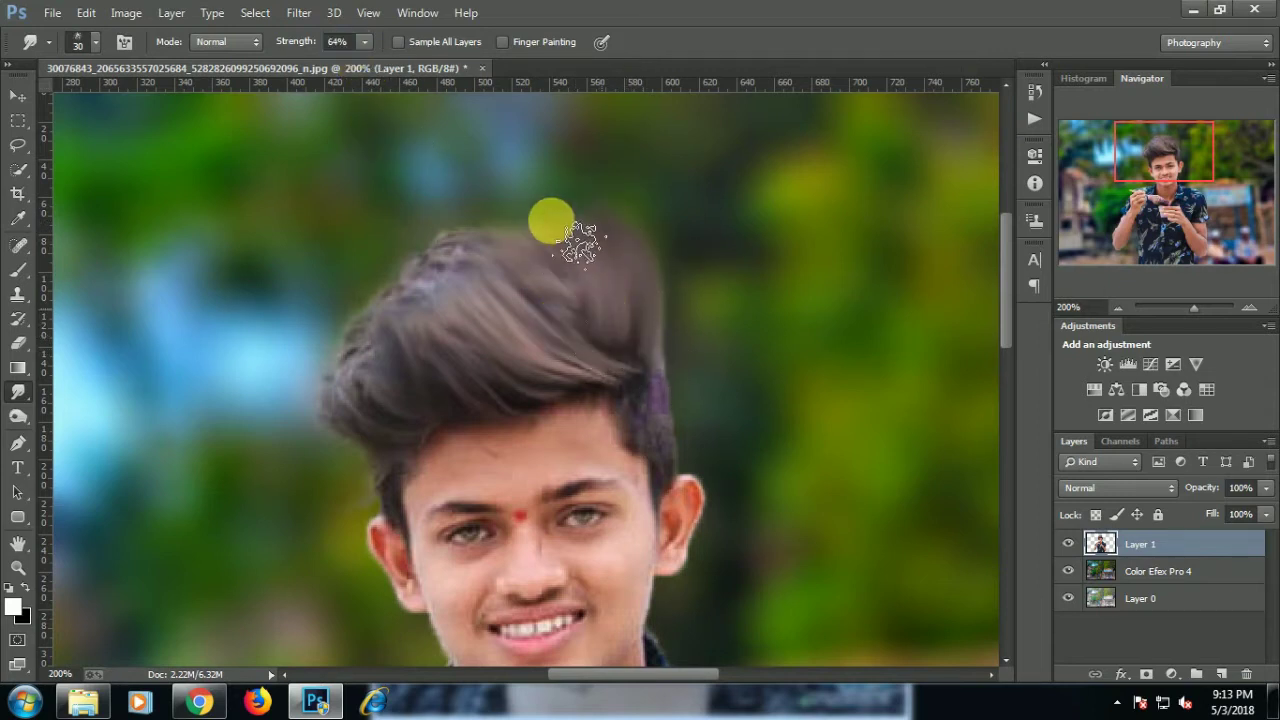
mouse_move(579, 243)
left_mouse_down()
mouse_move(580, 343)
mouse_move(640, 277)
mouse_move(566, 374)
mouse_move(427, 290)
mouse_move(477, 380)
mouse_move(377, 306)
mouse_move(365, 437)
left_mouse_up()
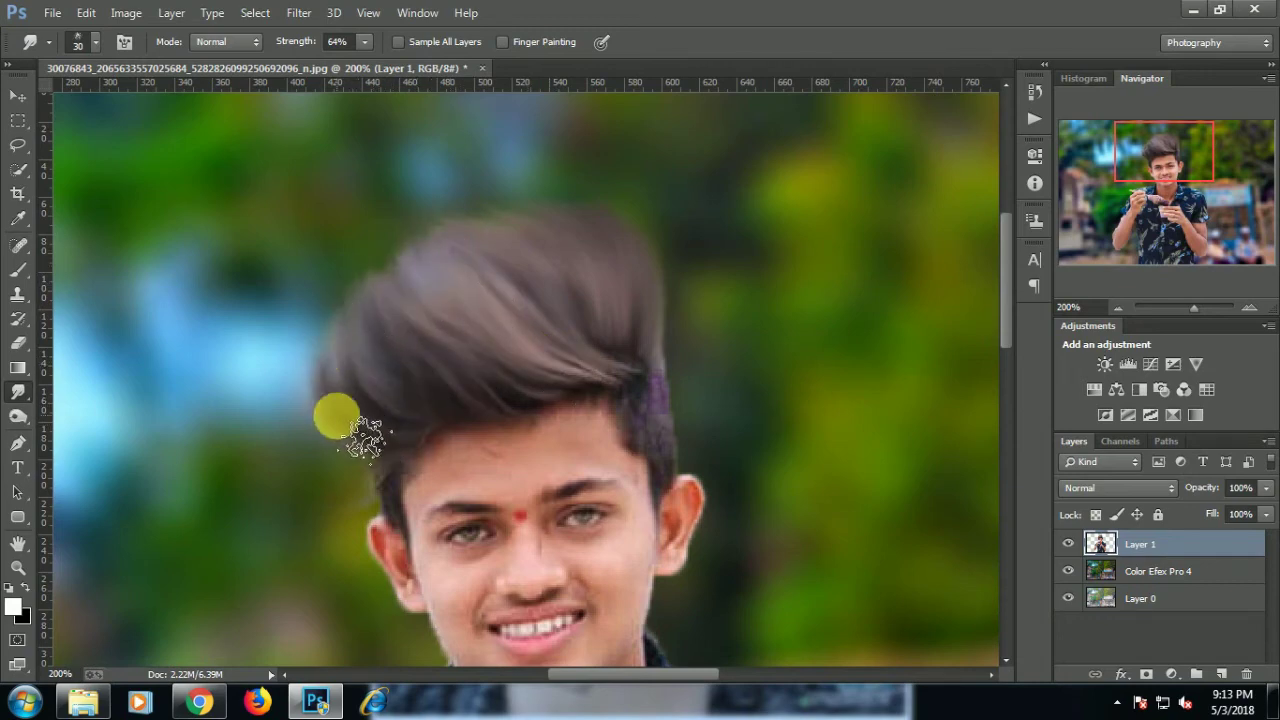
scroll(580, 334, "down", 3)
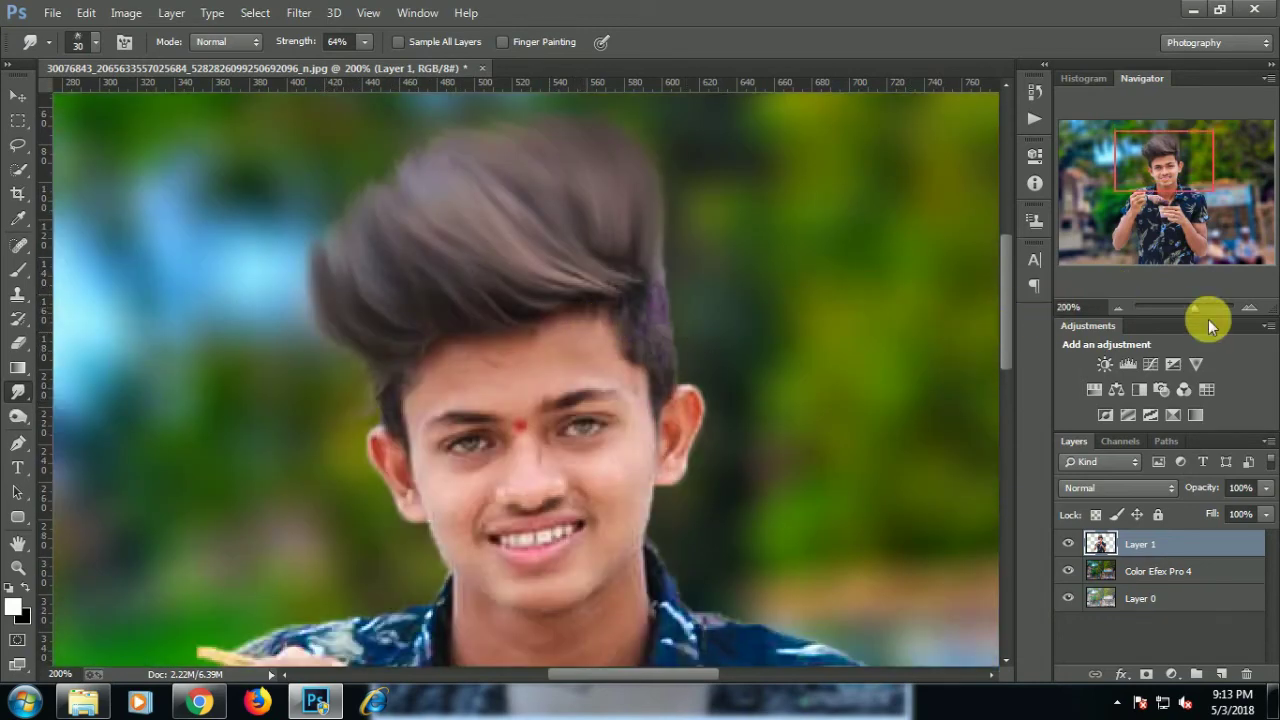
mouse_move(1193, 307)
left_mouse_down()
mouse_move(1179, 306)
mouse_move(1190, 306)
left_mouse_up()
scroll(571, 163, "up", 3)
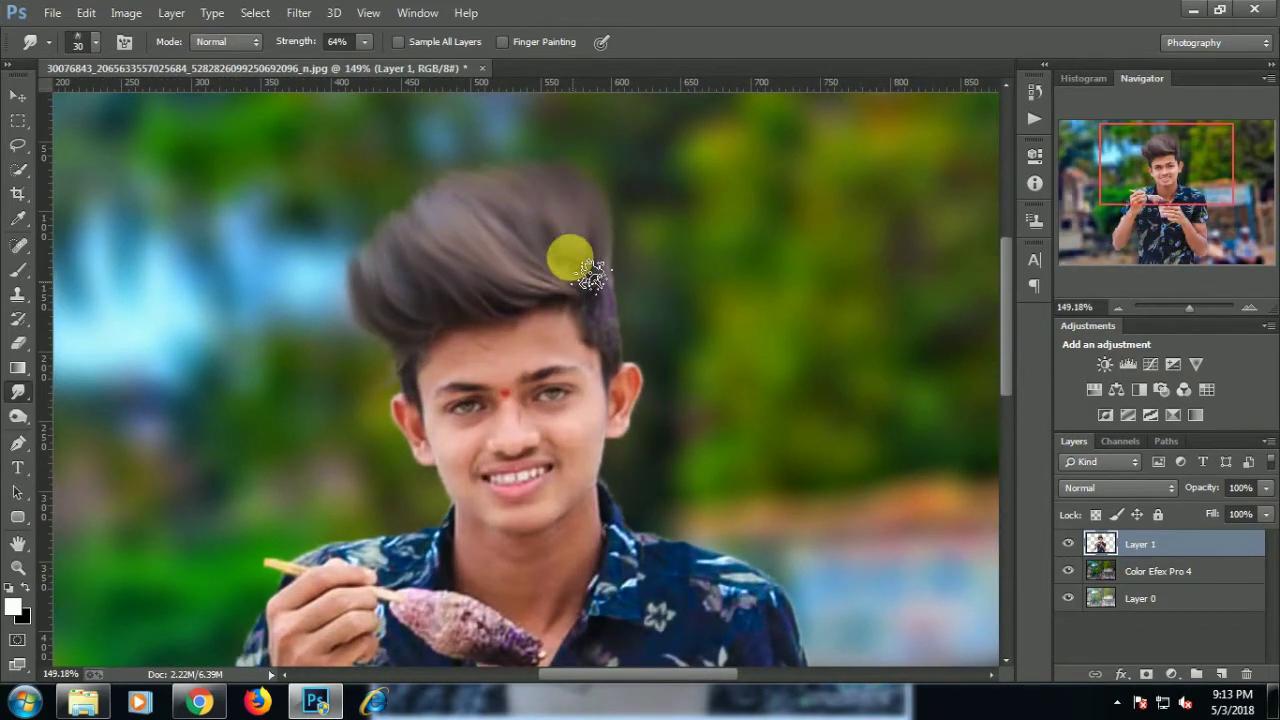
mouse_move(600, 285)
left_mouse_down()
mouse_move(600, 228)
mouse_move(612, 284)
mouse_move(400, 348)
left_mouse_up()
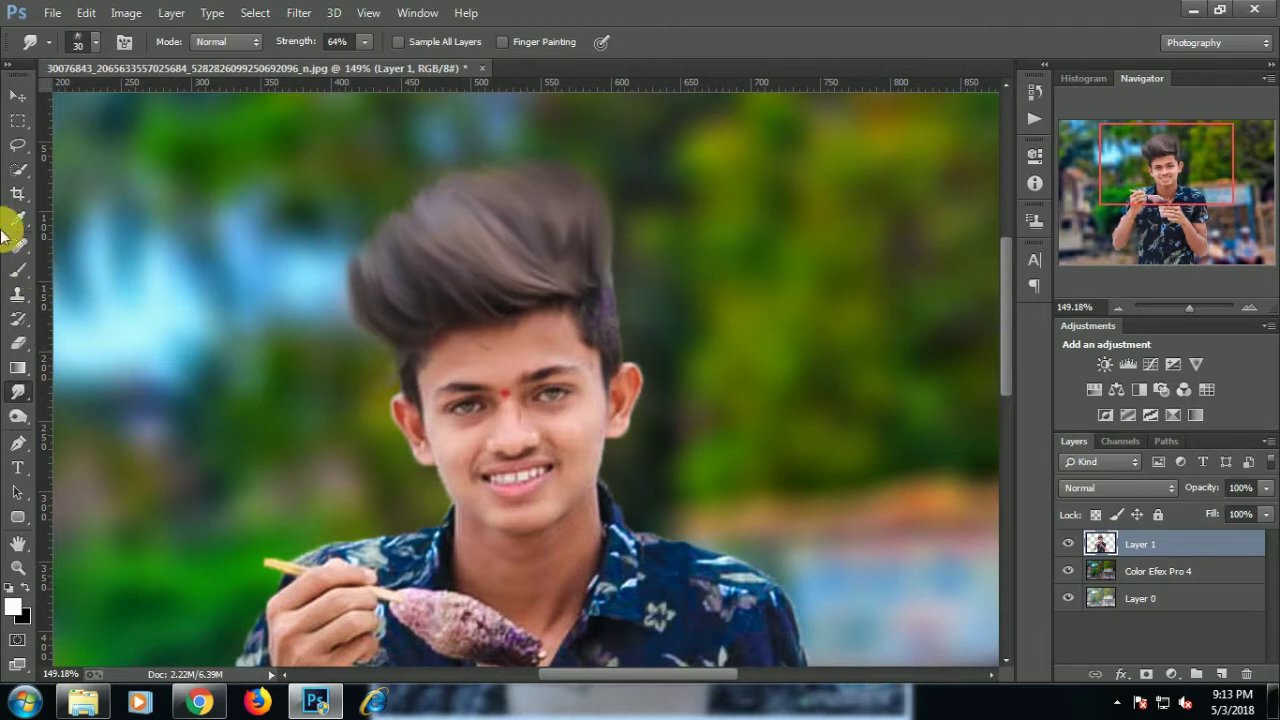
left_click(18, 345)
Erase leftover background beside the ear and zoom out to the whole portrait
left_click_drag(280, 400, 400, 397)
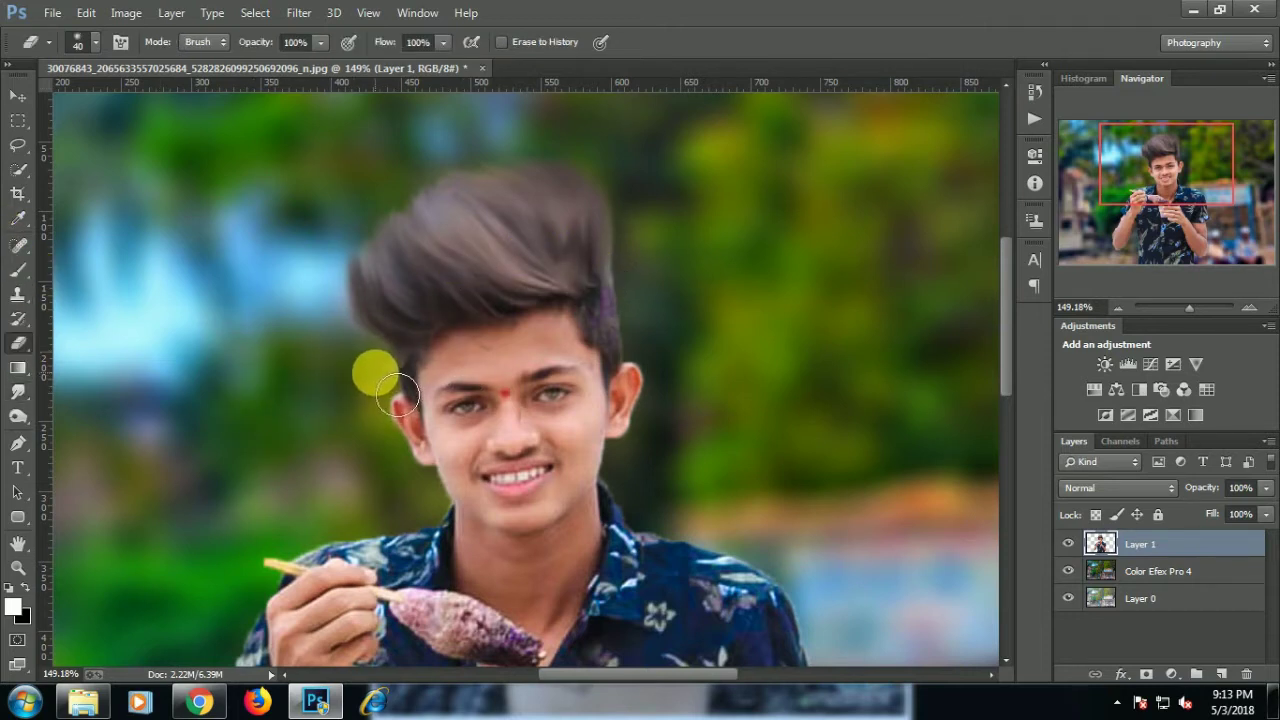
scroll(388, 403, "down", 2)
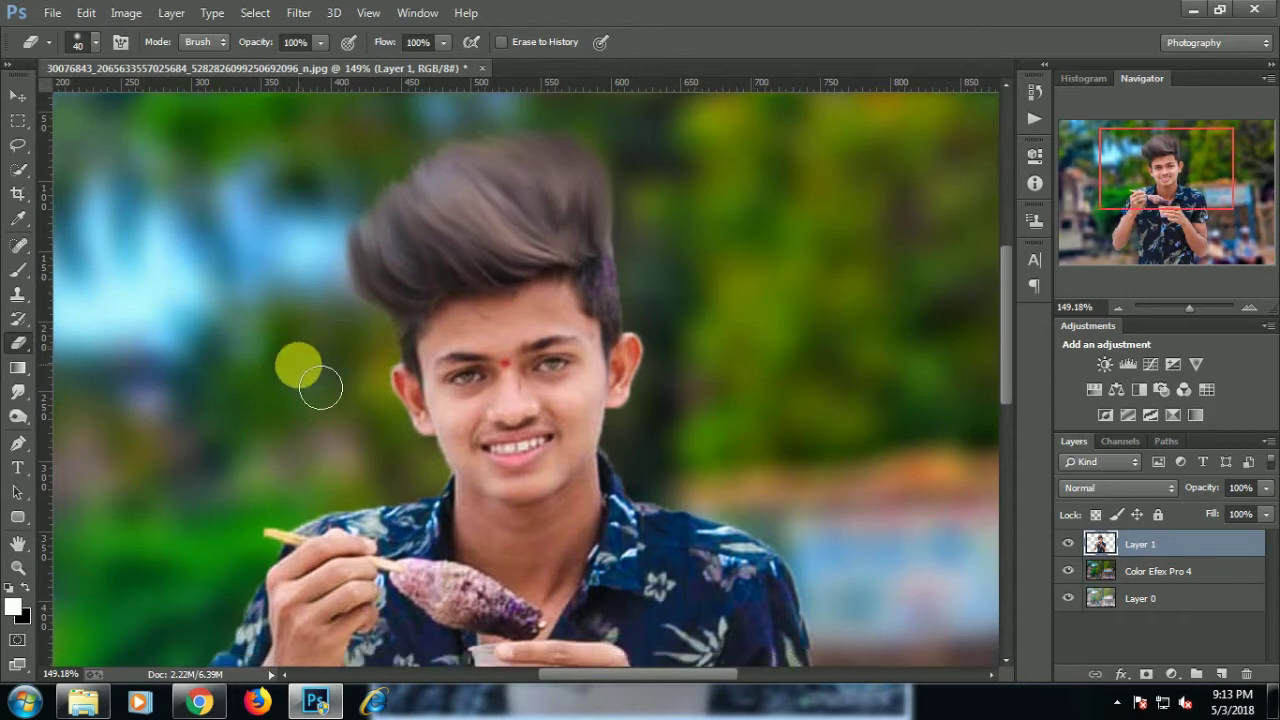
scroll(300, 363, "down", 3)
left_click_drag(1189, 307, 1183, 313)
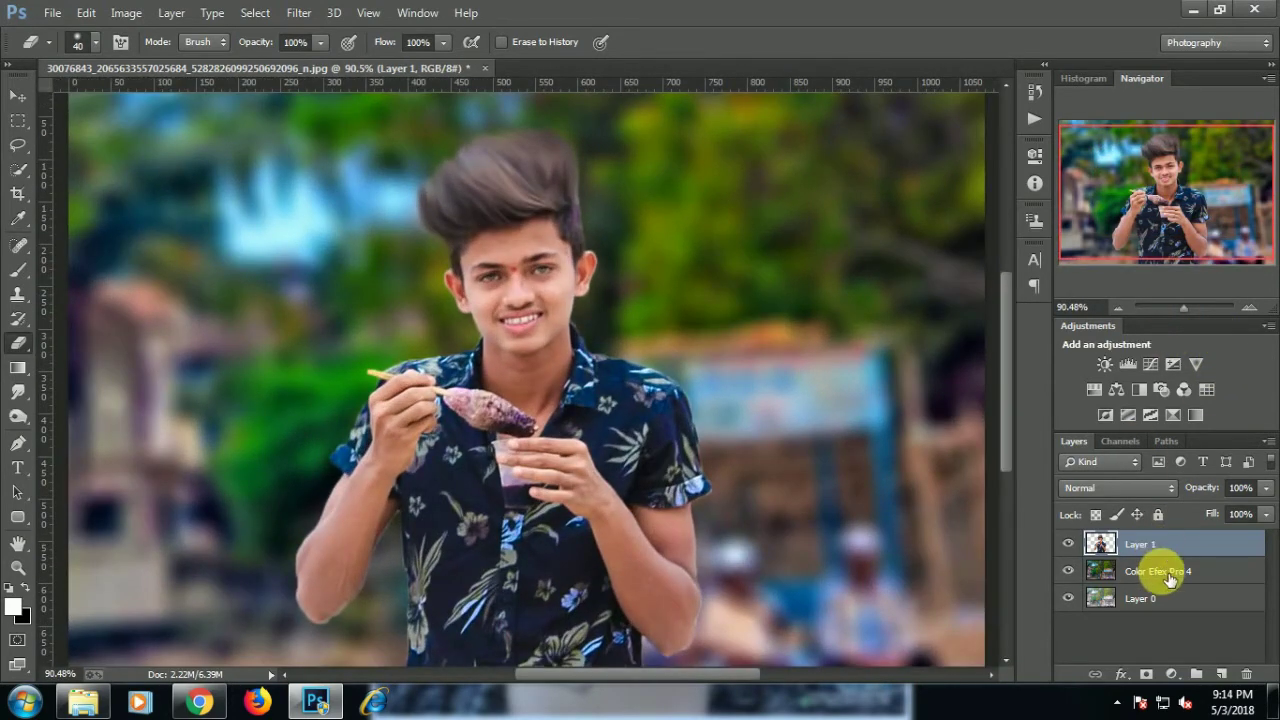
Merge the Color Efex Pro 4 layer down into Layer 0
right_click(1161, 571)
left_click(871, 534)
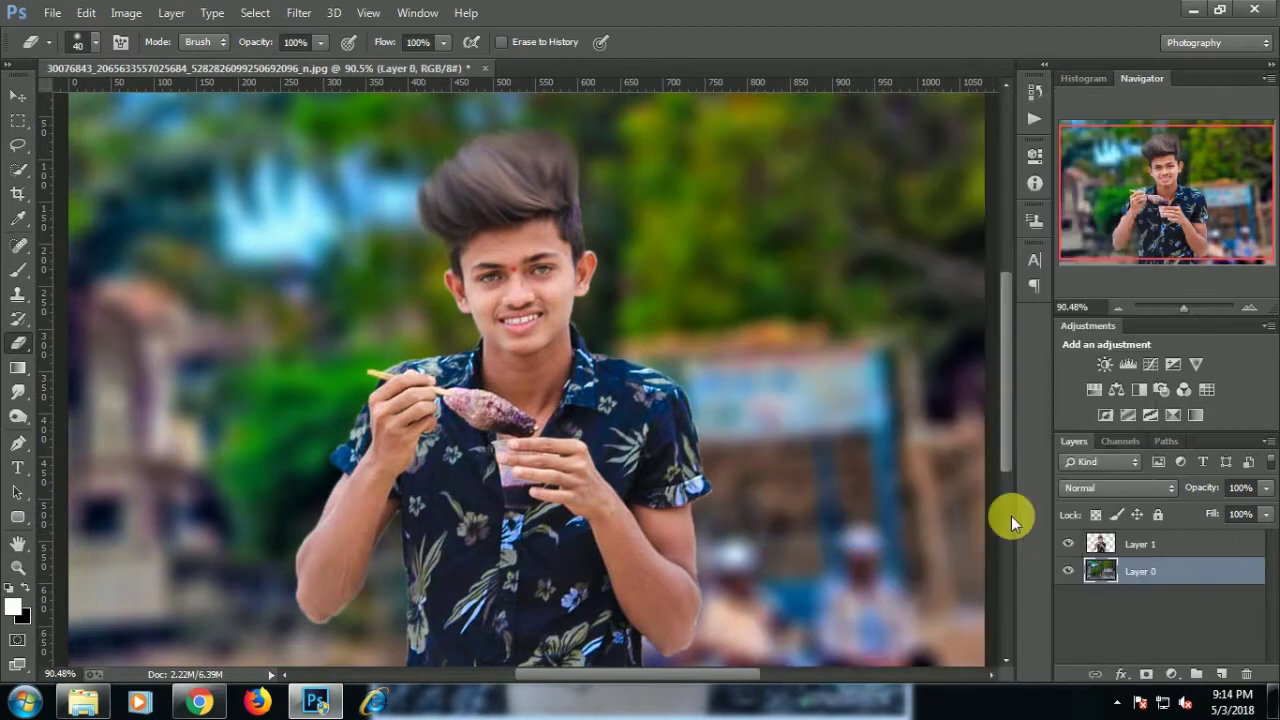
left_click(313, 12)
Use Camera Raw HSL saturation to set Greens +36, Blues +21 and Yellows +5
left_click(328, 123)
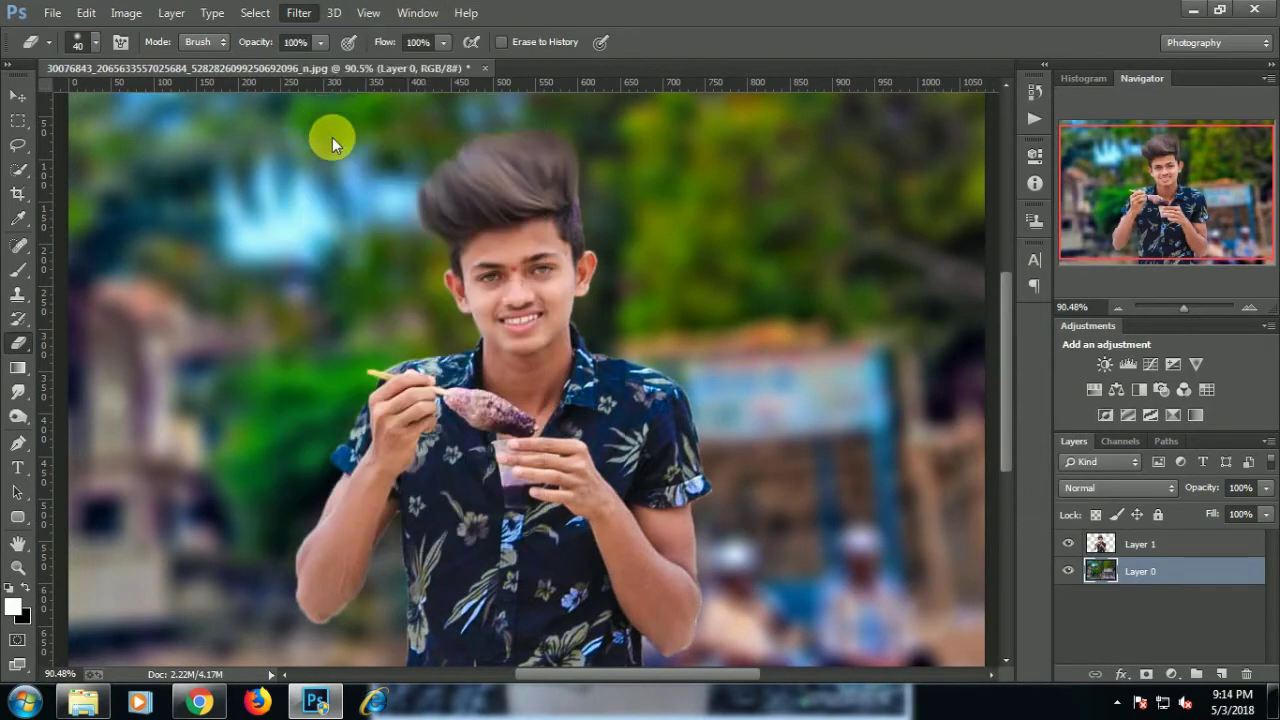
scroll(979, 586, "down", 1)
left_click(992, 204)
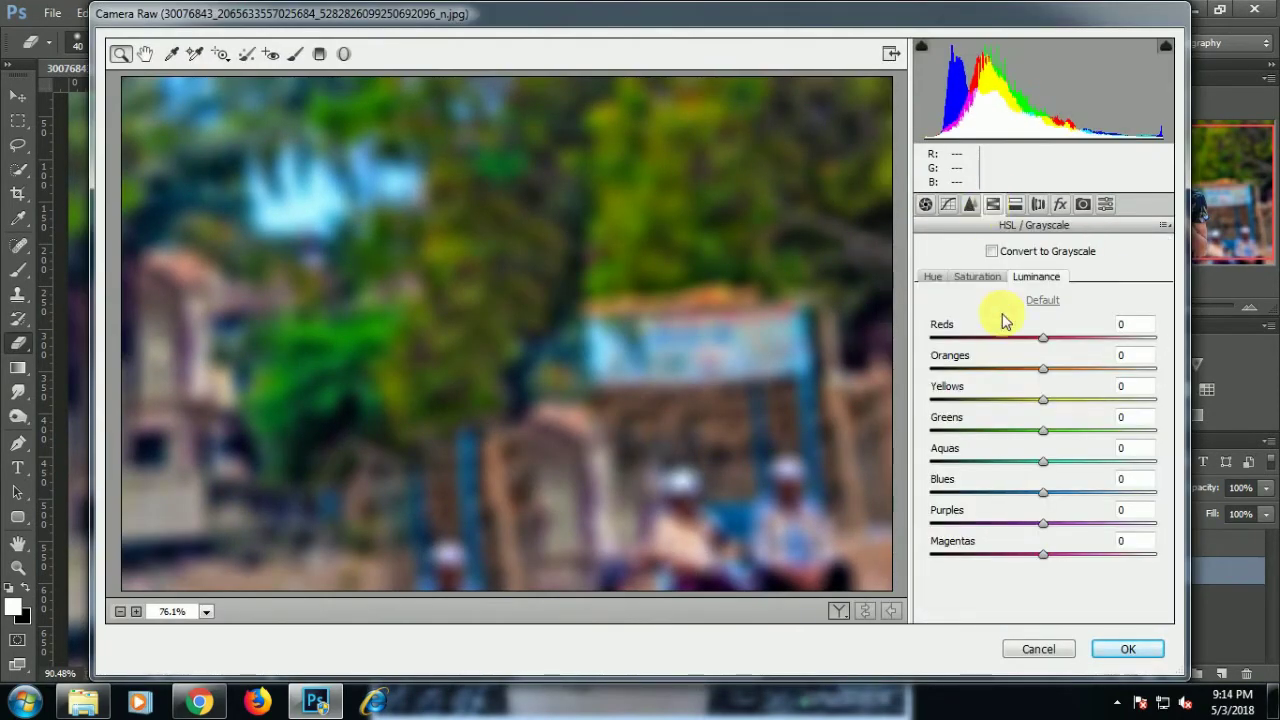
left_click(978, 280)
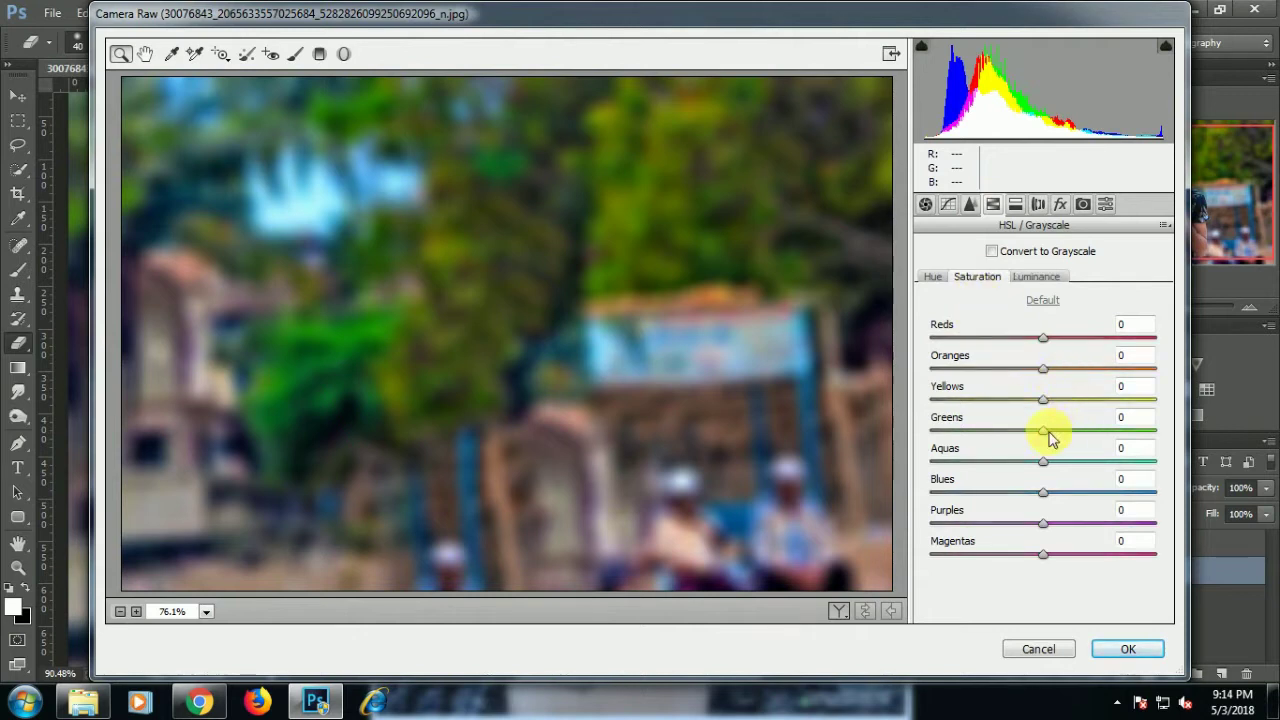
mouse_move(1049, 433)
left_mouse_down()
mouse_move(1097, 433)
mouse_move(1084, 430)
left_mouse_up()
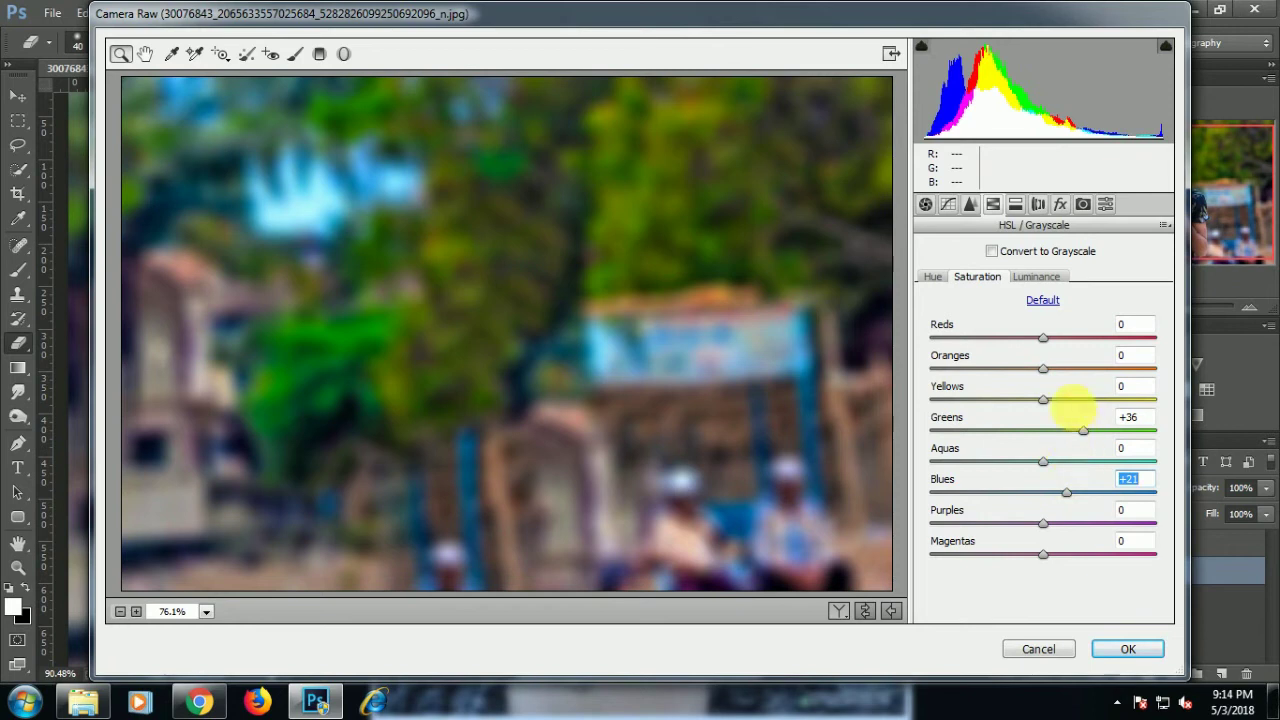
left_click_drag(925, 396, 1049, 409)
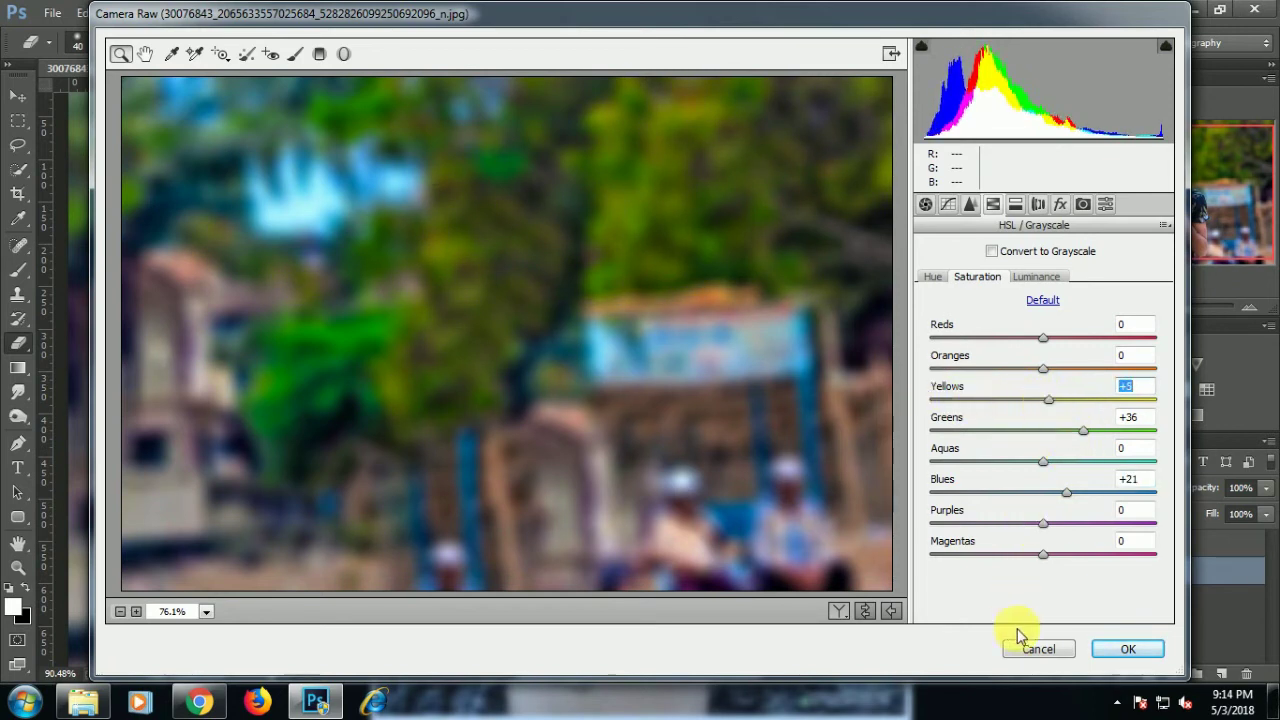
left_click(1122, 652)
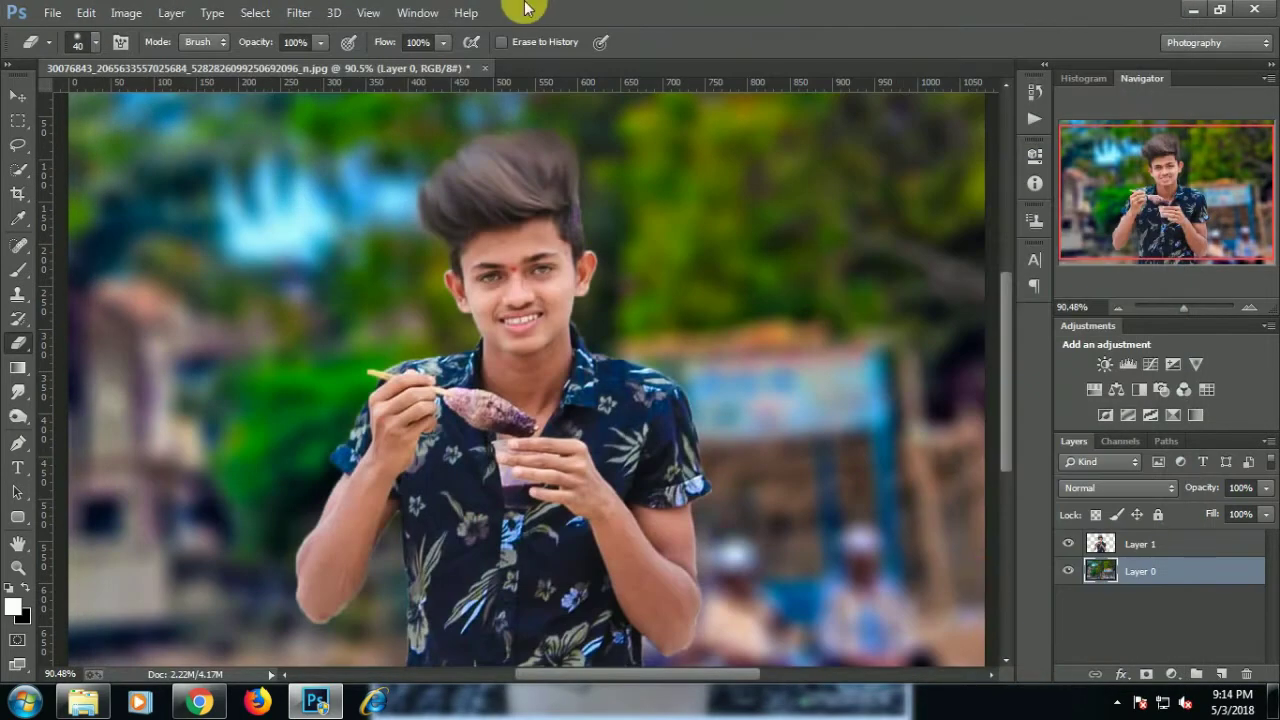
Launch Color Efex Pro 4 on the Layer 1 portrait
left_click(1187, 554)
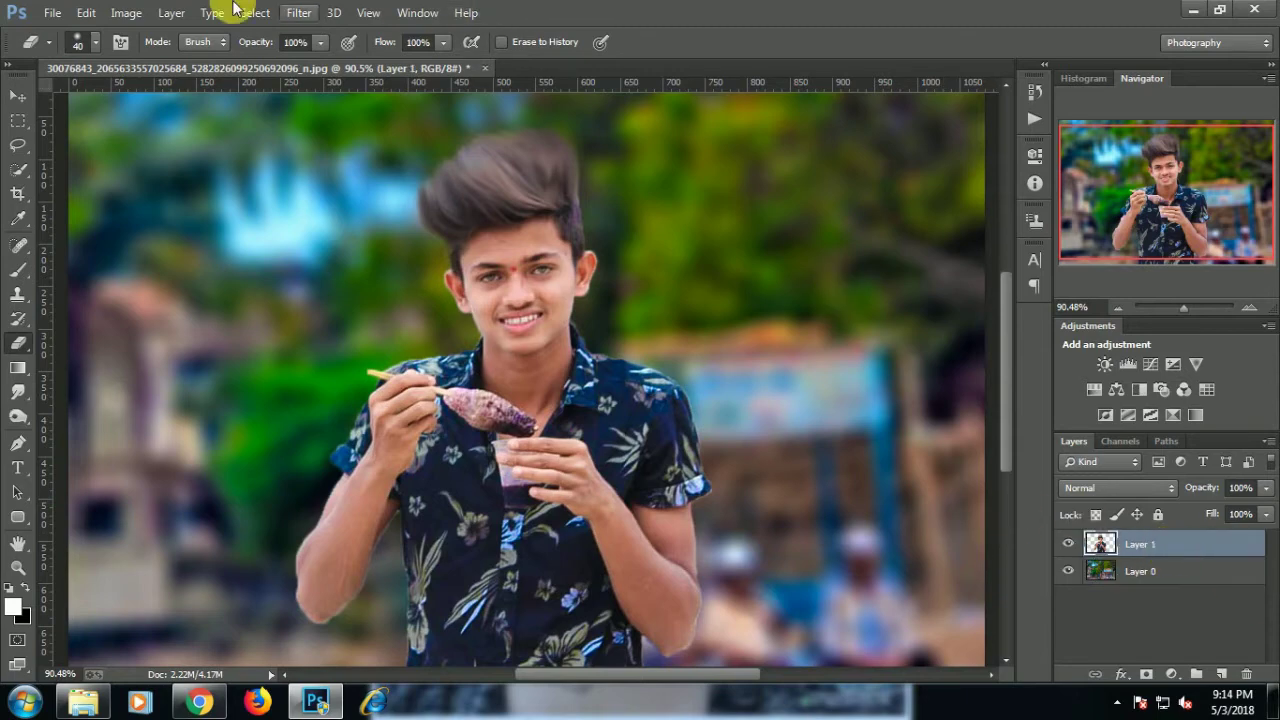
left_click(297, 20)
mouse_move(333, 495)
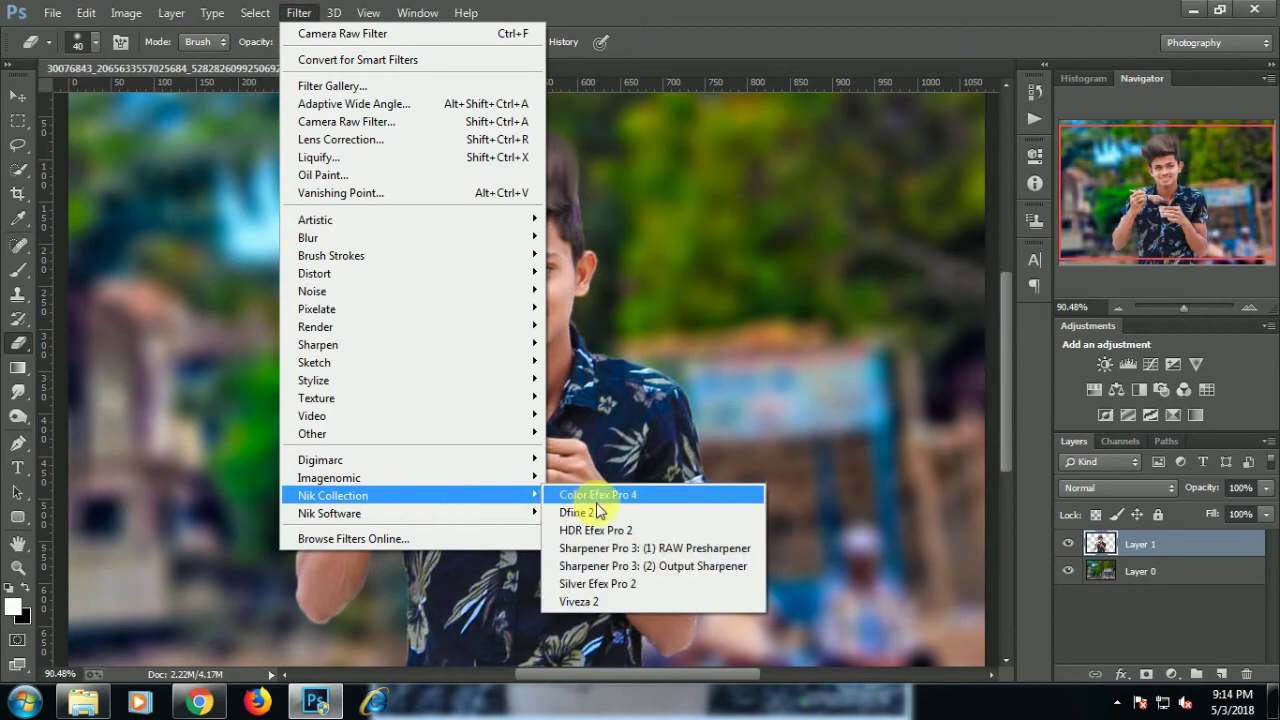
left_click(594, 502)
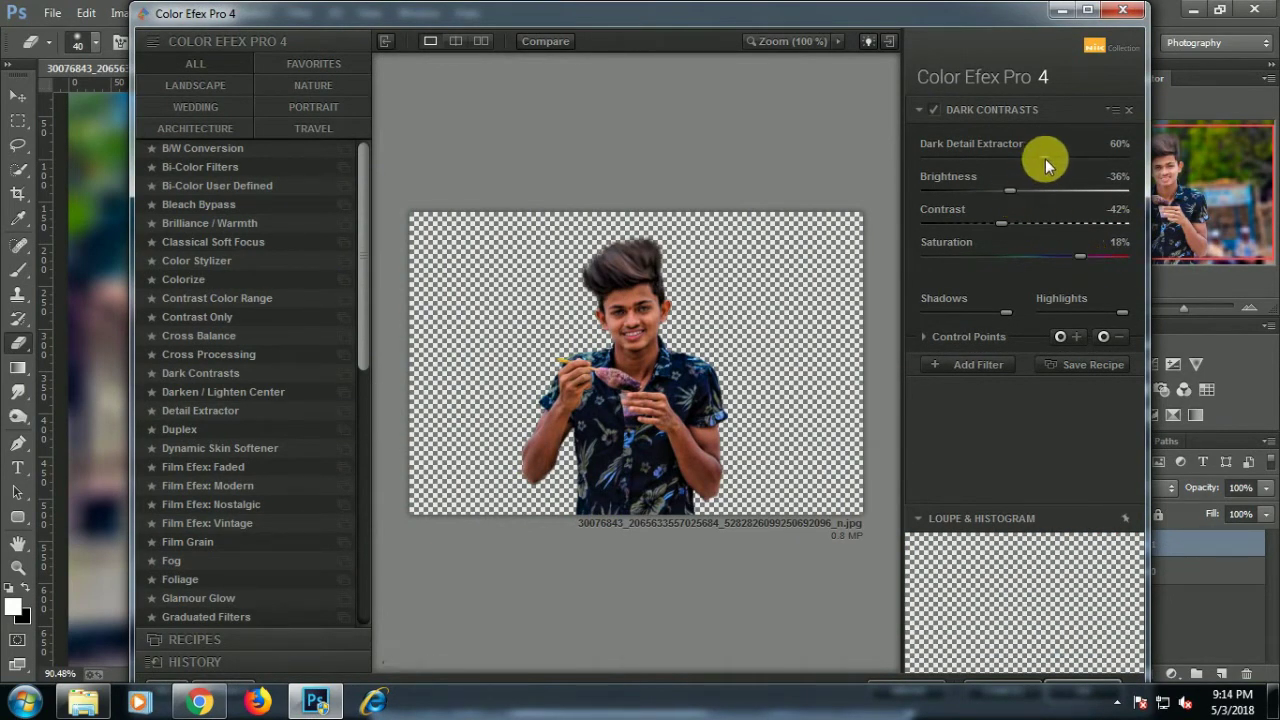
Add Contrast Color Range with Contrast at 6% and slightly higher Color Contrast, then apply
left_click(968, 364)
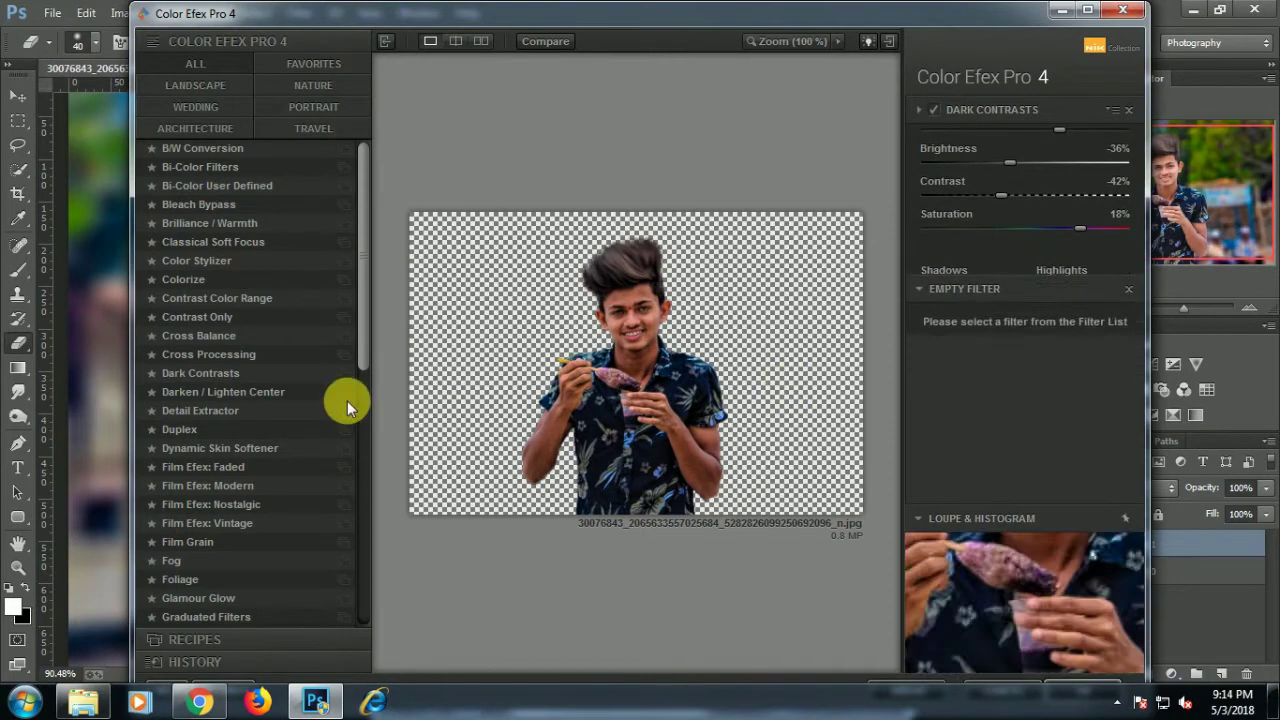
left_click(241, 324)
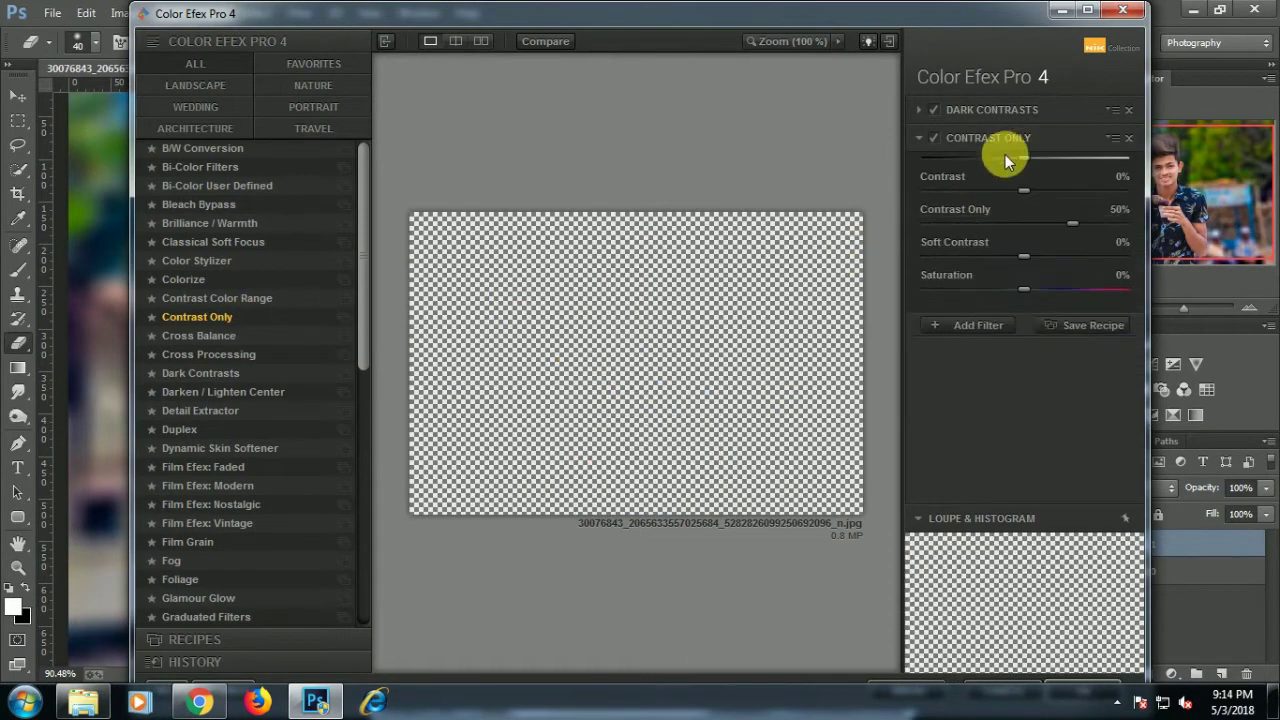
left_click(248, 299)
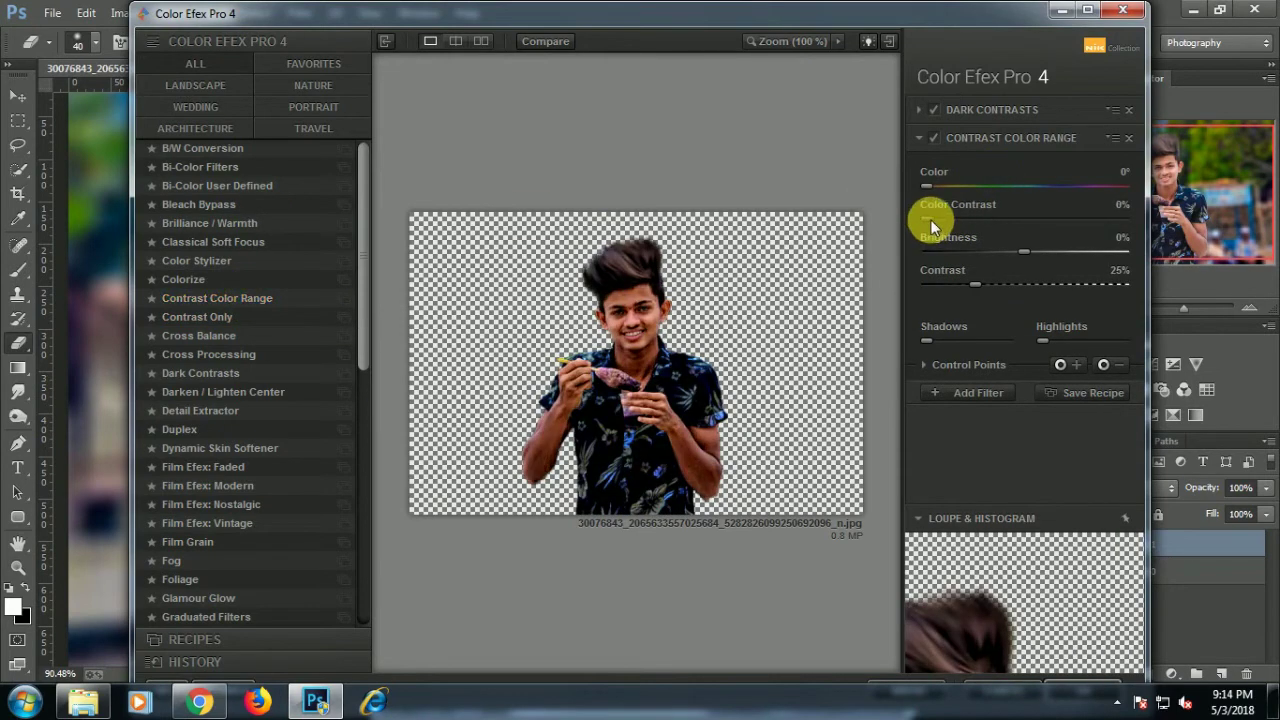
left_click(938, 285)
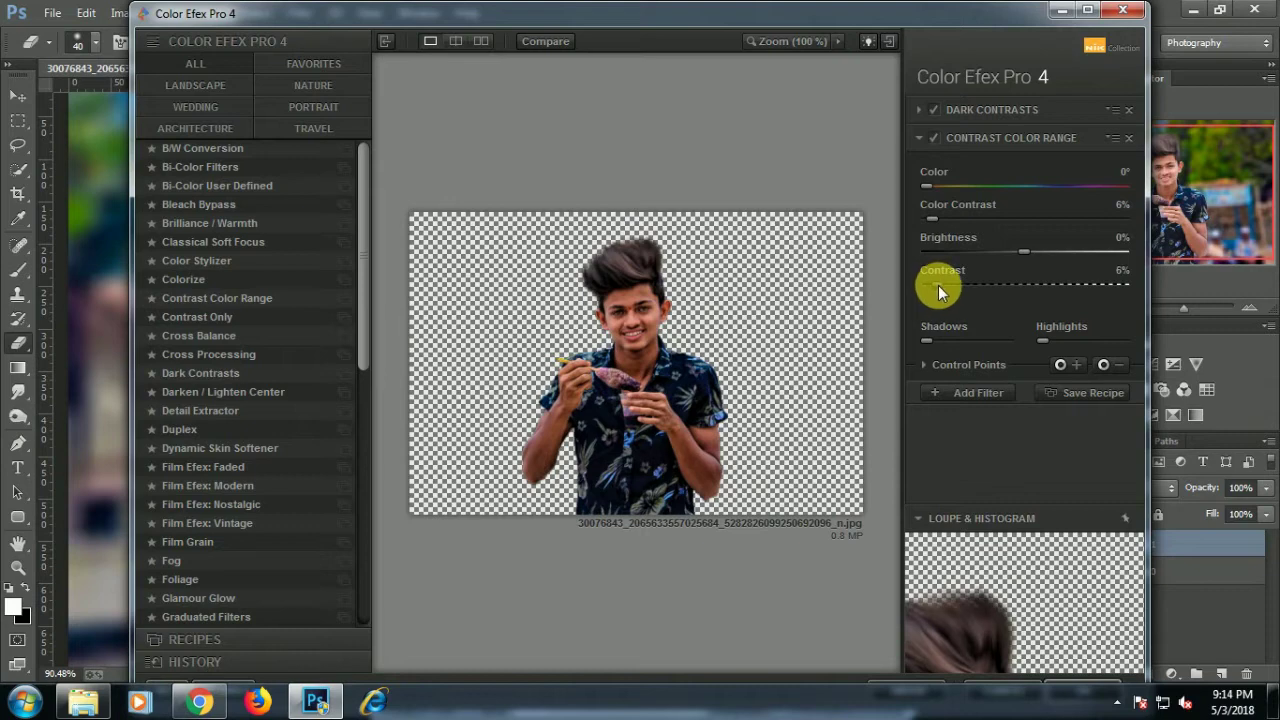
left_click(938, 218)
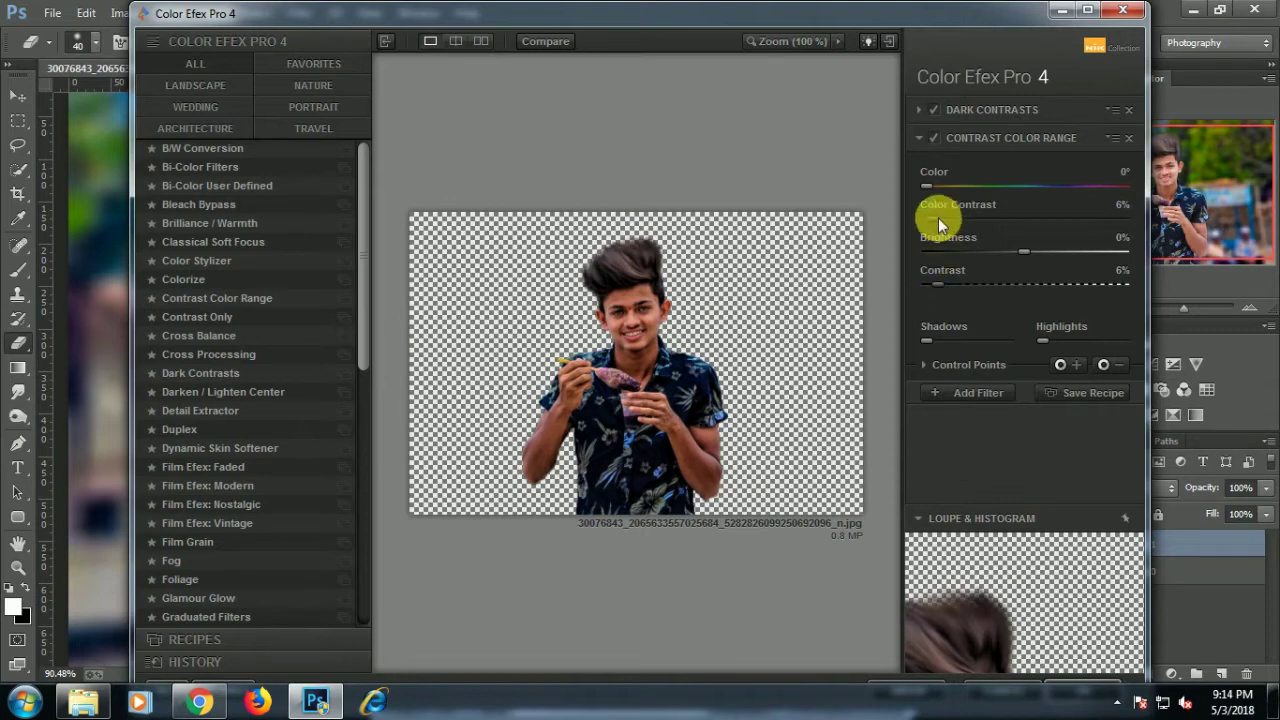
left_click(970, 394)
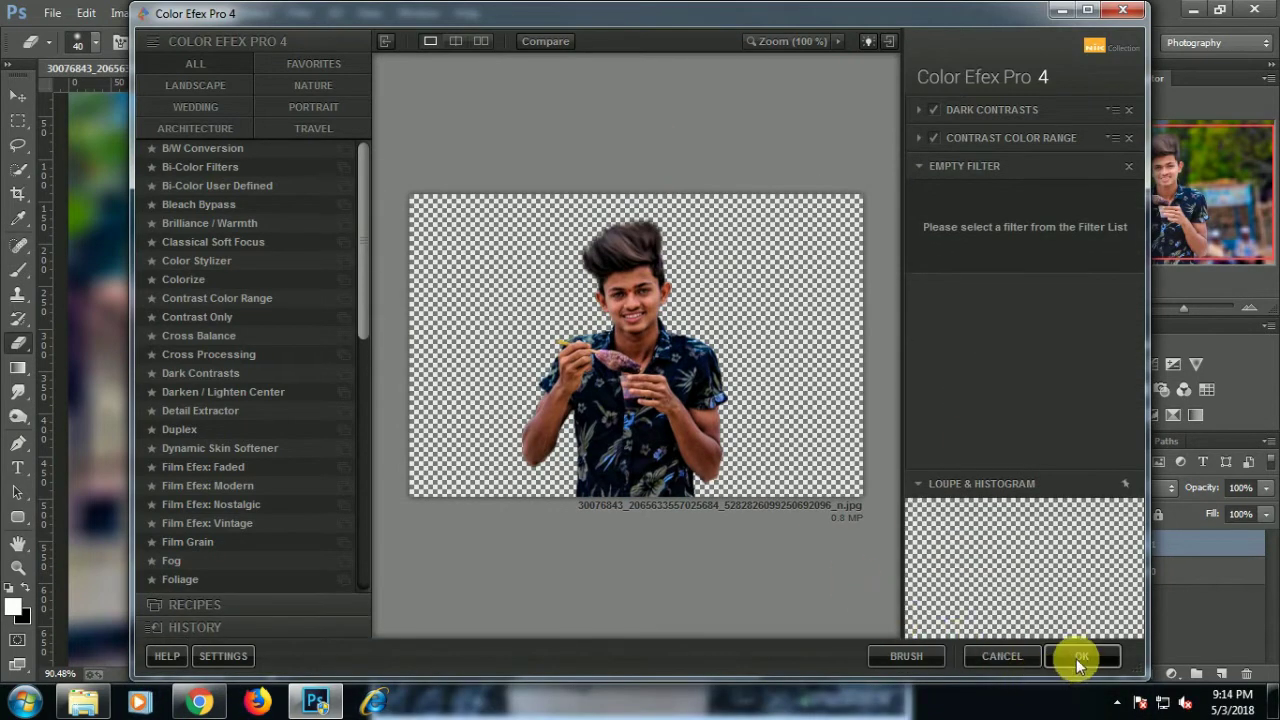
left_click(1080, 657)
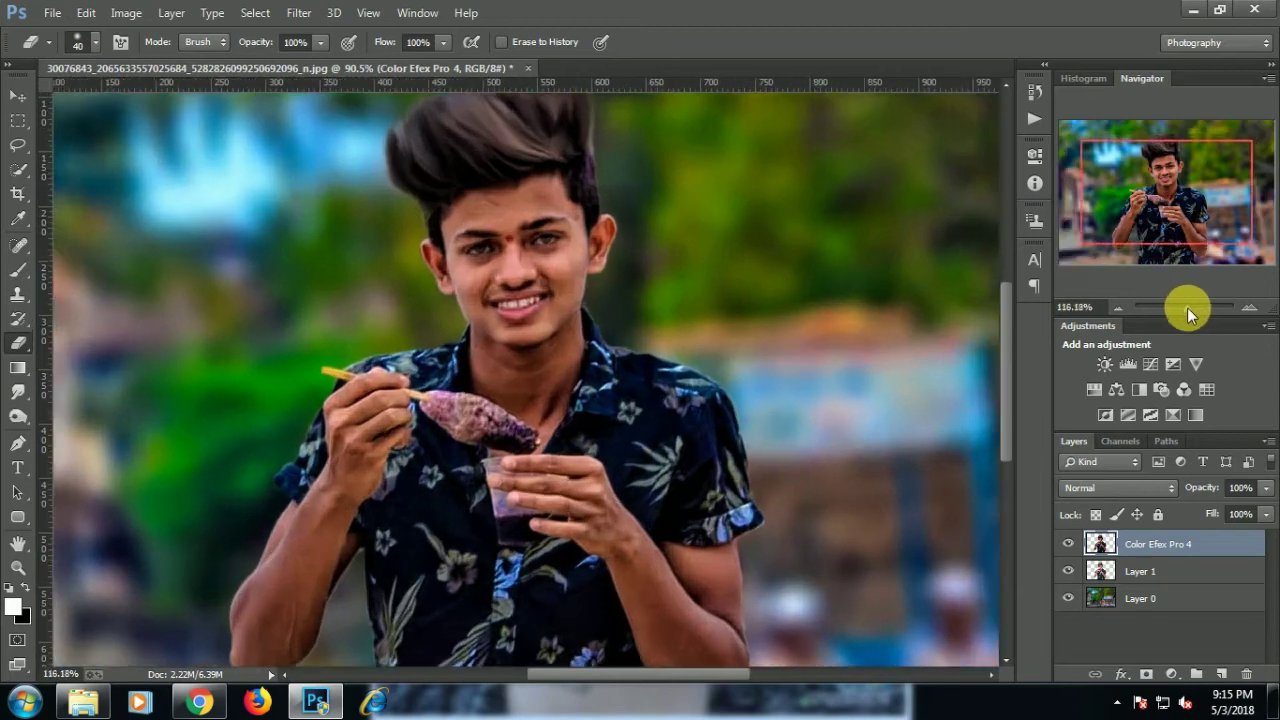
Zoom in and erase the Color Efex effect over the eyes and mouth area
mouse_move(1184, 307)
left_mouse_down()
mouse_move(1170, 304)
mouse_move(1182, 306)
left_mouse_up()
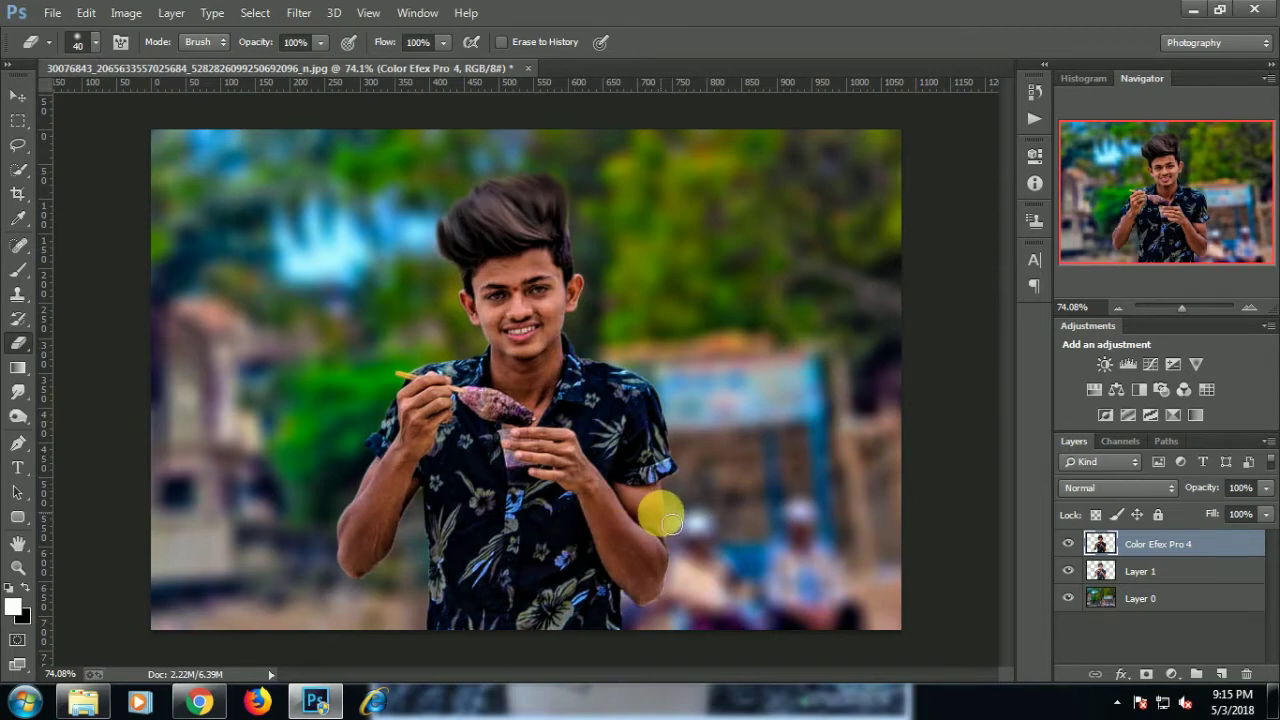
left_click_drag(1185, 307, 1192, 307)
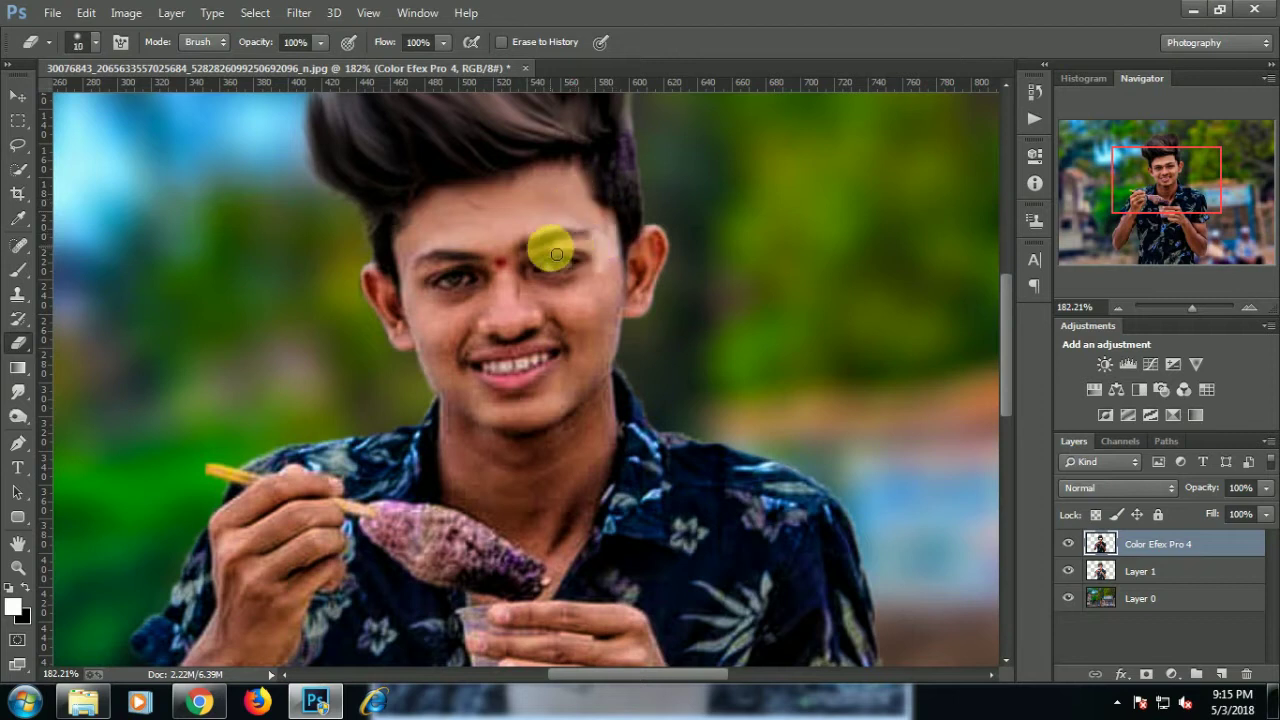
key("bracketleft")
mouse_move(566, 289)
left_mouse_down()
mouse_move(604, 268)
mouse_move(623, 286)
mouse_move(657, 220)
mouse_move(580, 380)
mouse_move(457, 329)
mouse_move(457, 363)
mouse_move(500, 434)
mouse_move(482, 490)
mouse_move(525, 371)
mouse_move(448, 309)
mouse_move(503, 298)
mouse_move(391, 363)
mouse_move(414, 343)
mouse_move(594, 408)
mouse_move(560, 437)
mouse_move(500, 423)
mouse_move(591, 420)
mouse_move(557, 417)
mouse_move(650, 457)
mouse_move(472, 437)
mouse_move(643, 486)
mouse_move(577, 486)
mouse_move(603, 535)
mouse_move(543, 508)
mouse_move(689, 543)
left_mouse_up()
key("bracketright")
key("bracketright")
scroll(414, 343, "down", 2)
scroll(470, 418, "down", 3)
key("bracketleft")
key("bracketleft")
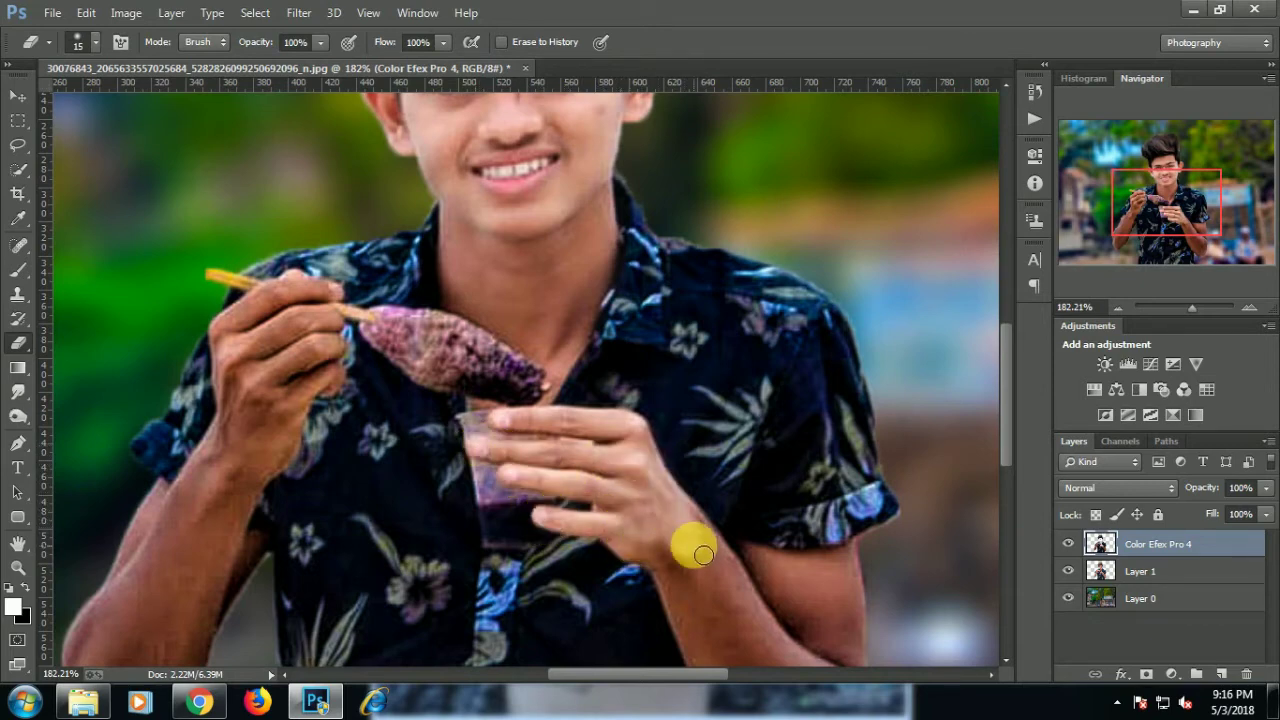
Erase the effect over the hand, forearm, elbow and left hand
scroll(689, 543, "down", 3)
key("bracketright")
key("bracketright")
mouse_move(688, 489)
left_mouse_down()
mouse_move(709, 443)
mouse_move(697, 486)
mouse_move(614, 429)
left_mouse_up()
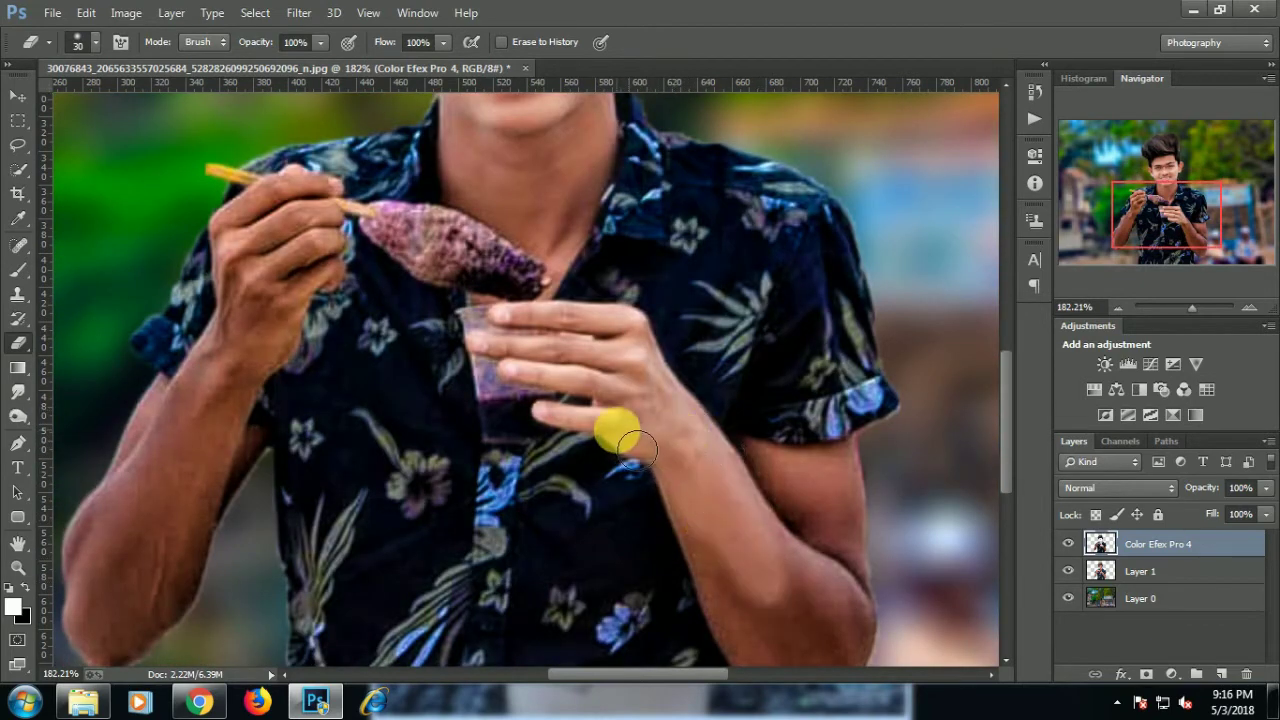
scroll(871, 535, "down", 3)
key("bracketright")
mouse_move(872, 535)
left_mouse_down()
mouse_move(762, 520)
mouse_move(802, 591)
mouse_move(906, 526)
mouse_move(856, 376)
mouse_move(329, 557)
mouse_move(310, 660)
mouse_move(389, 337)
mouse_move(434, 409)
mouse_move(457, 294)
left_mouse_up()
scroll(329, 557, "left", 5)
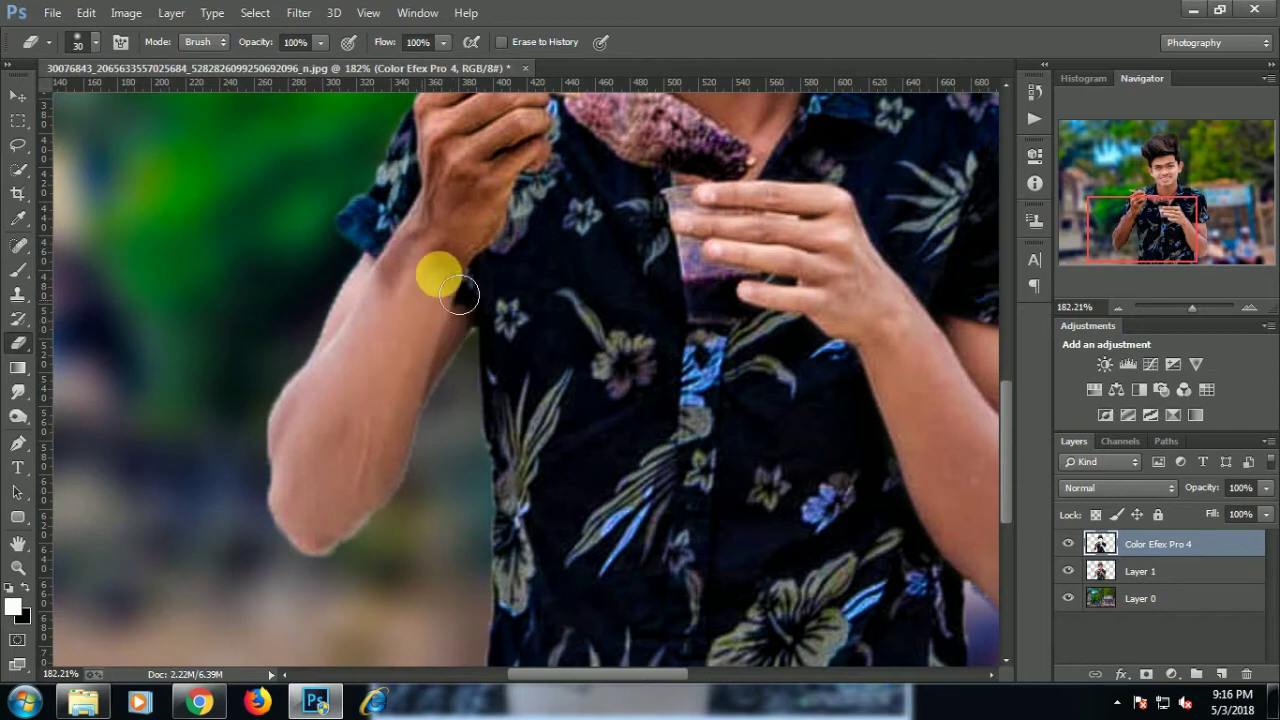
scroll(500, 205, "up", 2)
mouse_move(481, 194)
left_mouse_down()
mouse_move(443, 214)
mouse_move(486, 286)
mouse_move(523, 177)
mouse_move(463, 251)
left_mouse_up()
Lower eraser opacity to 29%, reframe the portrait, then restore opacity to 100%
key("bracketleft")
key("bracketleft")
scroll(591, 263, "up", 2)
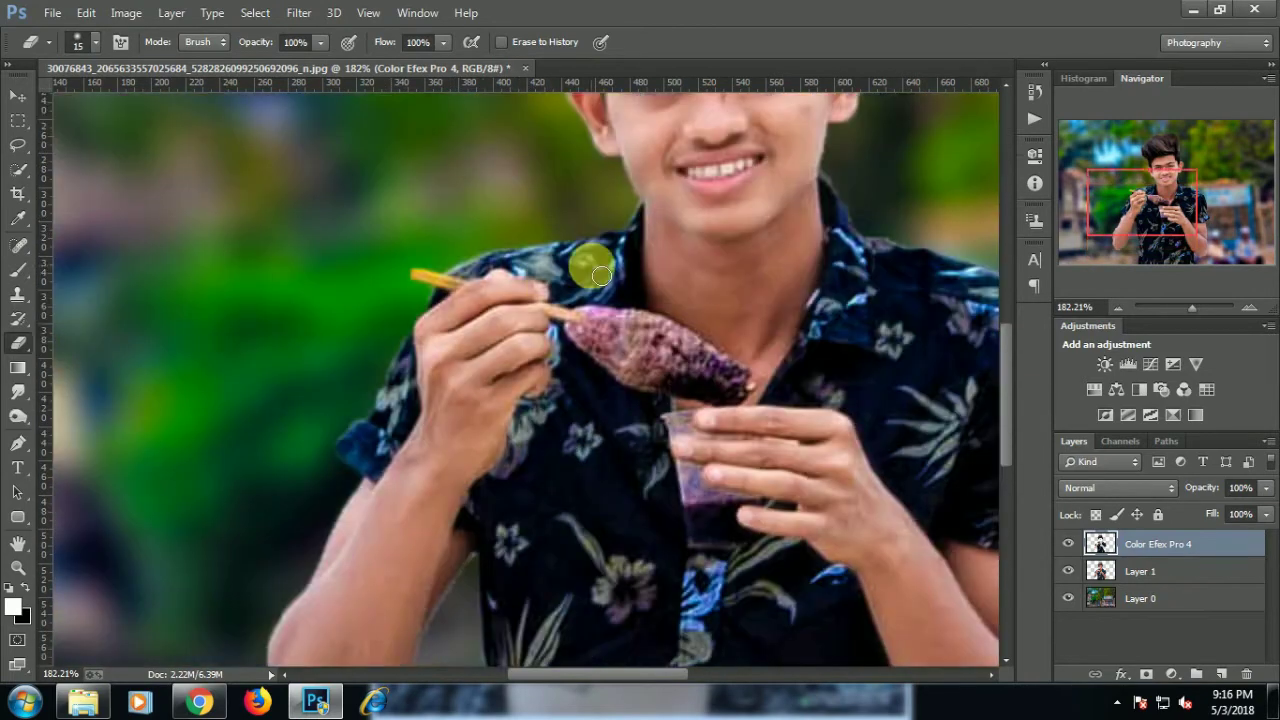
scroll(689, 440, "up", 1)
scroll(690, 420, "up", 4)
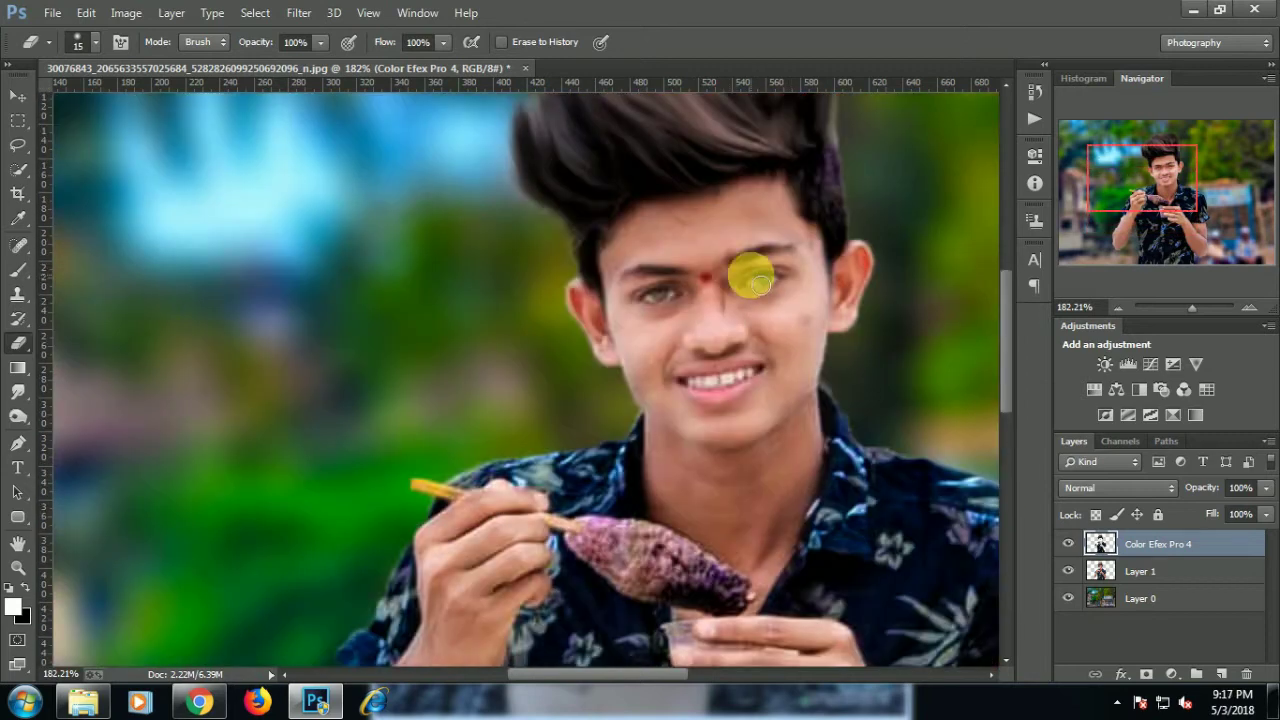
left_click(252, 73)
key("bracketright")
key("bracketright")
key("bracketright")
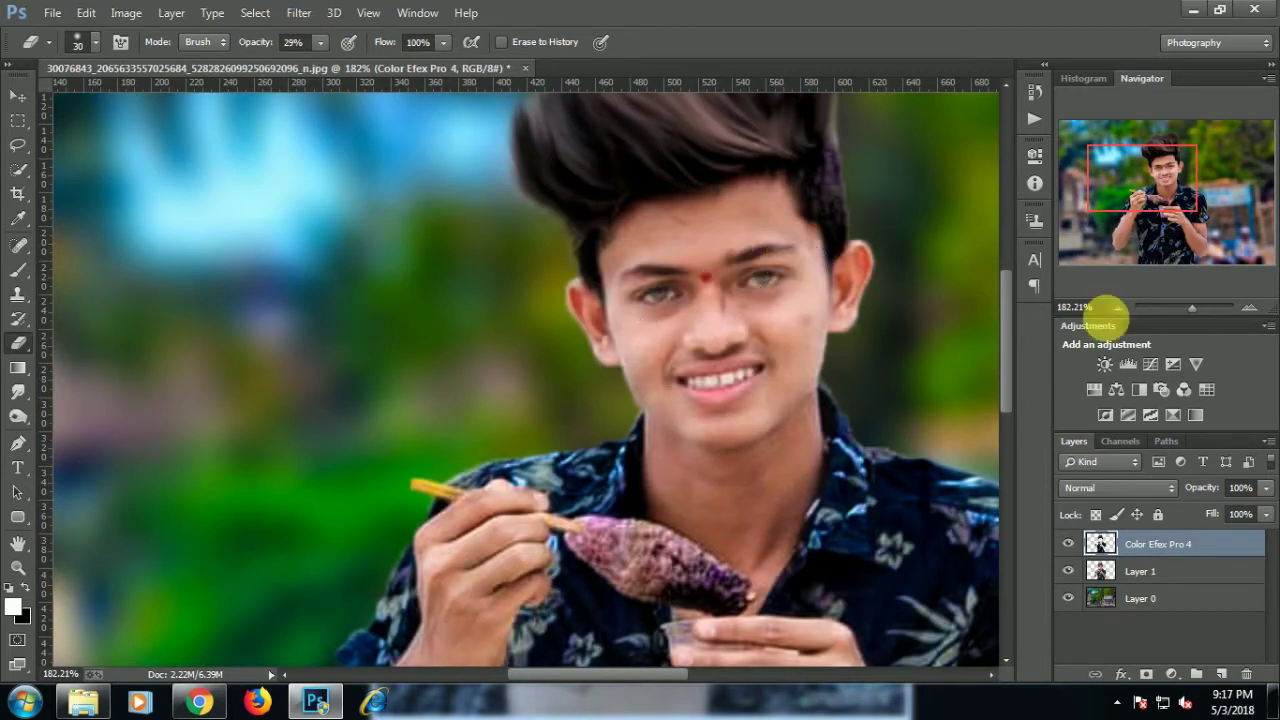
left_click(1183, 309)
left_click_drag(1183, 309, 1186, 309)
left_click(320, 42)
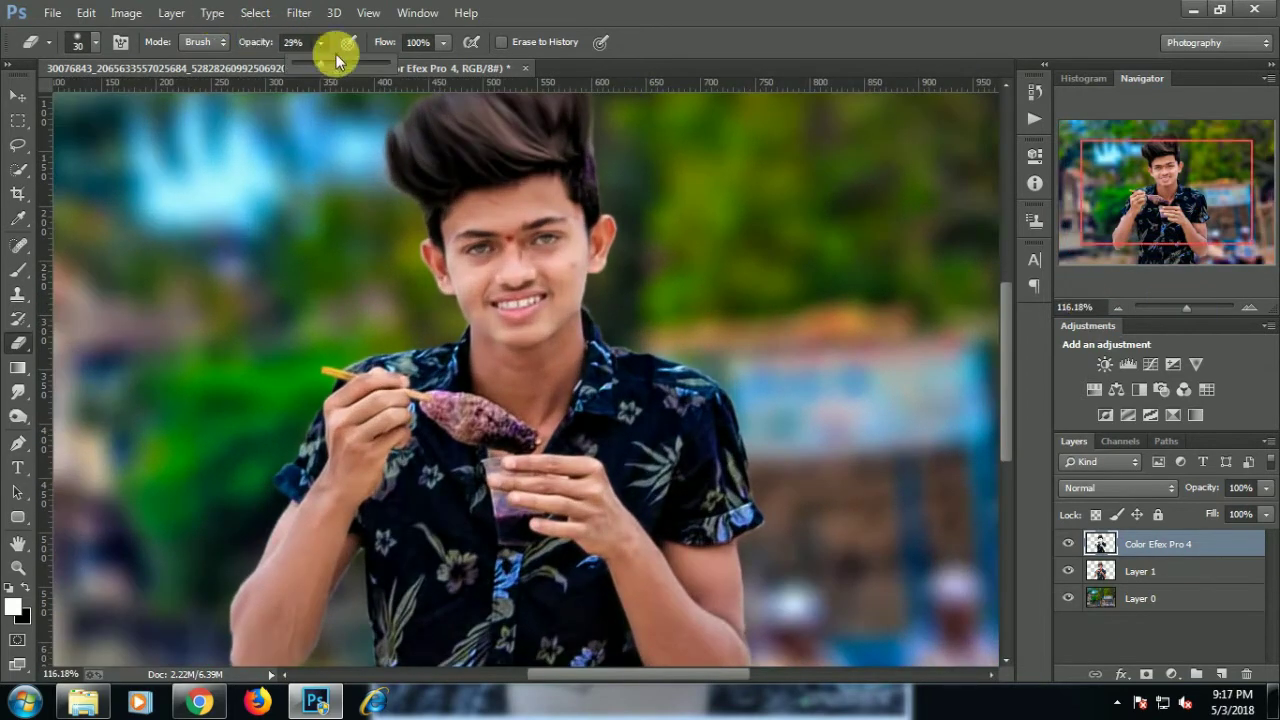
left_click_drag(316, 64, 392, 64)
left_click(512, 262)
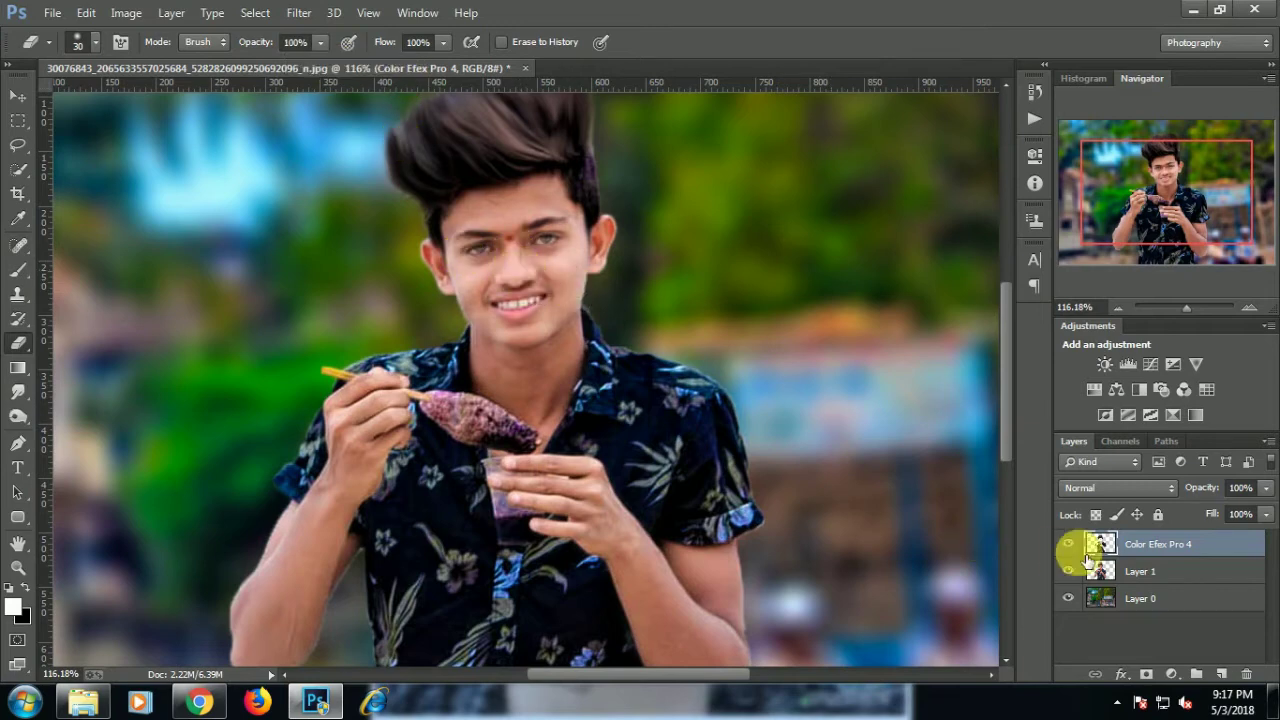
Merge Color Efex Pro 4 into Layer 1 and apply Oil Paint with Shine and Cleanliness 0
right_click(1192, 553)
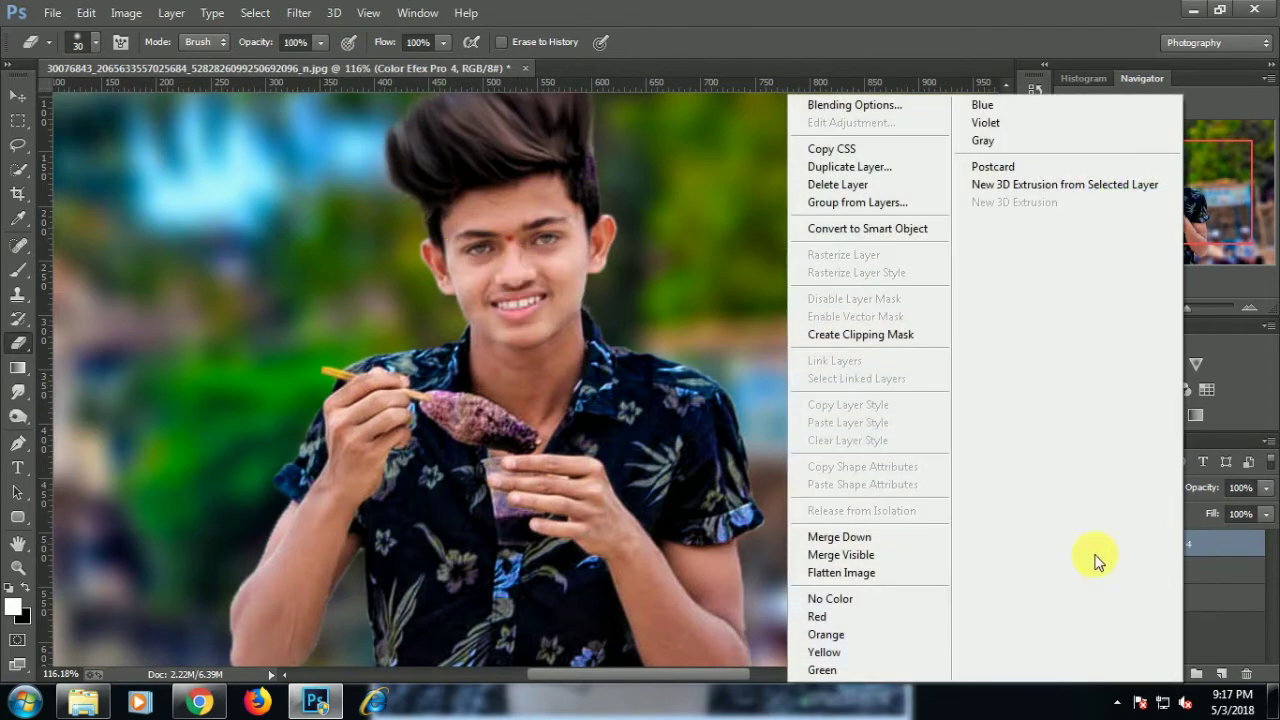
left_click(812, 535)
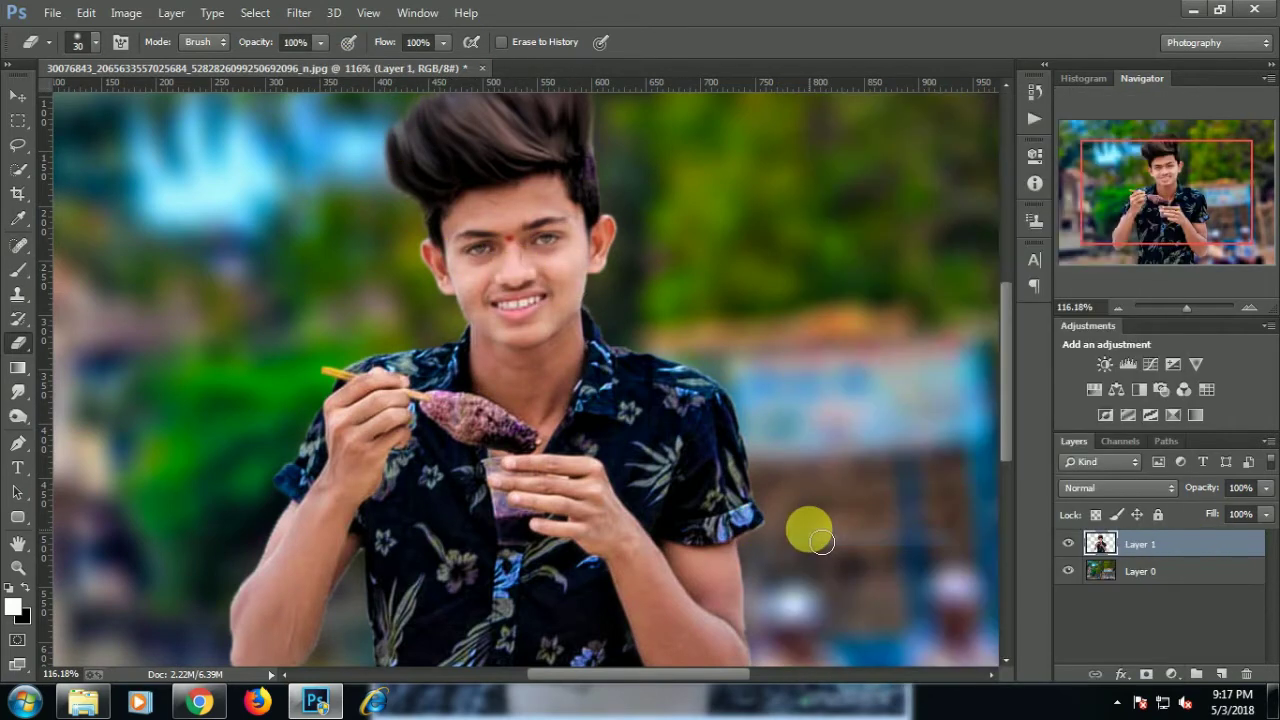
left_click(300, 13)
left_click(330, 176)
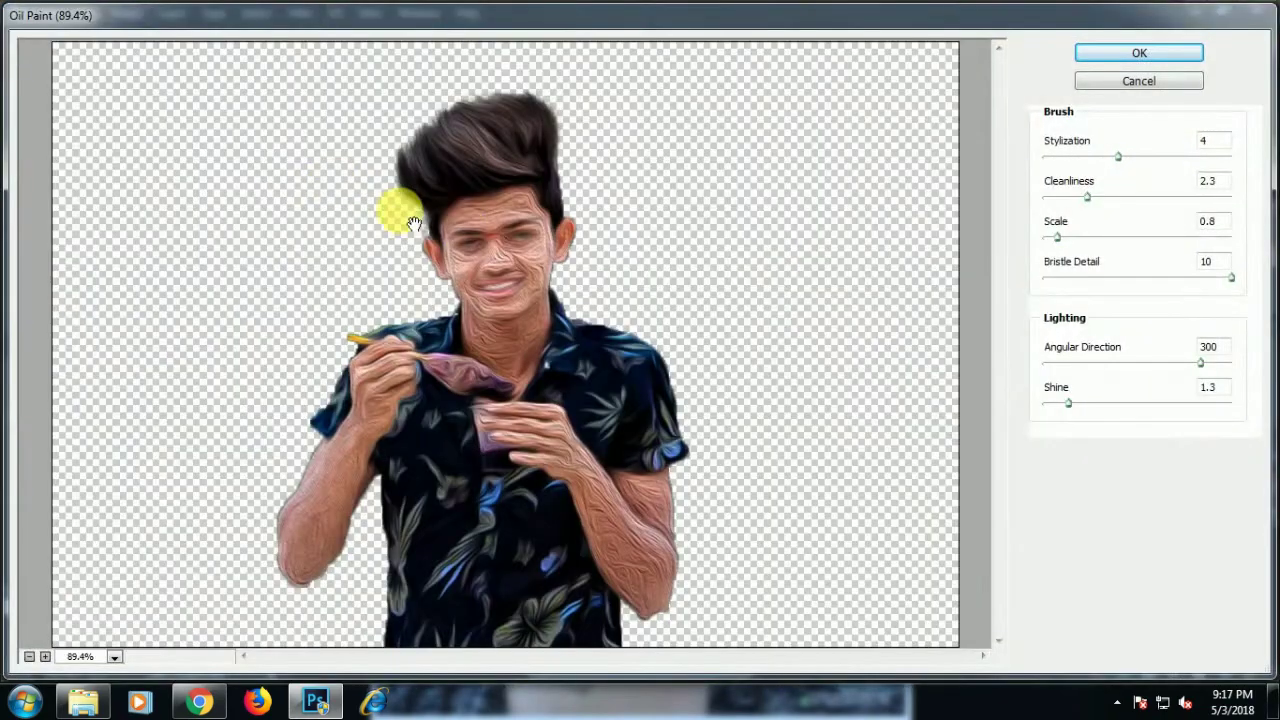
left_click_drag(1046, 409, 1037, 404)
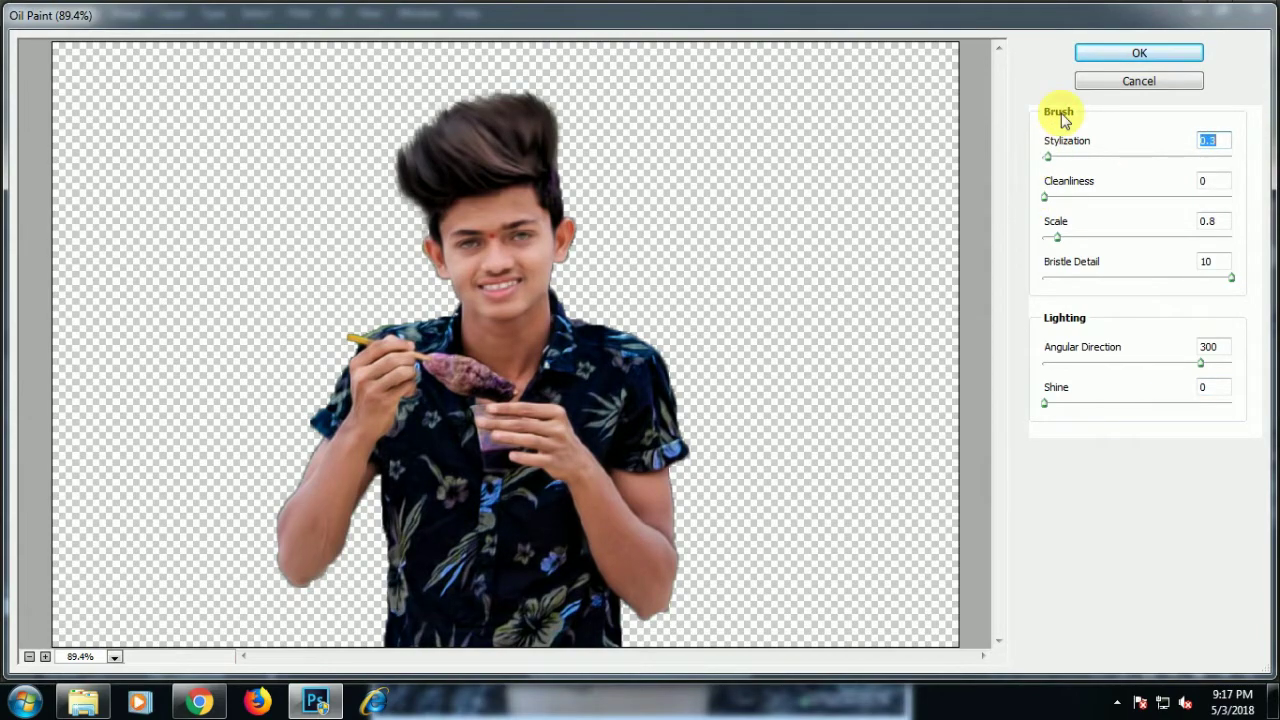
left_click(1141, 53)
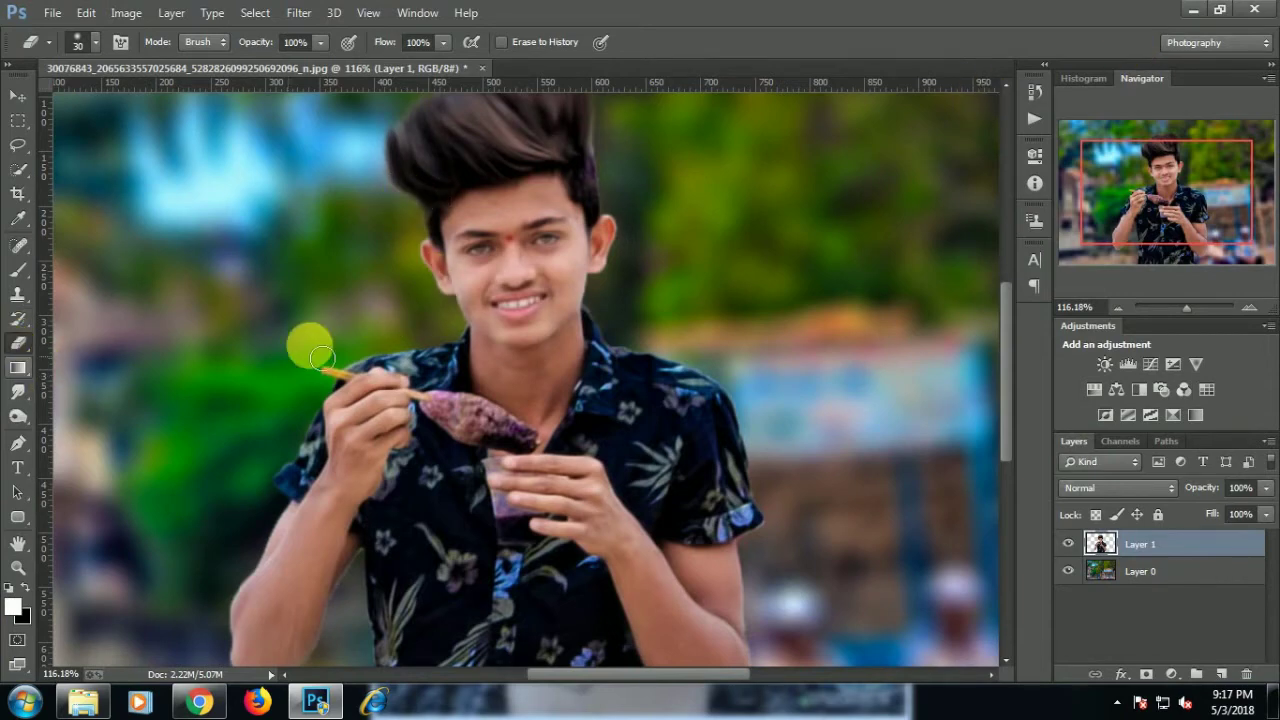
Smudge the forehead hairline with a soft round 19 px Smudge brush
left_click(17, 395)
right_click(243, 300)
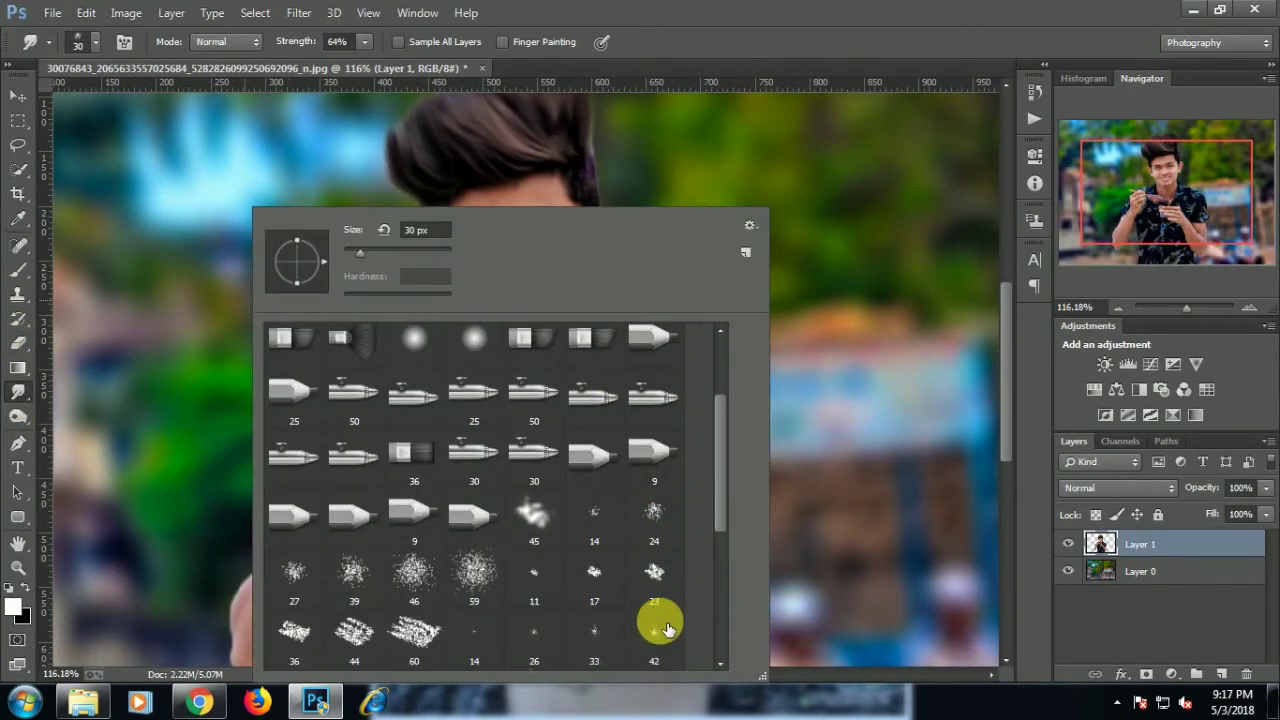
scroll(657, 614, "down", 5)
scroll(657, 627, "down", 2)
left_click(357, 636)
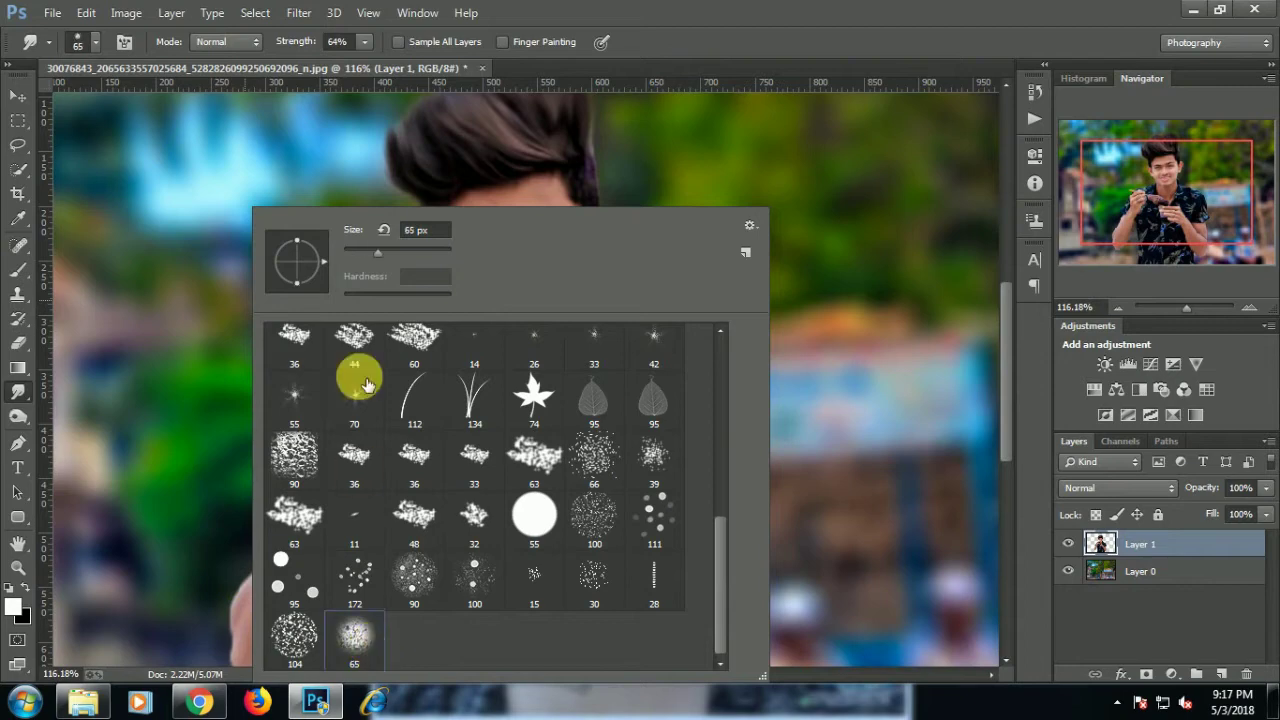
left_click(350, 252)
right_click(781, 177)
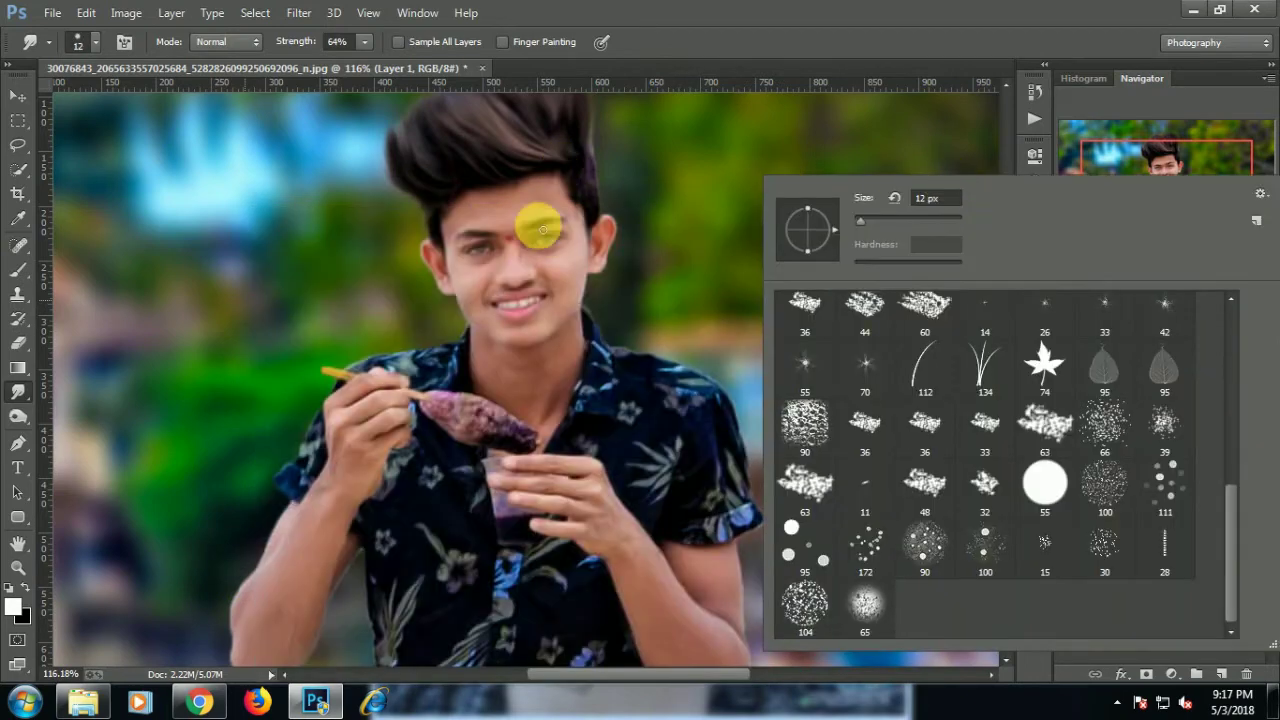
left_click_drag(864, 215, 869, 215)
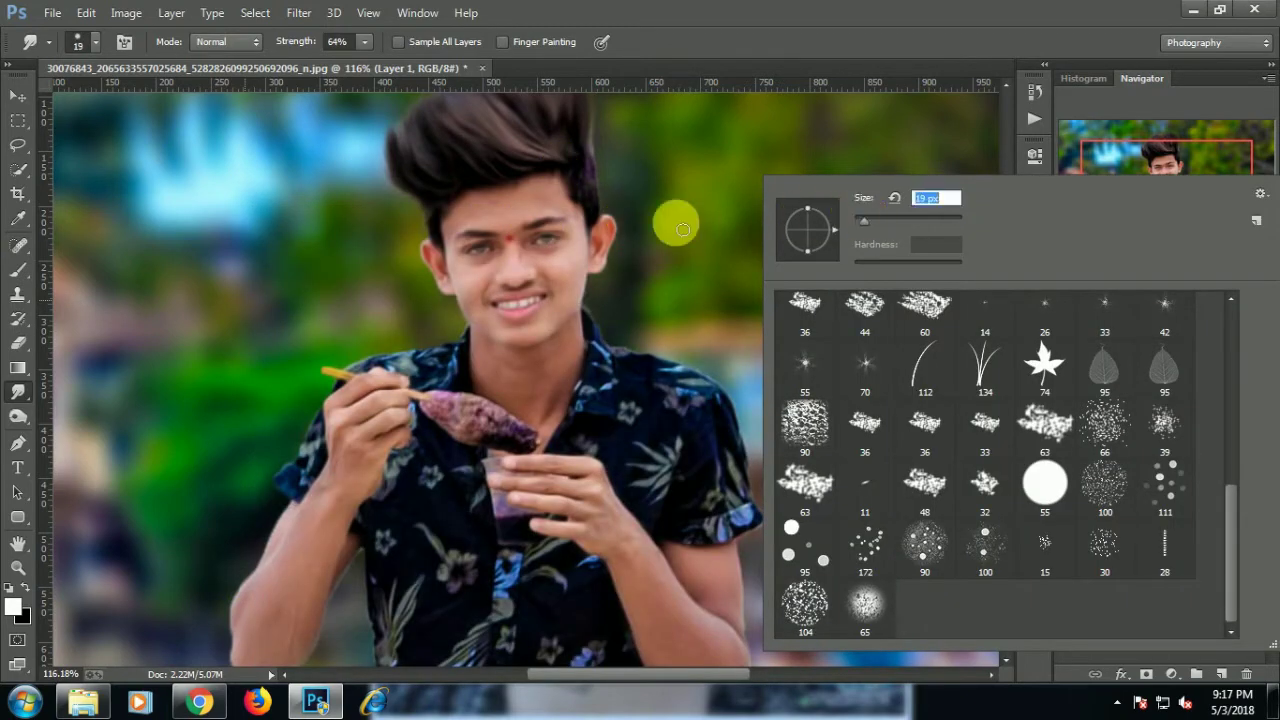
left_click(502, 208)
mouse_move(494, 219)
left_mouse_down()
mouse_move(548, 201)
mouse_move(487, 223)
mouse_move(500, 208)
mouse_move(543, 200)
mouse_move(486, 227)
mouse_move(556, 197)
left_mouse_up()
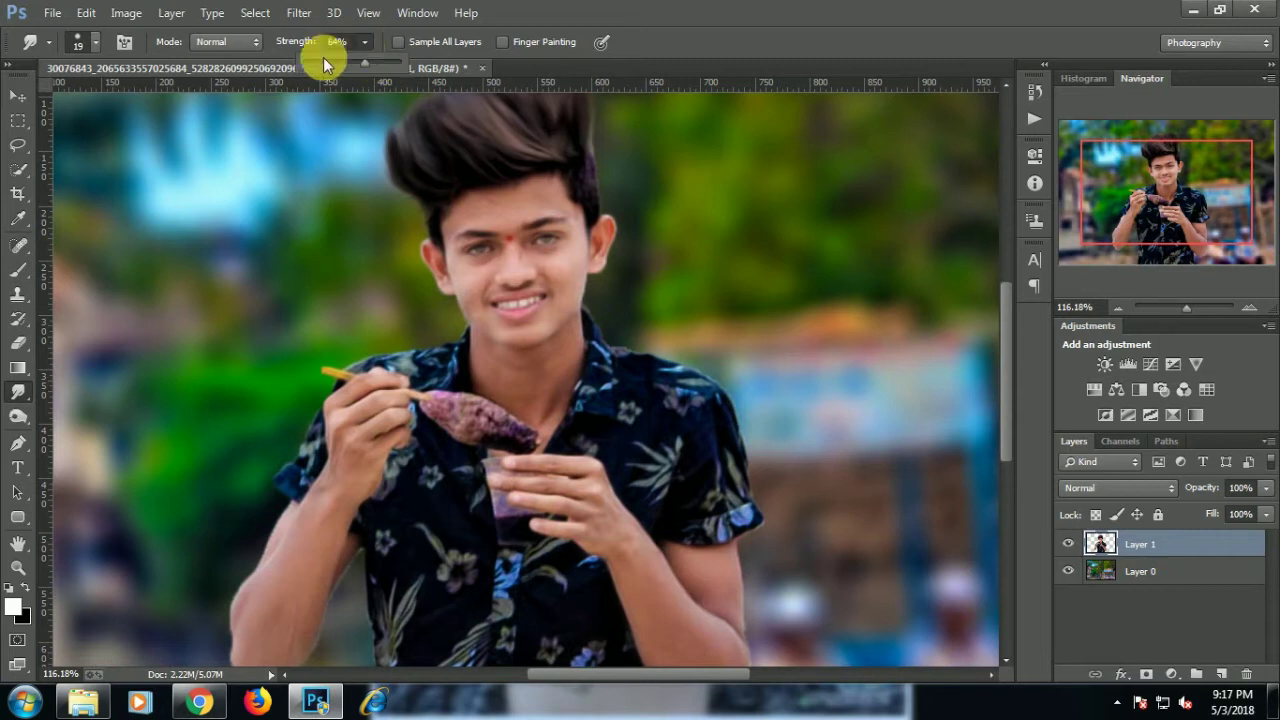
At 17% strength and 22 px, smudge the forehead and the cheek toward the chin
left_click(320, 60)
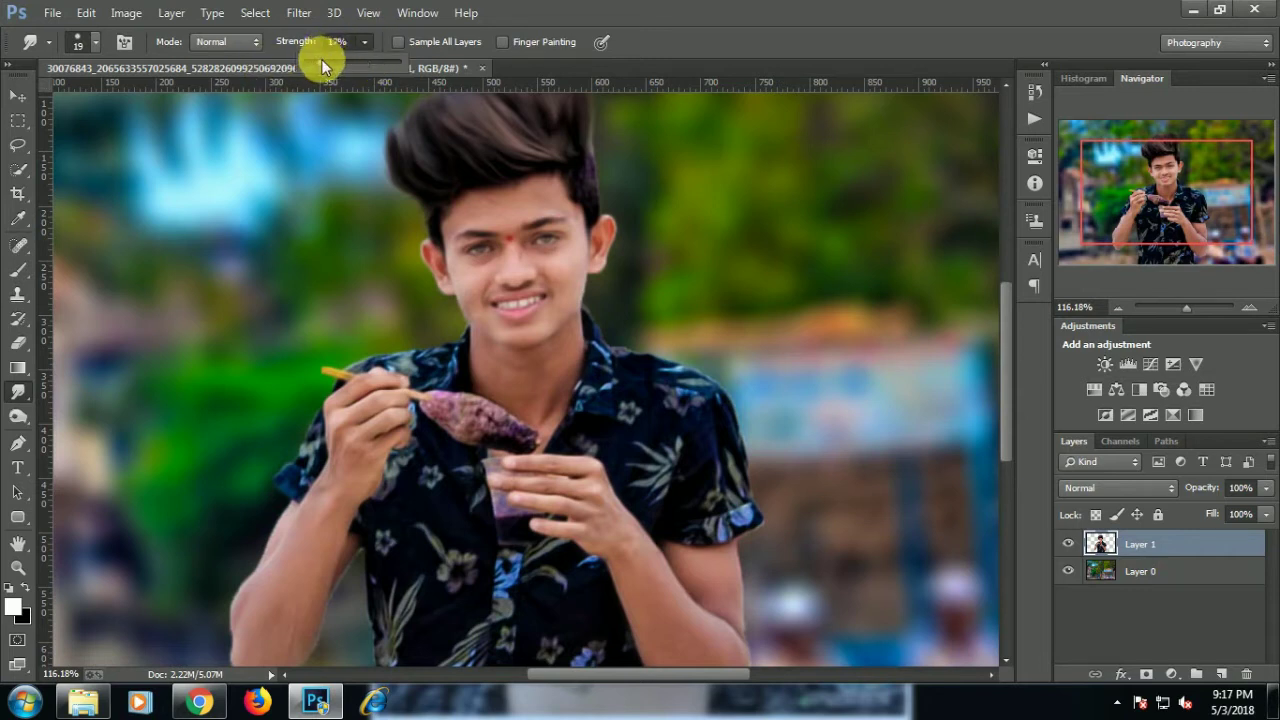
right_click(548, 202)
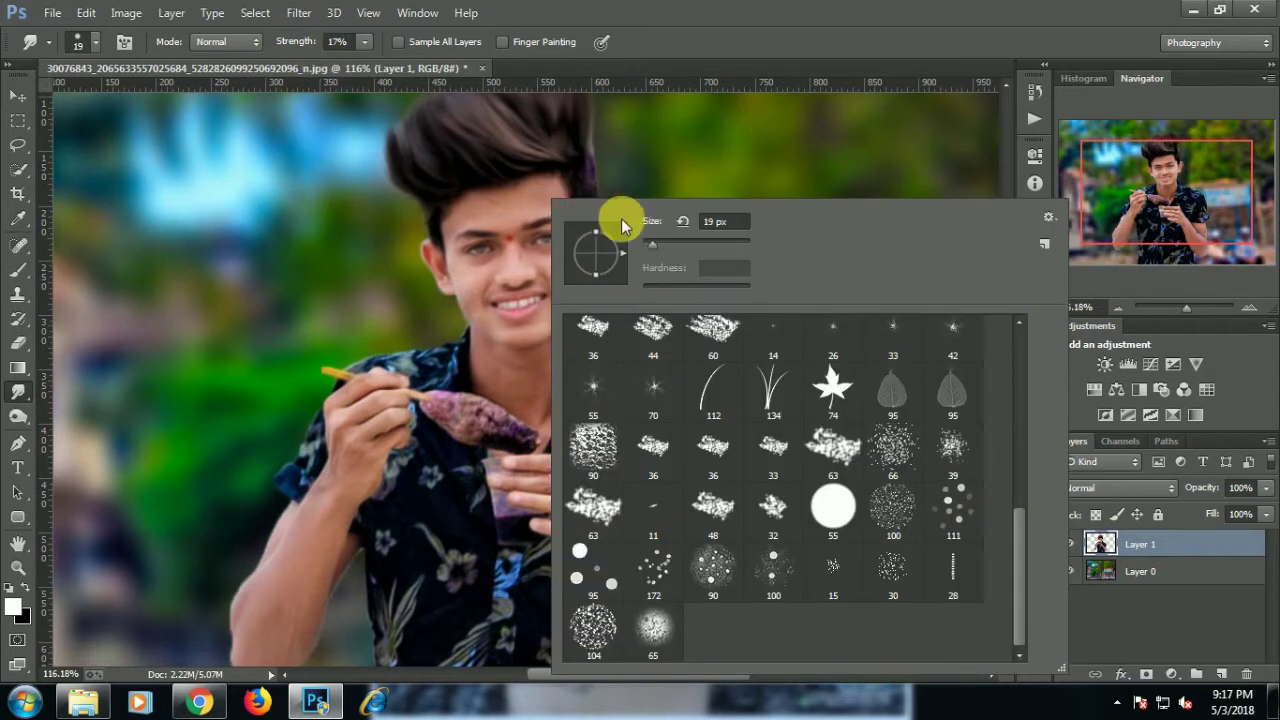
left_click_drag(668, 243, 654, 246)
left_click(484, 215)
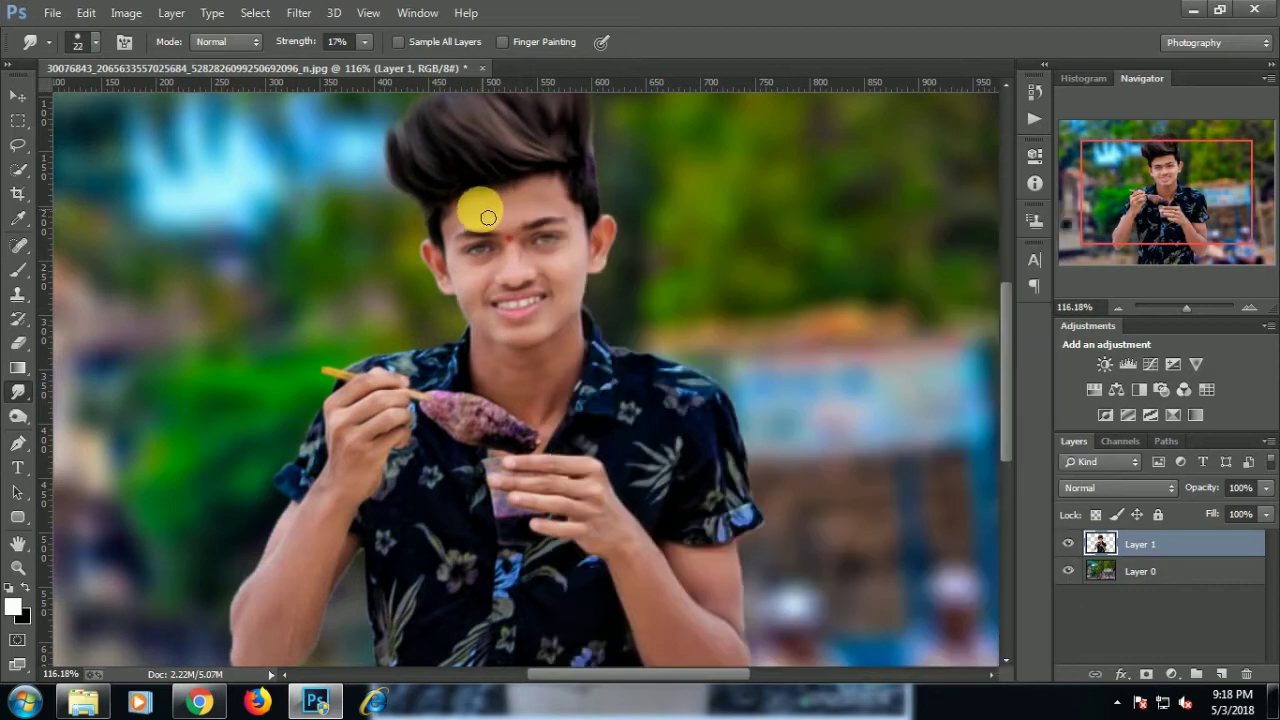
mouse_move(496, 214)
left_mouse_down()
mouse_move(577, 222)
mouse_move(563, 318)
left_mouse_up()
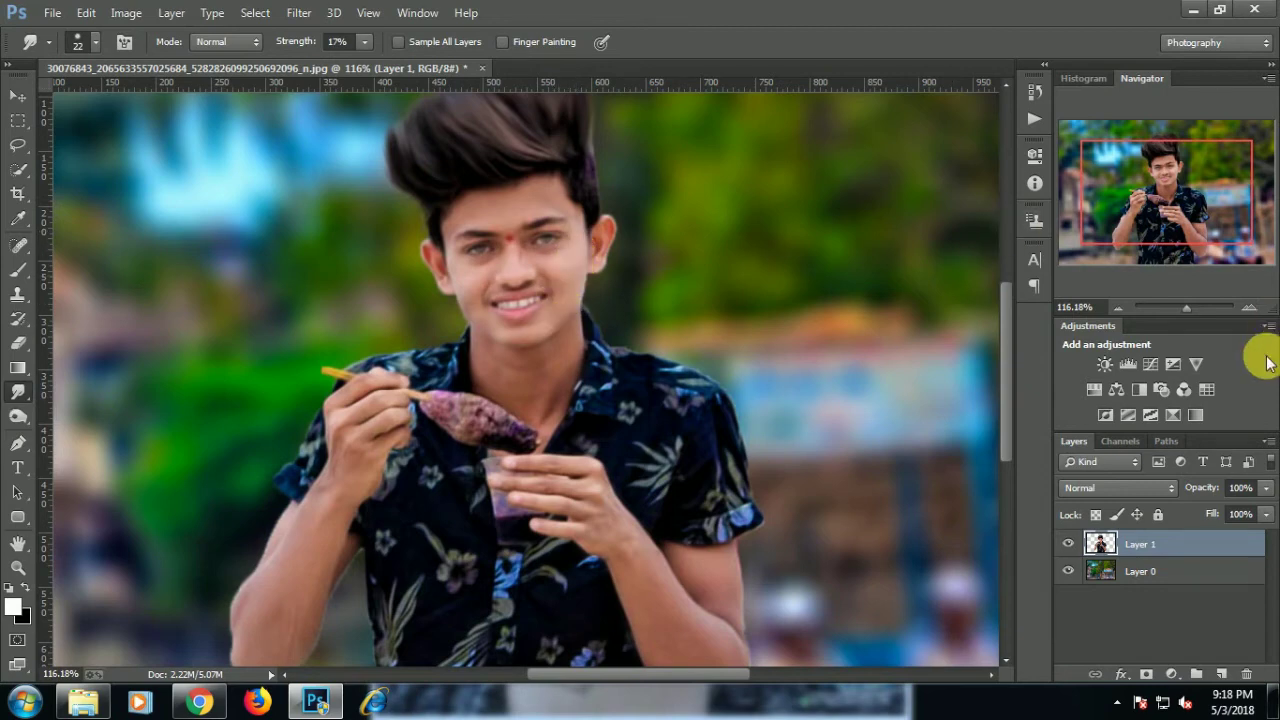
left_click_drag(1186, 306, 1194, 306)
mouse_move(424, 283)
left_mouse_down()
mouse_move(434, 323)
mouse_move(423, 309)
mouse_move(466, 380)
mouse_move(545, 408)
mouse_move(481, 464)
mouse_move(504, 450)
mouse_move(592, 457)
mouse_move(571, 465)
mouse_move(608, 408)
mouse_move(563, 477)
mouse_move(613, 470)
mouse_move(557, 509)
mouse_move(575, 553)
mouse_move(598, 564)
mouse_move(519, 471)
mouse_move(550, 501)
mouse_move(536, 481)
mouse_move(527, 544)
mouse_move(456, 494)
mouse_move(517, 541)
mouse_move(534, 515)
mouse_move(540, 549)
left_mouse_up()
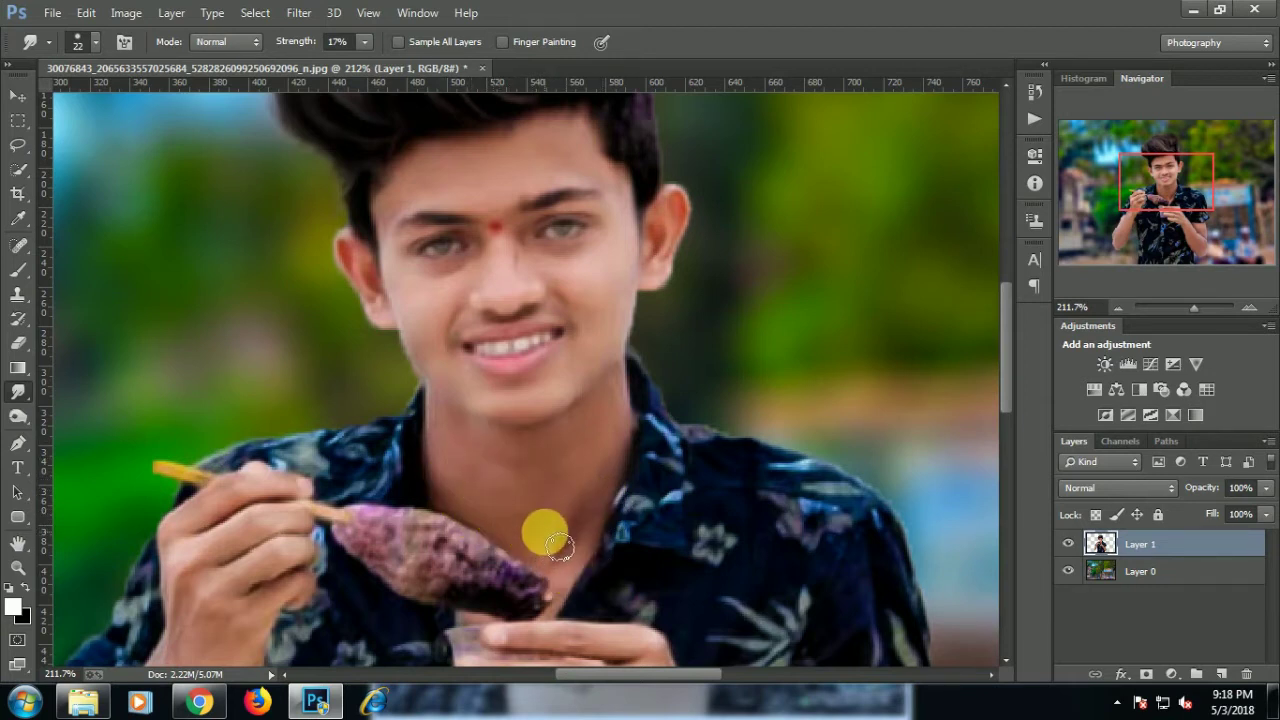
Smooth the hands and right forearm with the brush enlarged to 45 px
scroll(543, 528, "down", 3)
scroll(641, 549, "down", 1)
scroll(641, 549, "down", 3)
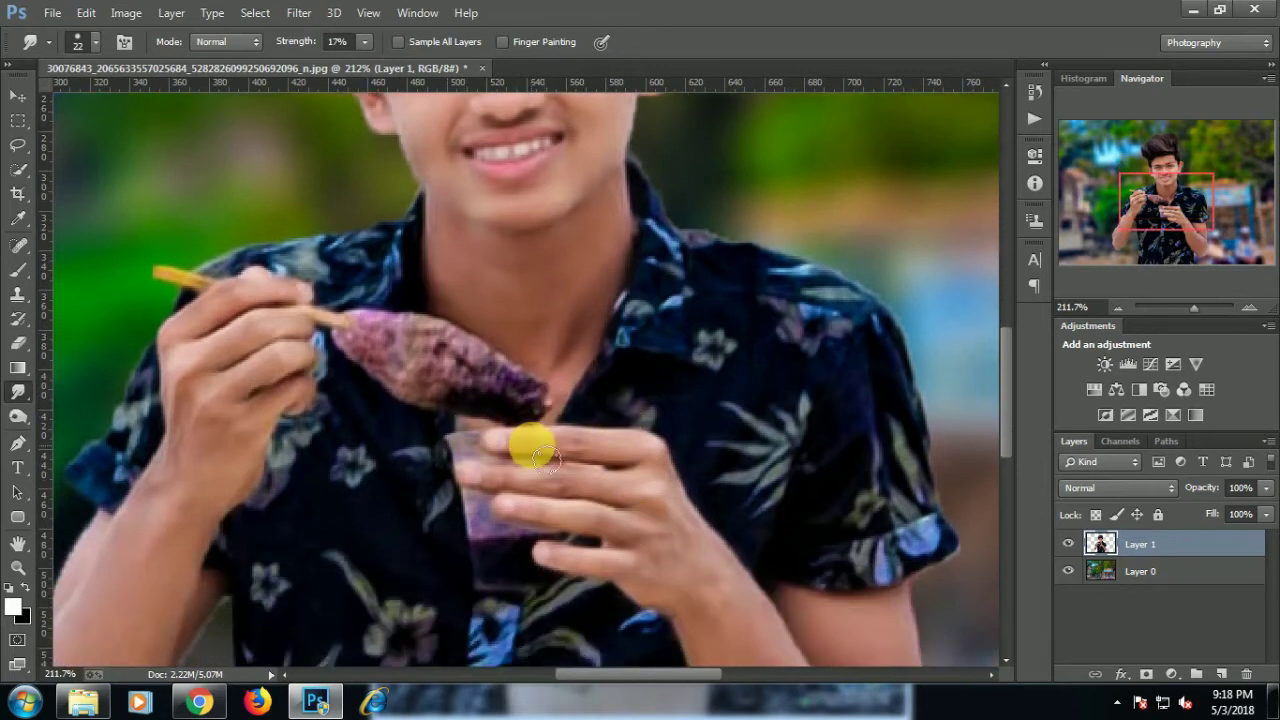
mouse_move(531, 443)
left_mouse_down()
mouse_move(546, 471)
mouse_move(651, 503)
mouse_move(622, 545)
mouse_move(677, 580)
left_mouse_up()
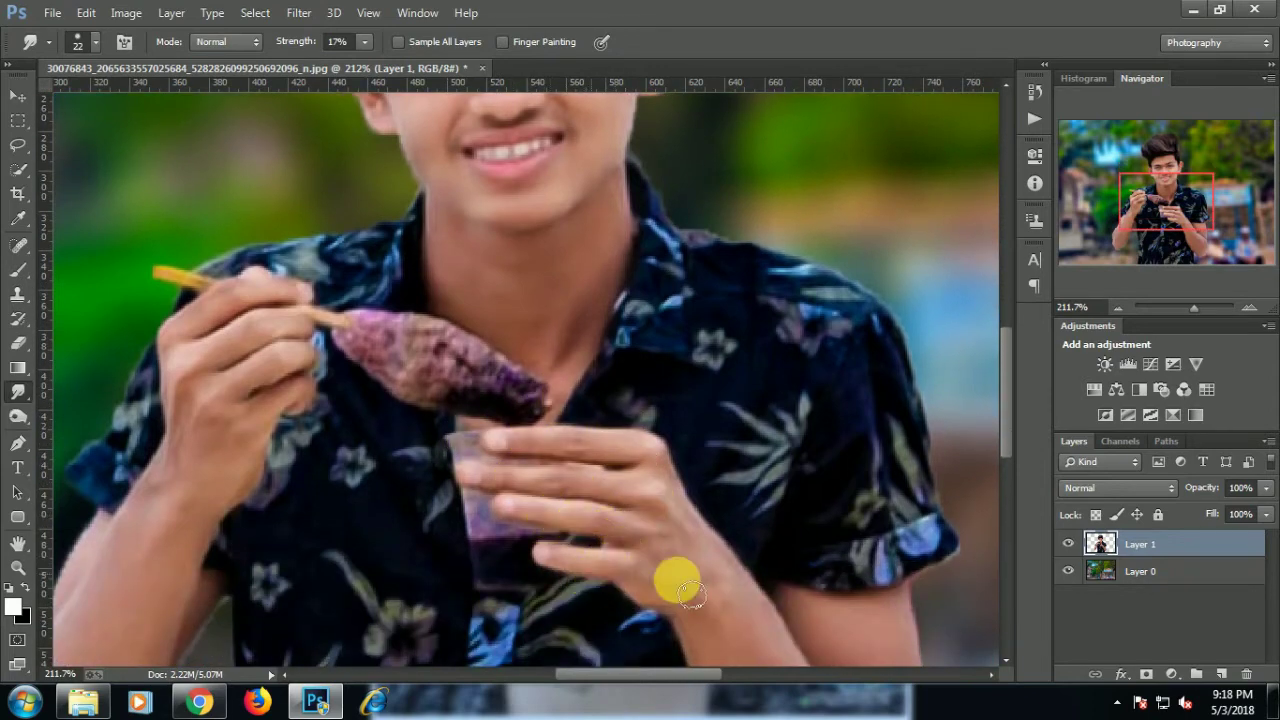
scroll(677, 580, "down", 3)
mouse_move(646, 429)
left_mouse_down()
mouse_move(666, 420)
mouse_move(734, 543)
mouse_move(743, 514)
mouse_move(720, 451)
mouse_move(782, 543)
left_mouse_up()
scroll(720, 451, "down", 3)
right_click(782, 543)
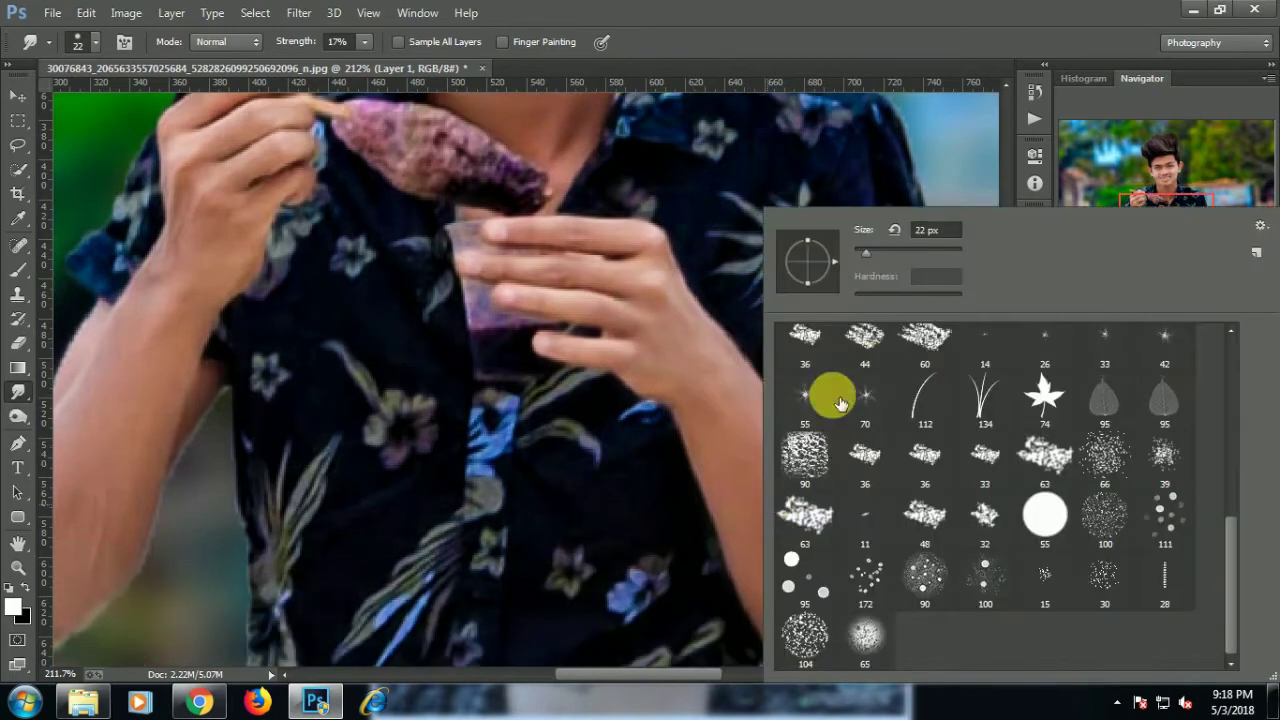
left_click(758, 440)
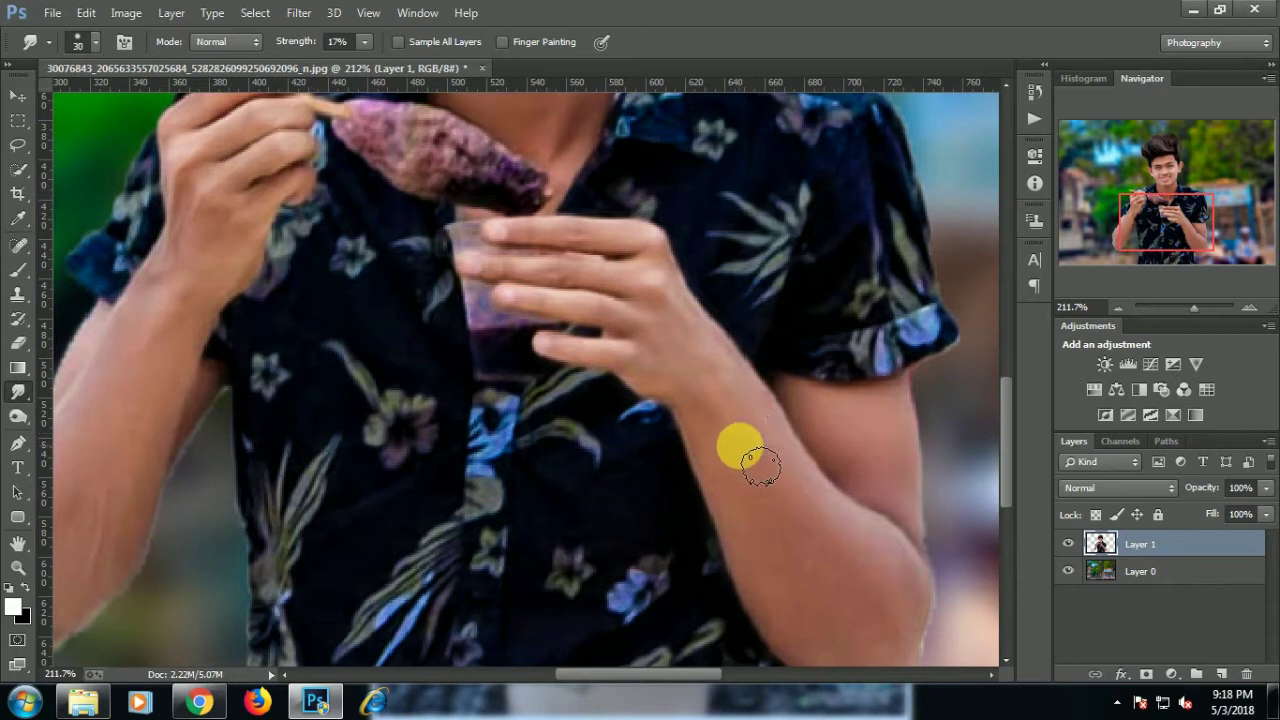
scroll(770, 451, "down", 1)
key("bracketright")
key("bracketright")
key("bracketright")
mouse_move(800, 497)
left_mouse_down()
mouse_move(820, 591)
mouse_move(871, 614)
mouse_move(912, 543)
mouse_move(852, 352)
left_mouse_up()
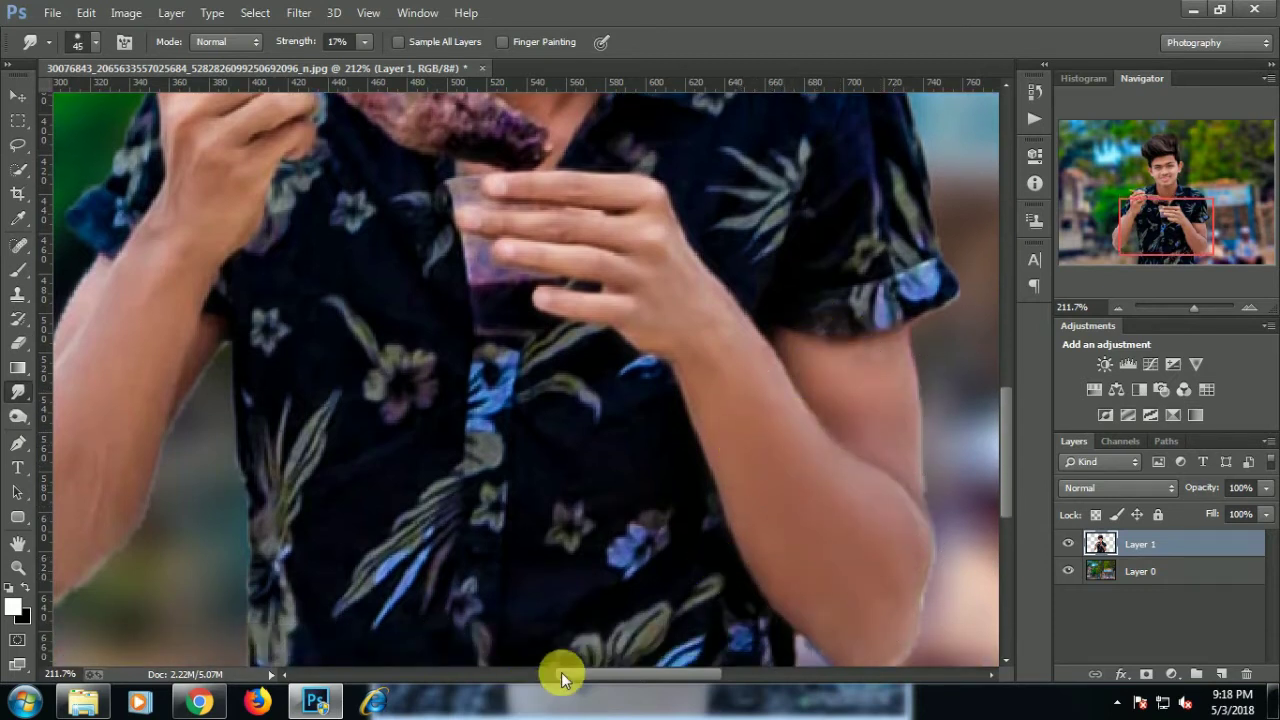
Smudge the left forearm and the edge beside the eye and ear, then zoom out to 74%
left_click_drag(561, 672, 516, 672)
left_click(305, 396)
left_click(327, 585)
mouse_move(358, 620)
left_mouse_down()
mouse_move(360, 502)
mouse_move(374, 537)
mouse_move(363, 548)
mouse_move(384, 405)
mouse_move(329, 457)
mouse_move(414, 314)
mouse_move(424, 418)
mouse_move(366, 200)
left_mouse_up()
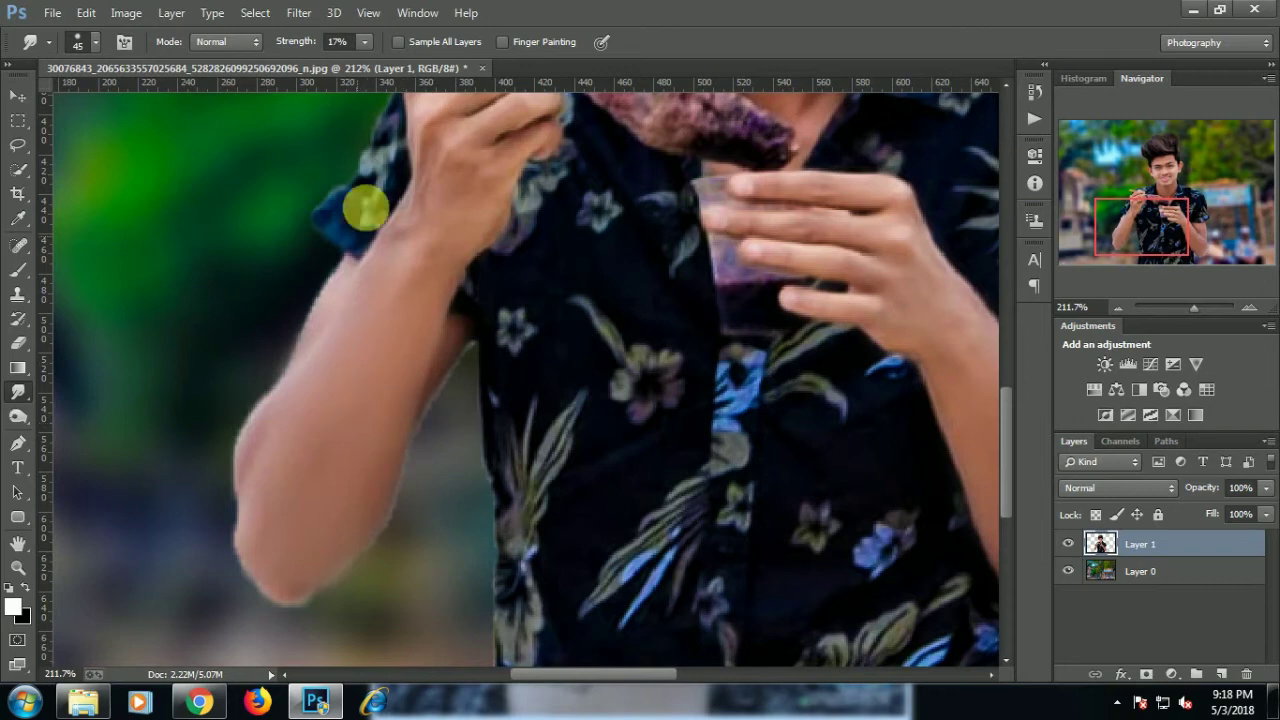
scroll(400, 194, "up", 3)
mouse_move(488, 320)
left_mouse_down()
mouse_move(543, 300)
mouse_move(500, 343)
left_mouse_up()
scroll(829, 286, "up", 3)
scroll(836, 285, "up", 2)
mouse_move(836, 286)
left_mouse_down()
mouse_move(928, 371)
mouse_move(960, 335)
left_mouse_up()
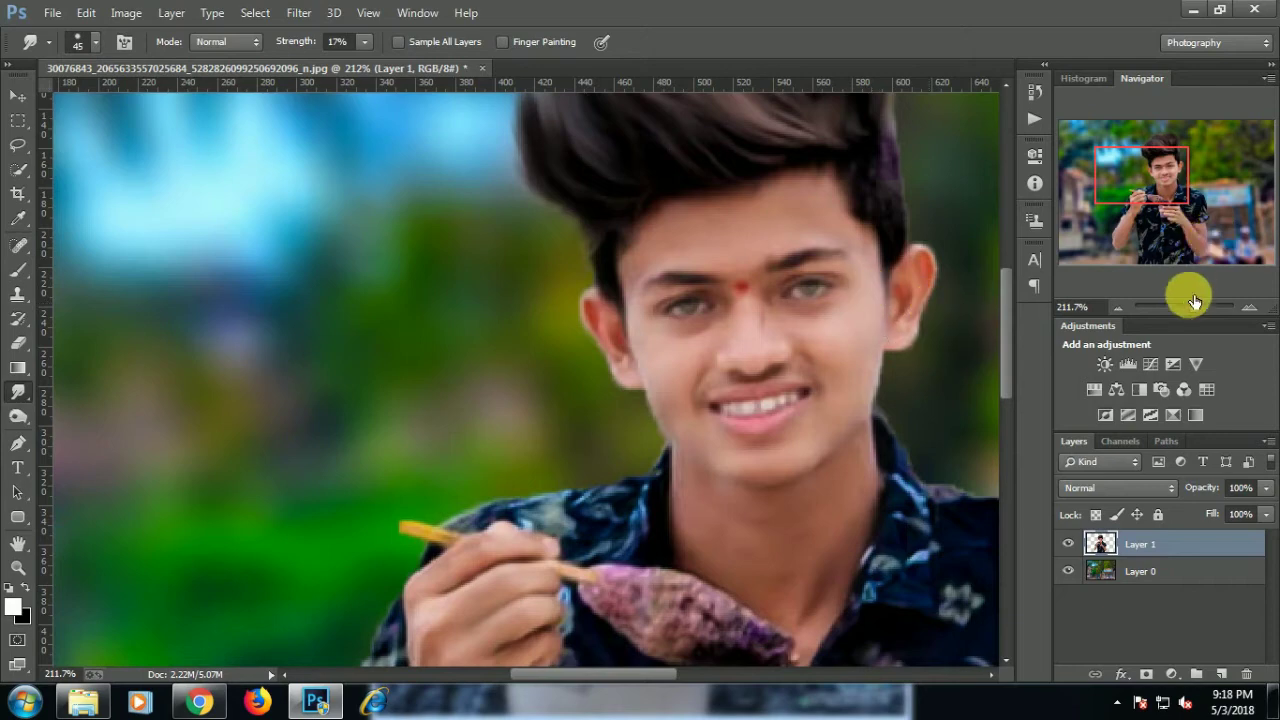
left_click_drag(1194, 313, 1180, 310)
left_click_drag(523, 322, 515, 357)
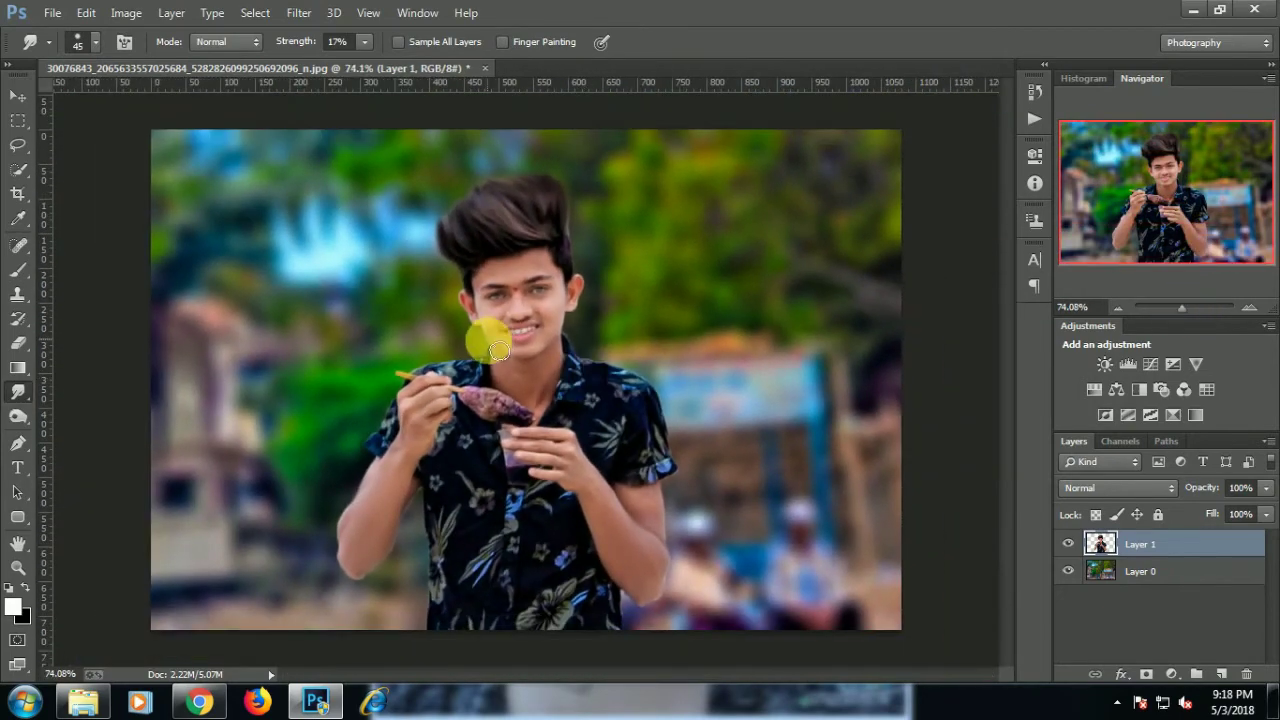
Open the Camera Raw Filter on the portrait layer
right_click(1150, 545)
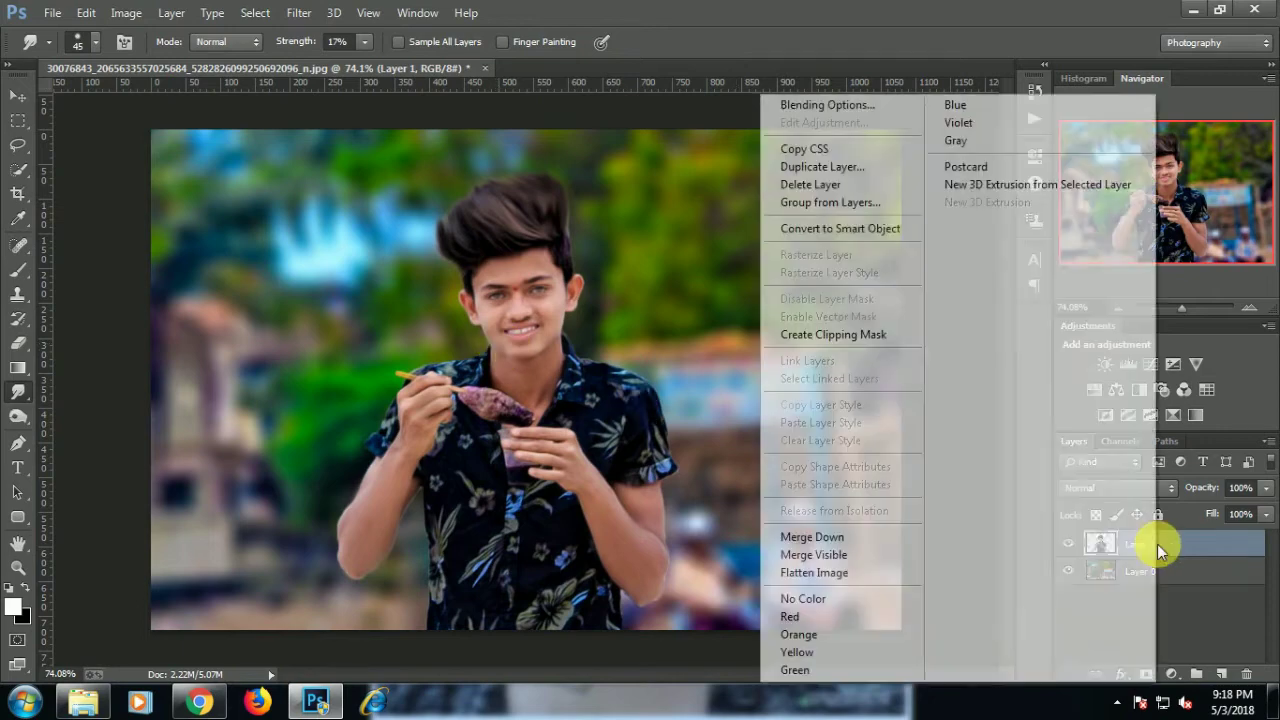
left_click(1185, 628)
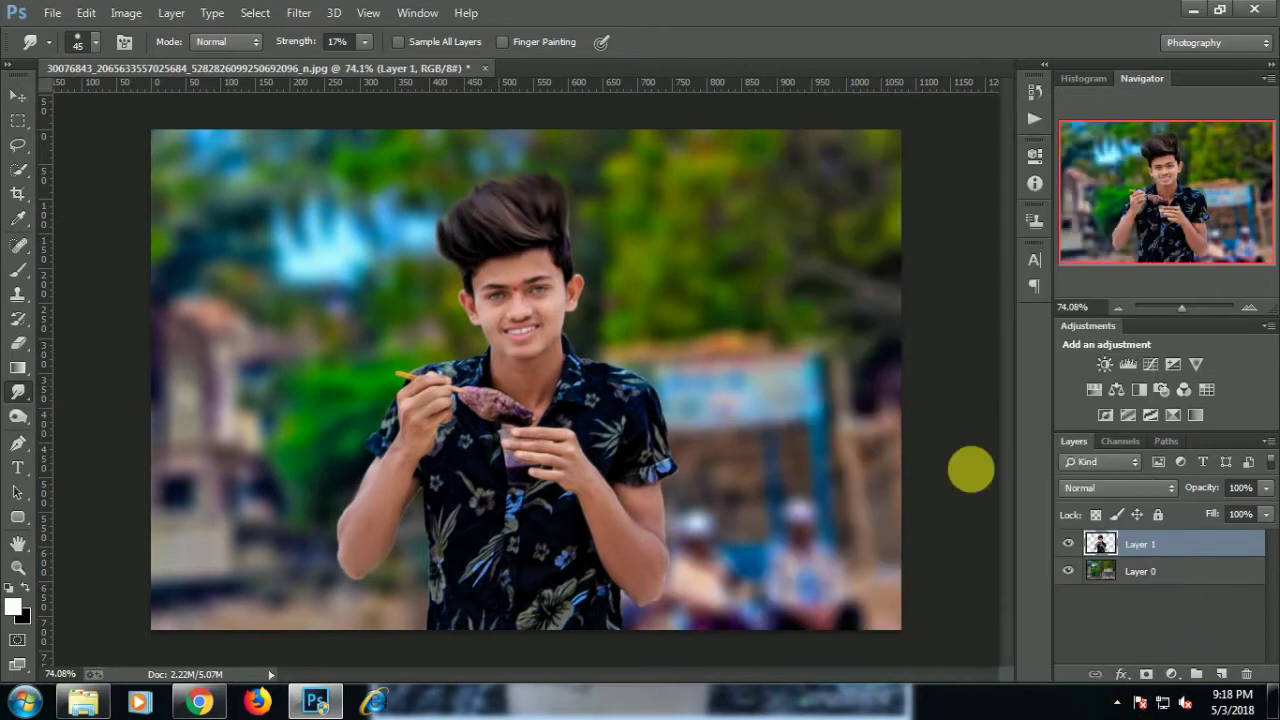
left_click(300, 12)
left_click(320, 121)
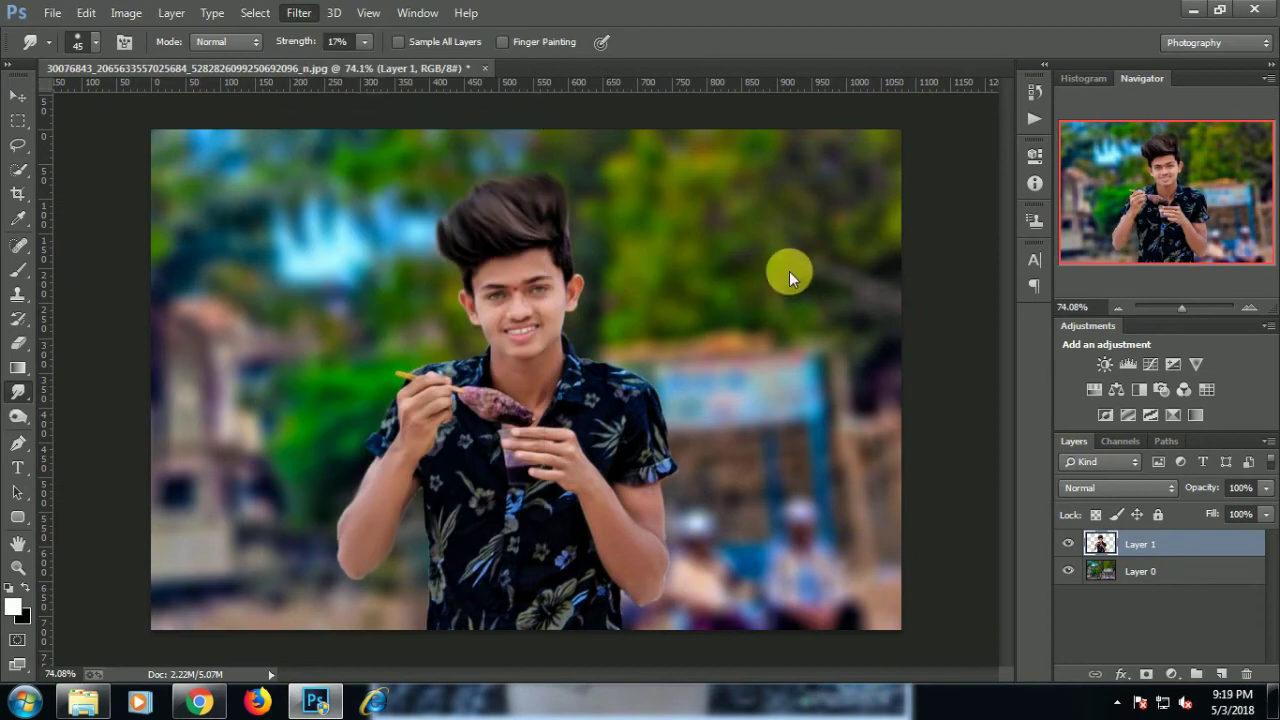
Apply Camera Raw with Clarity +6, stronger blue/purple saturation and Reds luminance +8
scroll(930, 530, "down", 1)
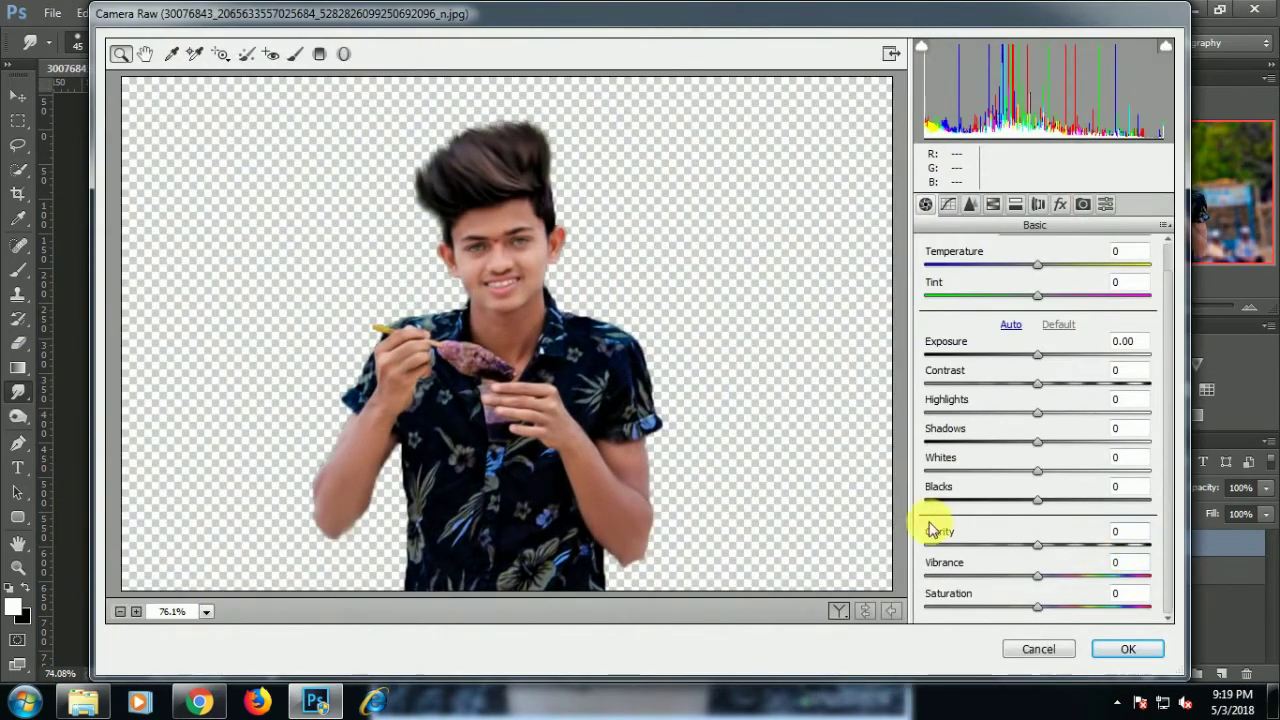
left_click(1044, 544)
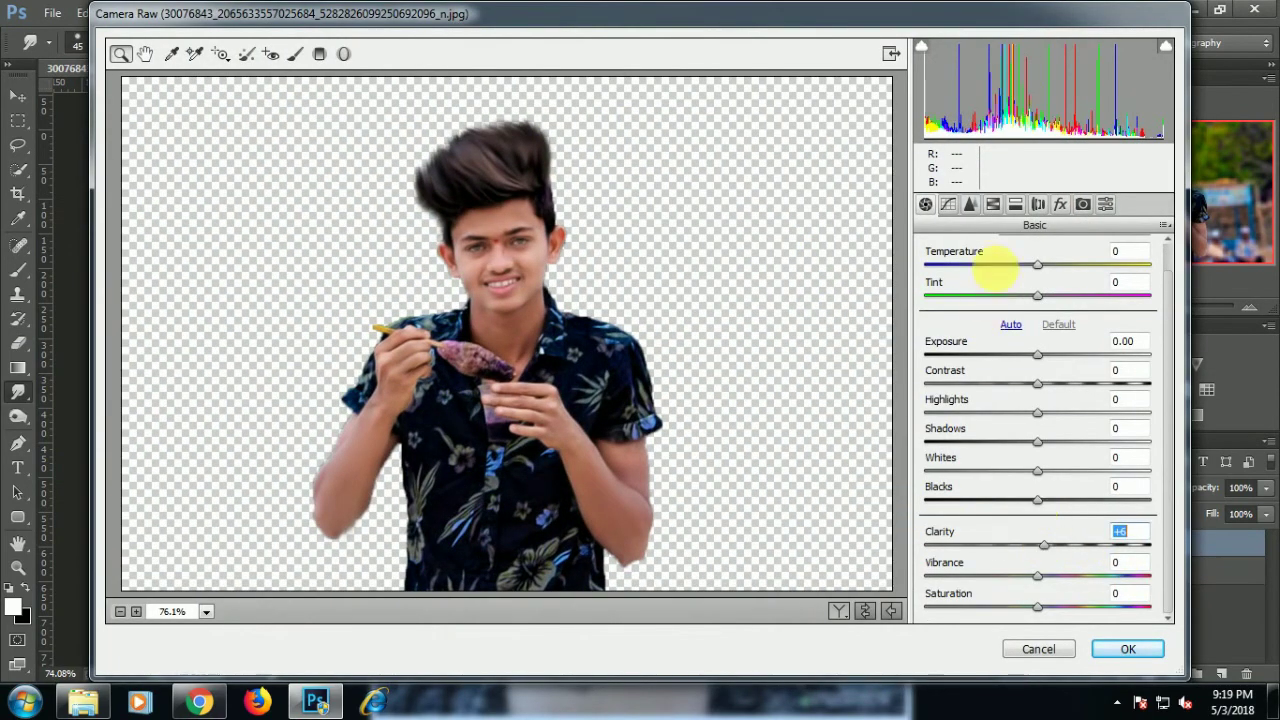
left_click(970, 204)
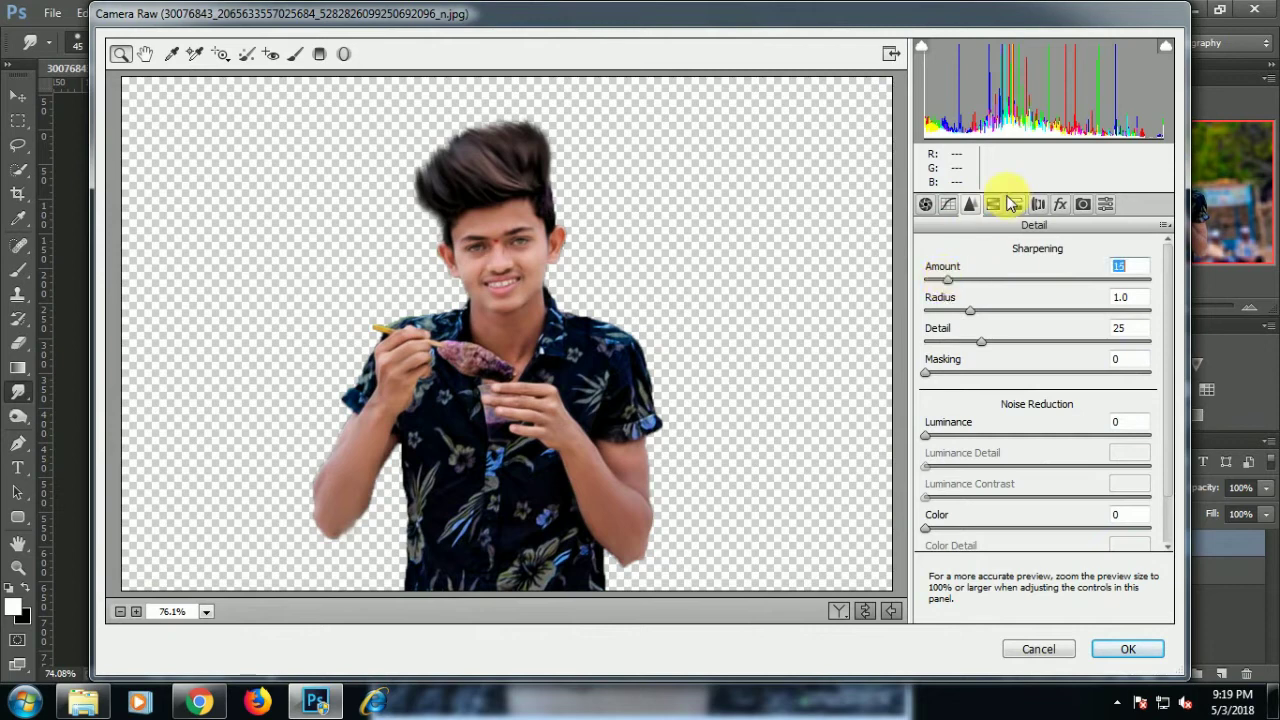
left_click(993, 204)
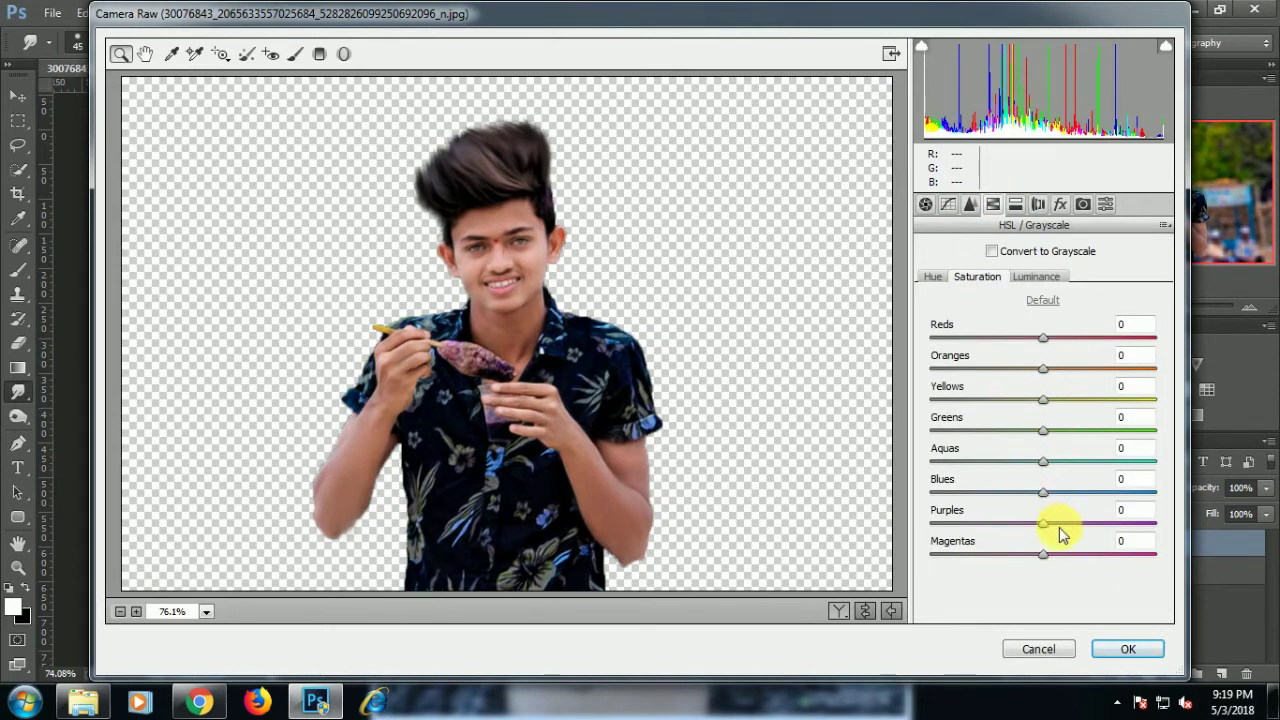
mouse_move(1058, 527)
left_mouse_down()
mouse_move(1078, 522)
mouse_move(1083, 491)
left_mouse_up()
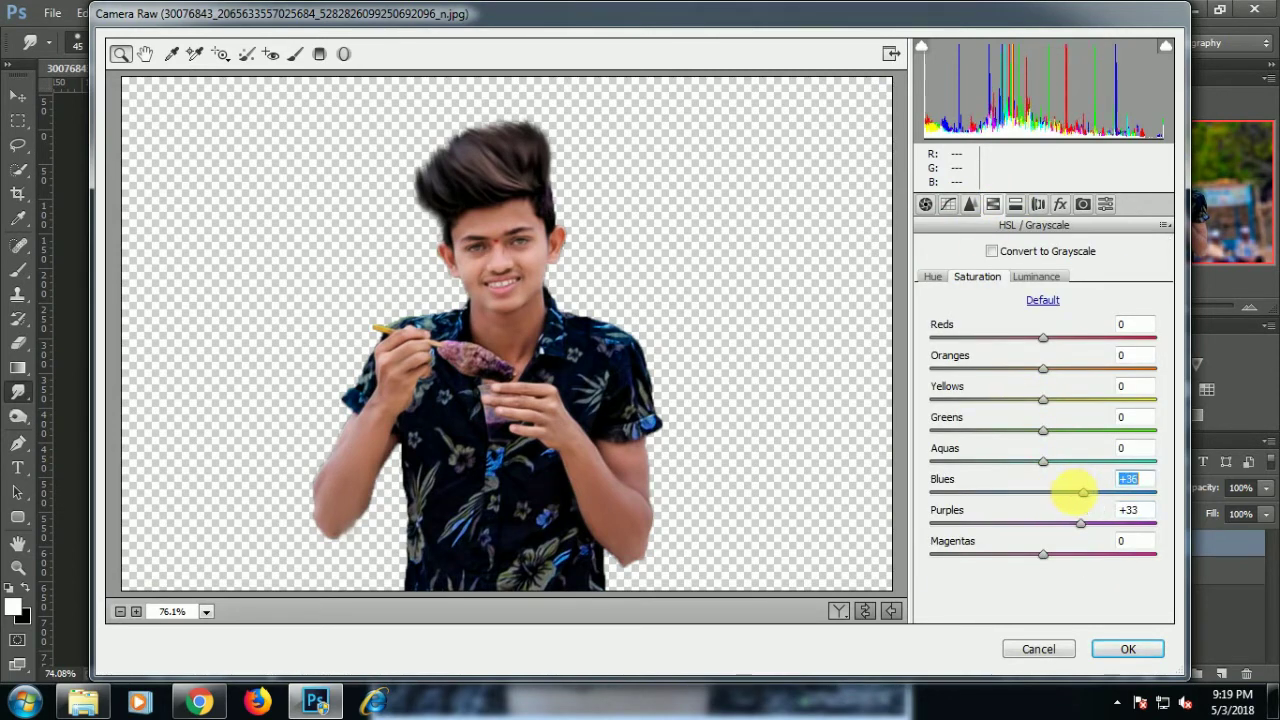
left_click(1038, 278)
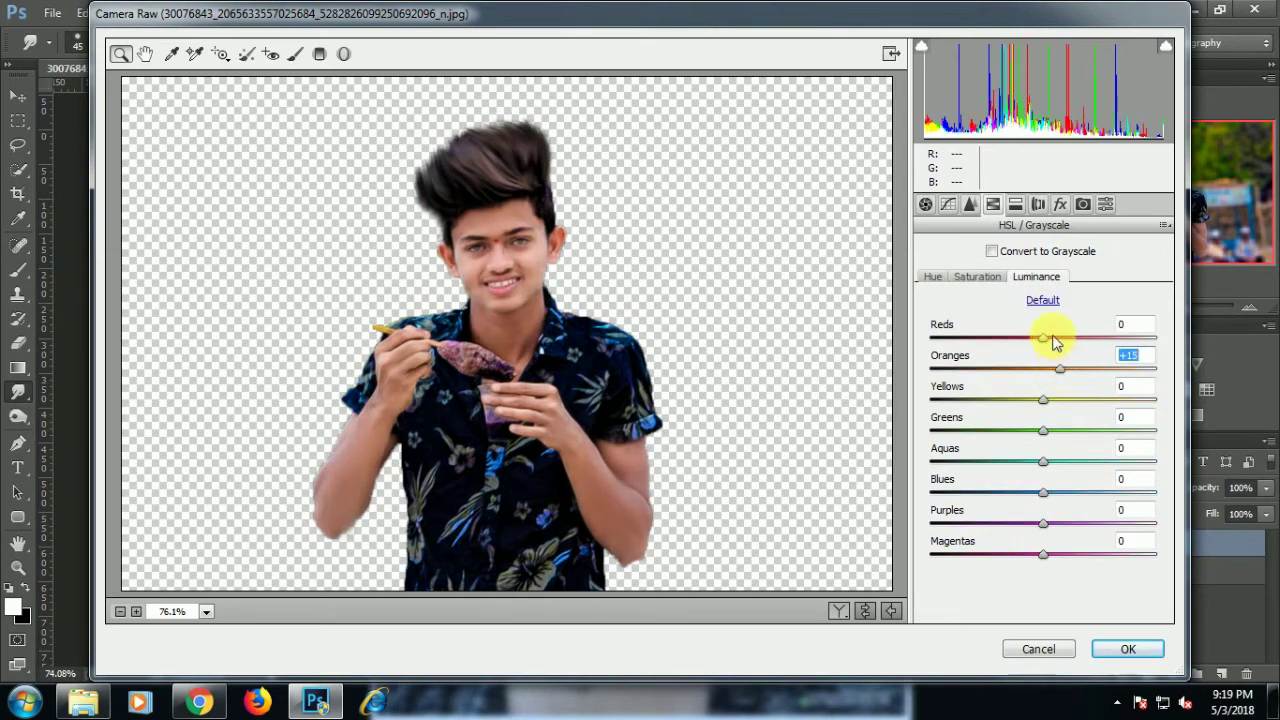
mouse_move(1043, 338)
left_mouse_down()
mouse_move(1087, 384)
mouse_move(1074, 375)
left_mouse_up()
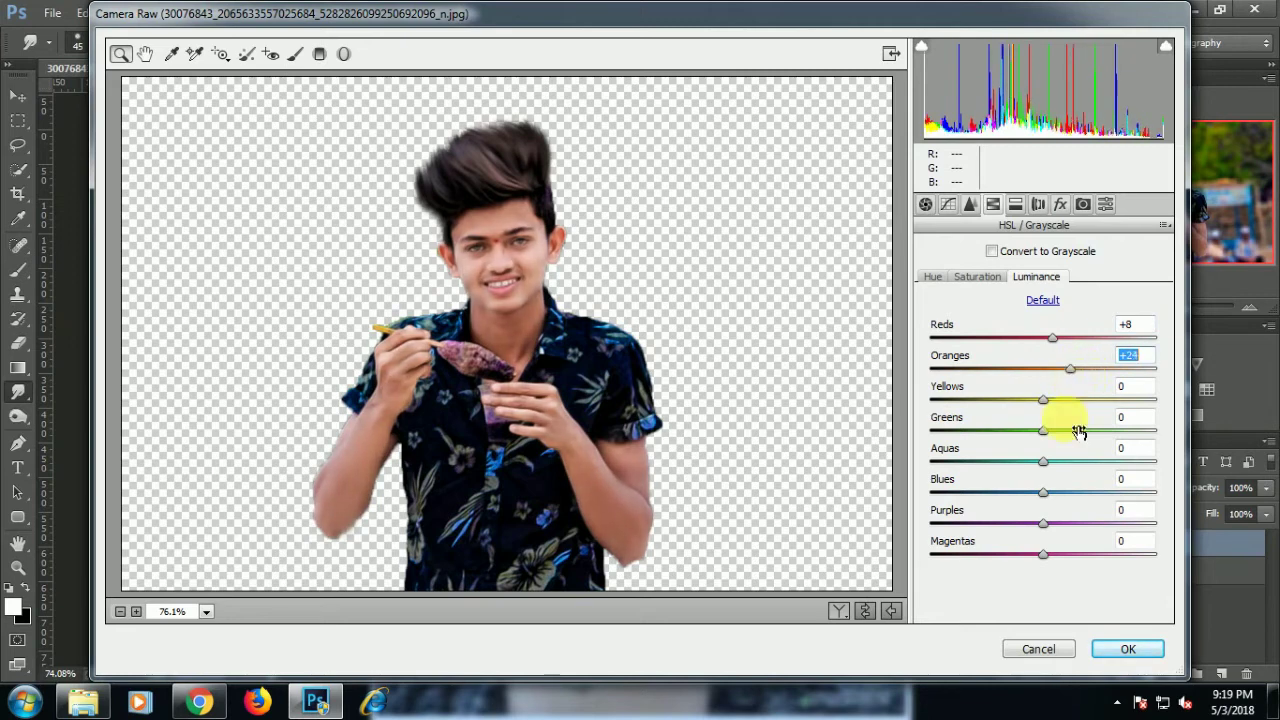
left_click(1108, 649)
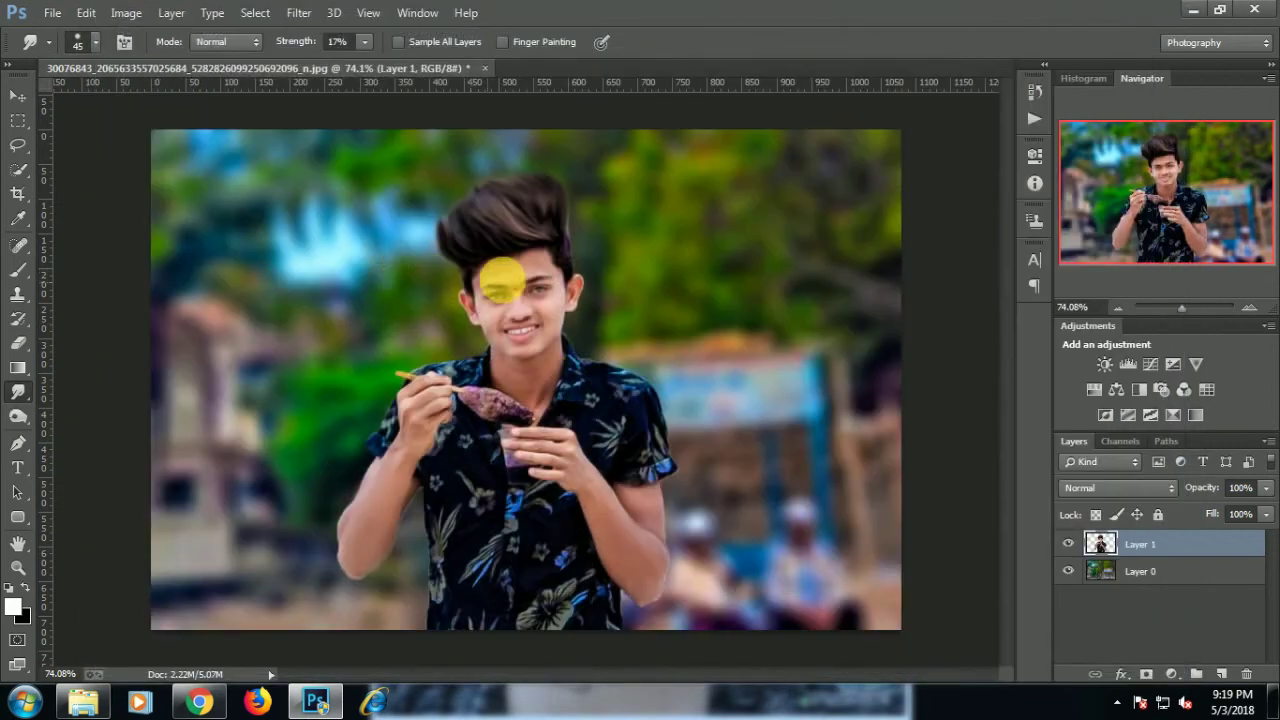
Merge the portrait down into Layer 0 and reopen the Camera Raw Filter
right_click(1130, 544)
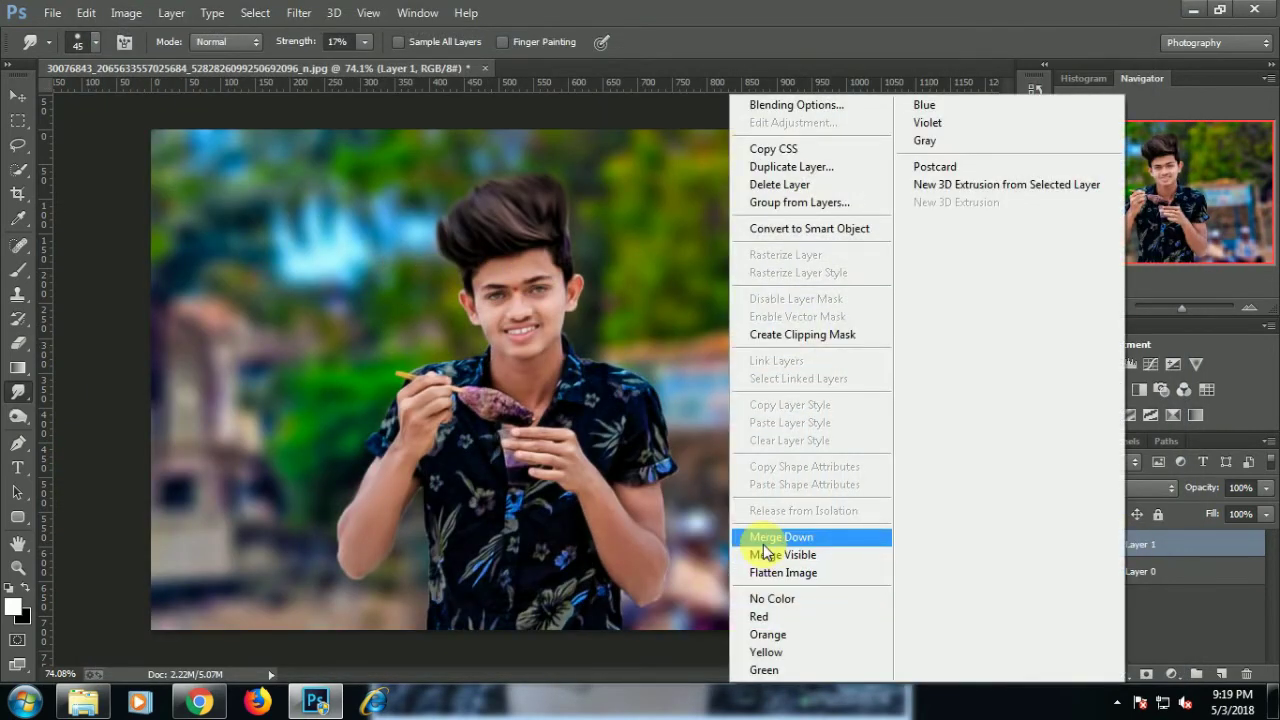
left_click(830, 538)
left_click(298, 12)
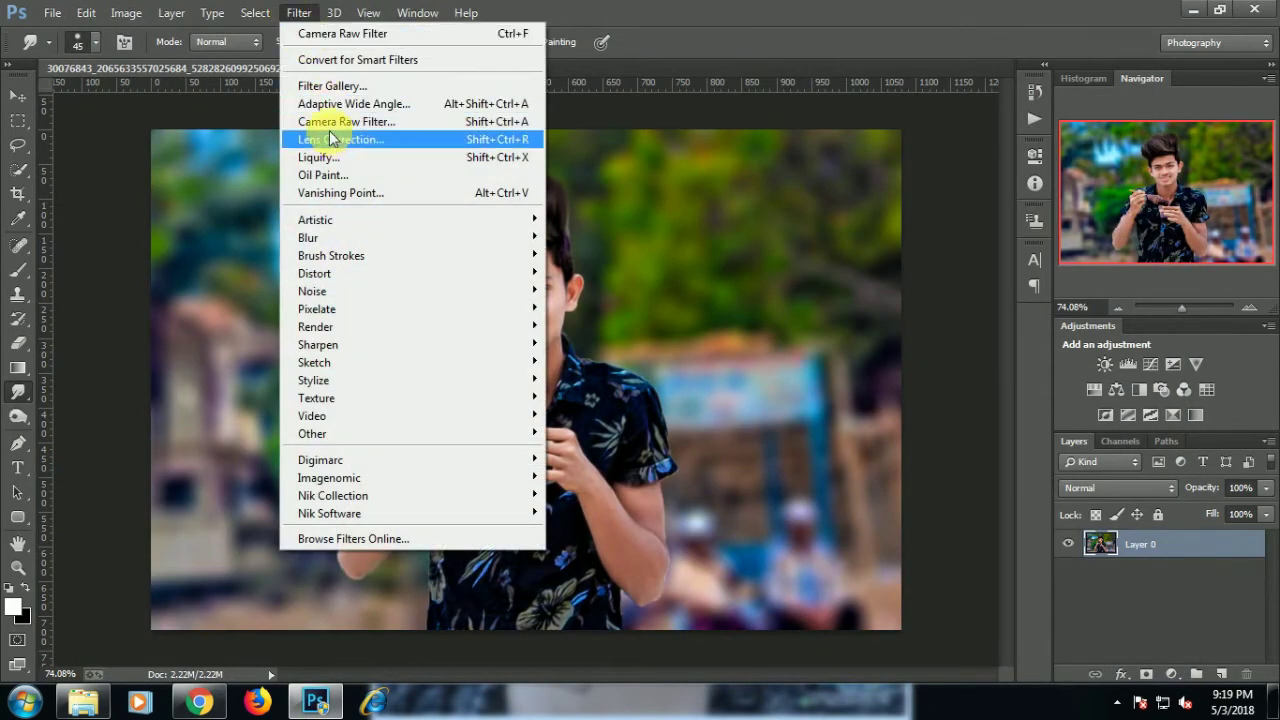
left_click(335, 122)
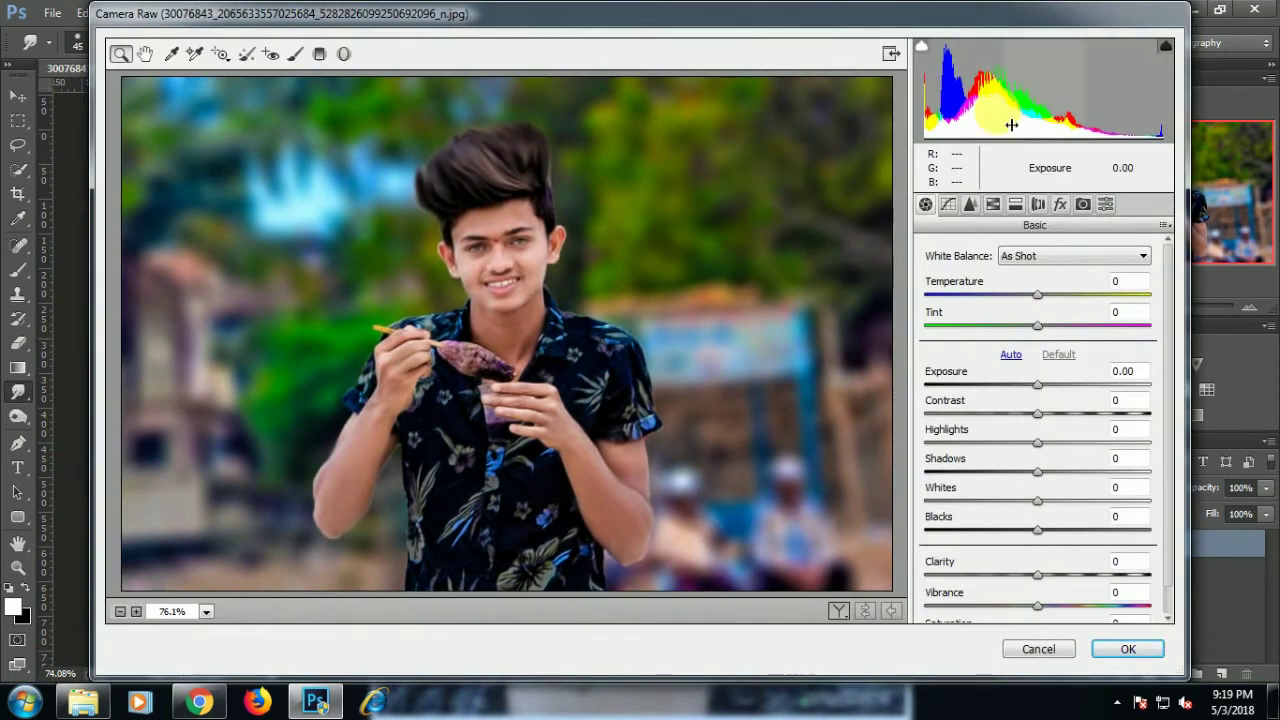
Set Clarity +8, Highlights +11, Blacks +9 and Shadows +3 in Camera Raw
scroll(1030, 503, "down", 1)
left_click_drag(1041, 546, 1053, 550)
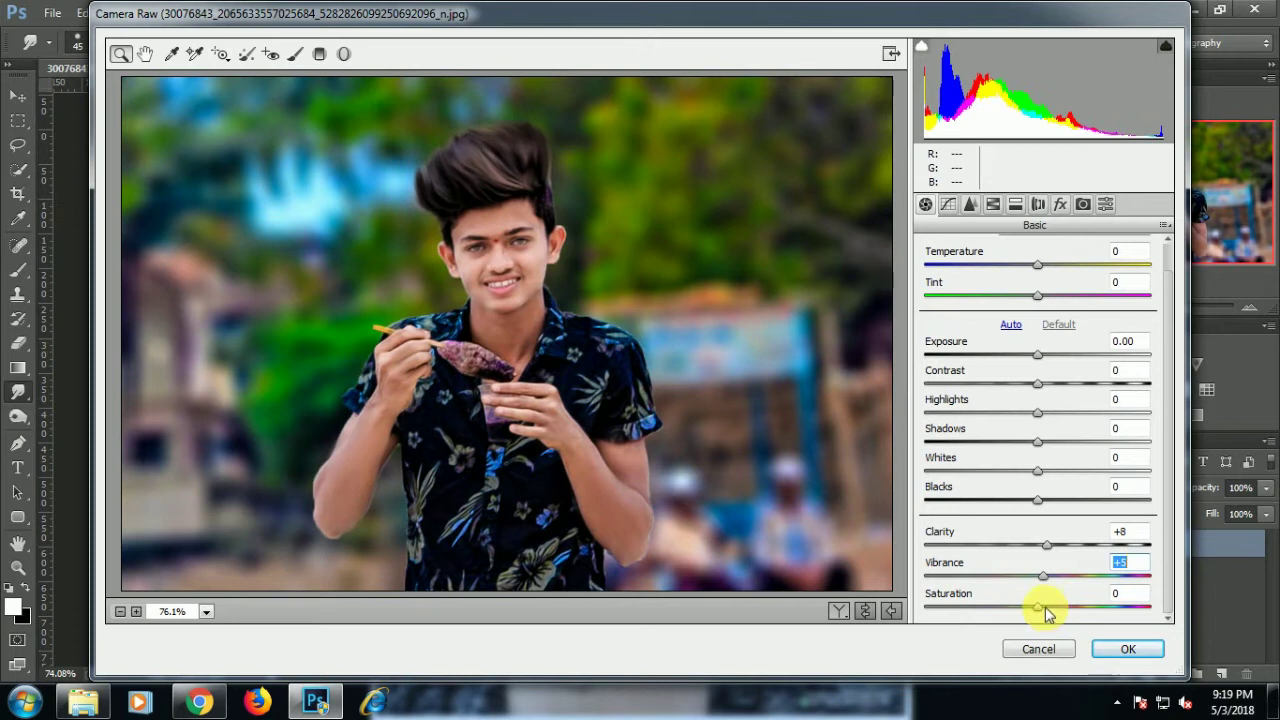
left_click_drag(1043, 416, 1051, 414)
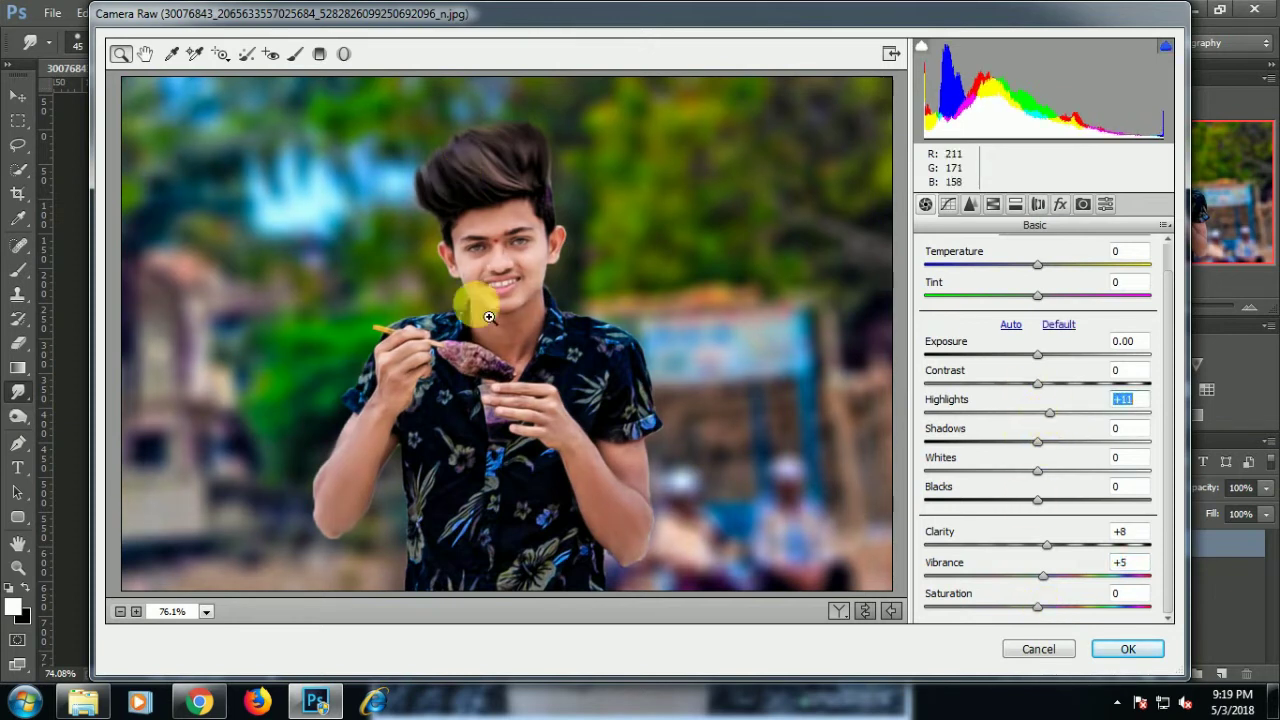
left_click_drag(1038, 508, 1049, 510)
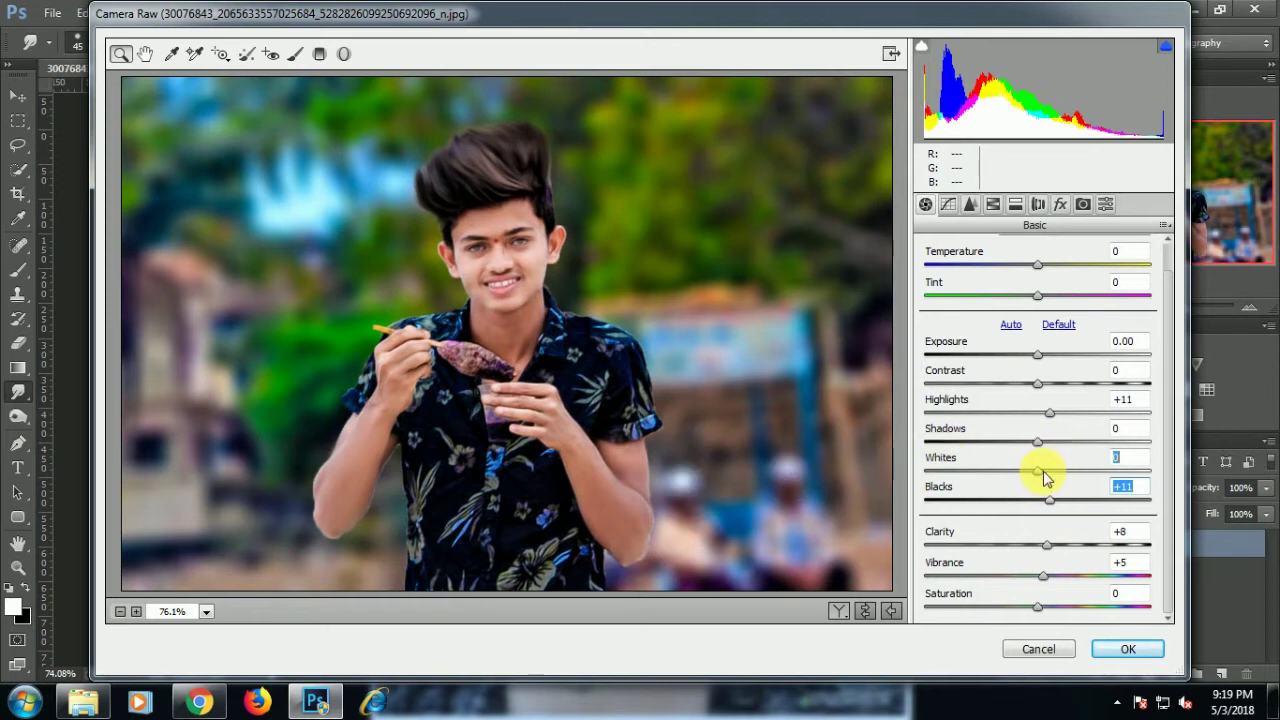
left_click_drag(1045, 442, 1040, 441)
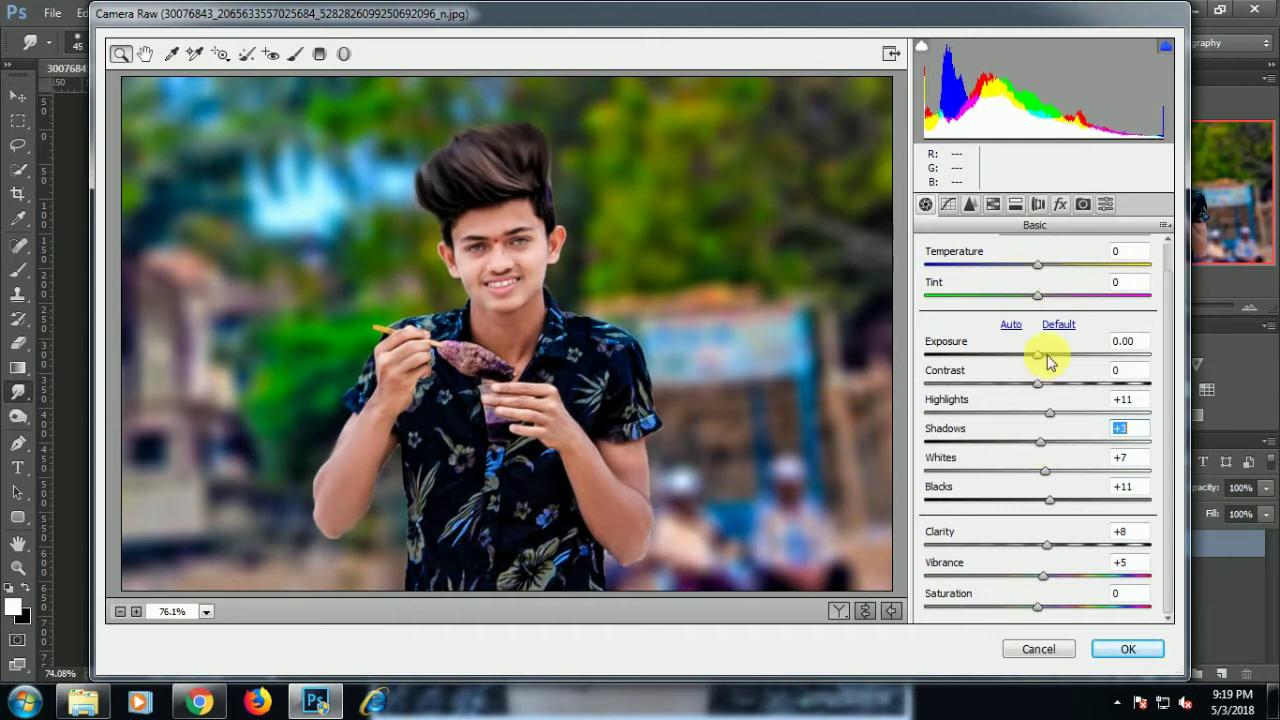
Boost greens and purples saturation, brighten oranges, add Saturation +2, and apply the grade
left_click(990, 204)
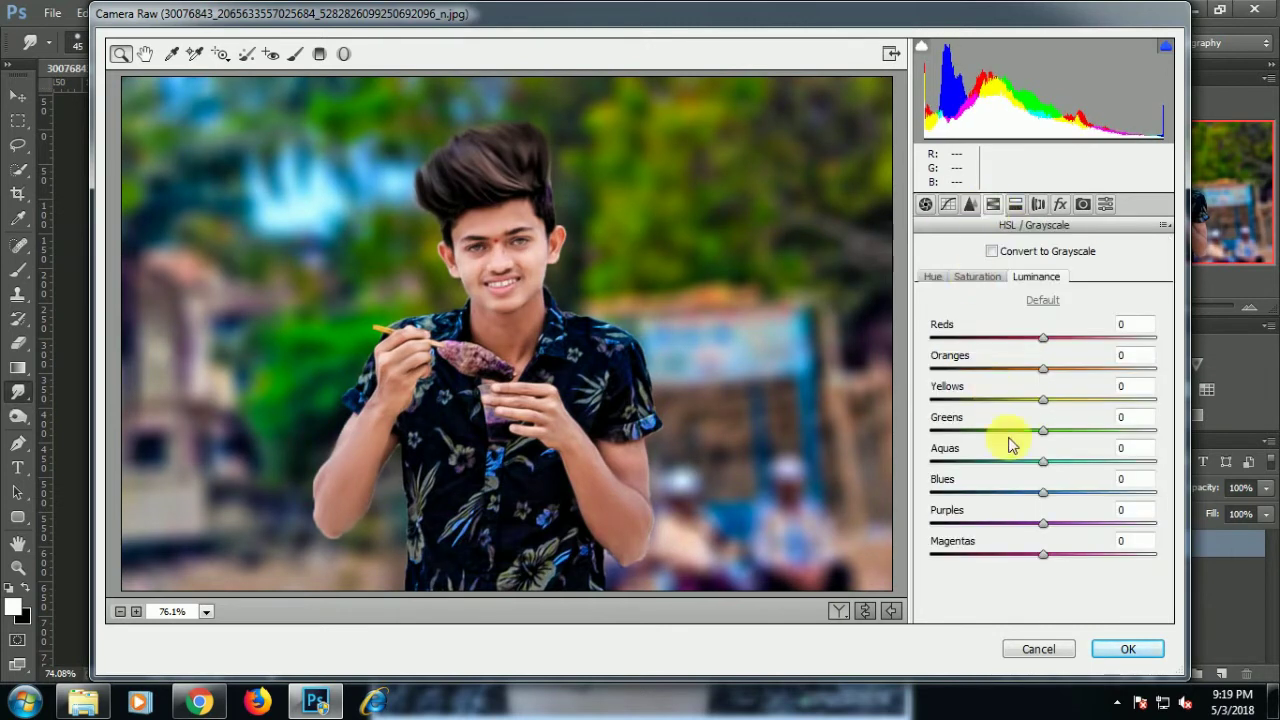
left_click(990, 284)
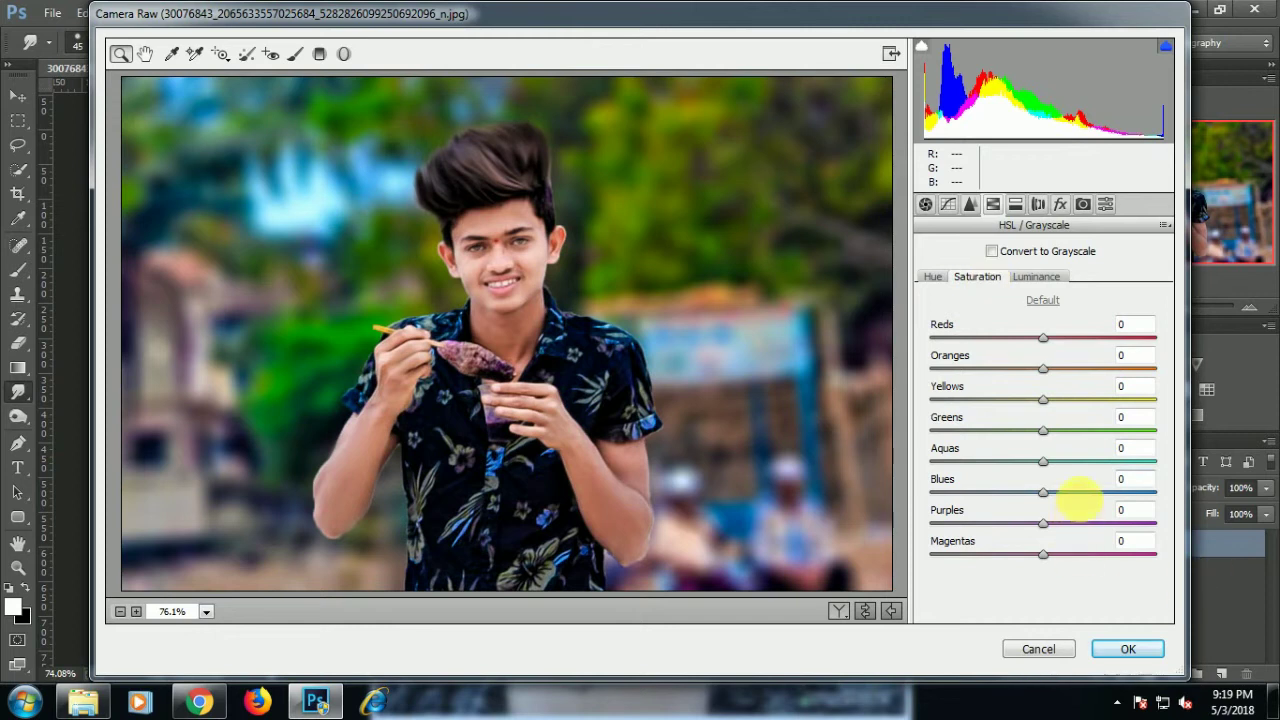
left_click_drag(1060, 440, 1080, 442)
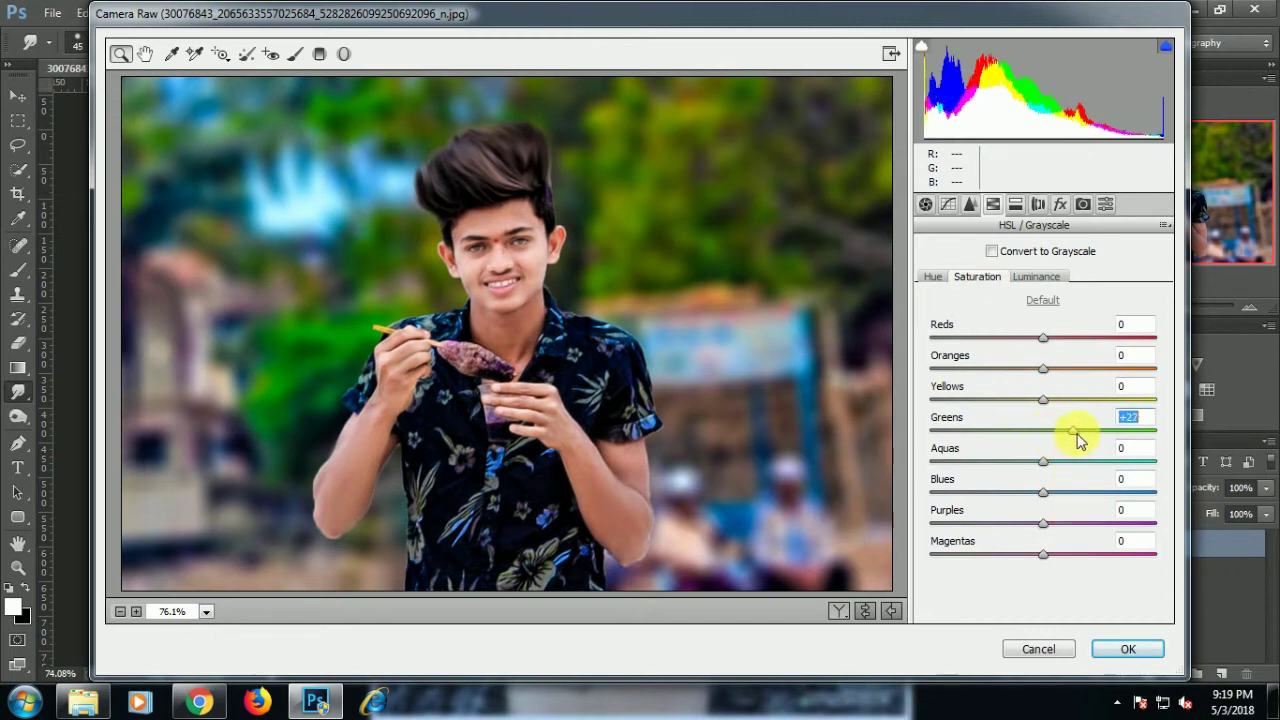
left_click_drag(1043, 522, 1076, 530)
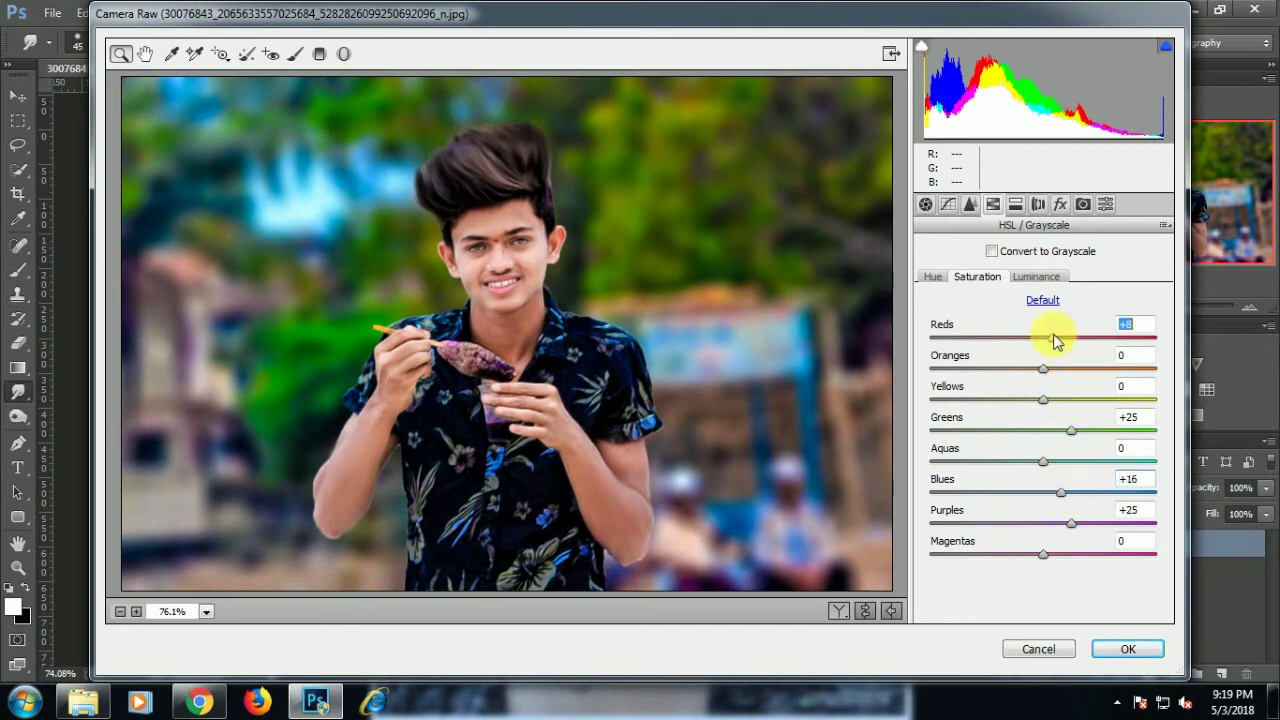
left_click(1035, 276)
mouse_move(1043, 369)
left_mouse_down()
mouse_move(1062, 372)
mouse_move(1050, 377)
left_mouse_up()
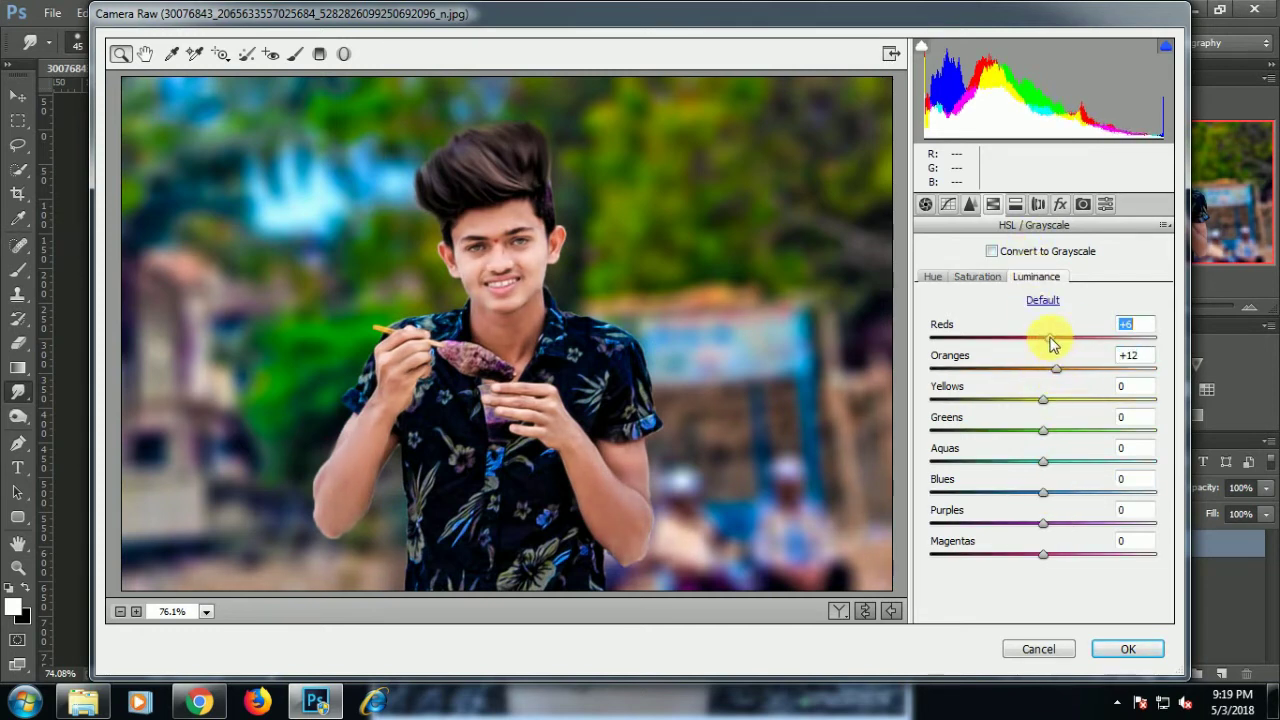
left_click(932, 278)
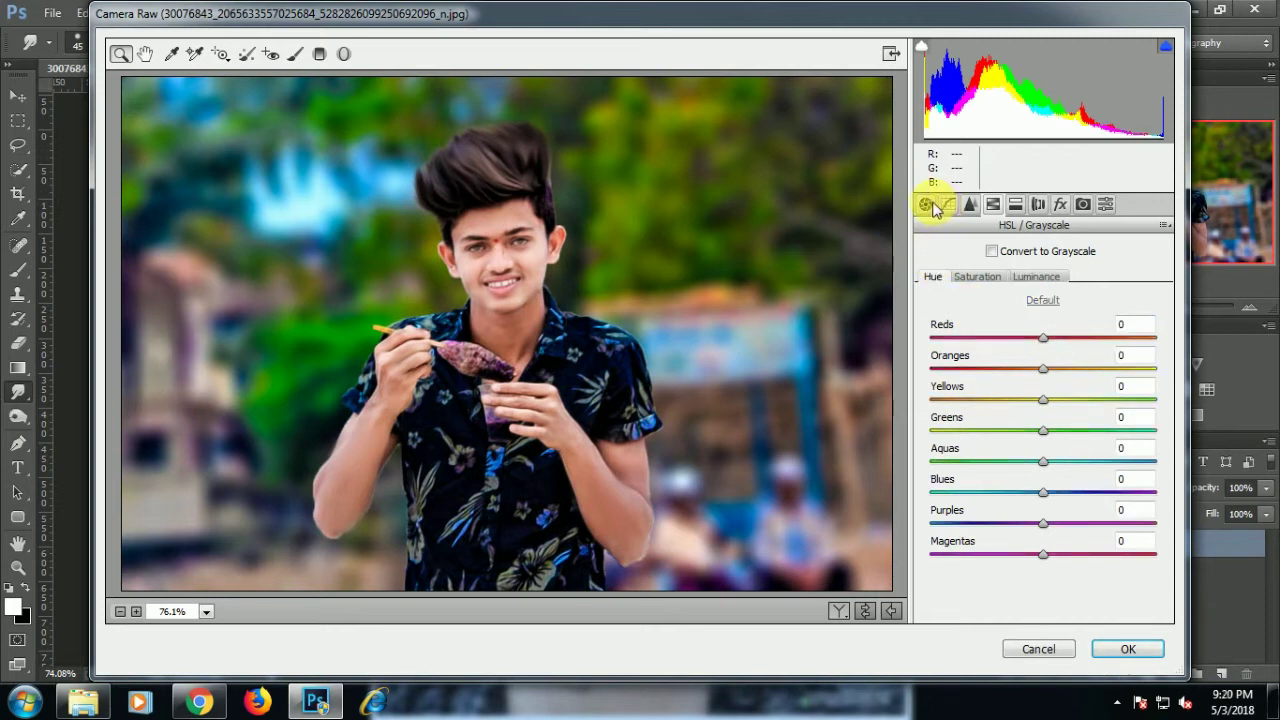
left_click(926, 205)
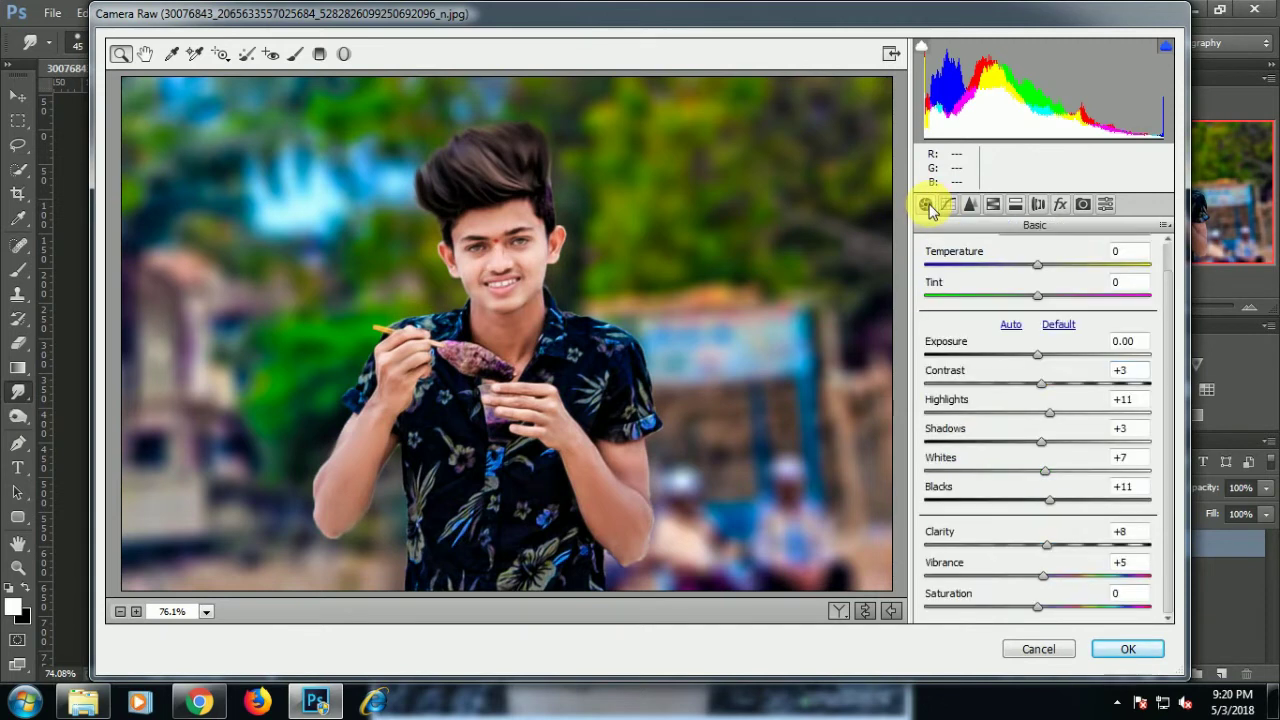
left_click(1040, 612)
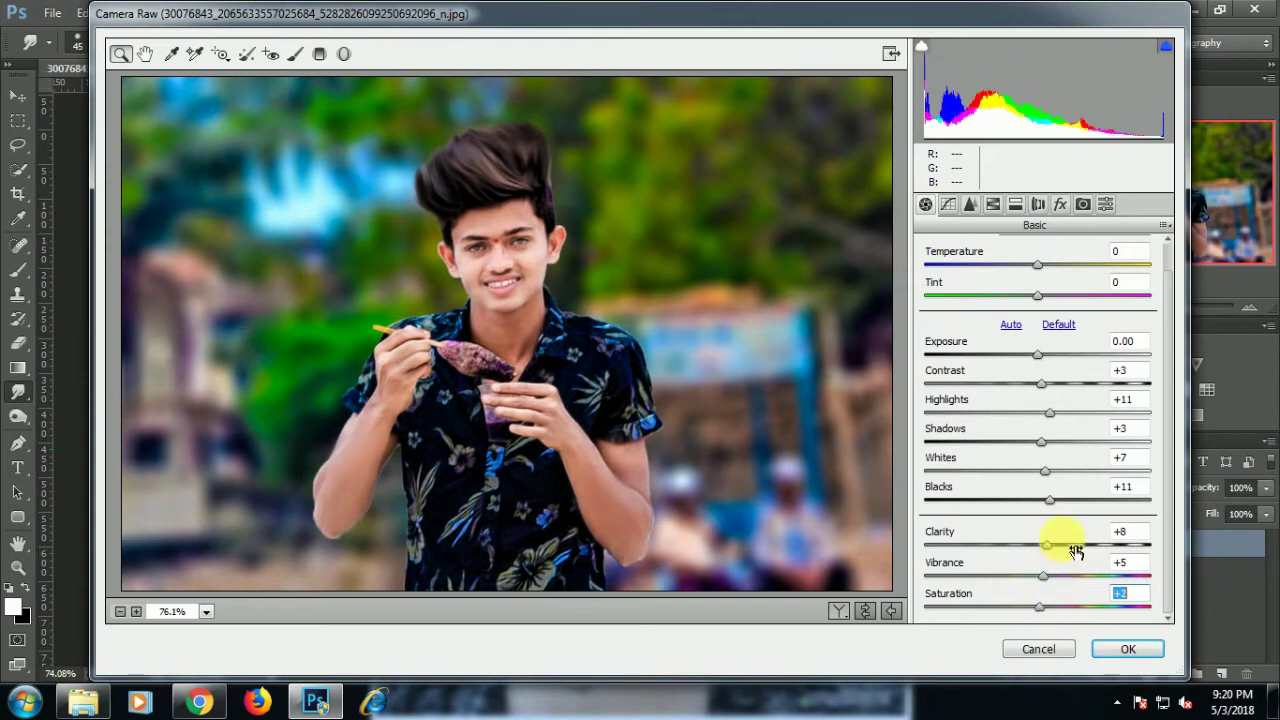
left_click(1130, 650)
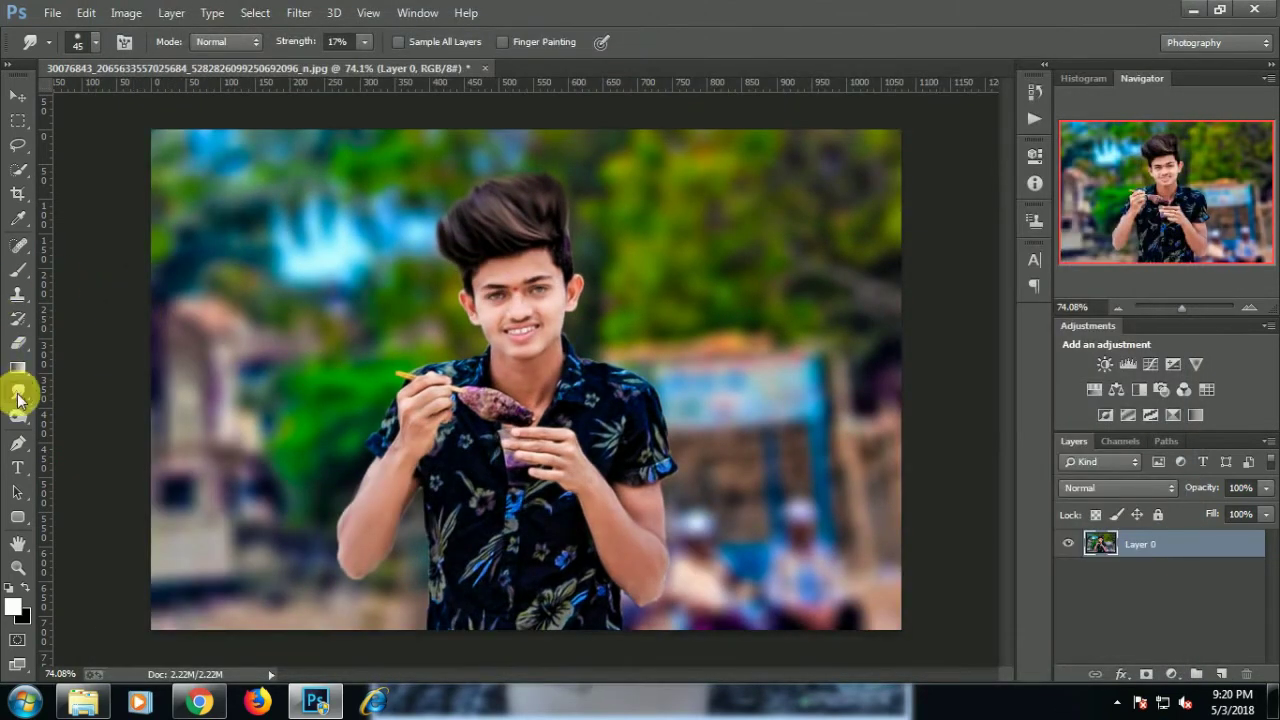
Select the Type tool and reopen the Camera Raw Filter
left_click(17, 467)
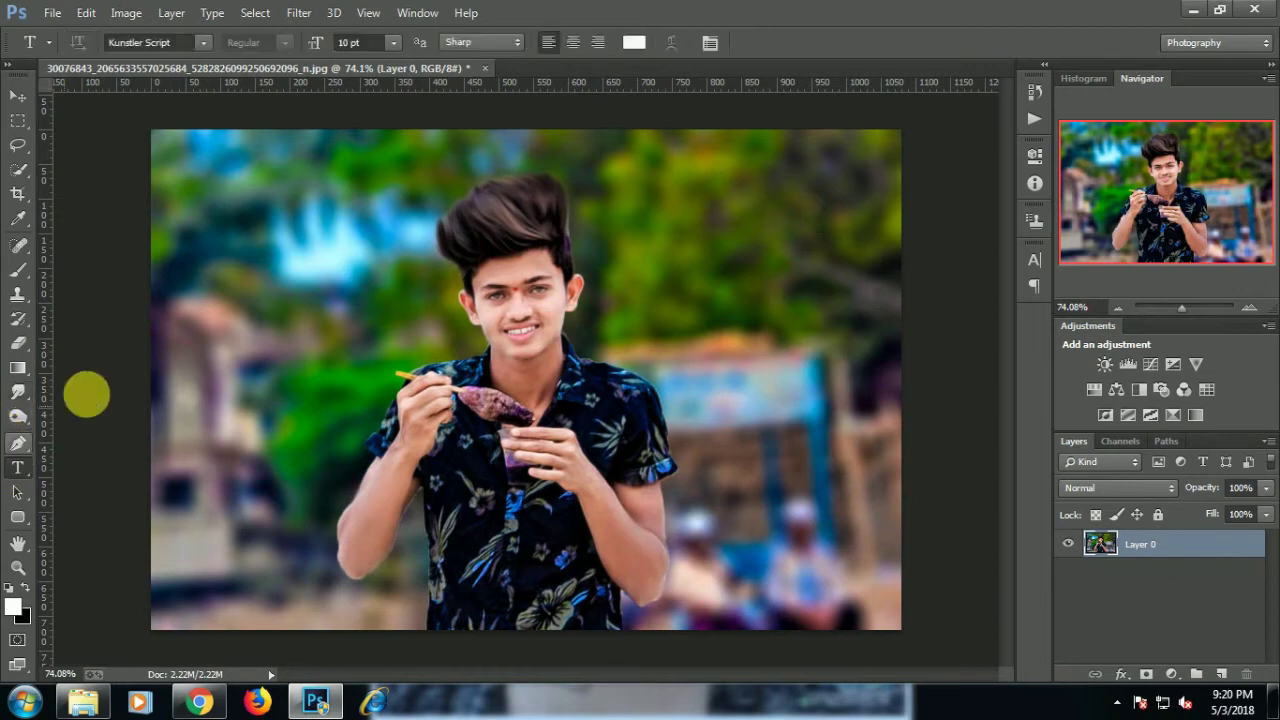
left_click(296, 10)
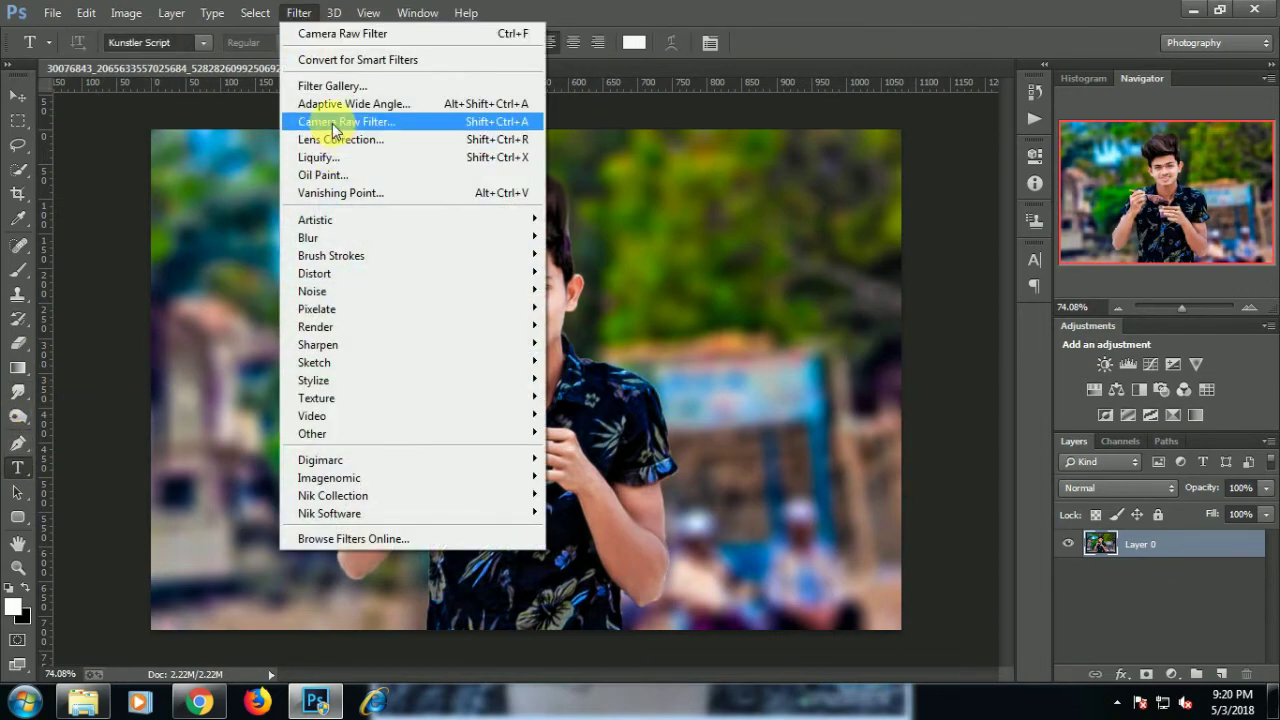
left_click(334, 123)
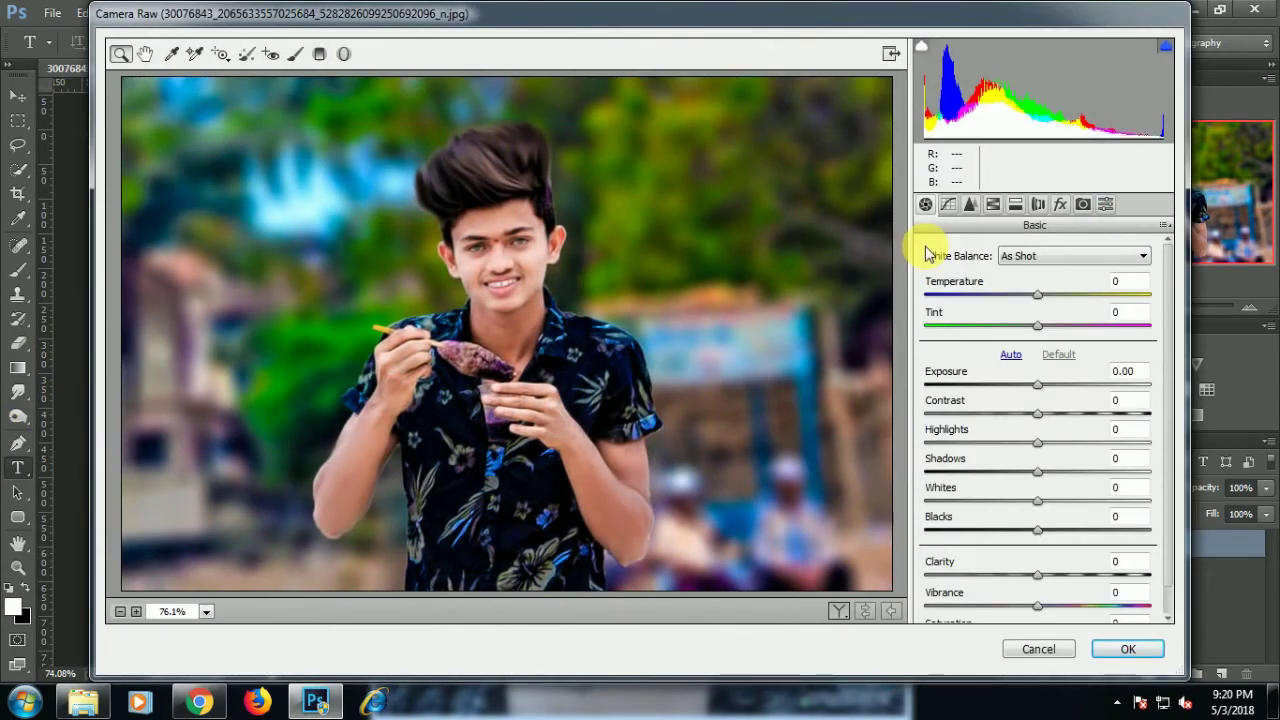
Darken blacks and shadows, add a -22 vignette, and start a text layer on the left
left_click_drag(1037, 529, 1027, 529)
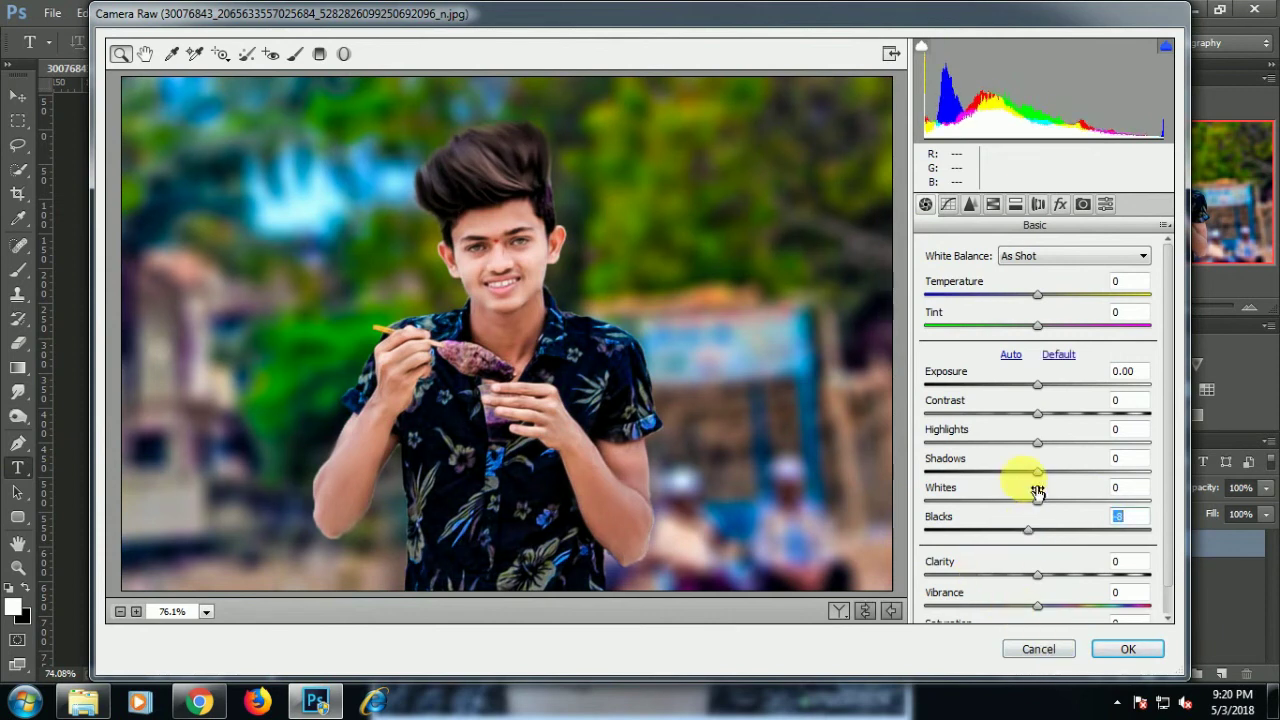
left_click_drag(1037, 471, 1023, 471)
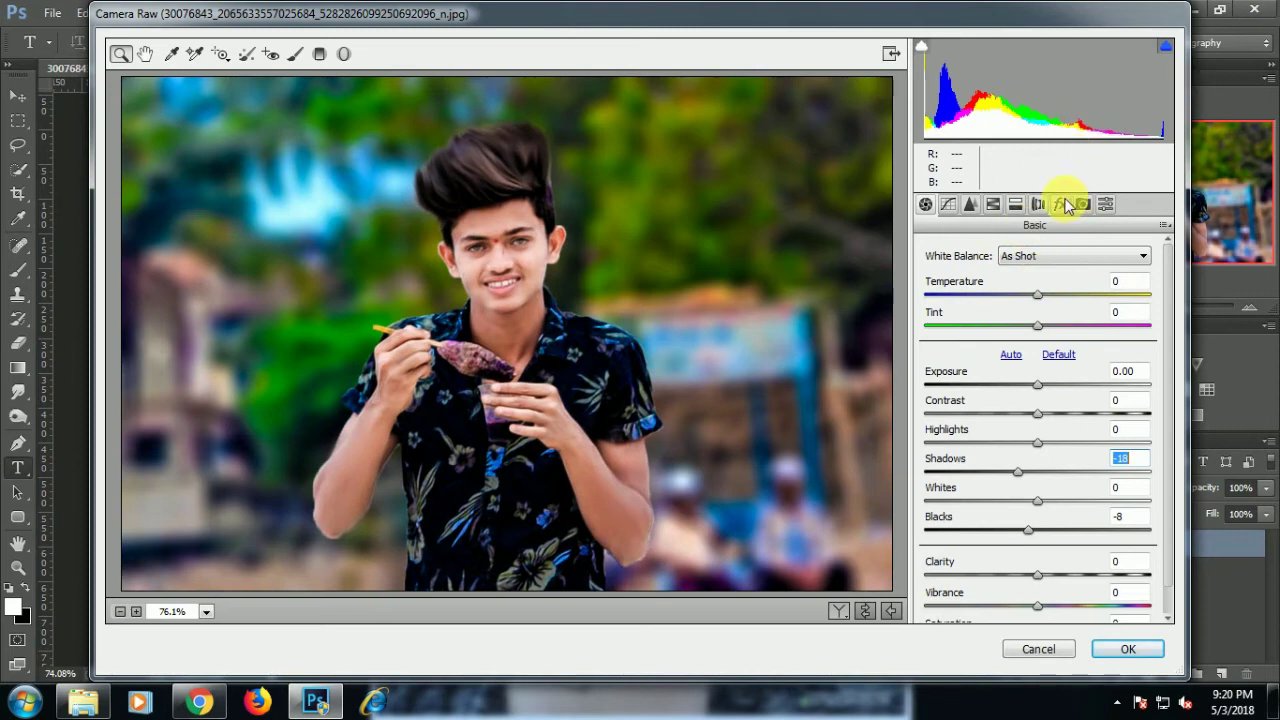
left_click(1061, 204)
left_click_drag(1030, 447, 1026, 447)
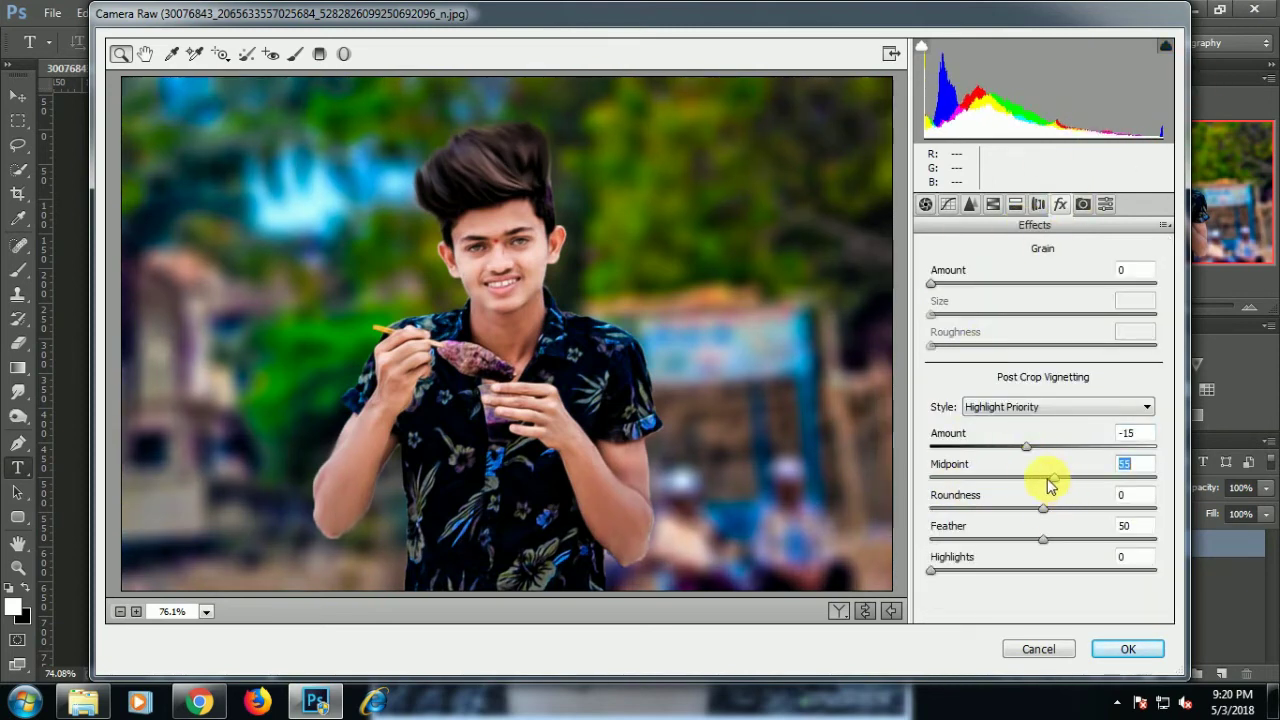
left_click_drag(1024, 447, 1018, 447)
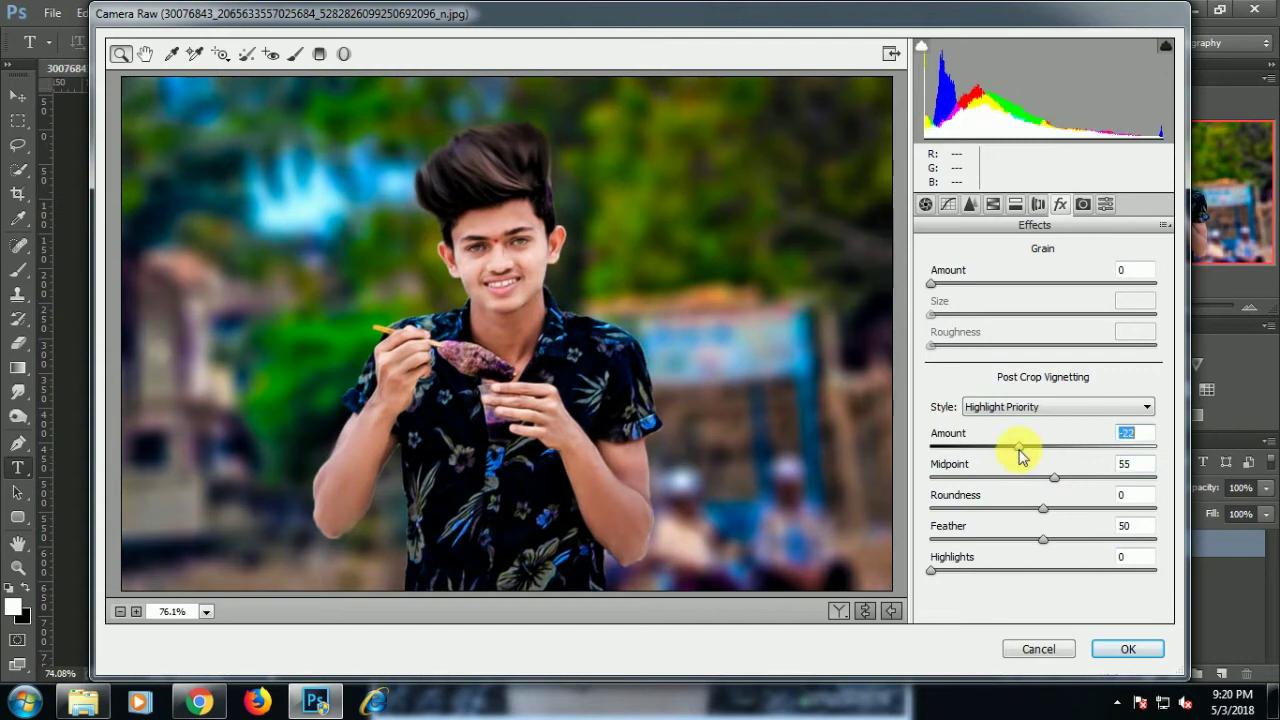
left_click(1128, 650)
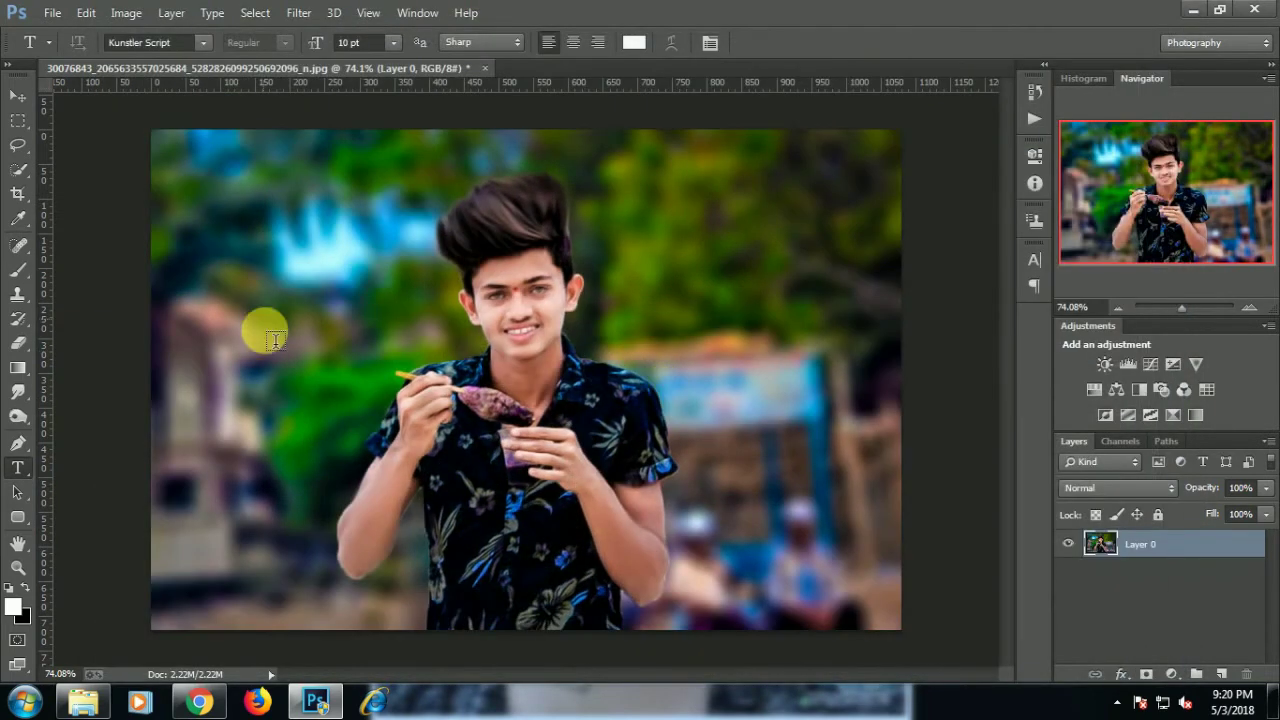
left_click(236, 350)
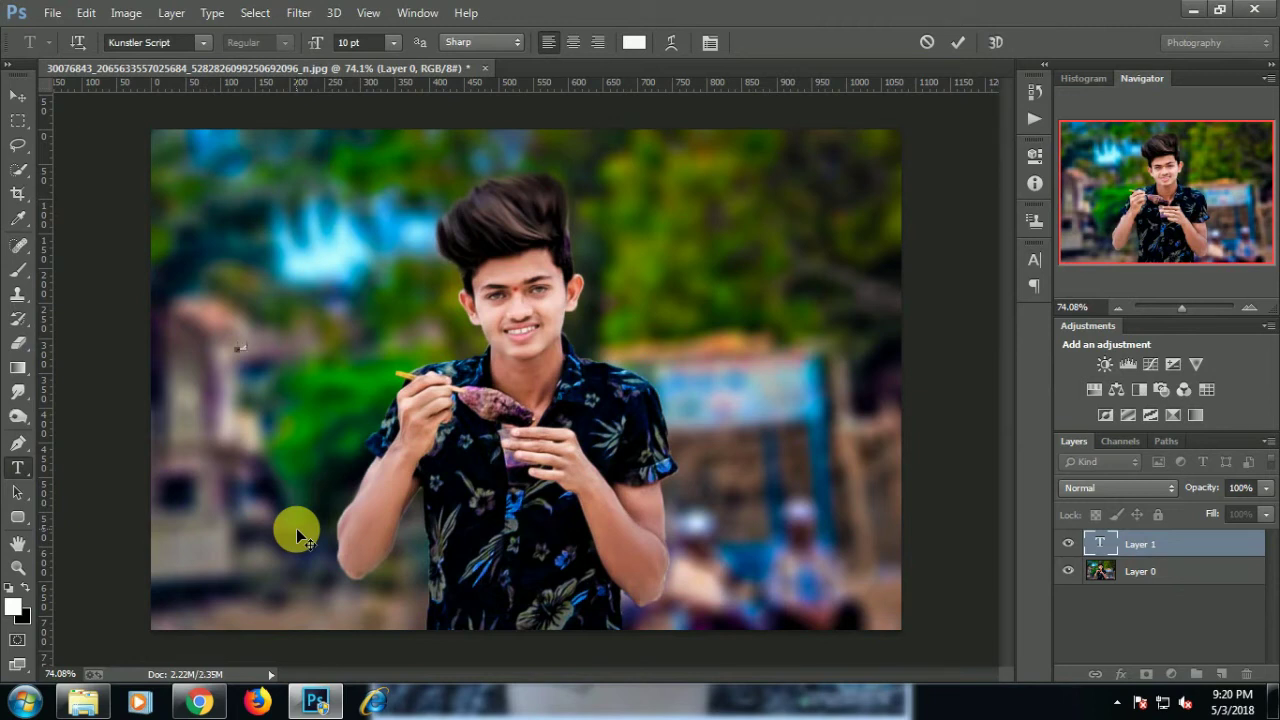
Commit the 'gola...' text and scale it up
left_click(958, 42)
key("ctrl+t")
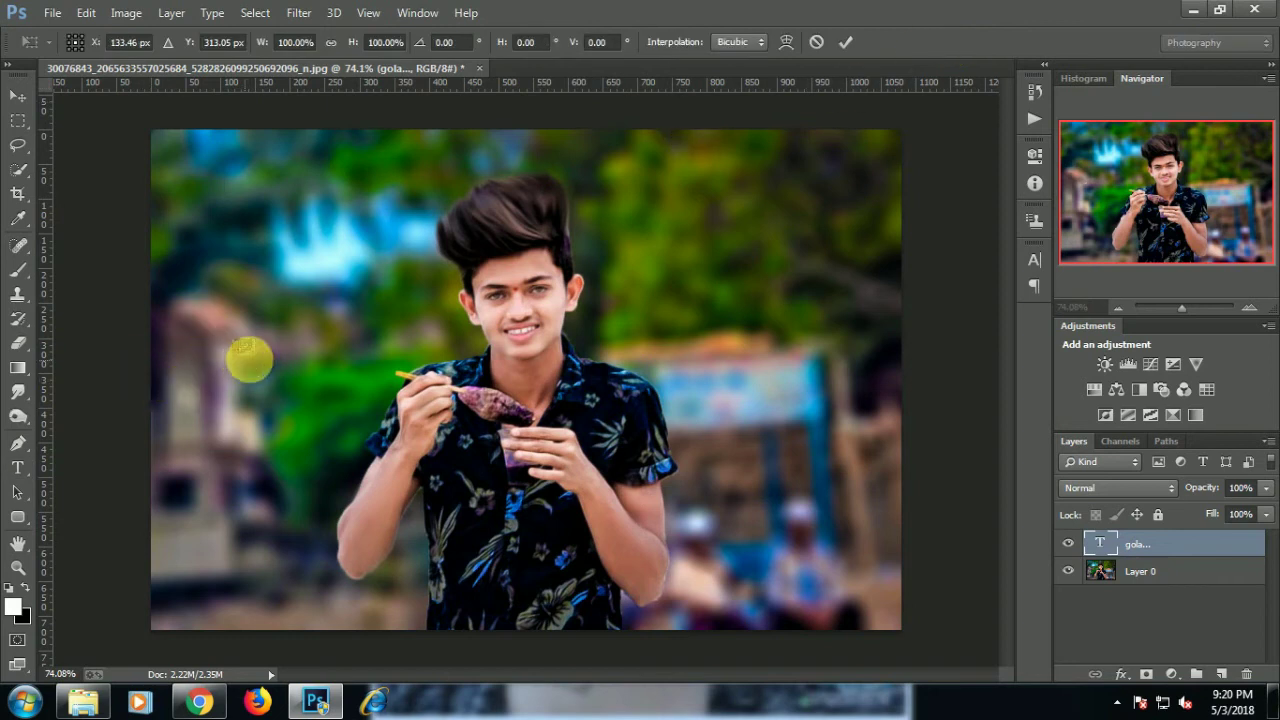
mouse_move(262, 349)
left_mouse_down()
mouse_move(313, 373)
mouse_move(351, 371)
mouse_move(352, 400)
left_mouse_up()
left_click(845, 42)
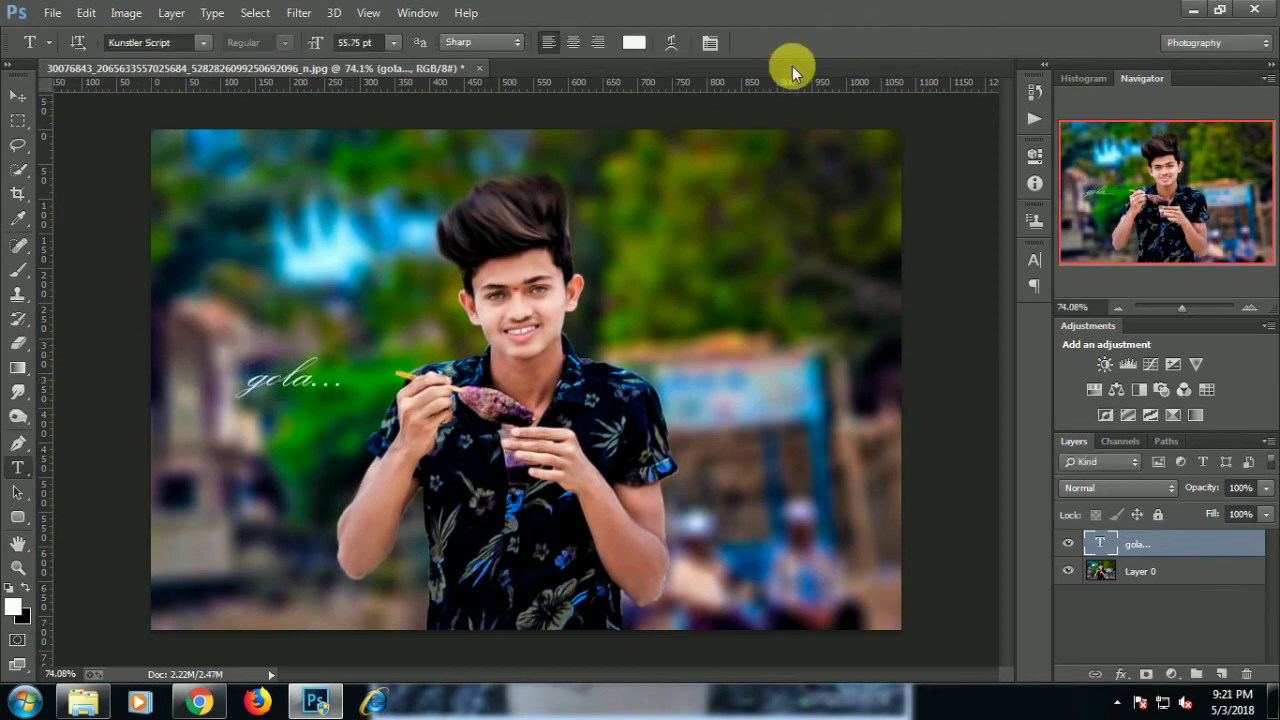
Move the text beside the subject's raised hand and enlarge it further
left_click(17, 95)
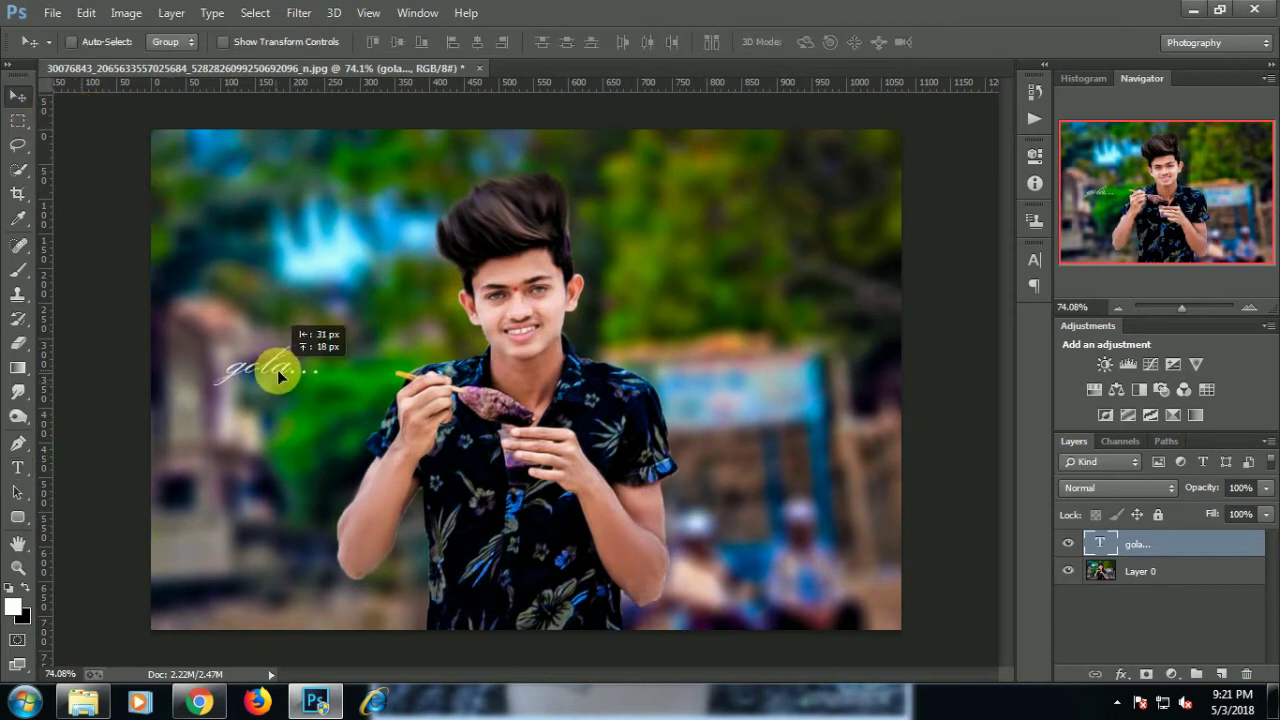
mouse_move(278, 373)
left_mouse_down()
mouse_move(378, 410)
mouse_move(362, 428)
left_mouse_up()
key("ctrl+t")
left_click_drag(343, 386, 337, 349)
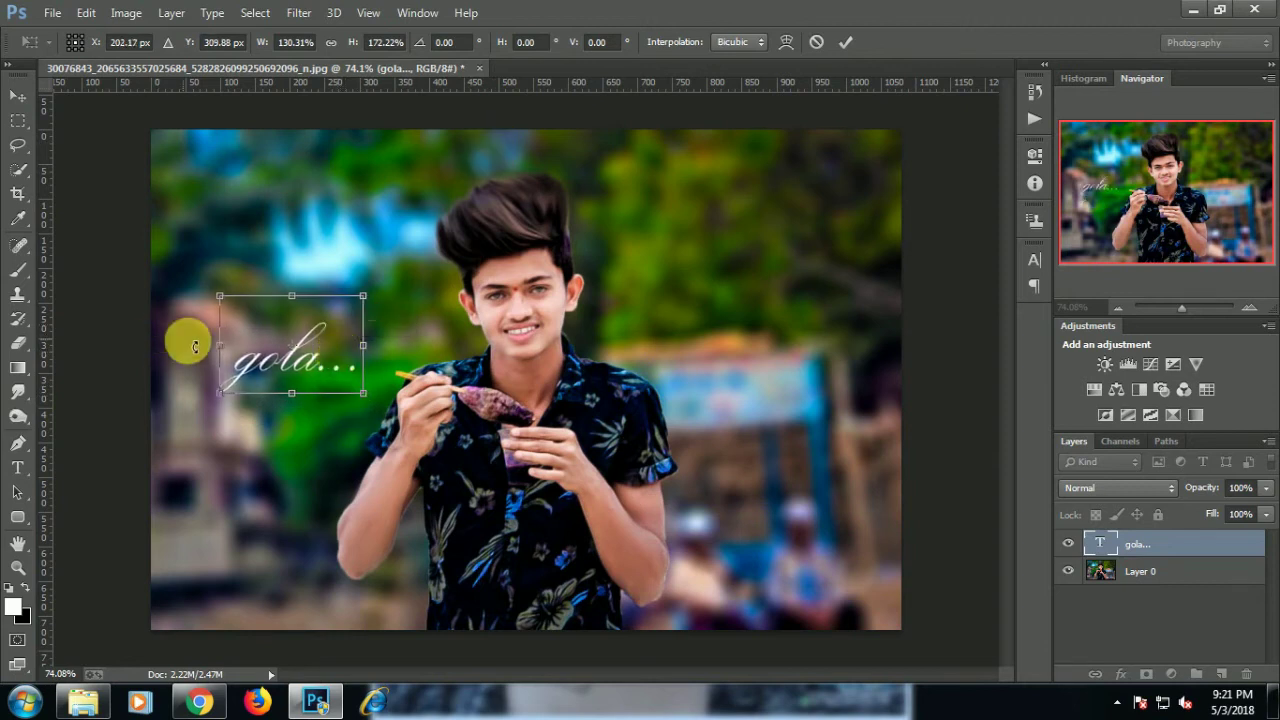
left_click_drag(195, 345, 181, 345)
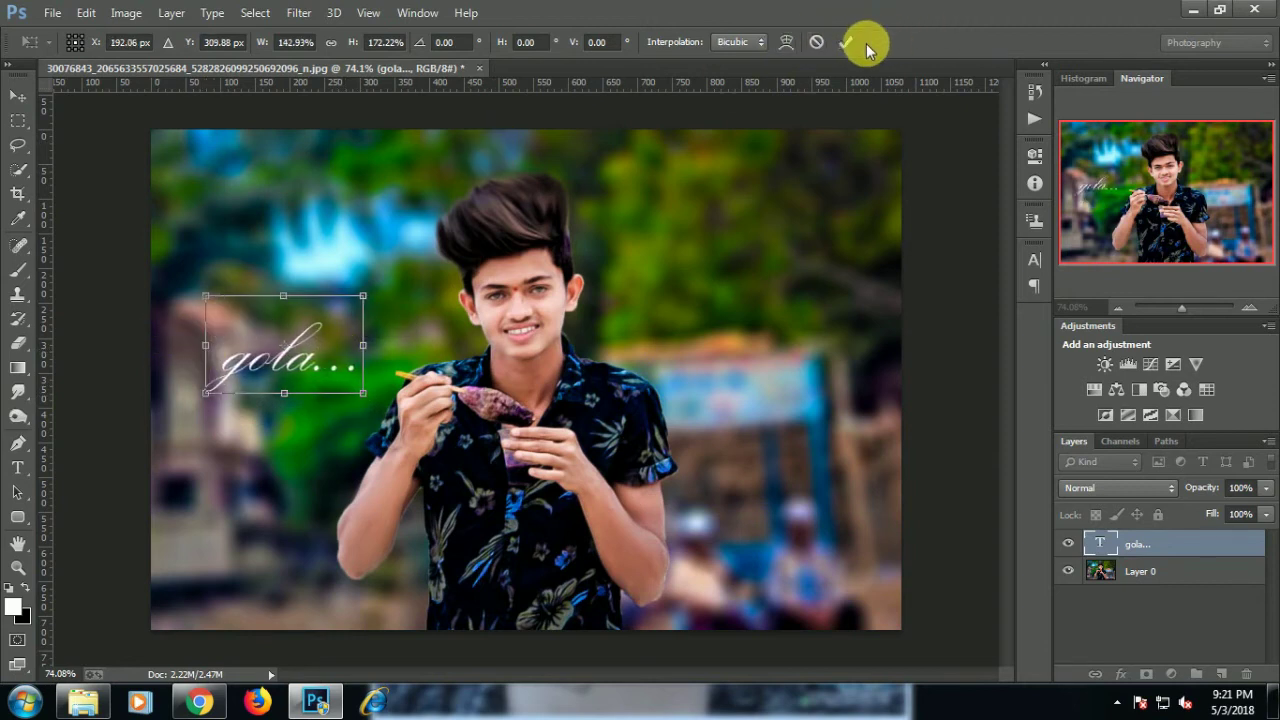
left_click(843, 45)
Give the 'gola...' text a Multiply drop shadow at 75% opacity, 12 px distance, 3% spread
left_click(1129, 672)
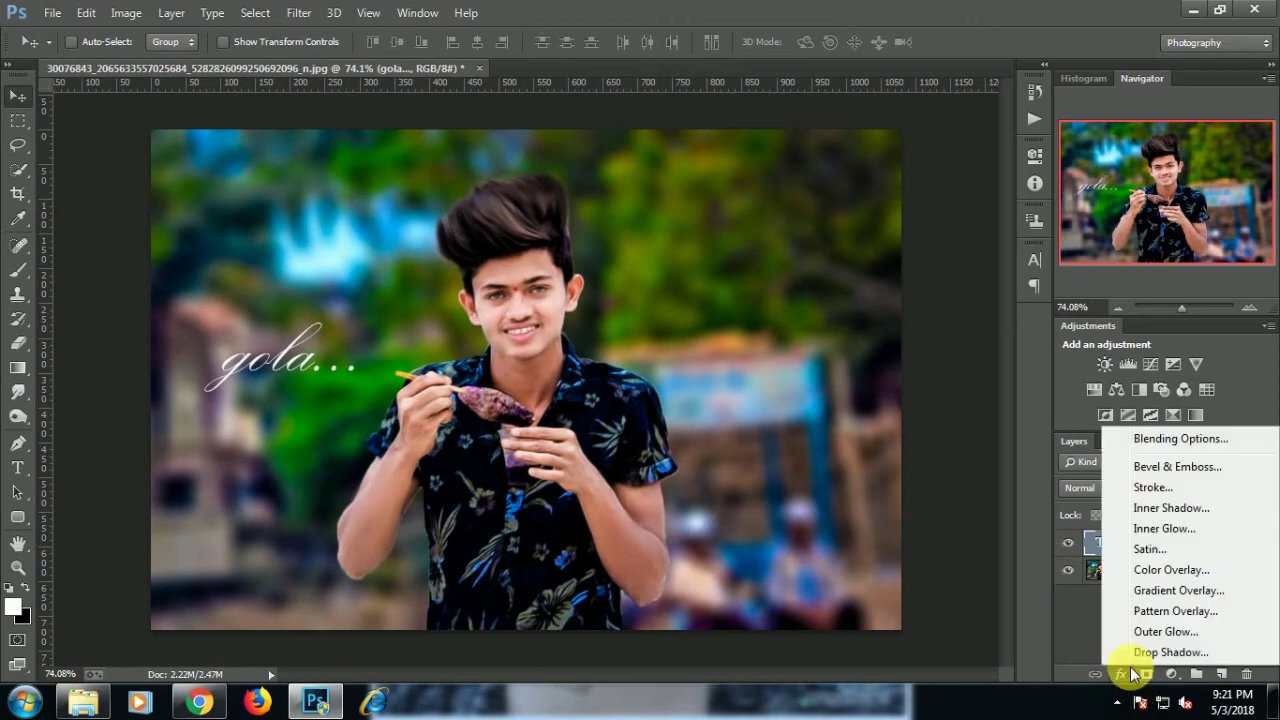
left_click(1145, 651)
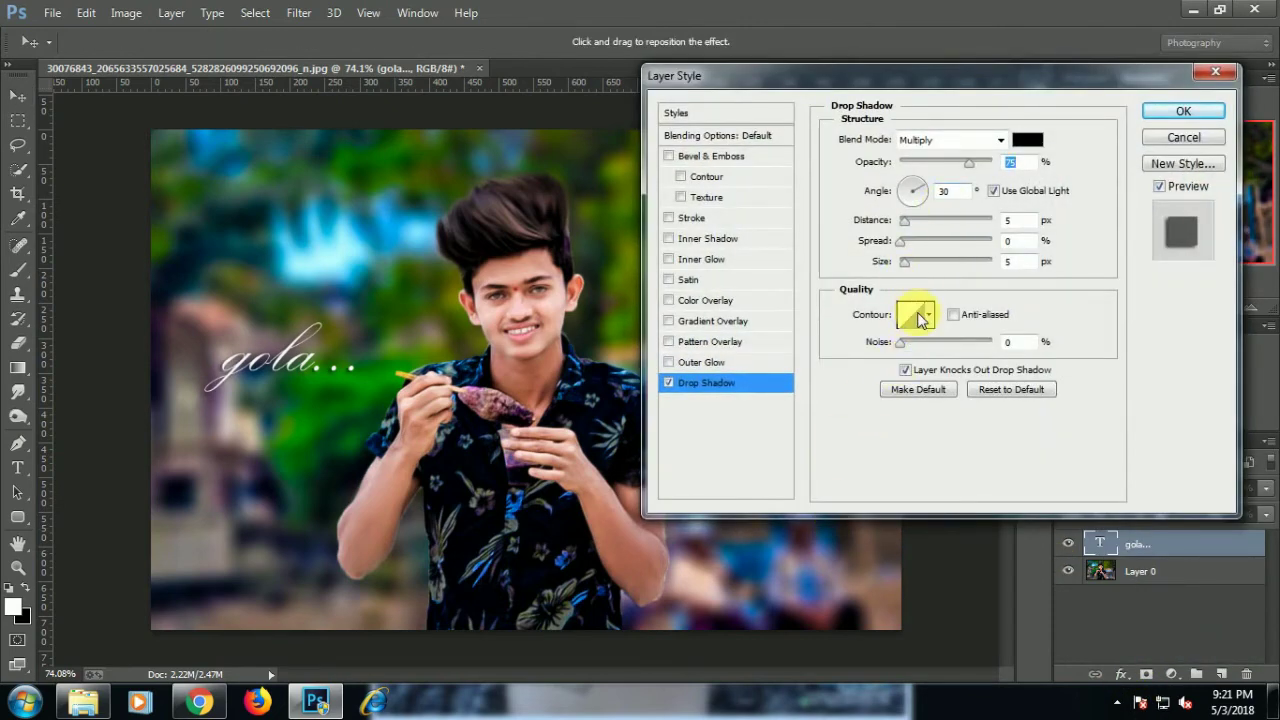
left_click(903, 262)
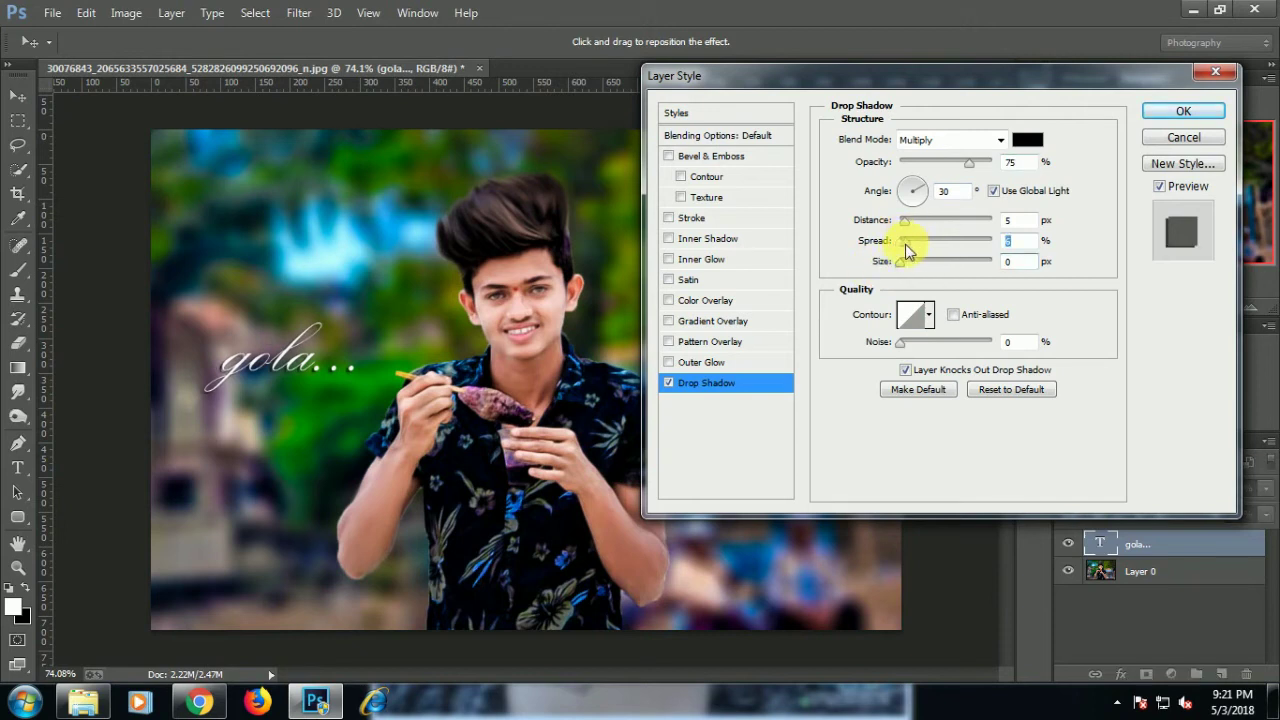
type("81")
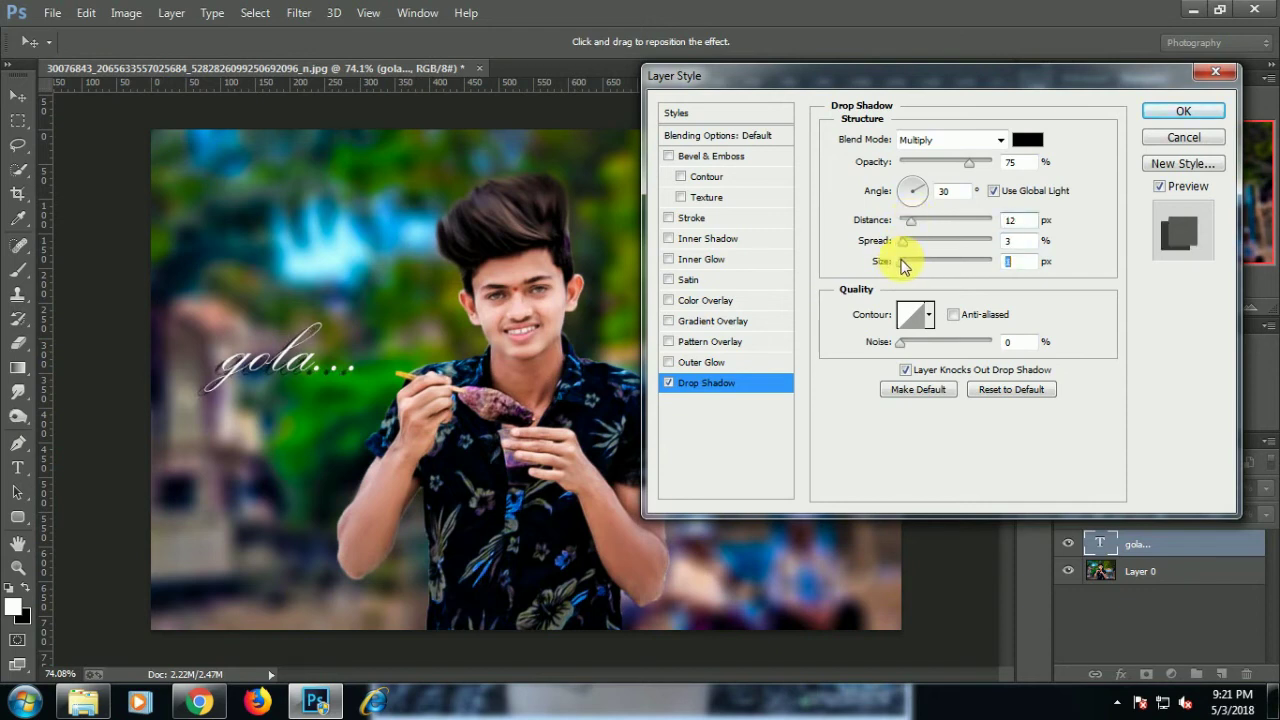
left_click(1188, 113)
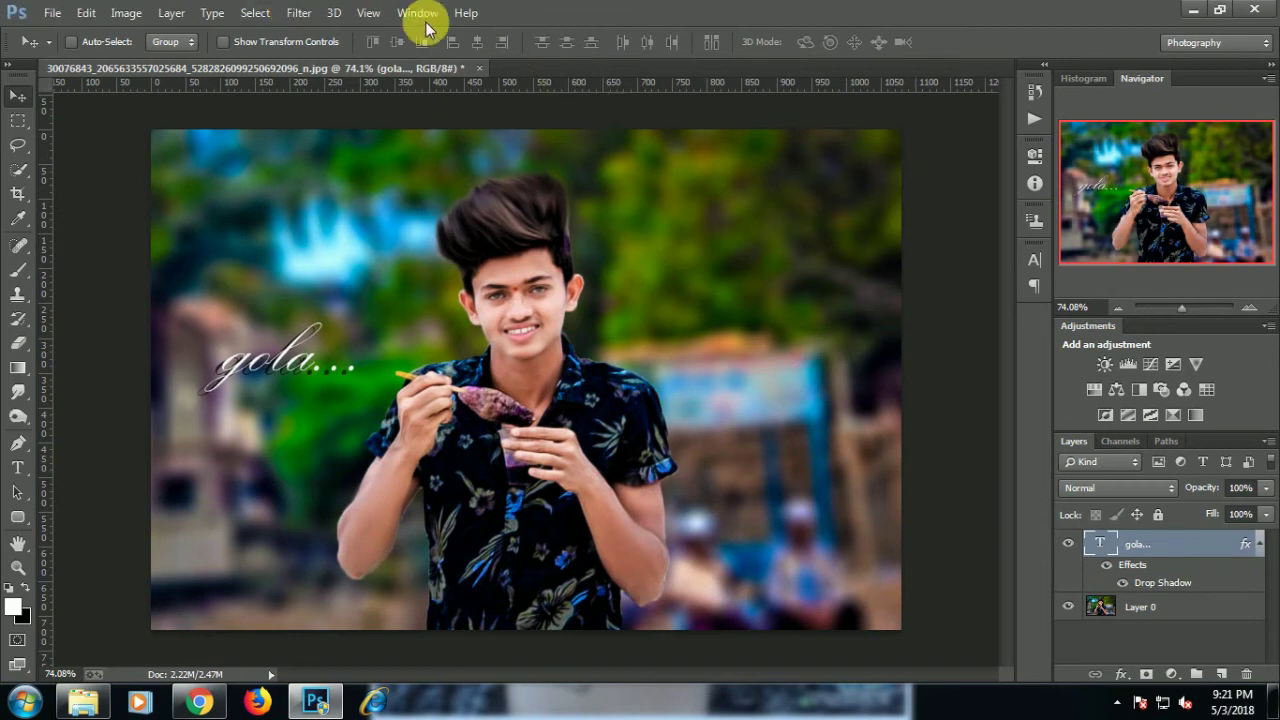
Hide the text, duplicate Layer 0, and apply Oil Paint with Stylization 0.1, Scale 0.1
left_click(1068, 543)
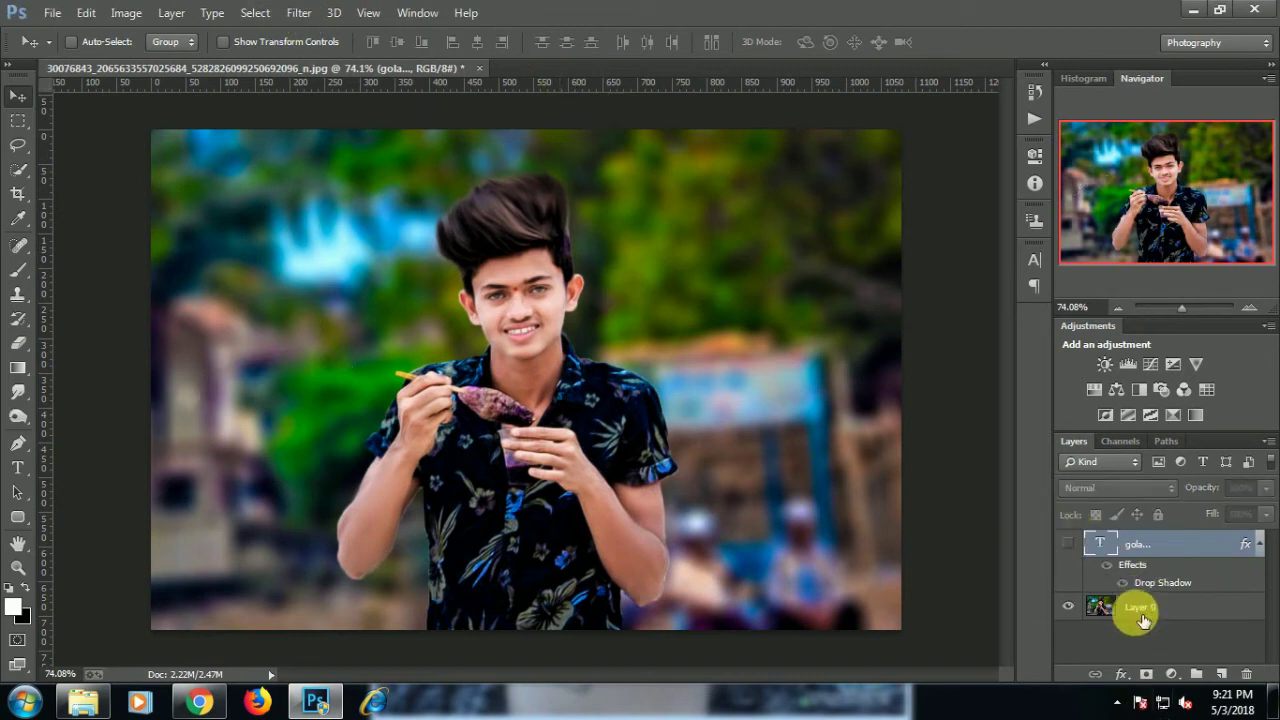
left_click(1145, 607)
left_click_drag(1232, 622, 1221, 673)
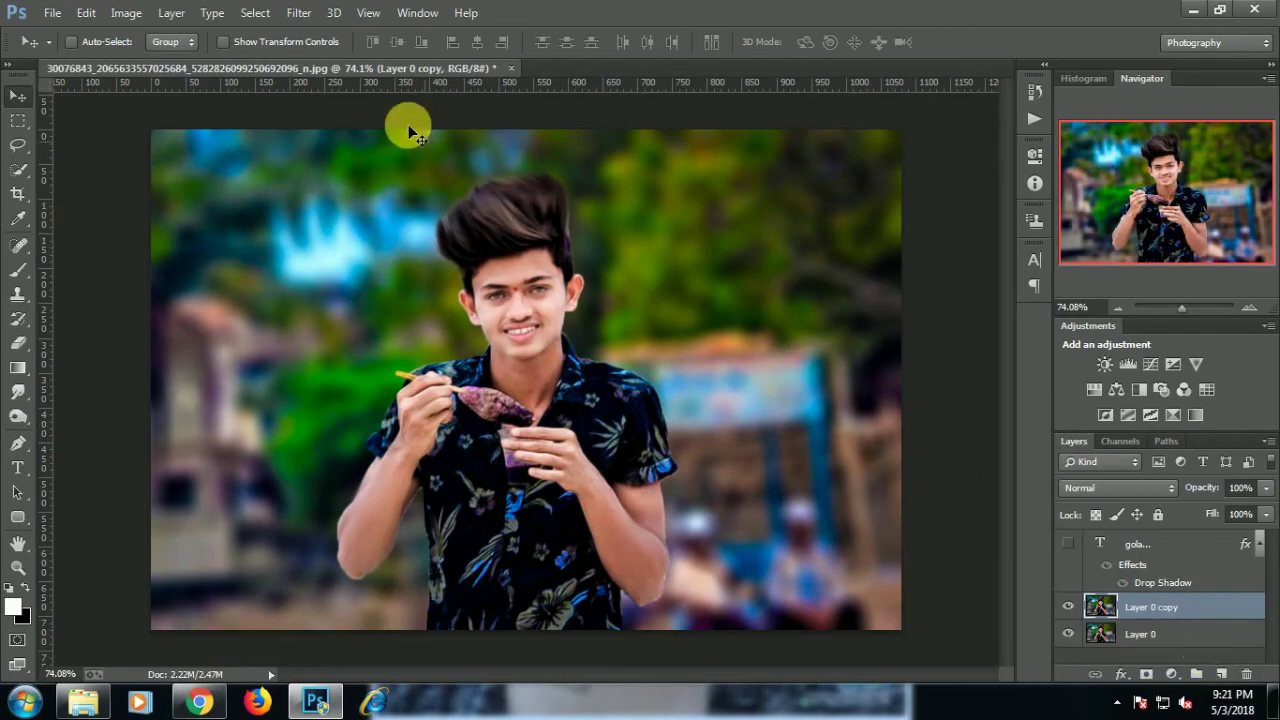
left_click(292, 12)
left_click(318, 172)
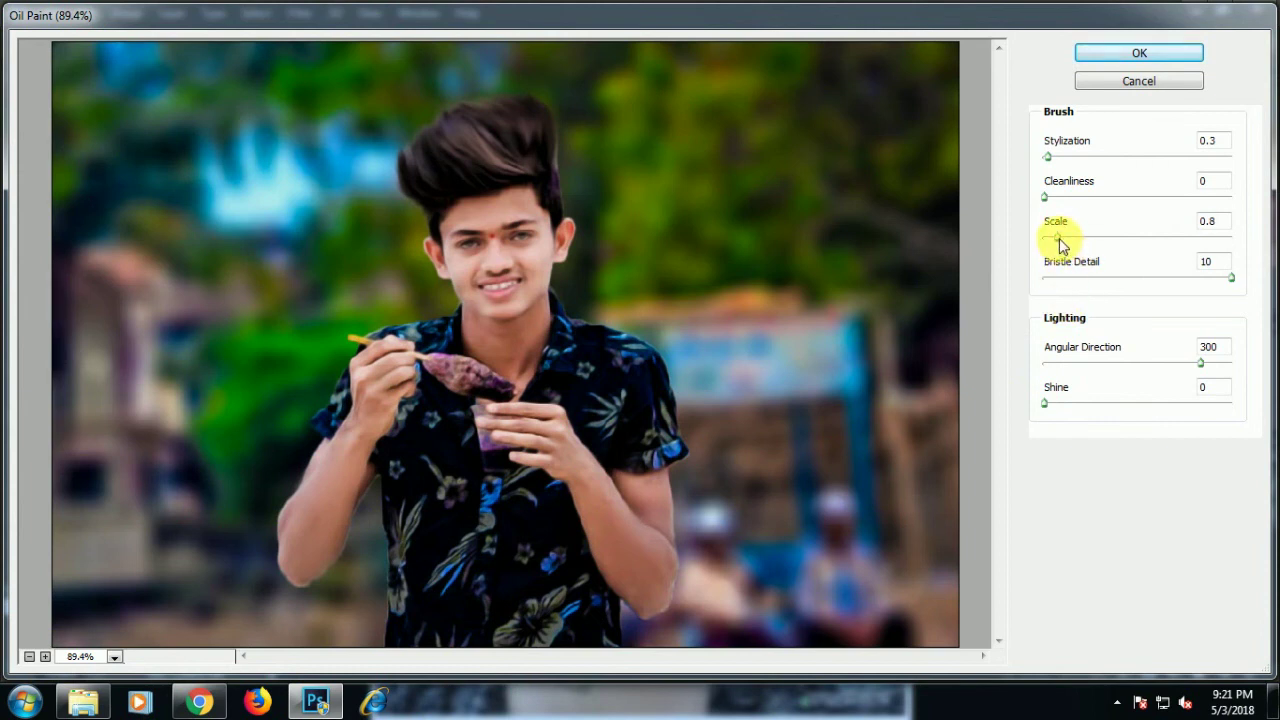
left_click(1048, 160)
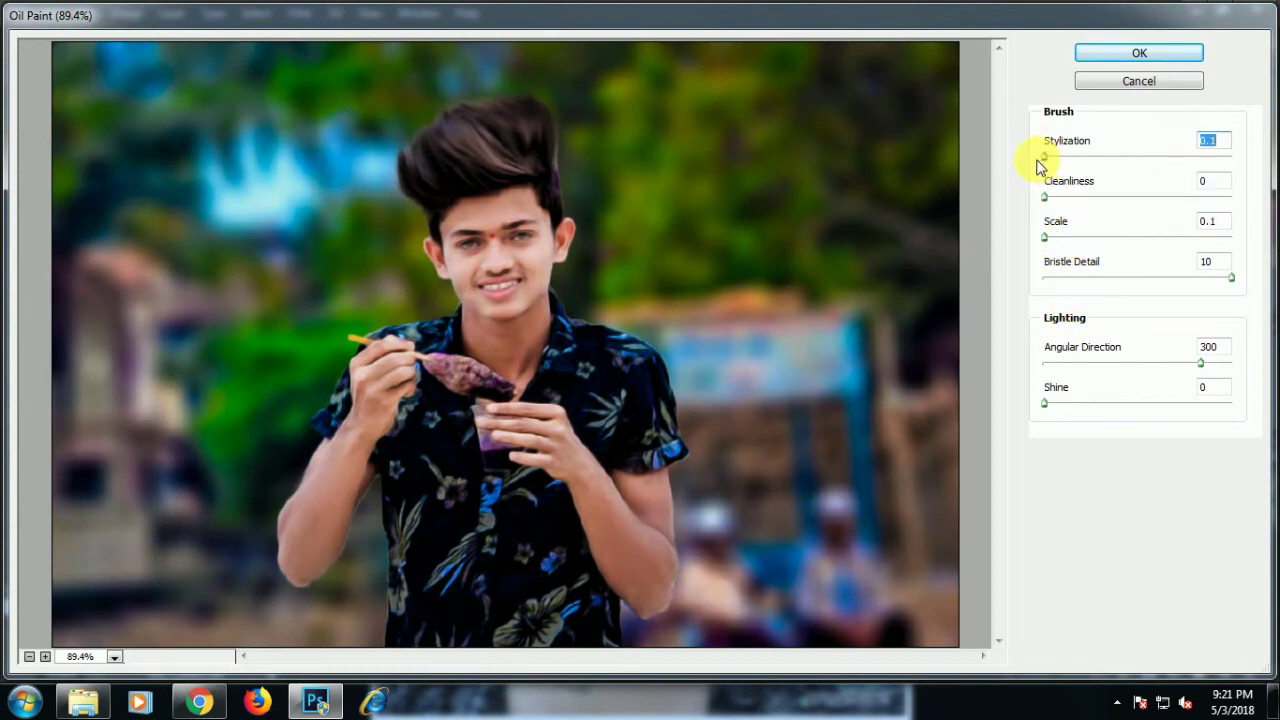
left_click(437, 238)
left_click(1118, 82)
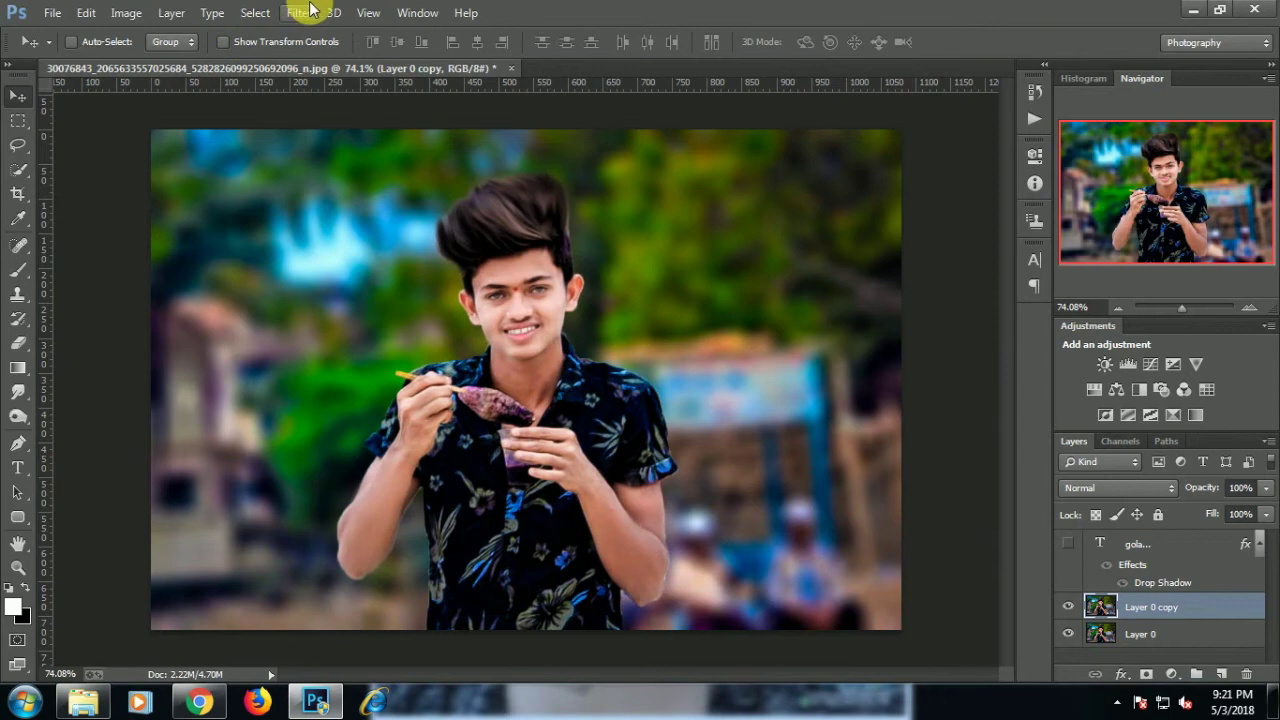
Show the 'gola...' text again and open the orange glow image from the png folder
left_click(1068, 543)
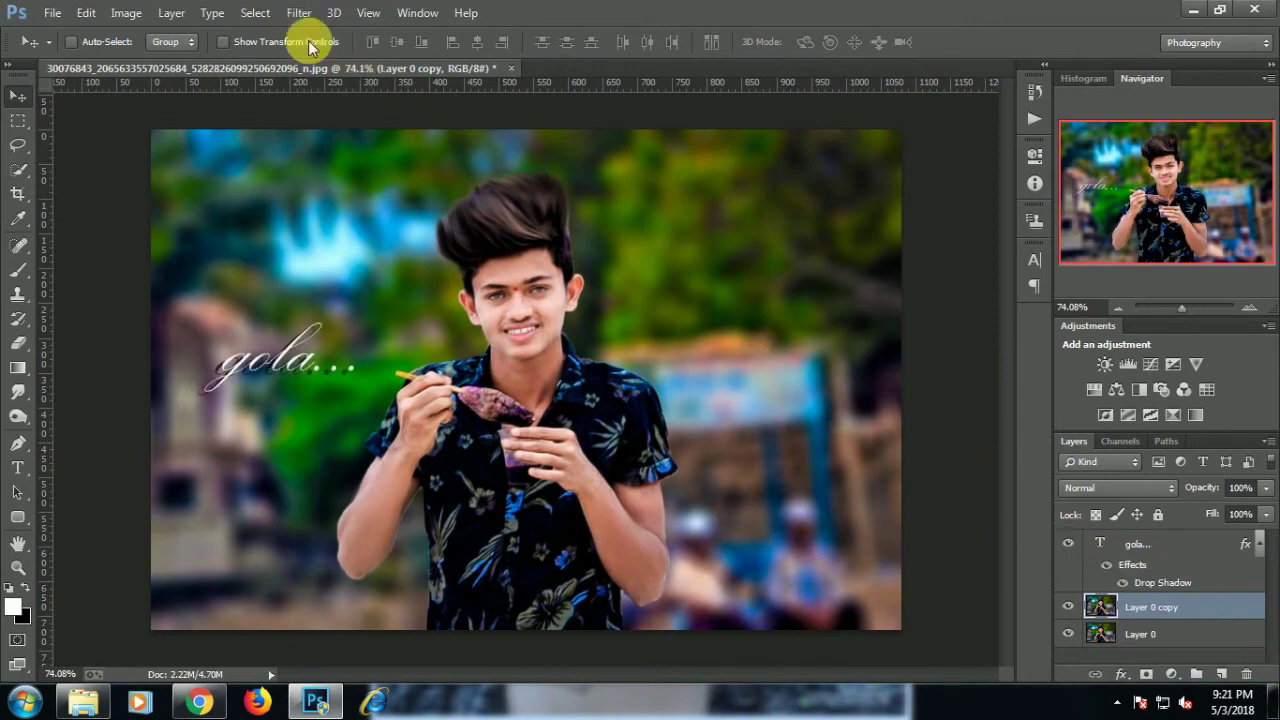
left_click(52, 13)
left_click(60, 50)
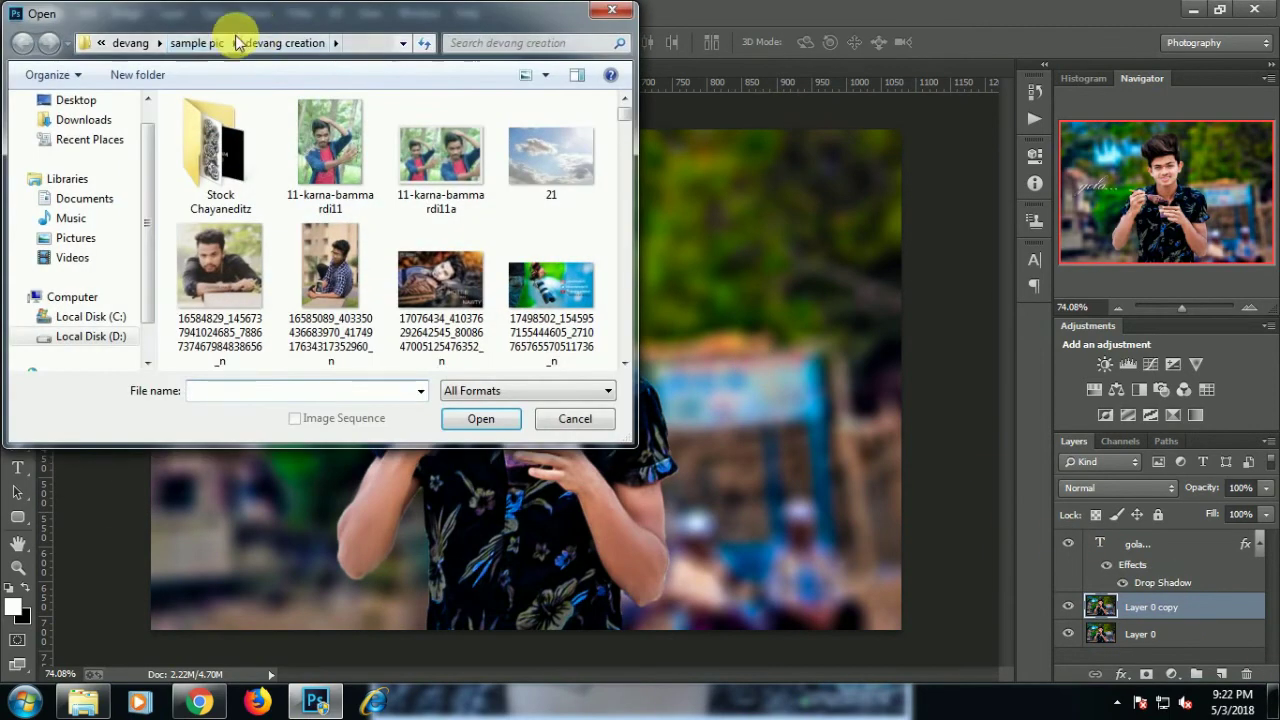
left_click(215, 45)
double_click(462, 283)
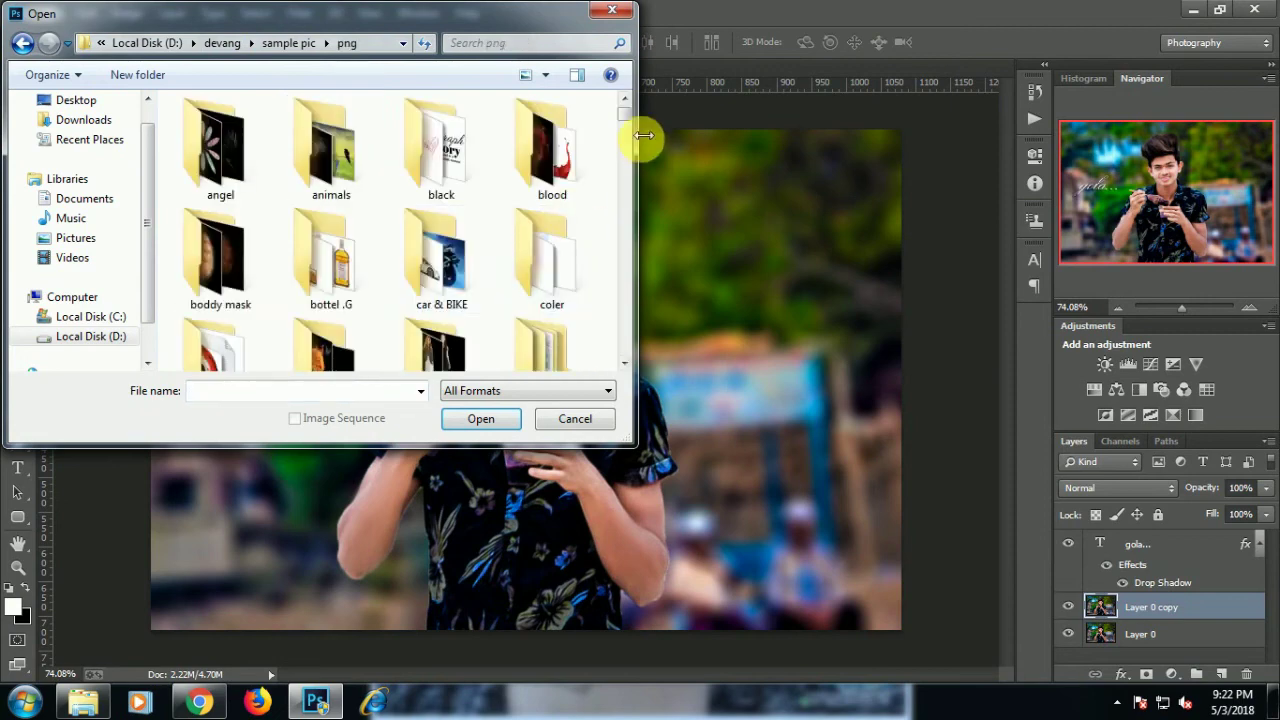
left_click_drag(630, 117, 606, 355)
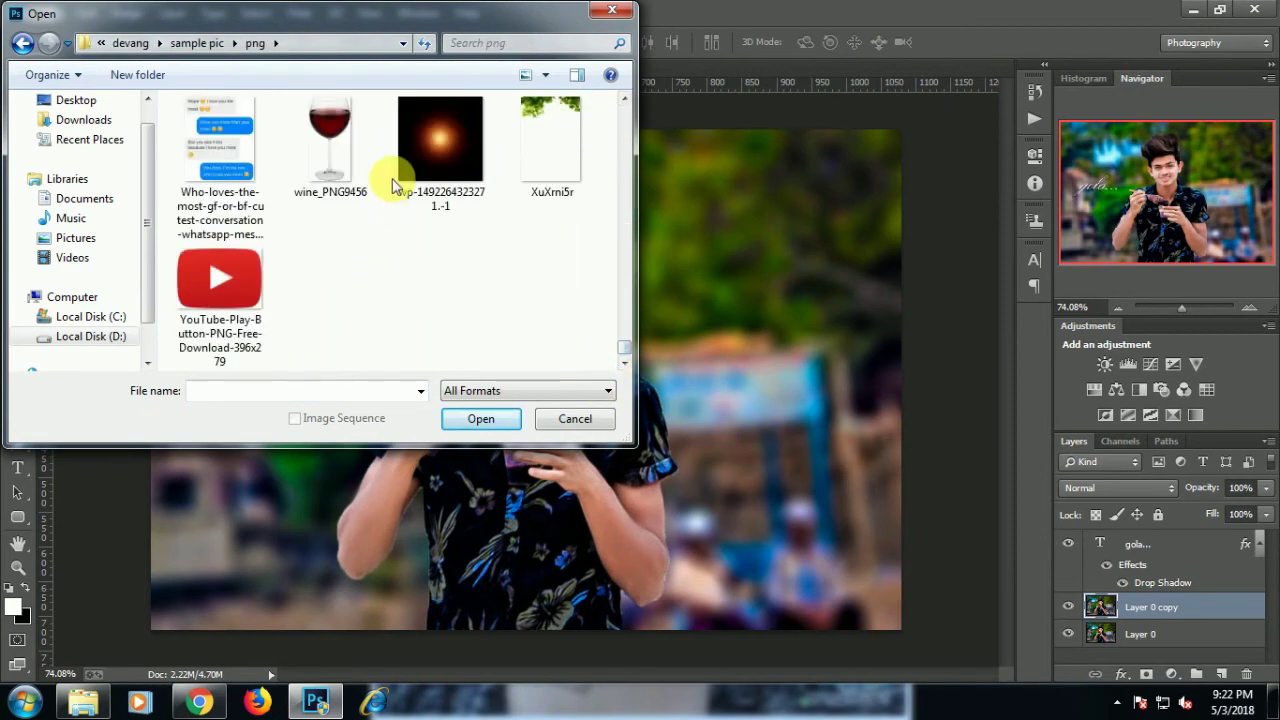
left_click(427, 172)
double_click(427, 172)
Drag the glow into the portrait as Layer 1 and place it beside the boy
left_click_drag(357, 200, 850, 221)
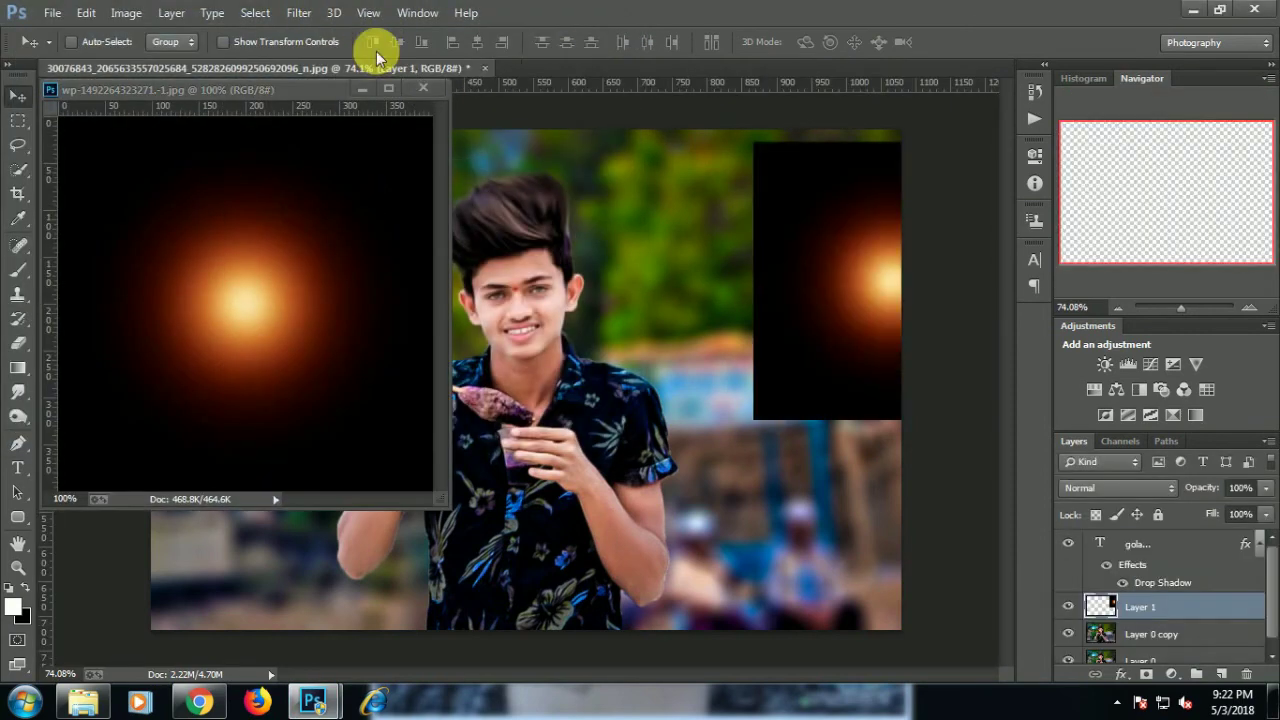
left_click(424, 90)
left_click_drag(766, 286, 624, 273)
left_click(298, 12)
mouse_move(308, 237)
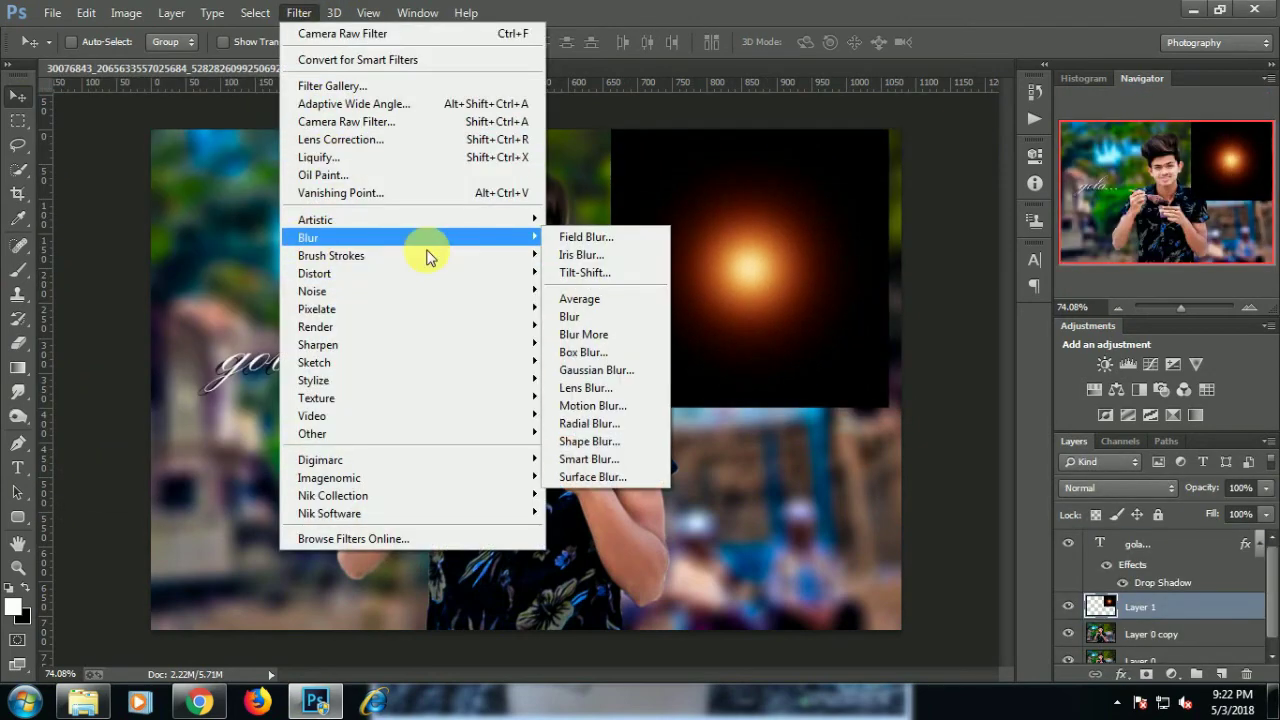
Heavily Gaussian-blur the glow, blend it in Screen at 96% opacity, and reposition it
left_click(638, 372)
left_click_drag(934, 389, 949, 388)
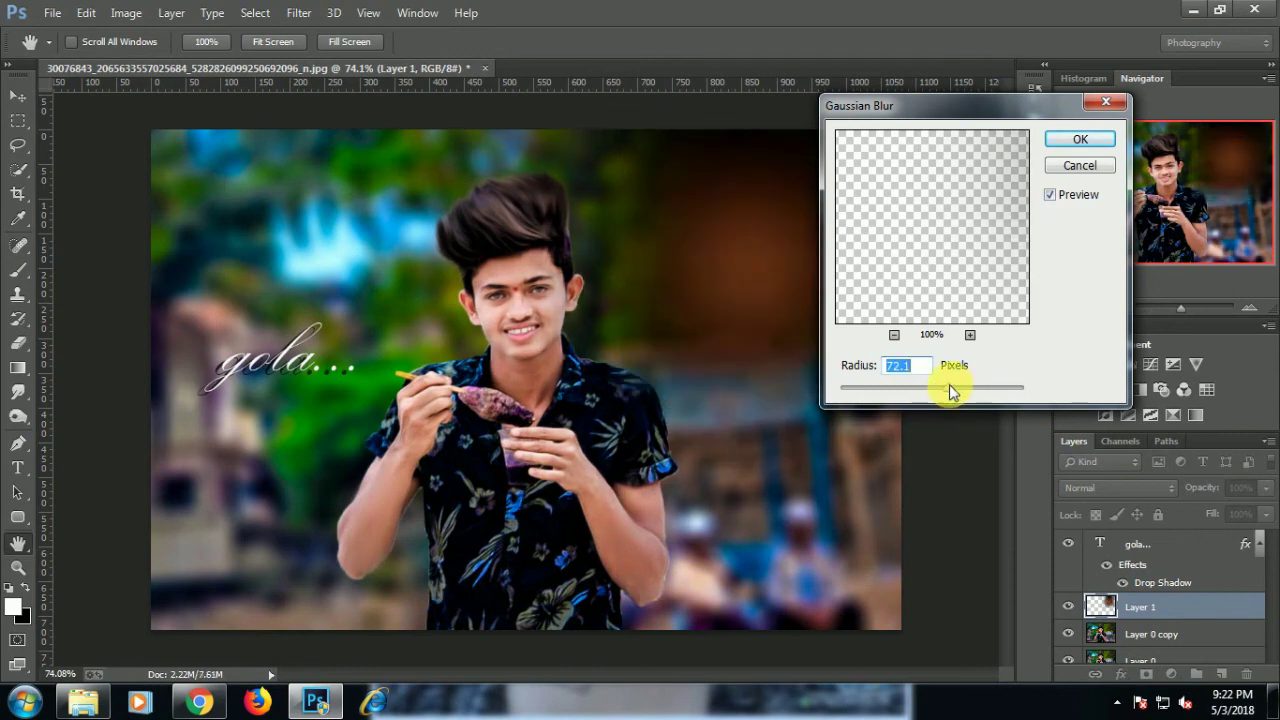
left_click(1078, 139)
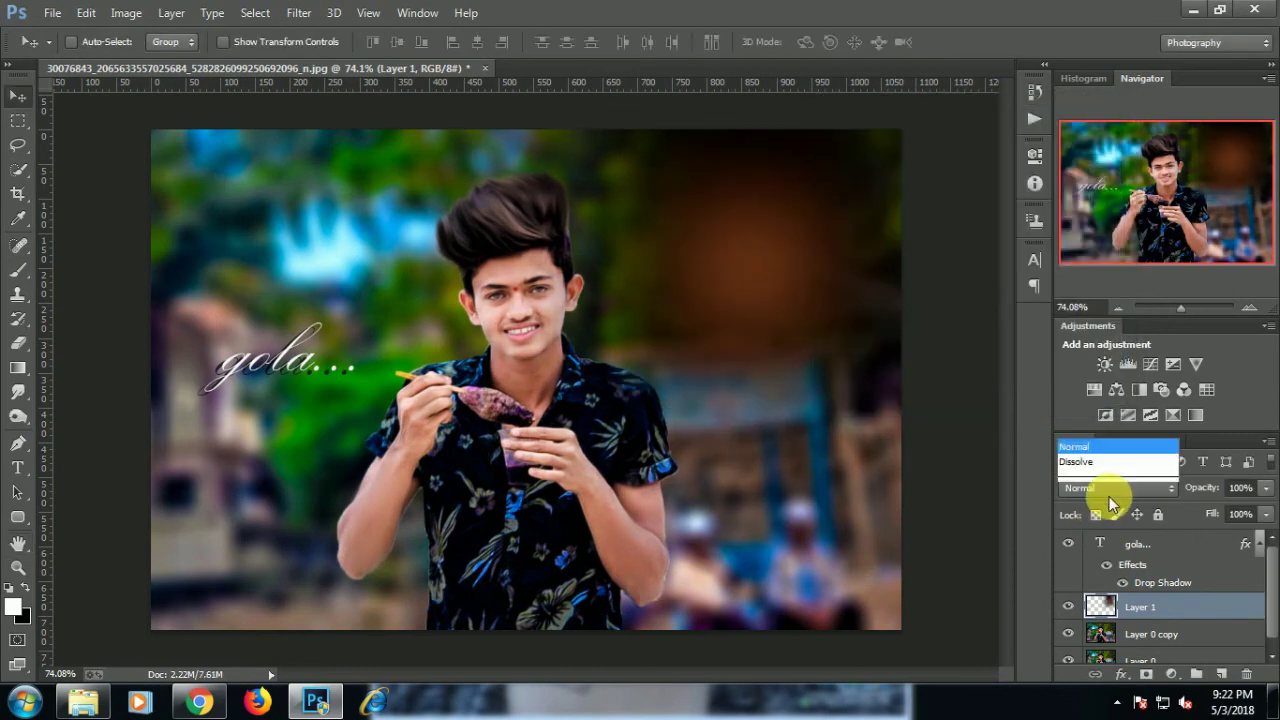
left_click(1064, 162)
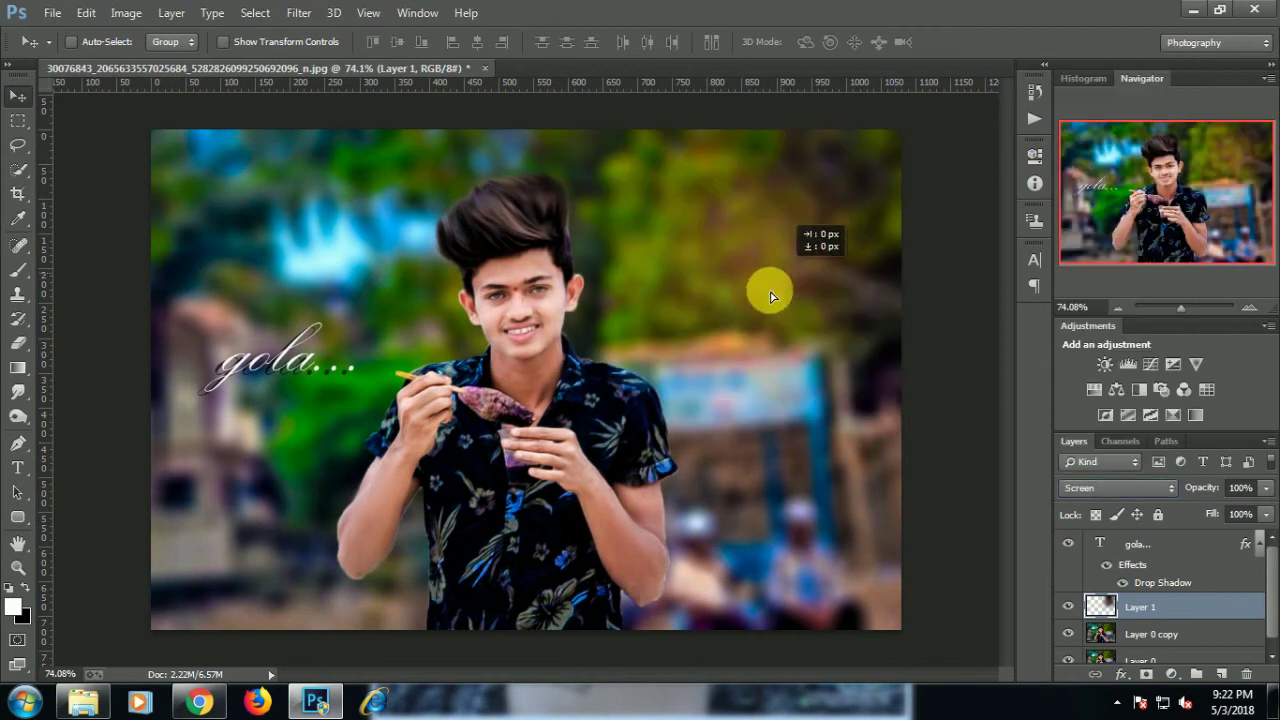
left_click_drag(771, 296, 743, 333)
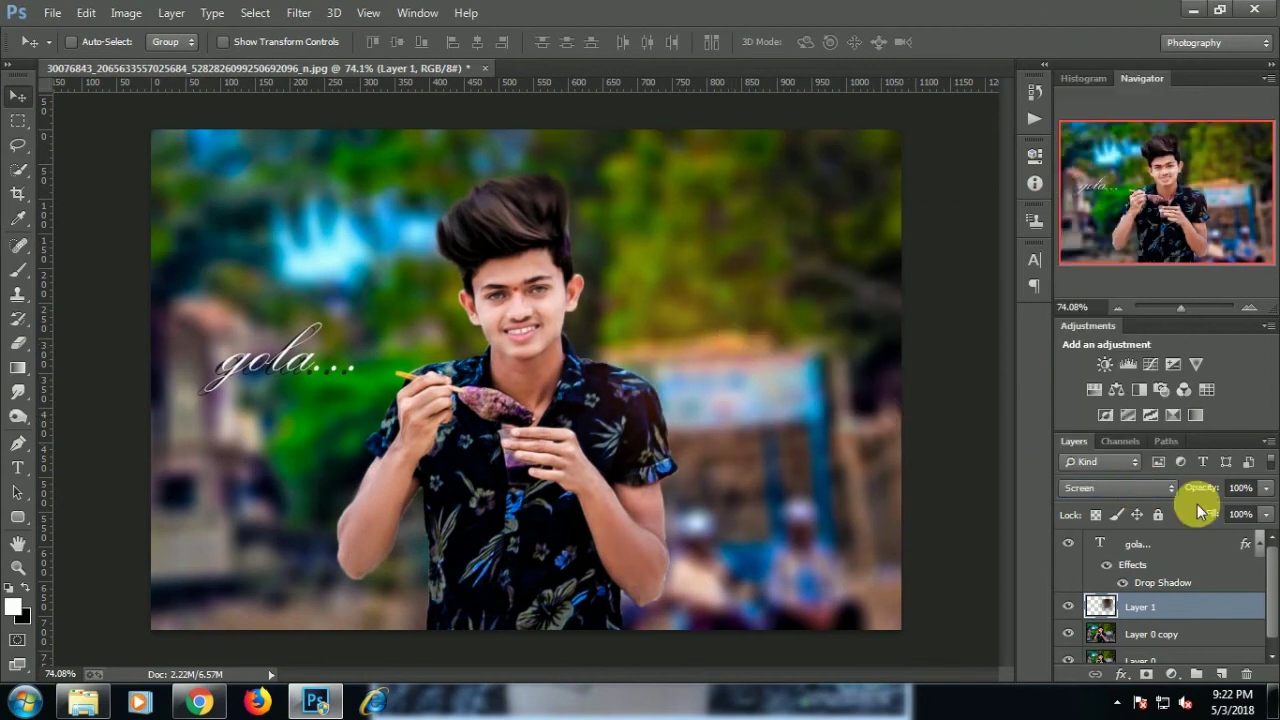
mouse_move(1266, 488)
left_mouse_down()
mouse_move(1247, 511)
mouse_move(1266, 514)
left_mouse_up()
left_click_drag(666, 356, 605, 313)
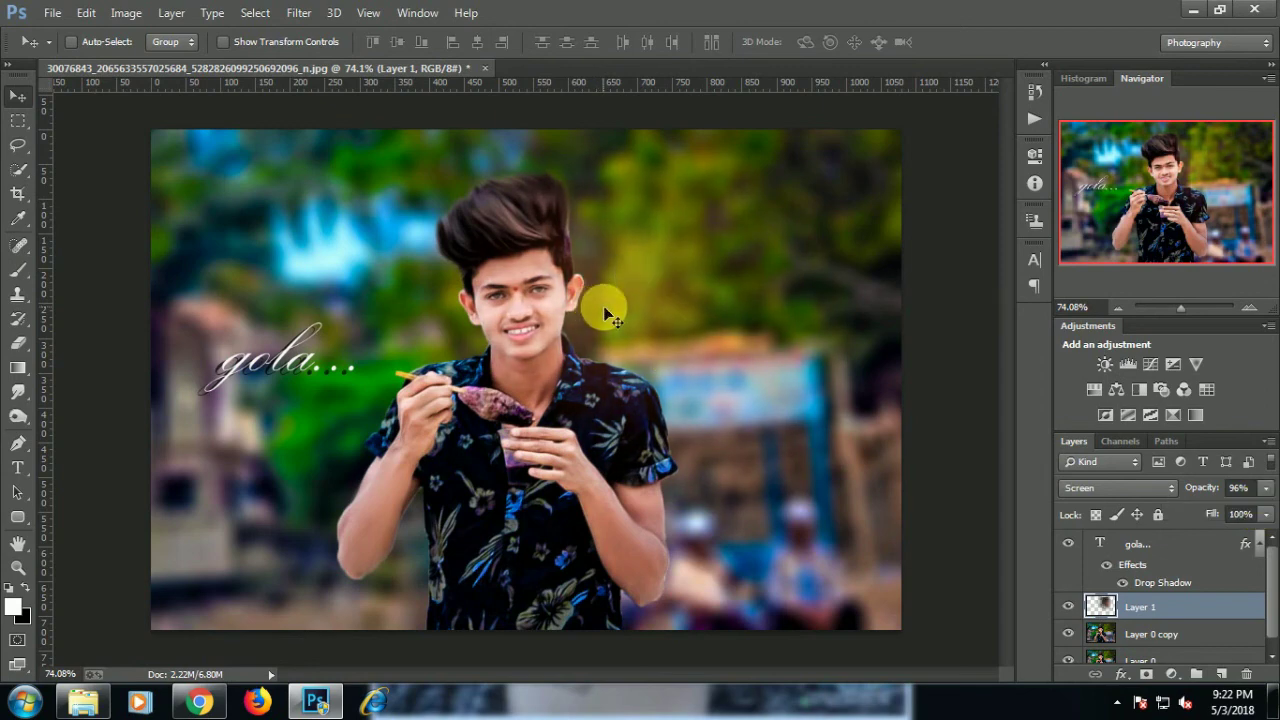
Scale the glow layer to about 139.5% x 124.9%, reposition it, and erase it over the boy's face
key("ctrl+t")
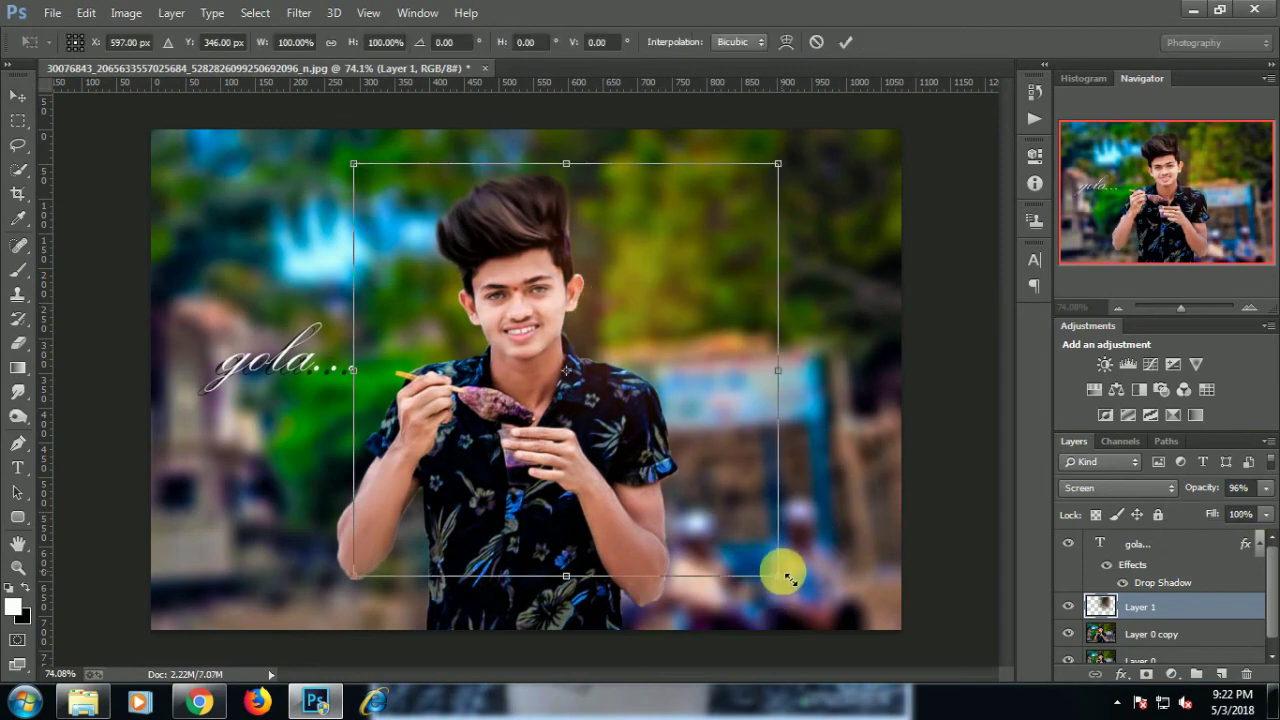
left_click_drag(786, 571, 950, 690)
left_click_drag(808, 528, 737, 487)
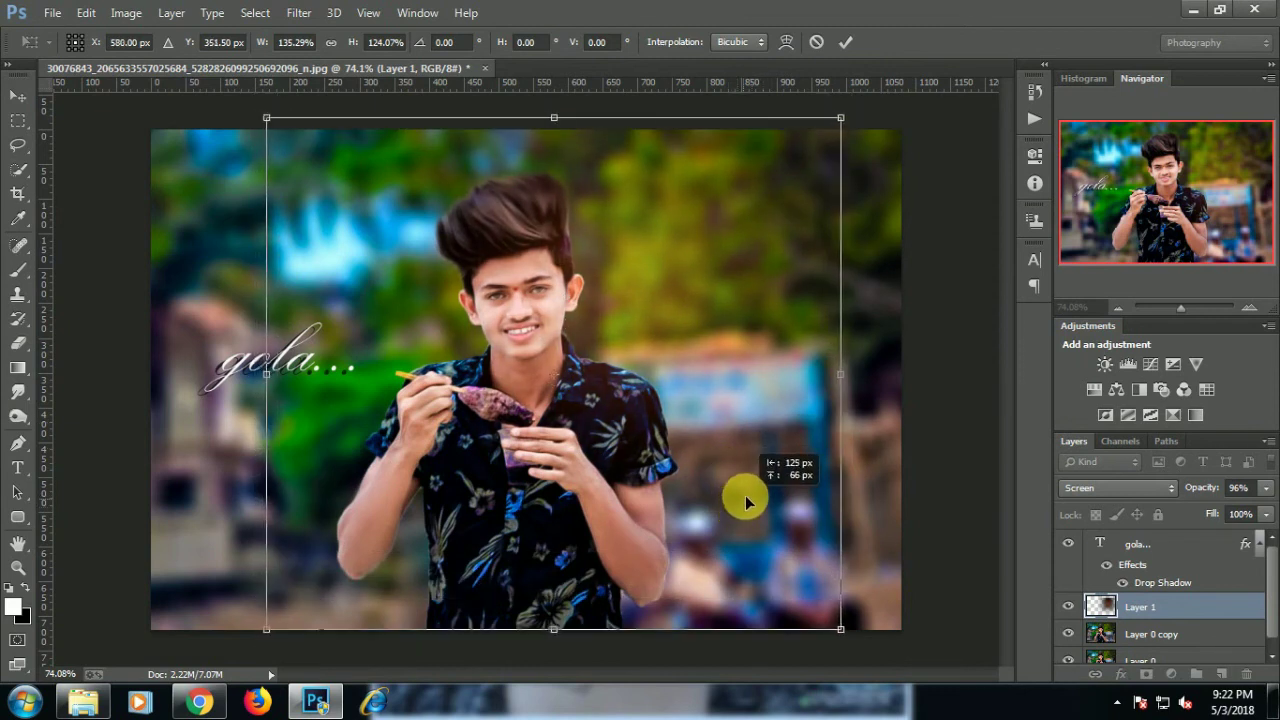
left_click_drag(737, 482, 749, 506)
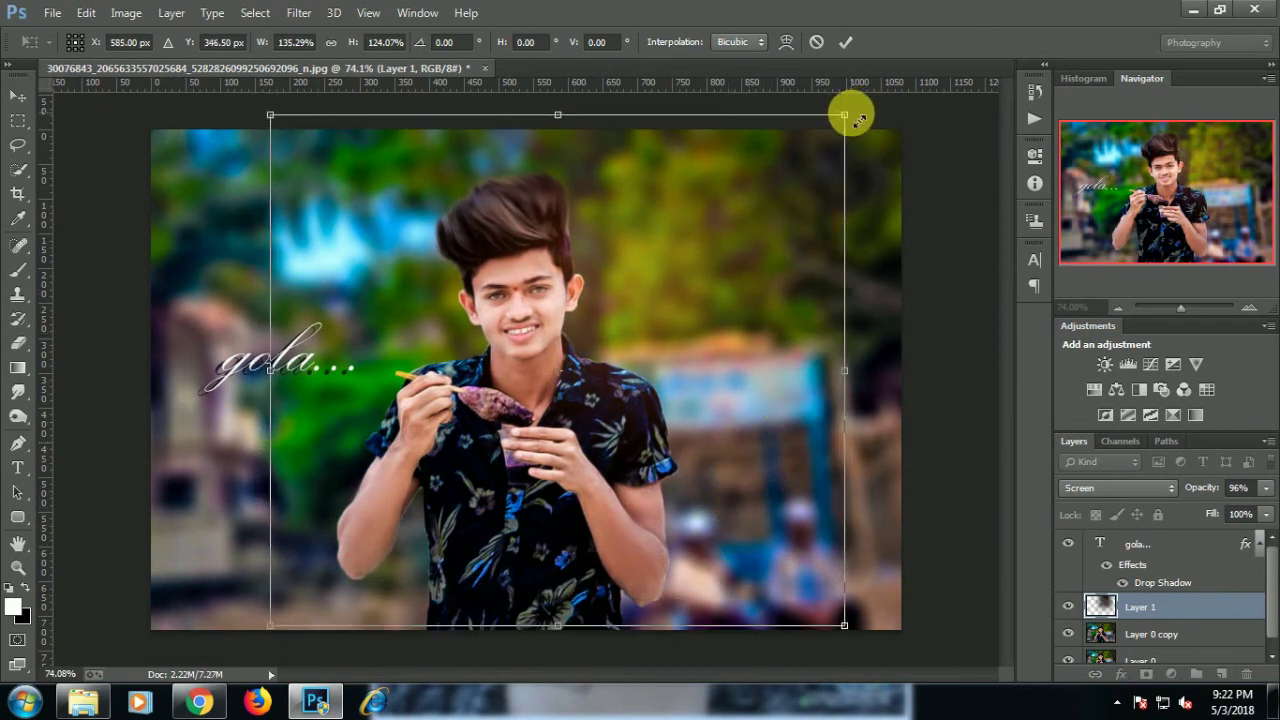
left_click_drag(858, 118, 866, 106)
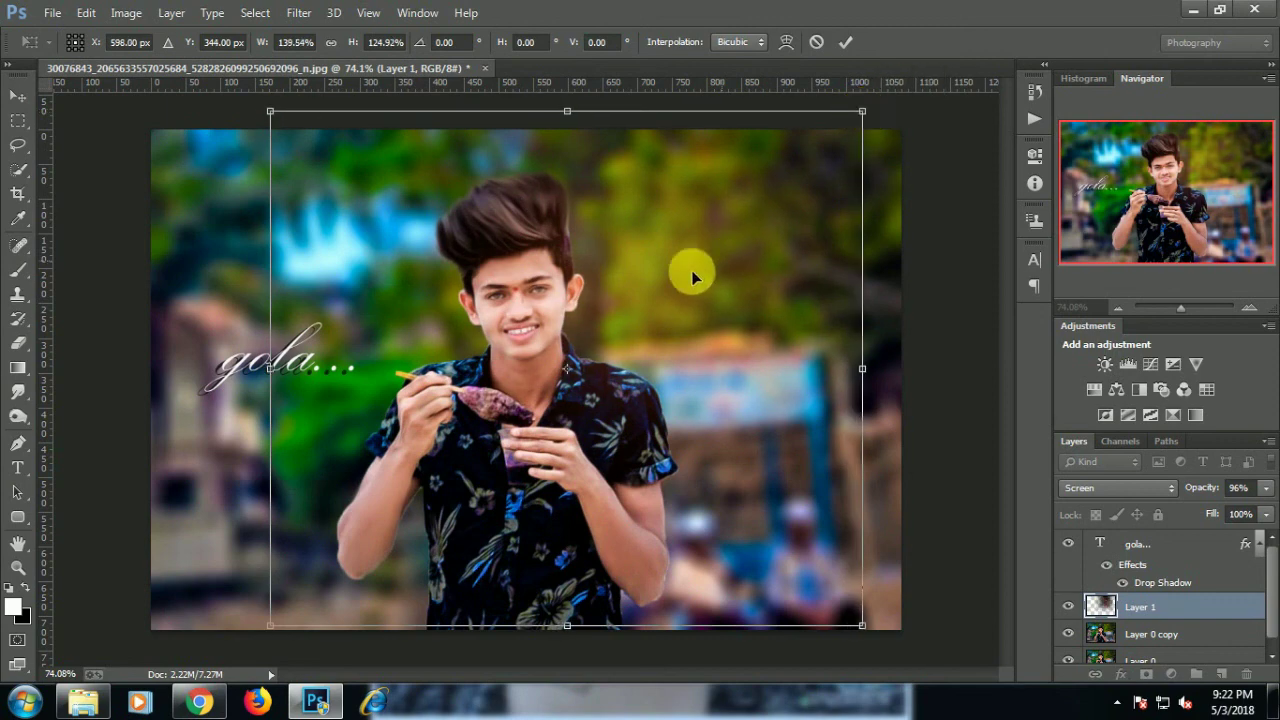
mouse_move(686, 271)
left_mouse_down()
mouse_move(685, 310)
mouse_move(706, 286)
left_mouse_up()
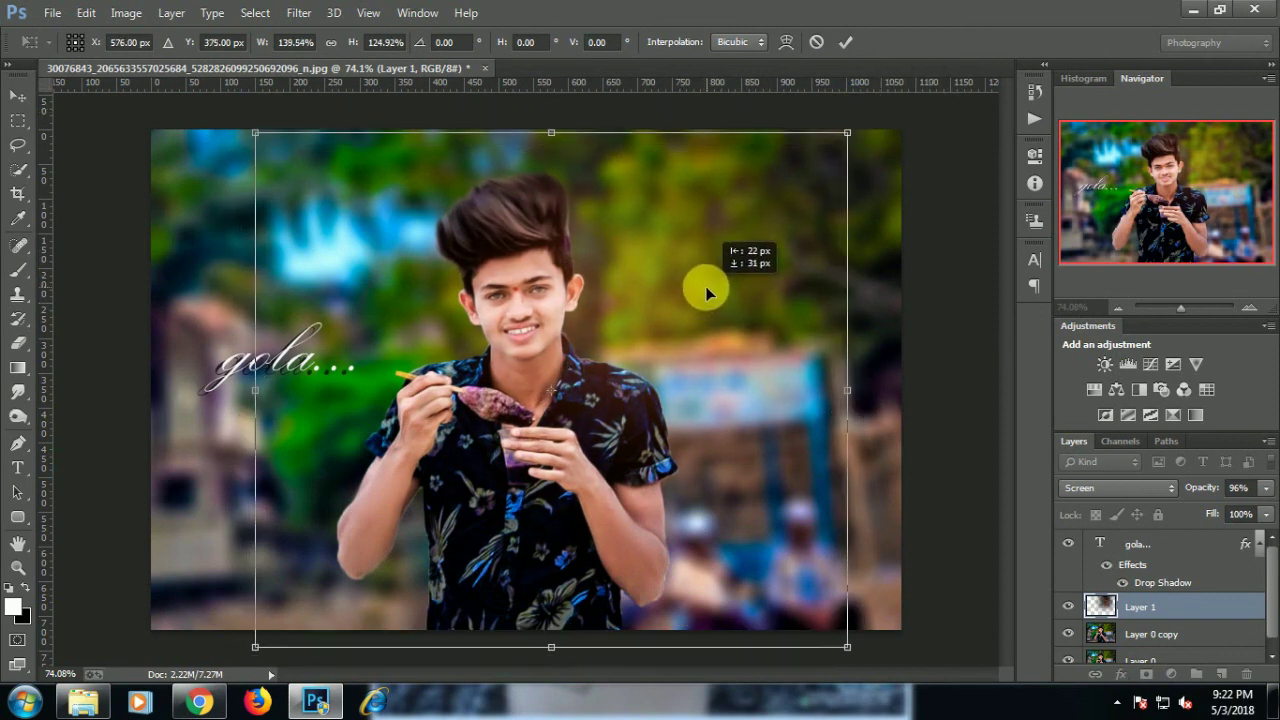
left_click(848, 42)
left_click(18, 343)
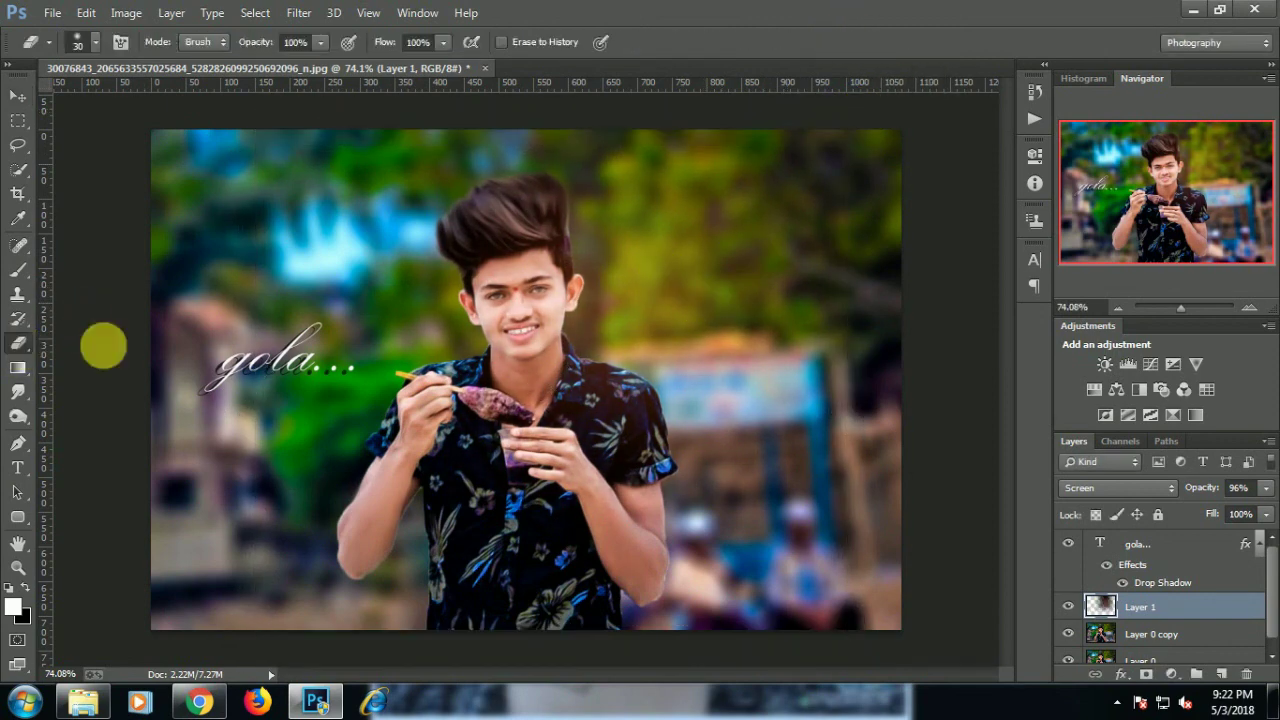
left_click_drag(538, 277, 538, 320)
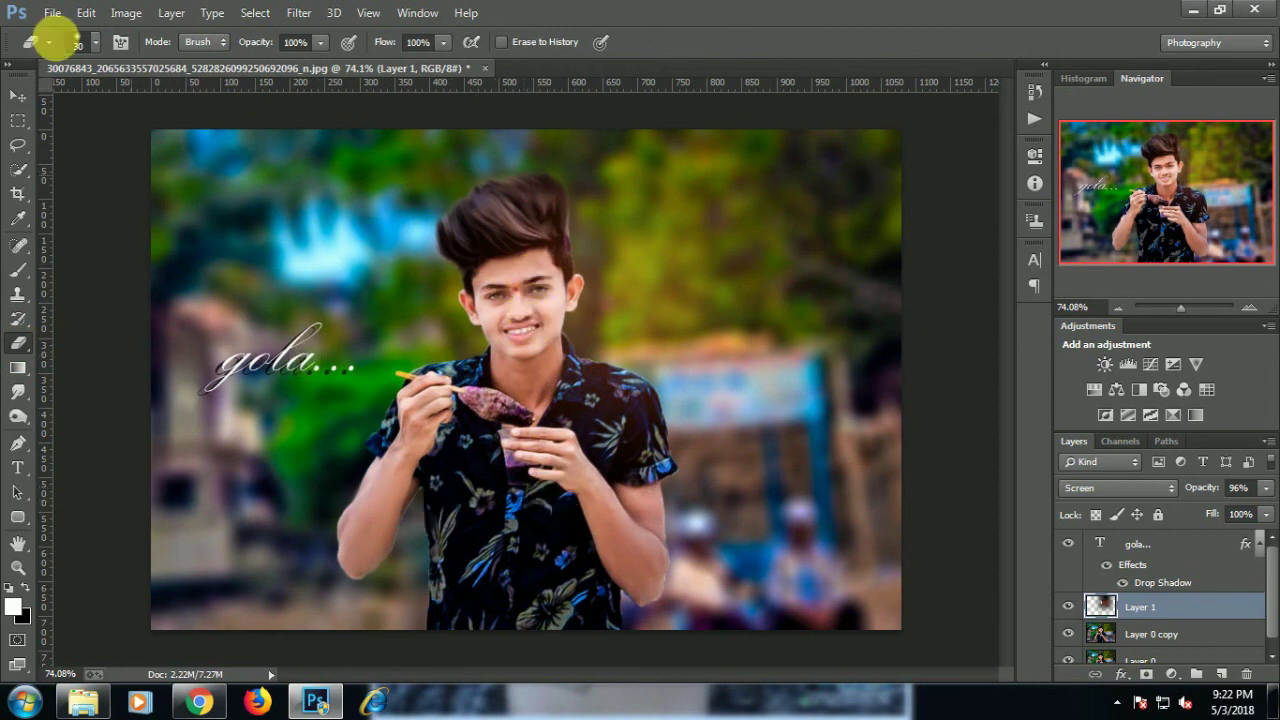
left_click(52, 13)
left_click(50, 184)
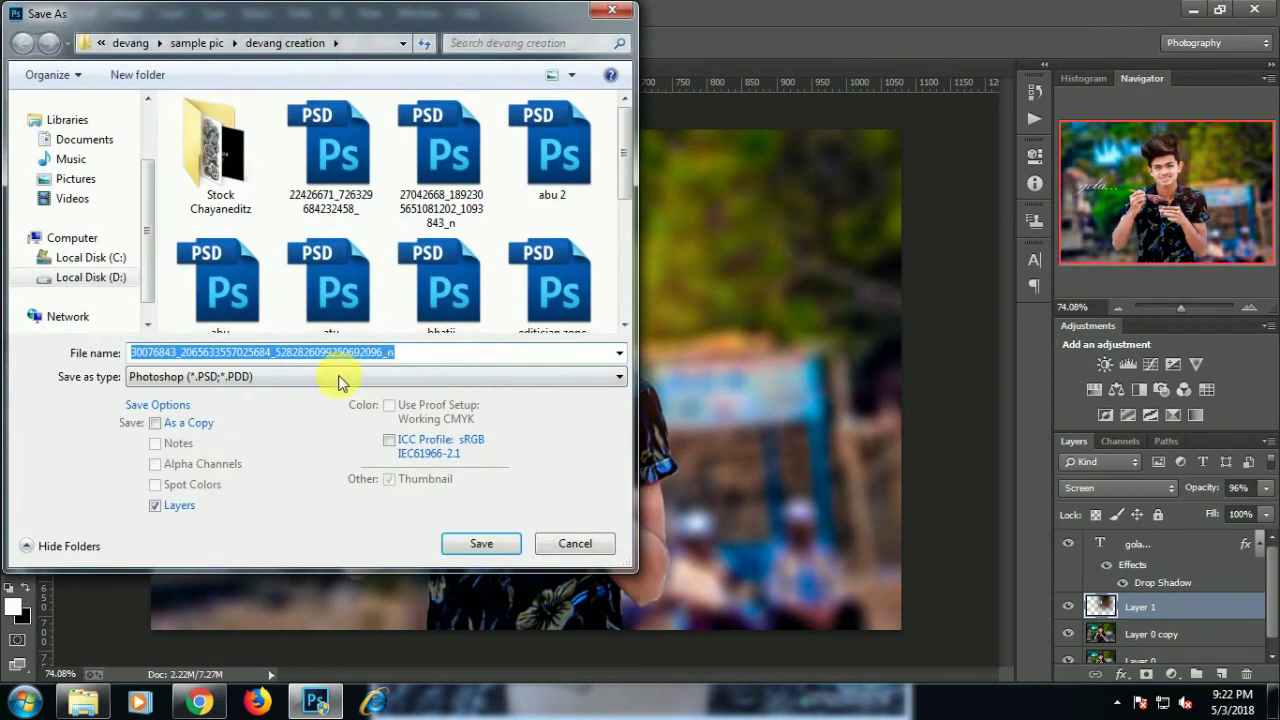
left_click(336, 377)
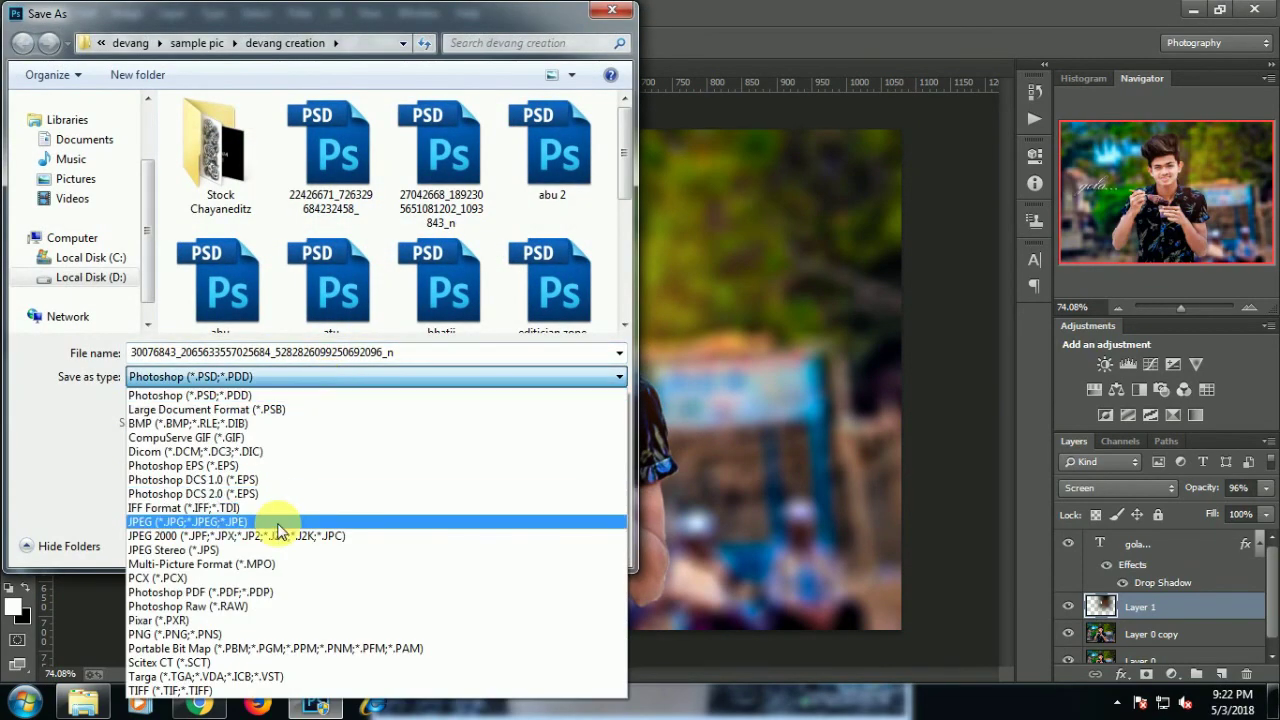
left_click(768, 593)
left_click(576, 547)
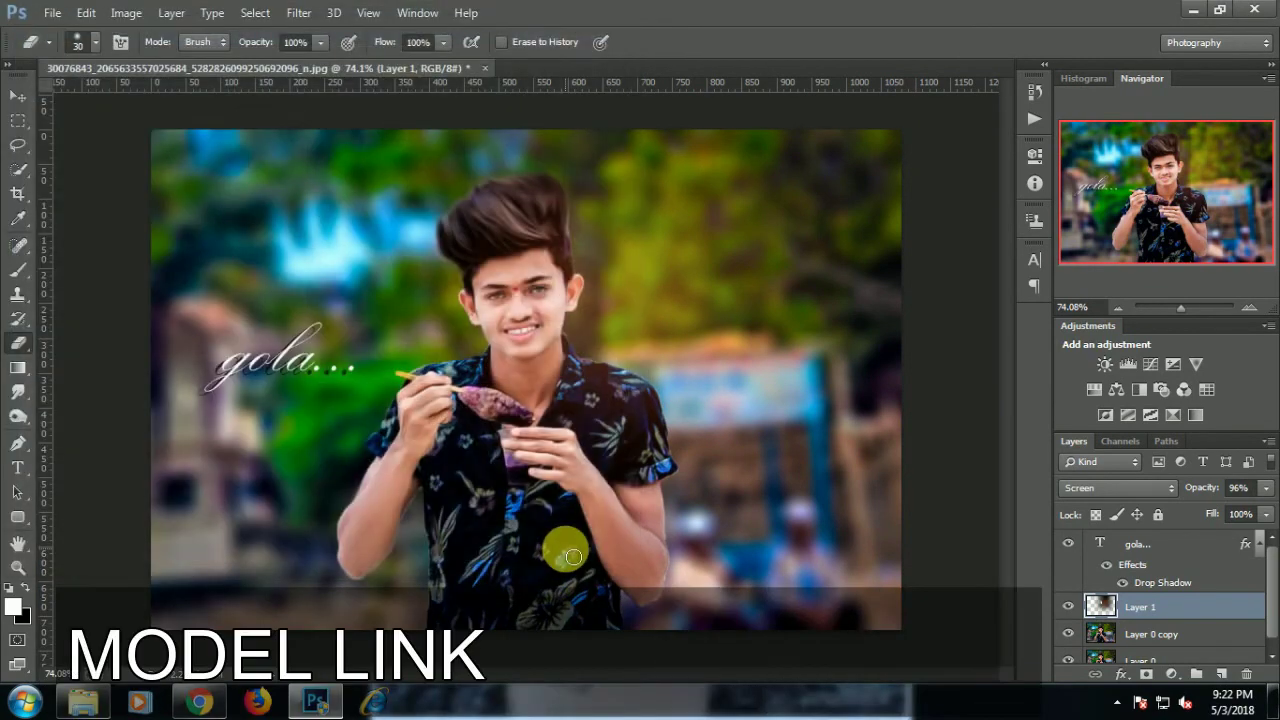